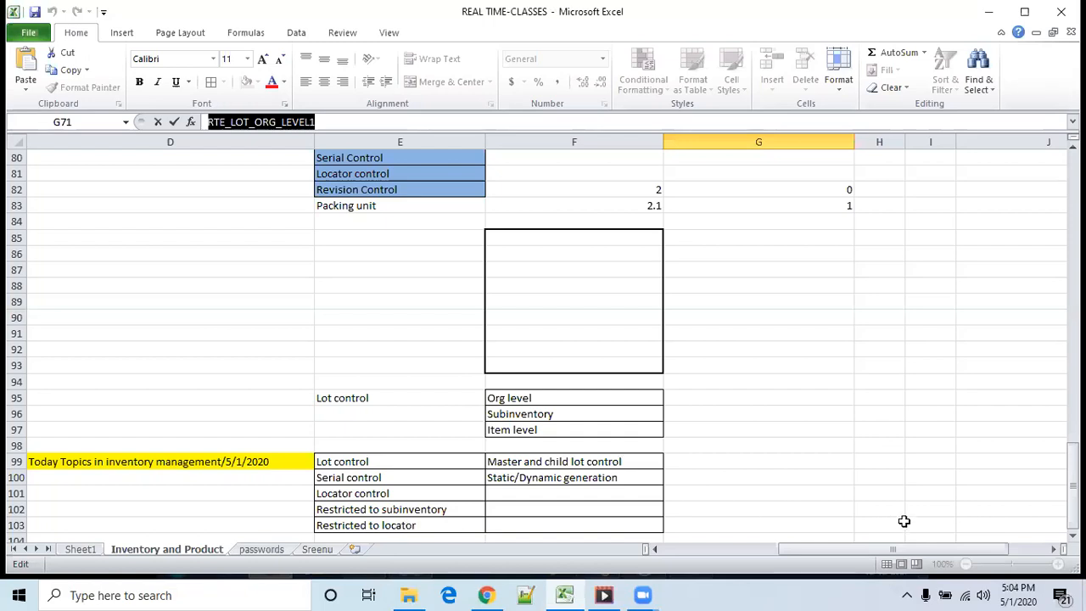
click(375, 460)
click(387, 478)
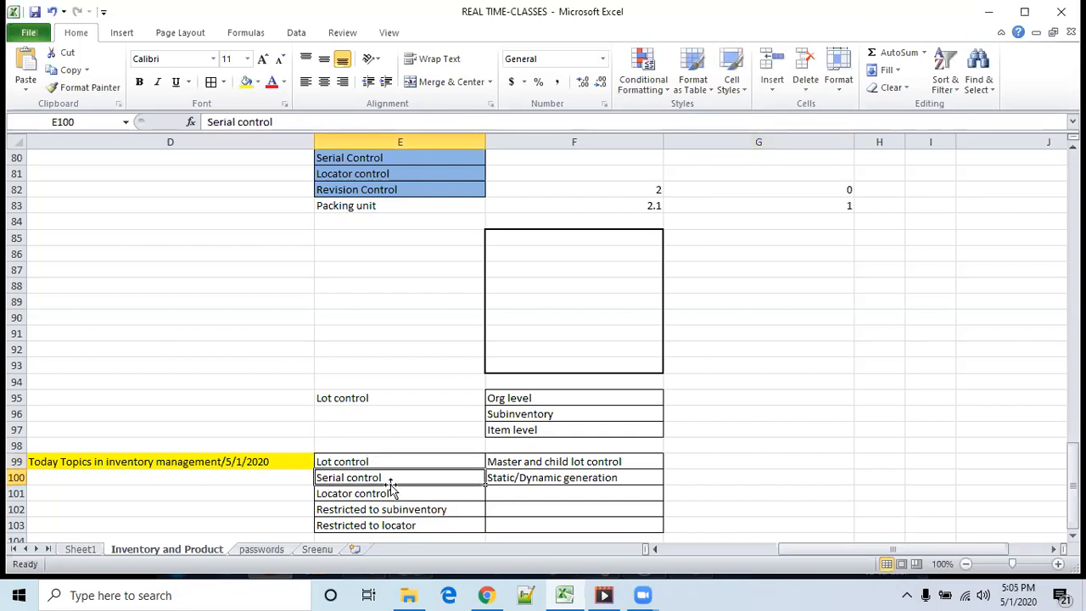
click(398, 494)
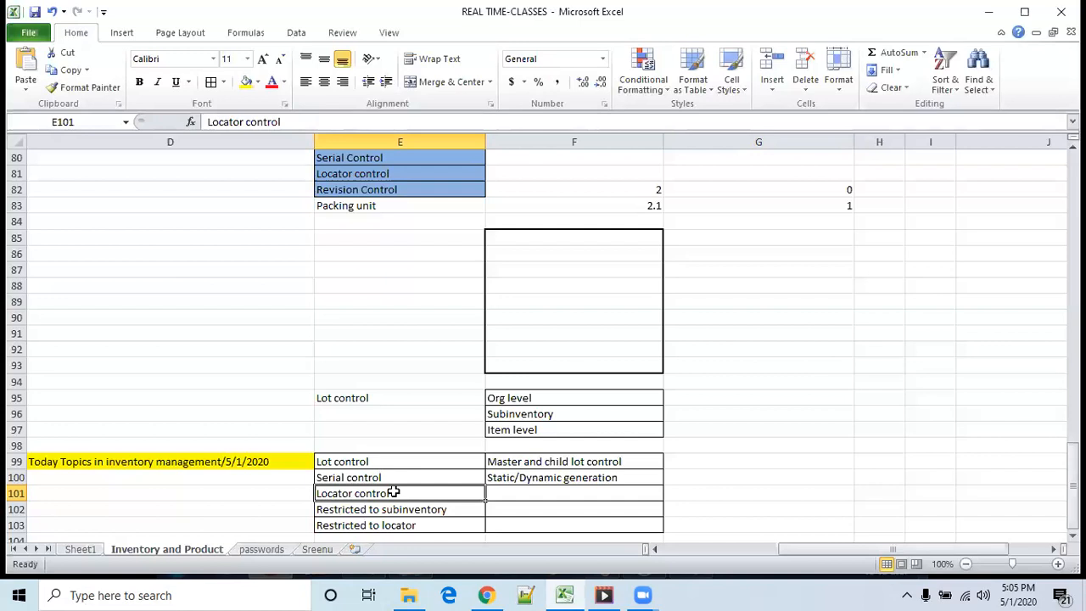
Enter A in cell H86, 1 in I86 and 2 in I87
click(891, 251)
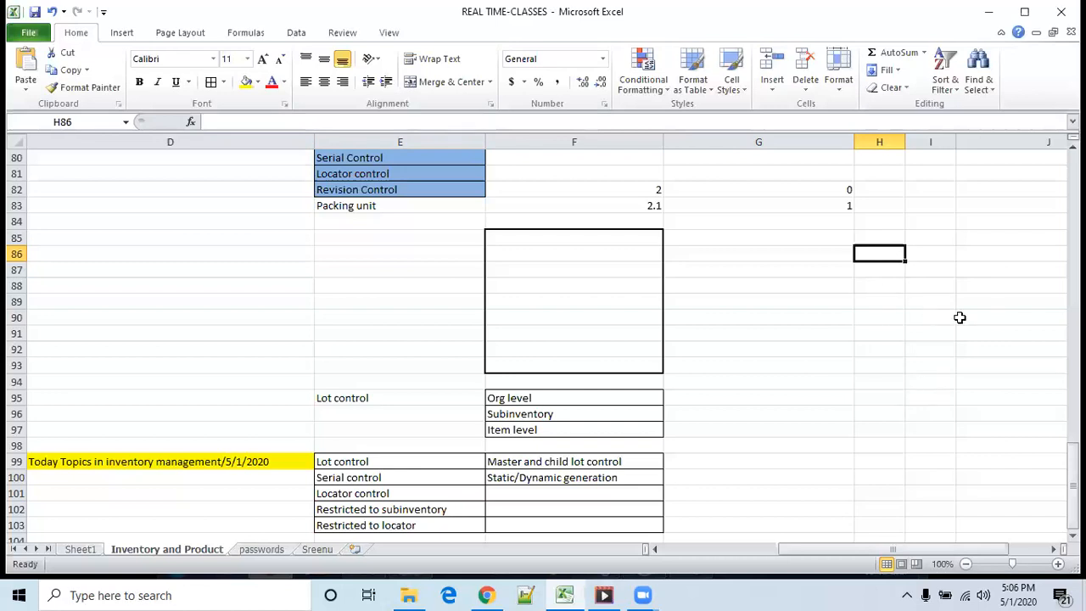
text(A)
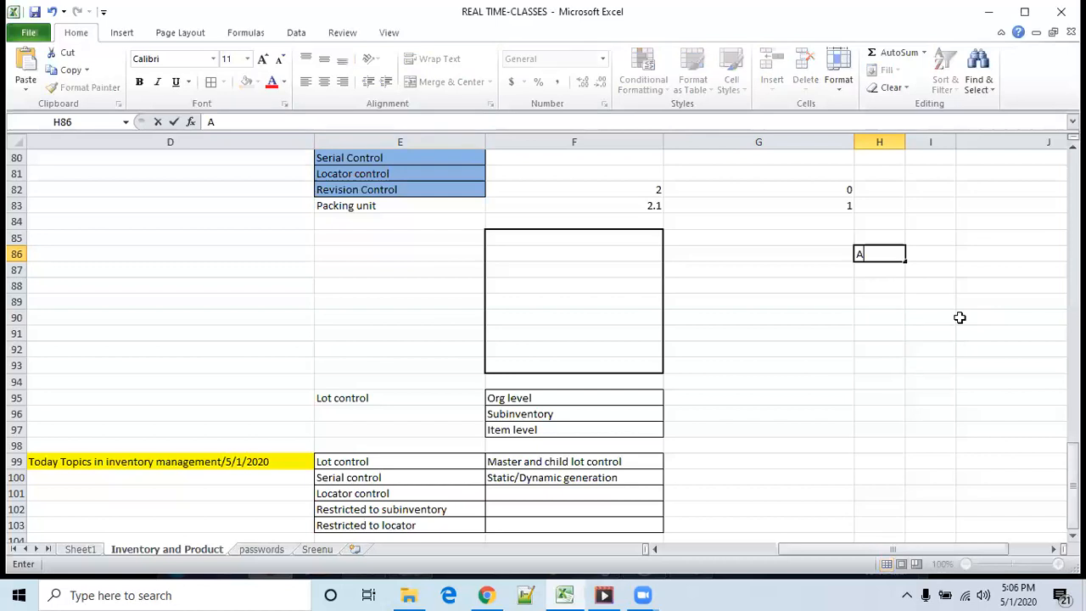
key(Tab)
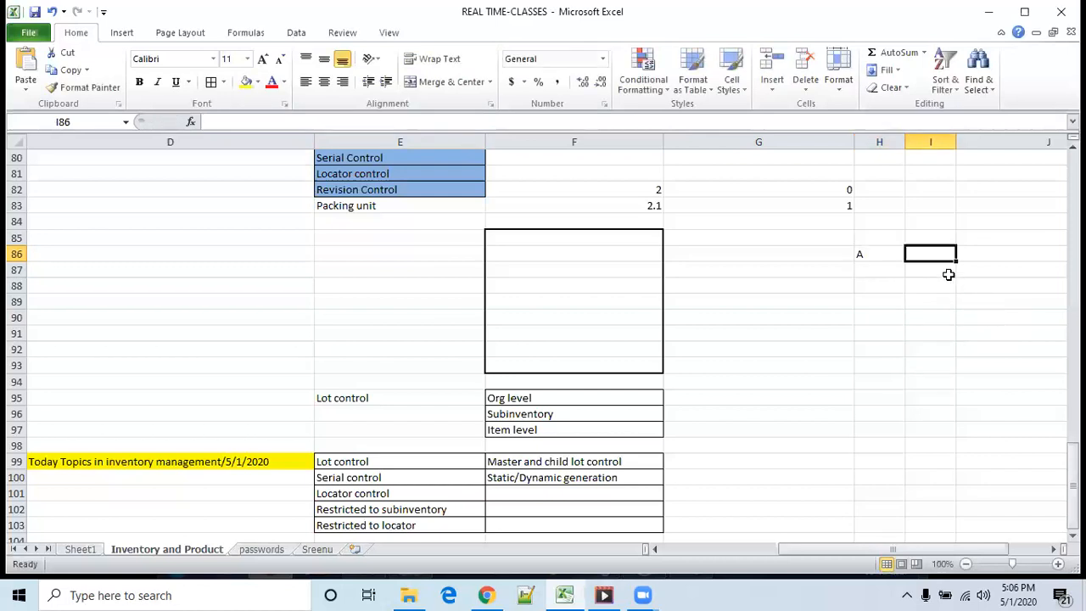
text(1)
key(Return)
text(2)
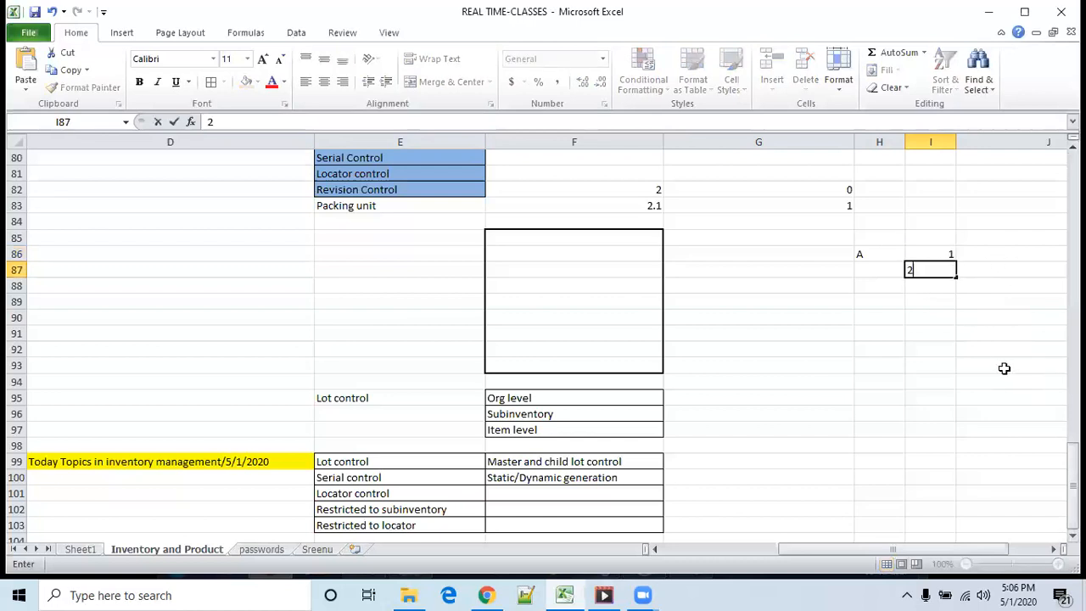
key(Tab)
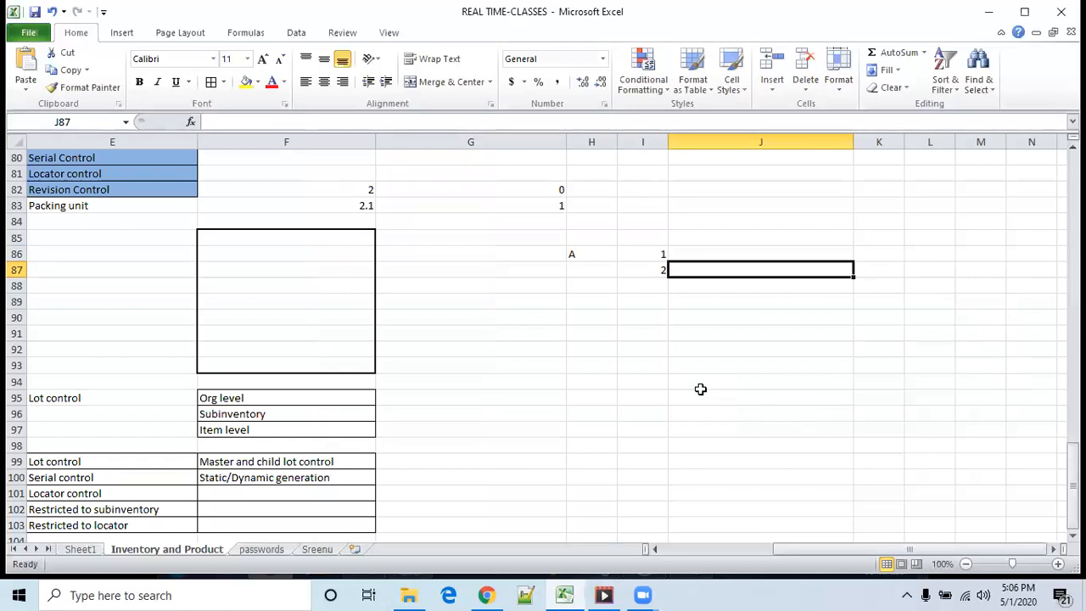
Review the example entries in H86:I87 and the lot, serial and locator control topics in E99:E101
click(646, 254)
drag(646, 253, 646, 270)
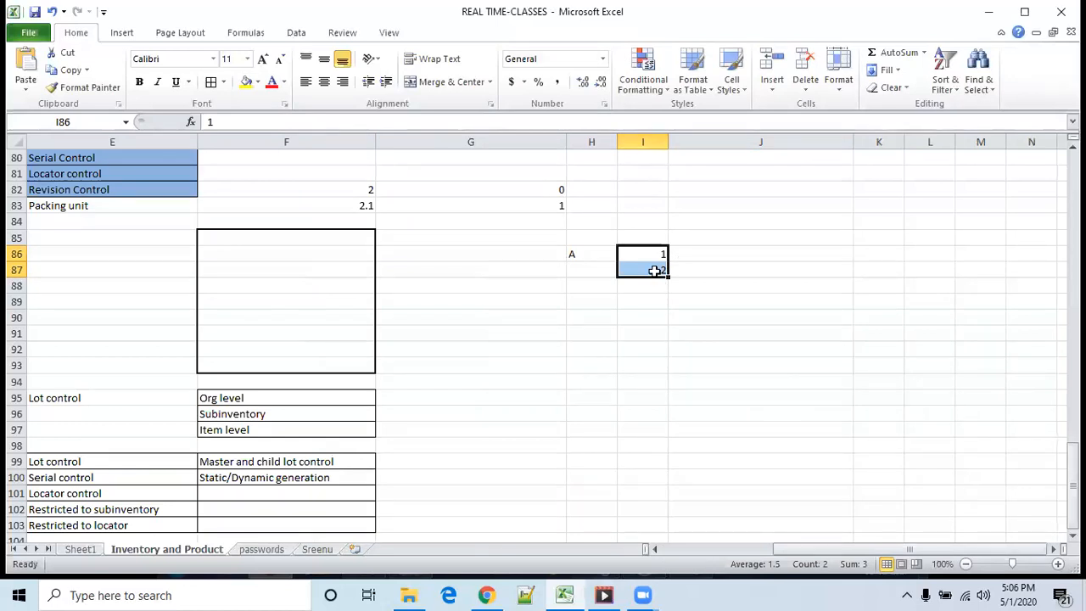
click(752, 344)
drag(588, 255, 662, 266)
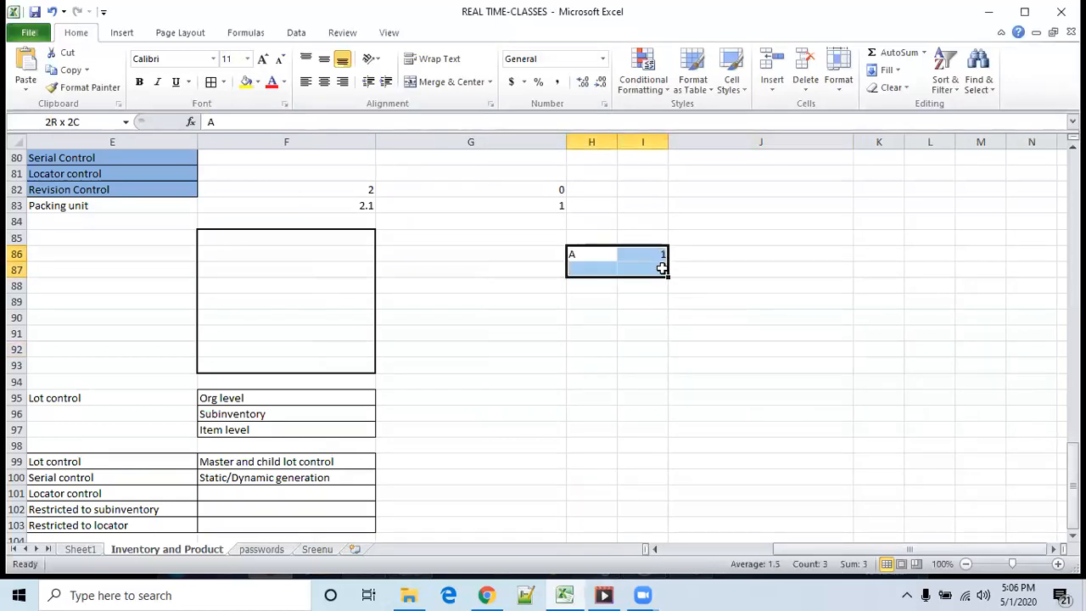
click(658, 255)
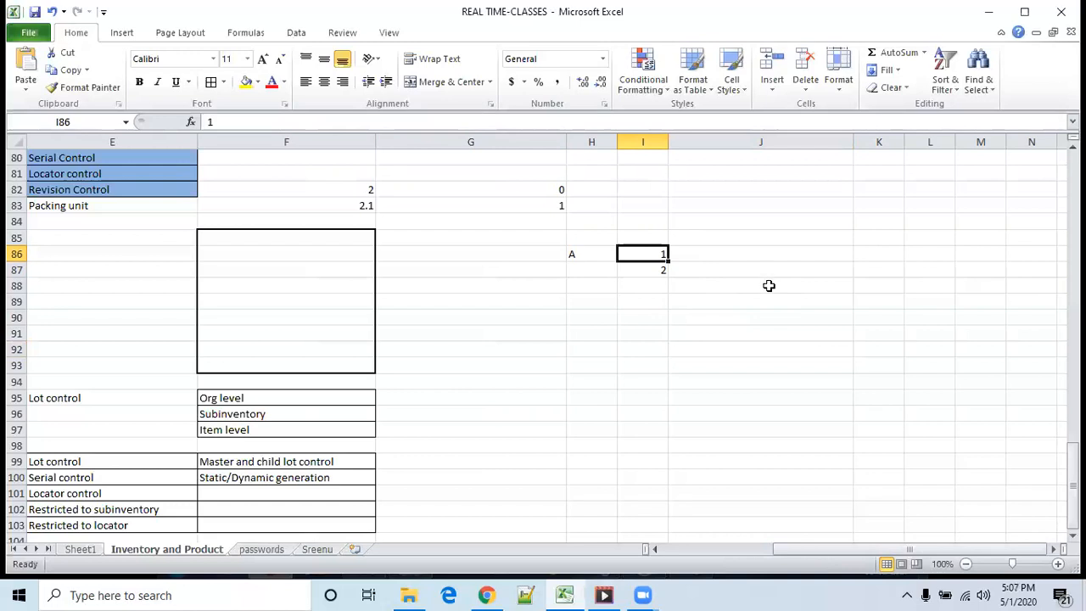
click(773, 340)
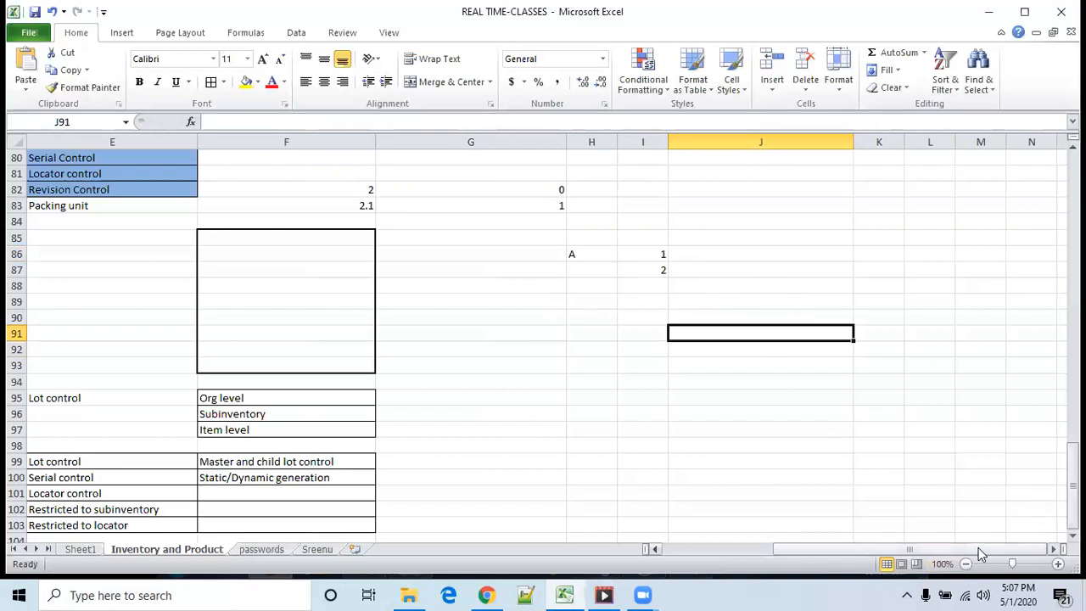
scroll(897, 446, down, 1)
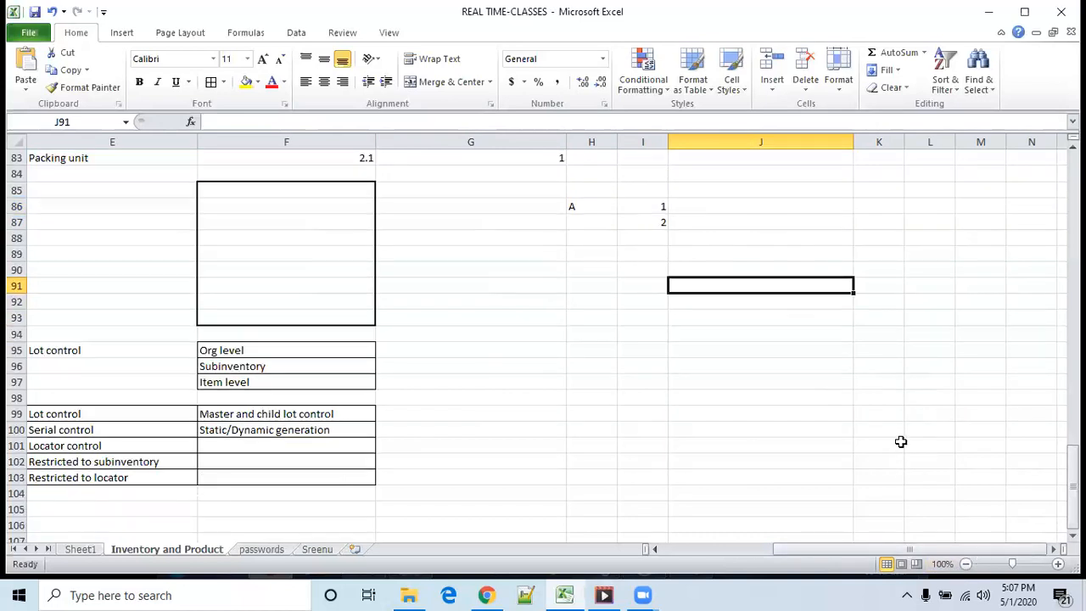
drag(955, 551, 886, 552)
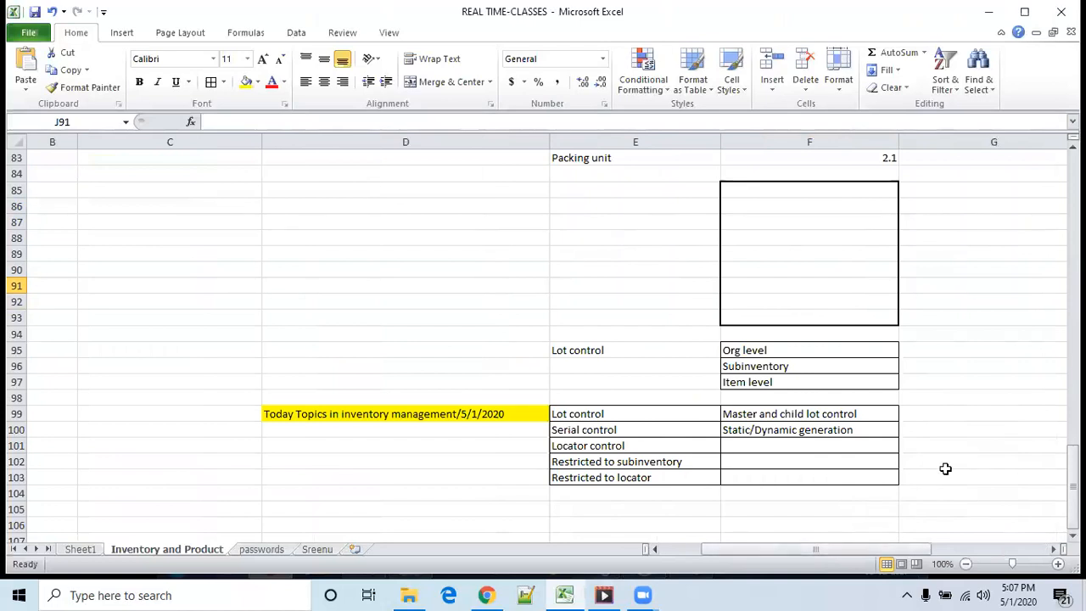
click(606, 415)
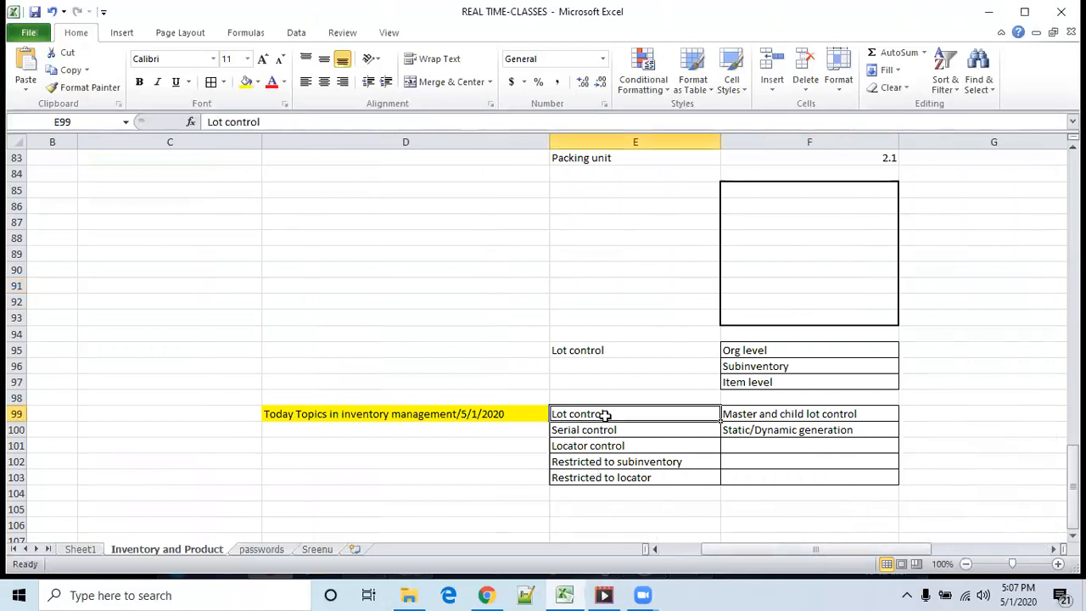
click(625, 430)
click(636, 448)
Add a note below the topics table with "Lot control" in E105 and "Parent lot creation" in F105
scroll(886, 493, down, 2)
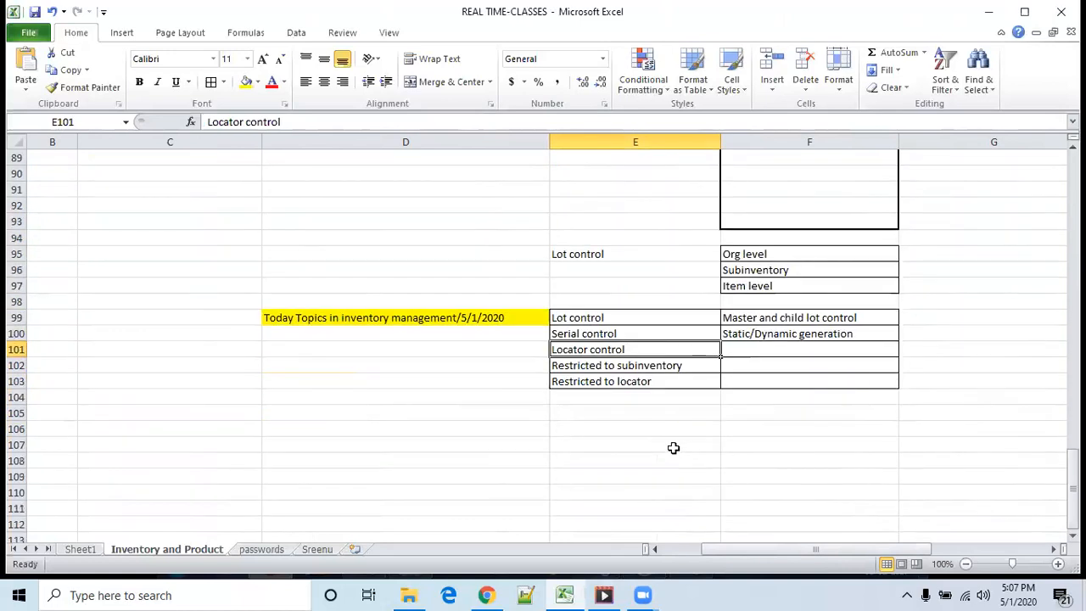
click(627, 414)
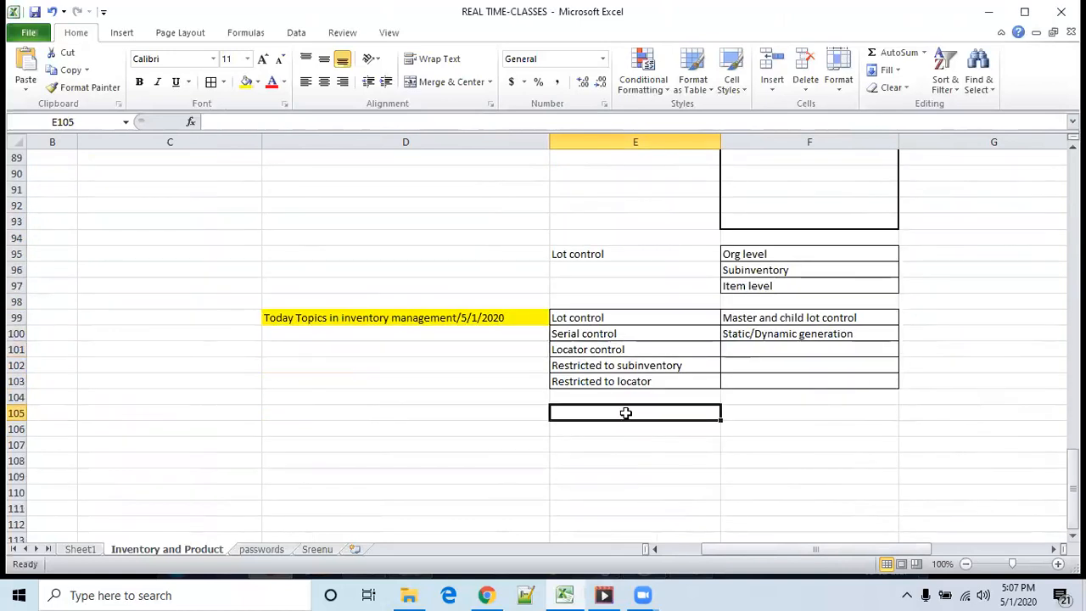
text(Lot control)
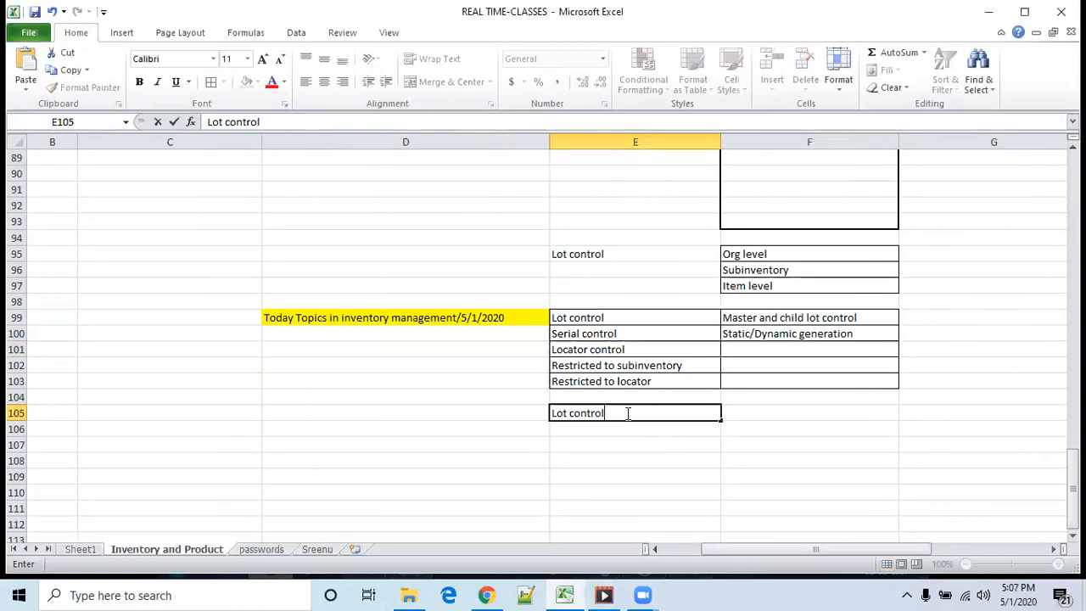
key(Tab)
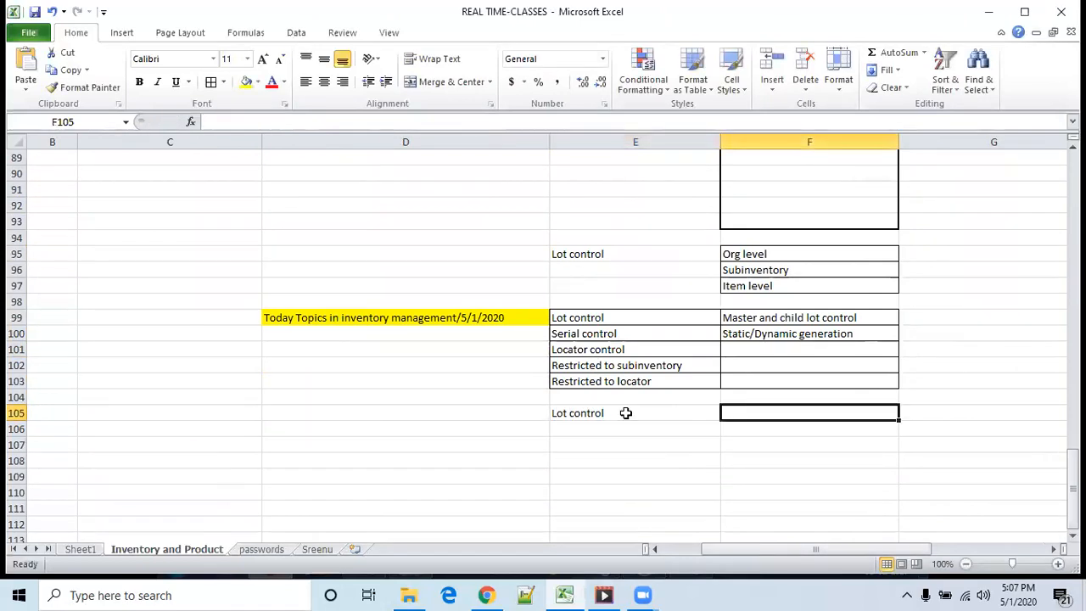
text(M)
key(BackSpace)
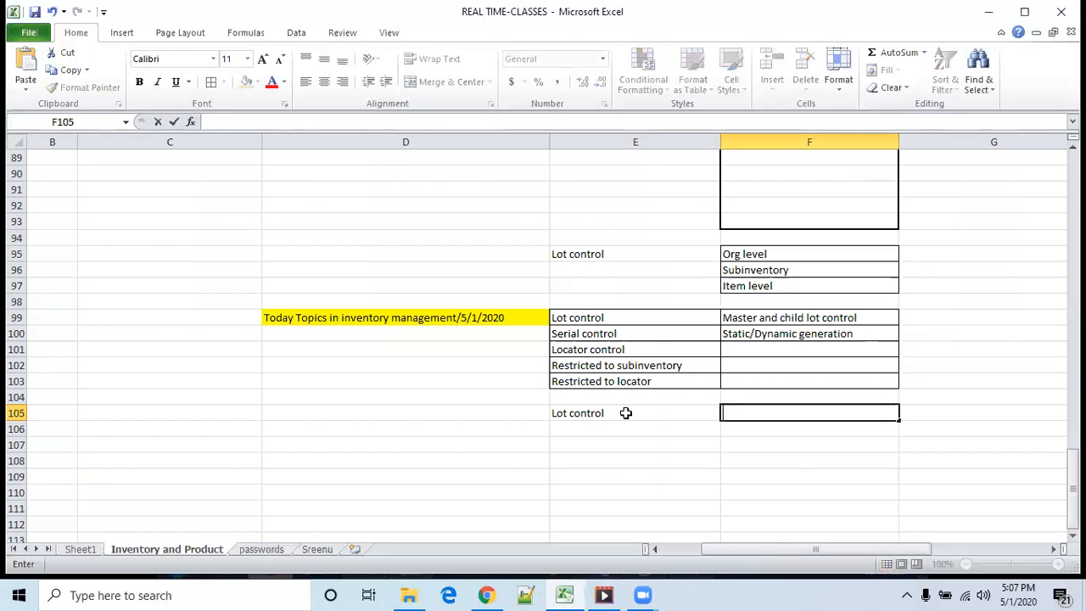
text(Parent lot)
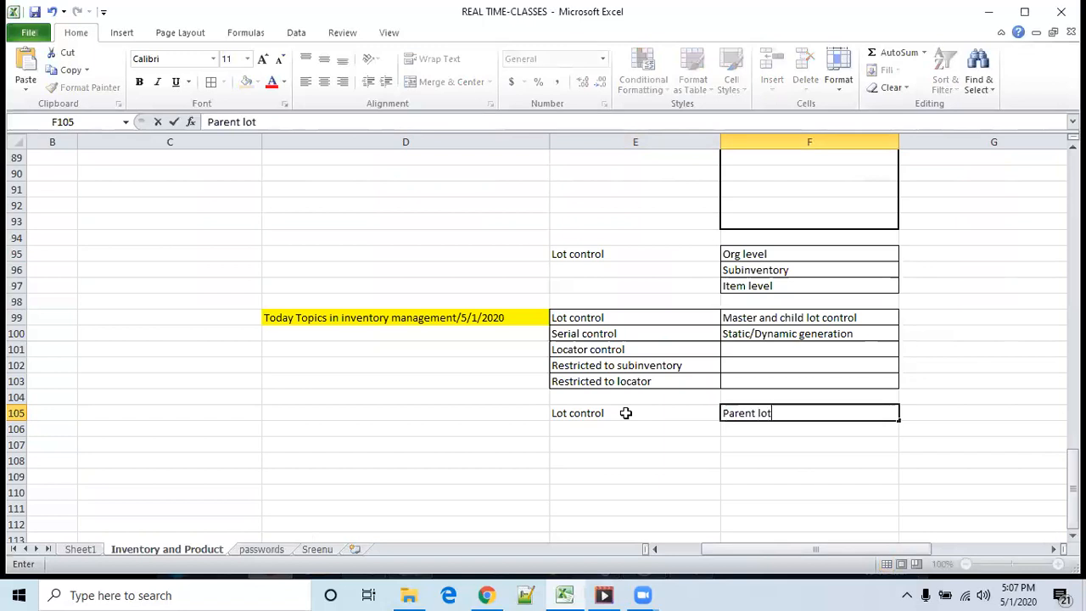
text( creation)
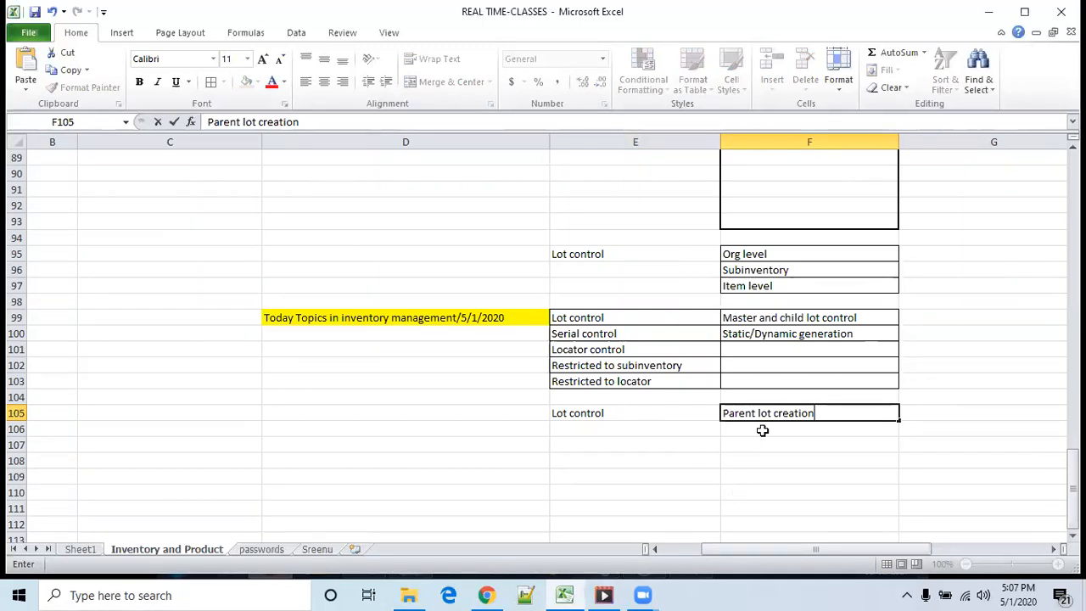
Enter "Parent child combination" in cell F106, below the parent lot creation entry
click(828, 438)
text(P)
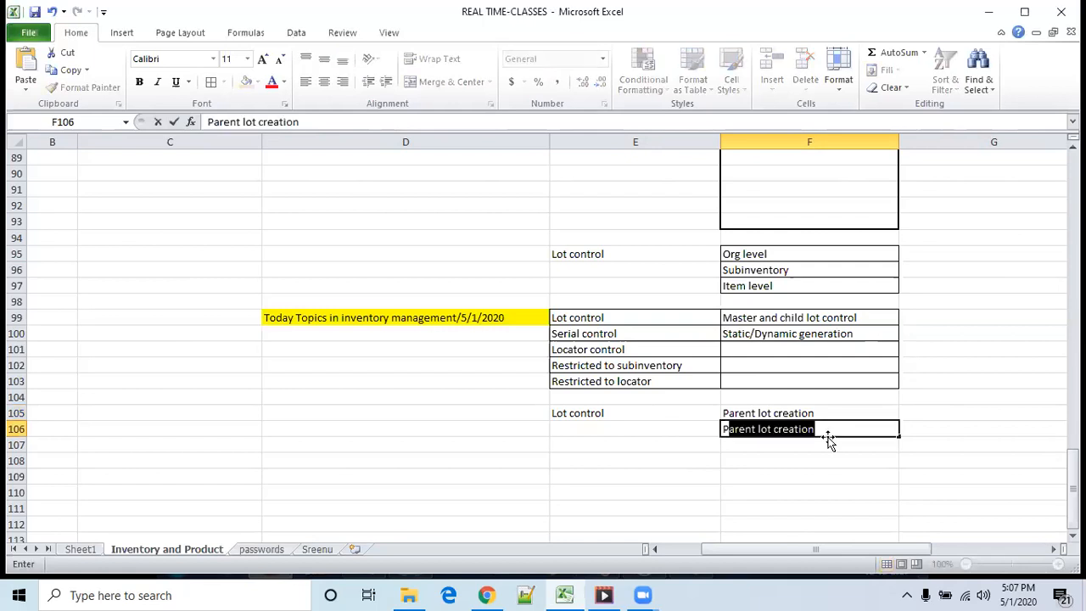
text(arent chi)
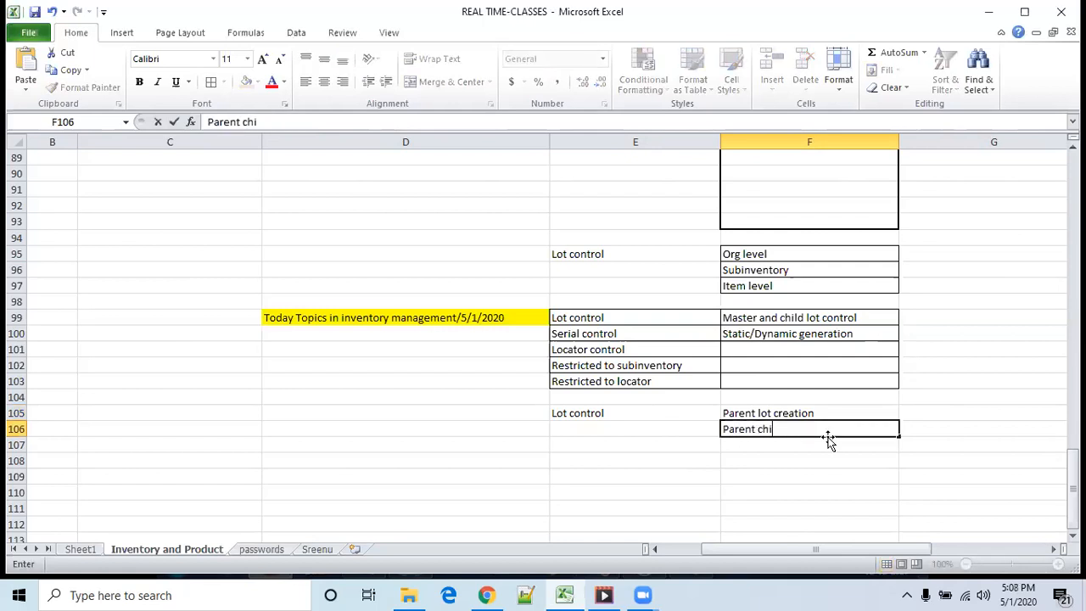
text(ld combination)
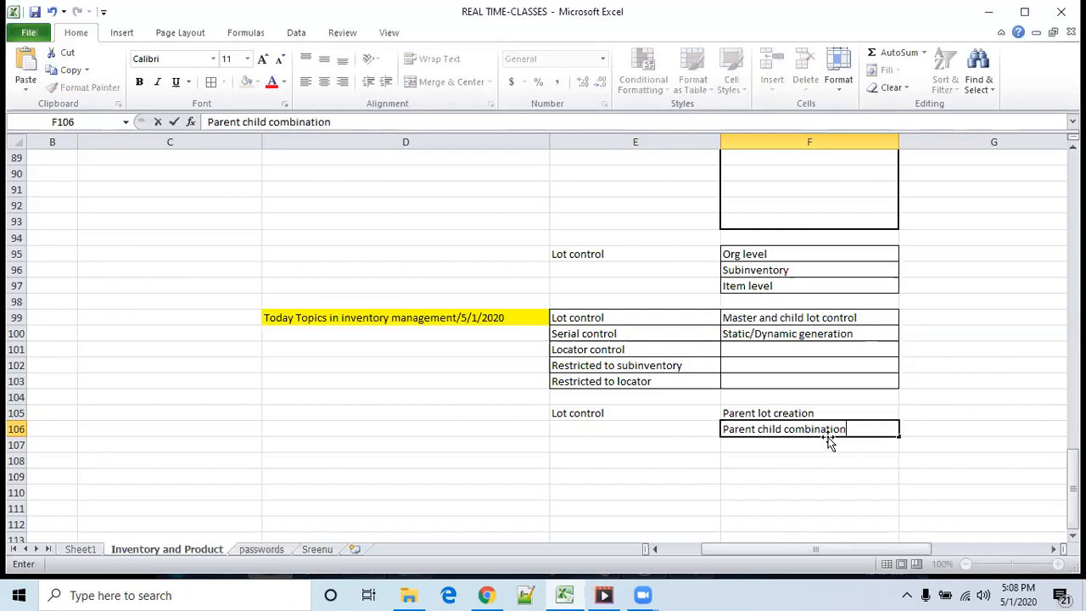
key(Tab)
click(799, 429)
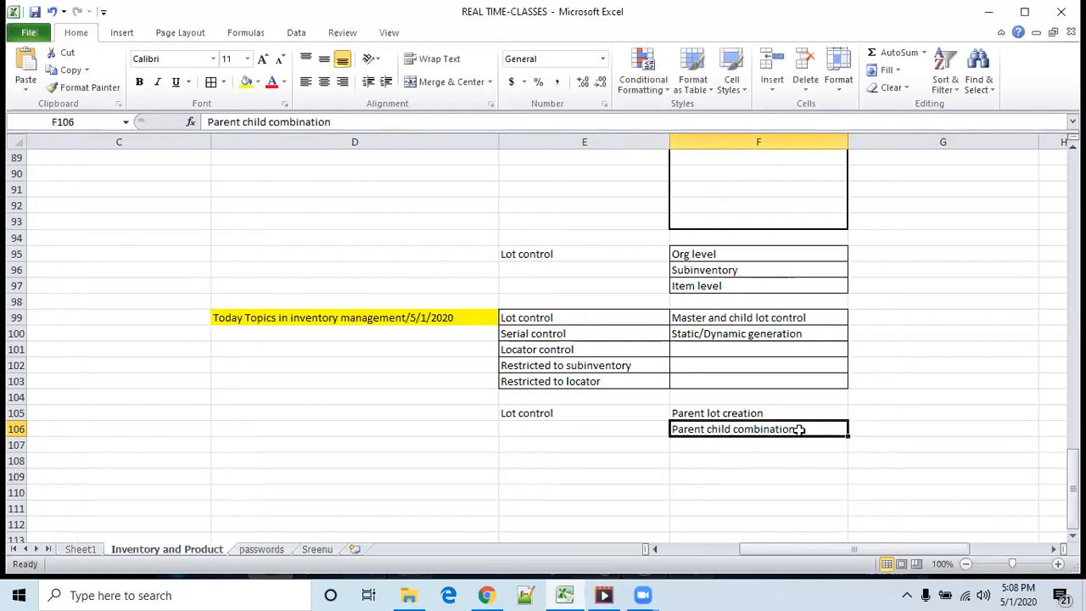
click(541, 414)
drag(686, 414, 728, 430)
click(579, 458)
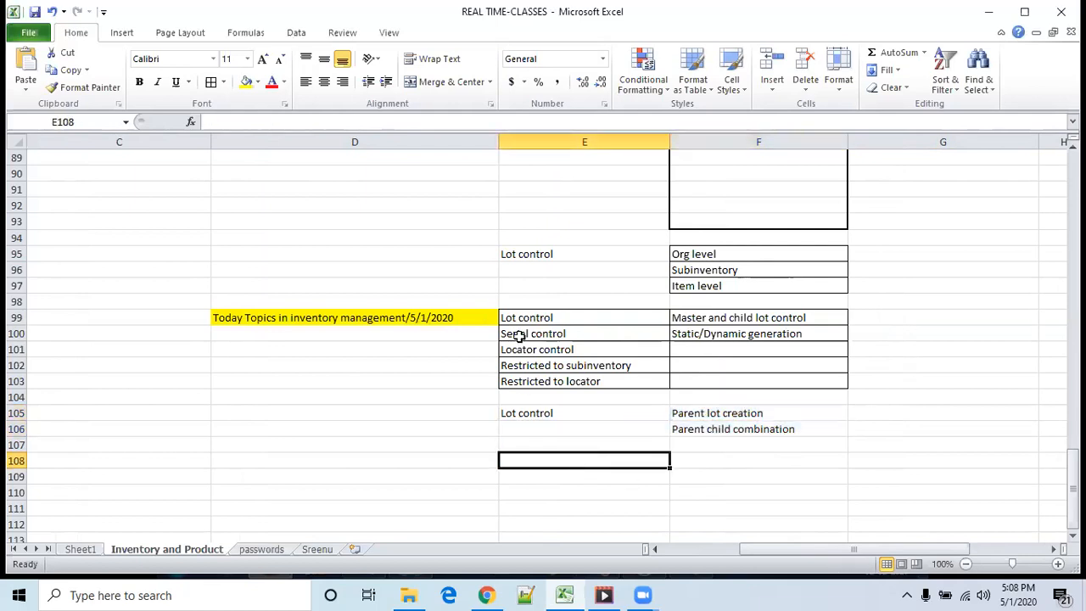
click(548, 337)
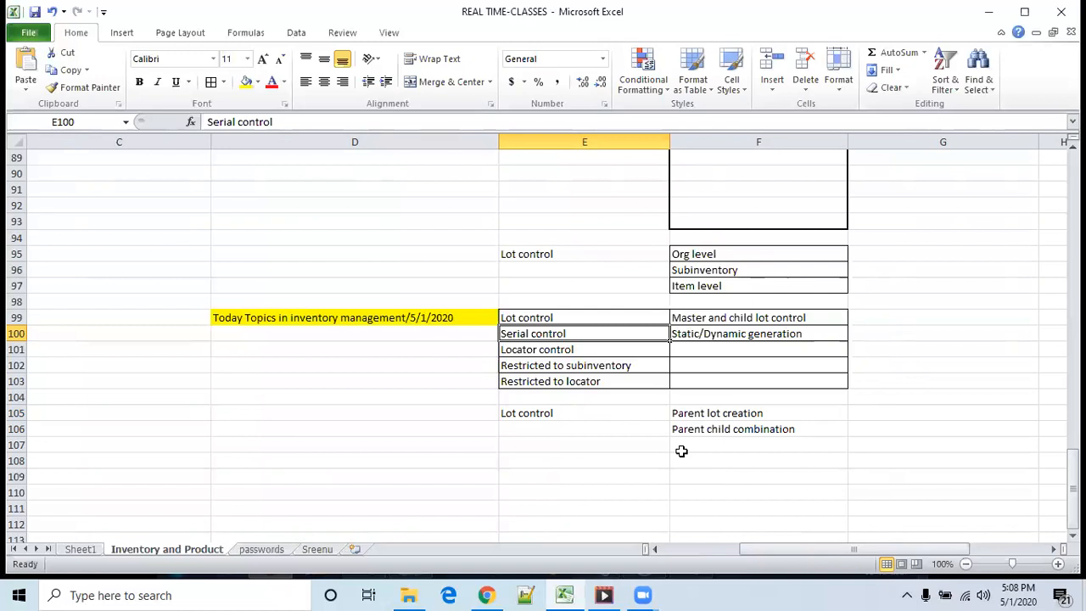
click(566, 347)
Apply all borders to the empty range E109:F115 to form a blank two-column grid
scroll(622, 498, down, 2)
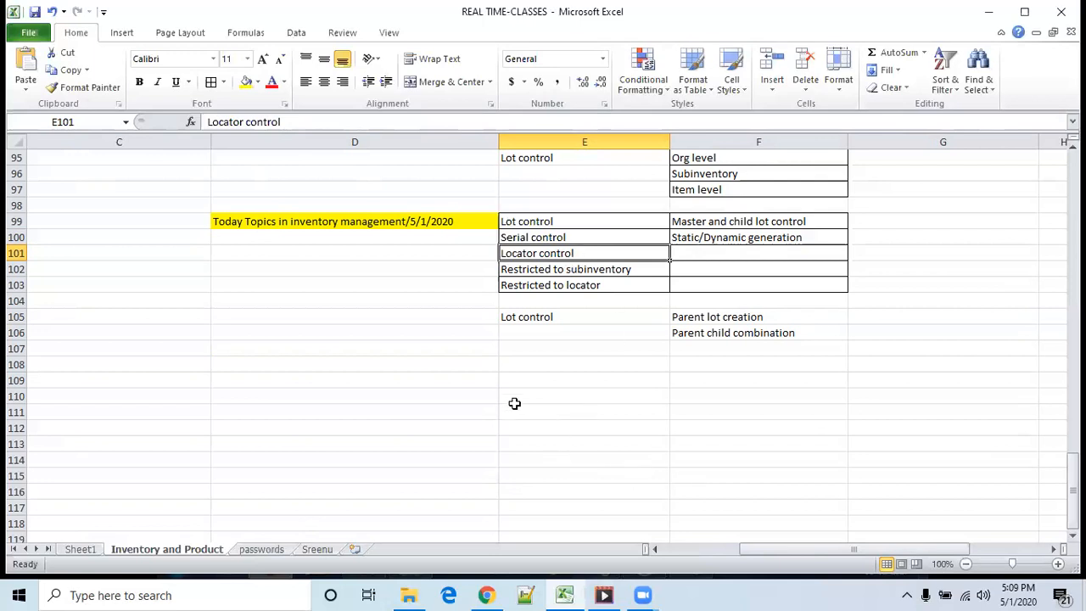
drag(564, 380, 575, 460)
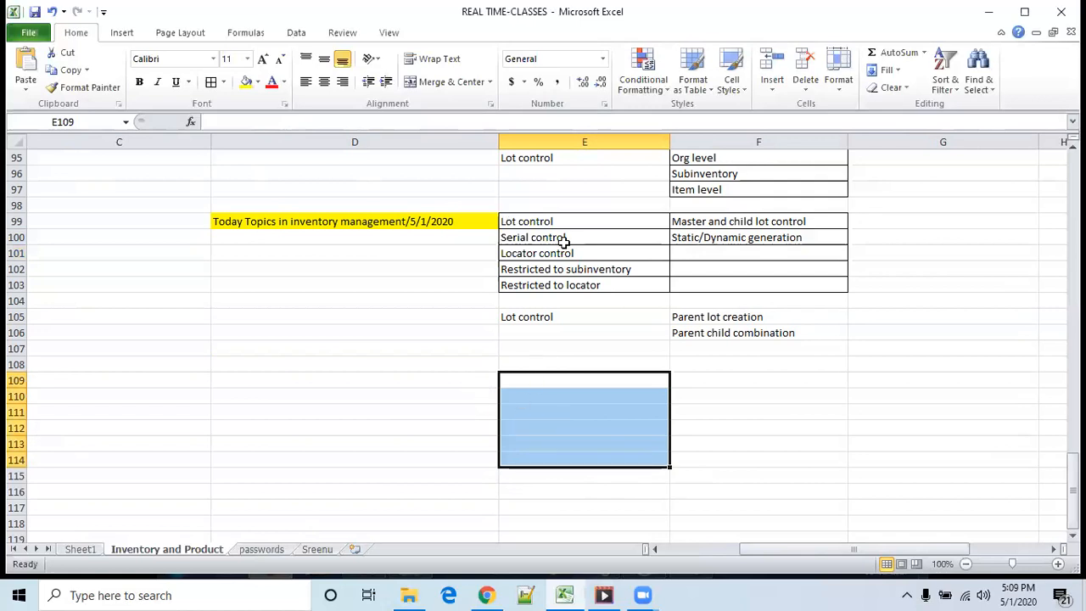
click(788, 465)
drag(594, 383, 780, 467)
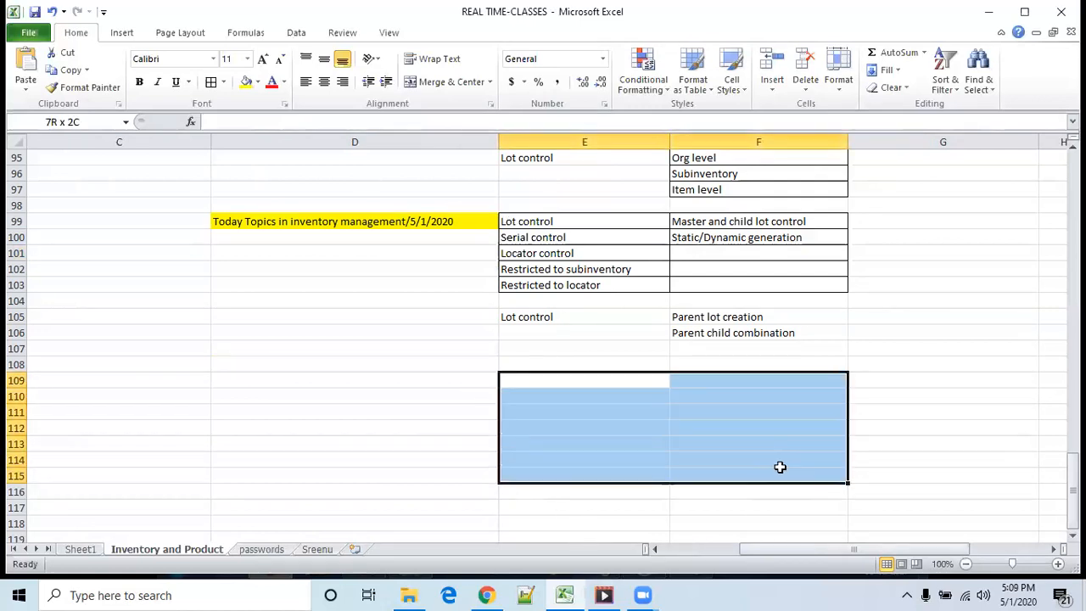
click(210, 81)
click(943, 467)
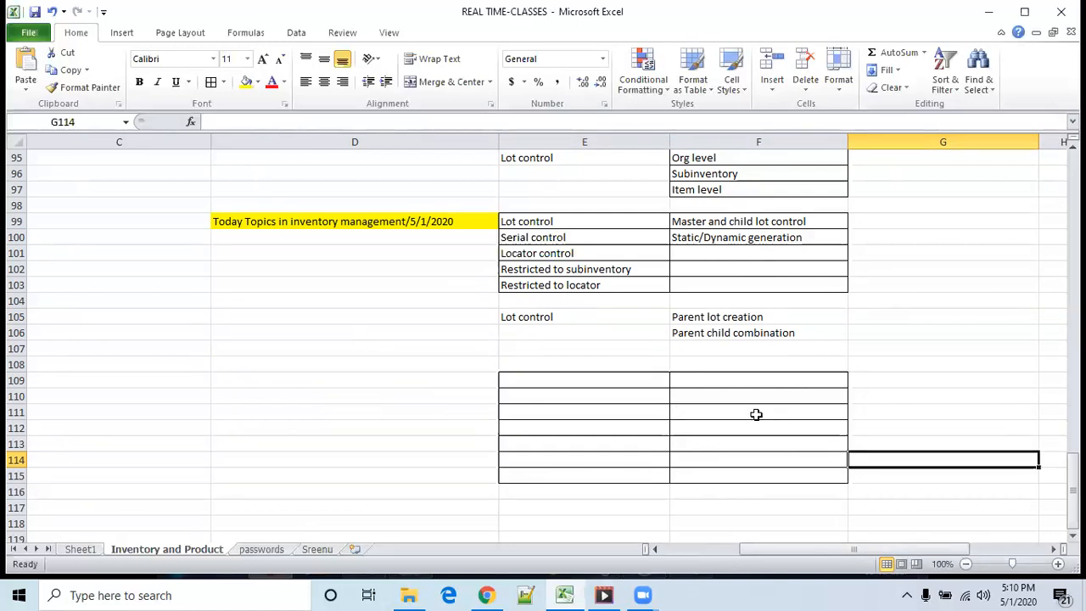
click(583, 253)
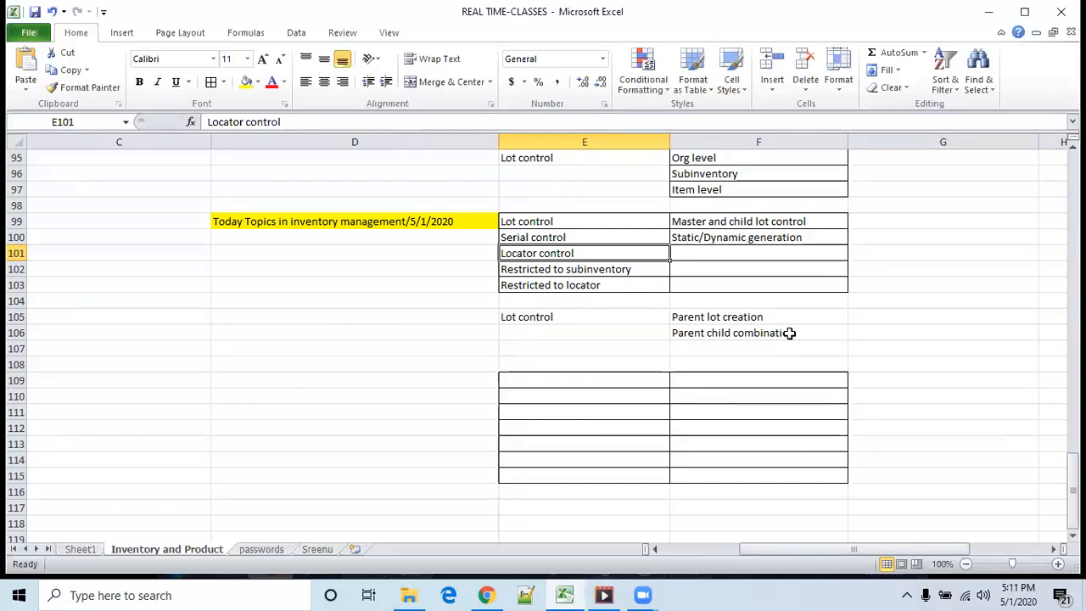
click(1012, 380)
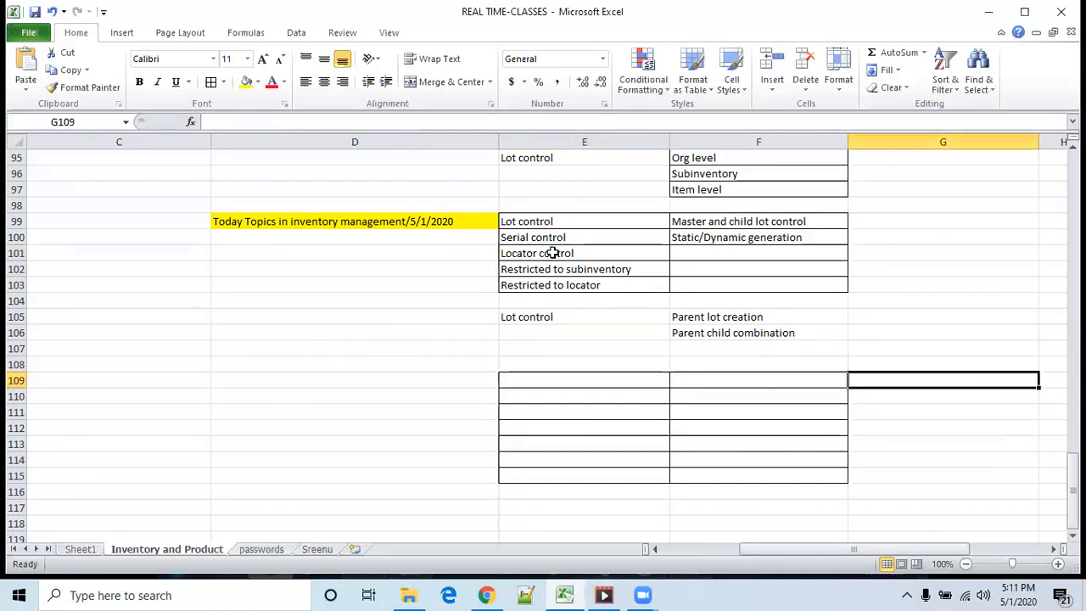
drag(557, 225, 576, 252)
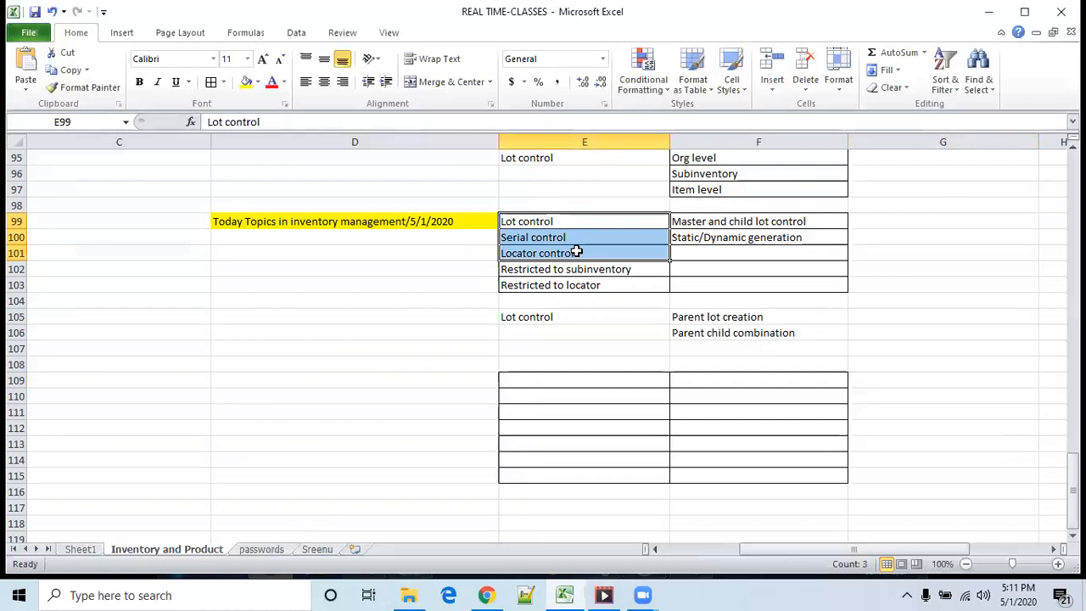
click(978, 350)
drag(585, 269, 594, 284)
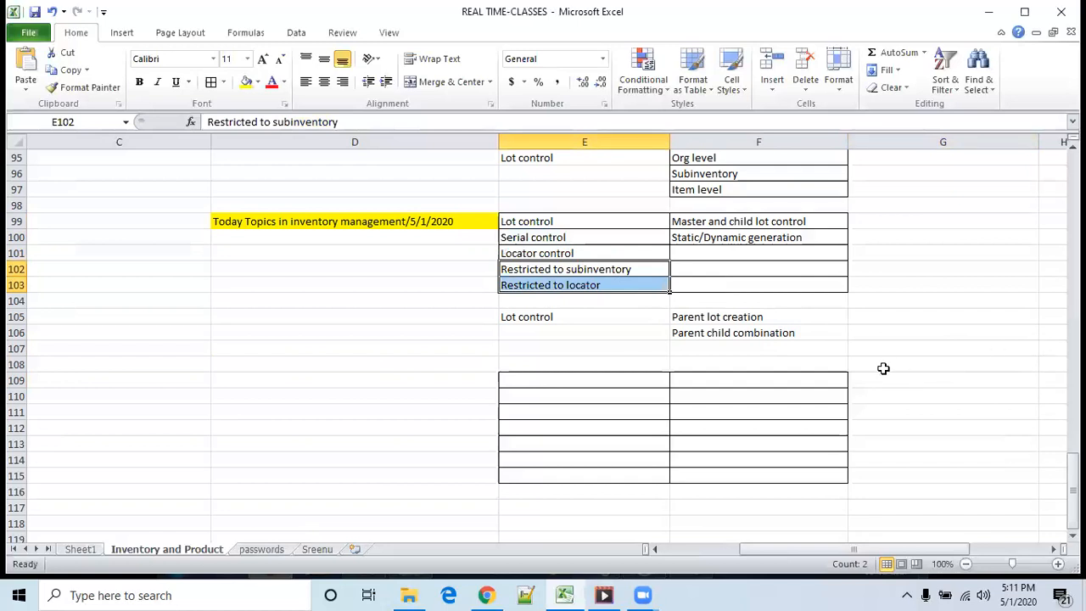
Widen column H, and enter "Freezed" in H101 and "Normal" in H103 beside the topics table
drag(957, 547, 996, 547)
click(884, 302)
drag(905, 142, 975, 310)
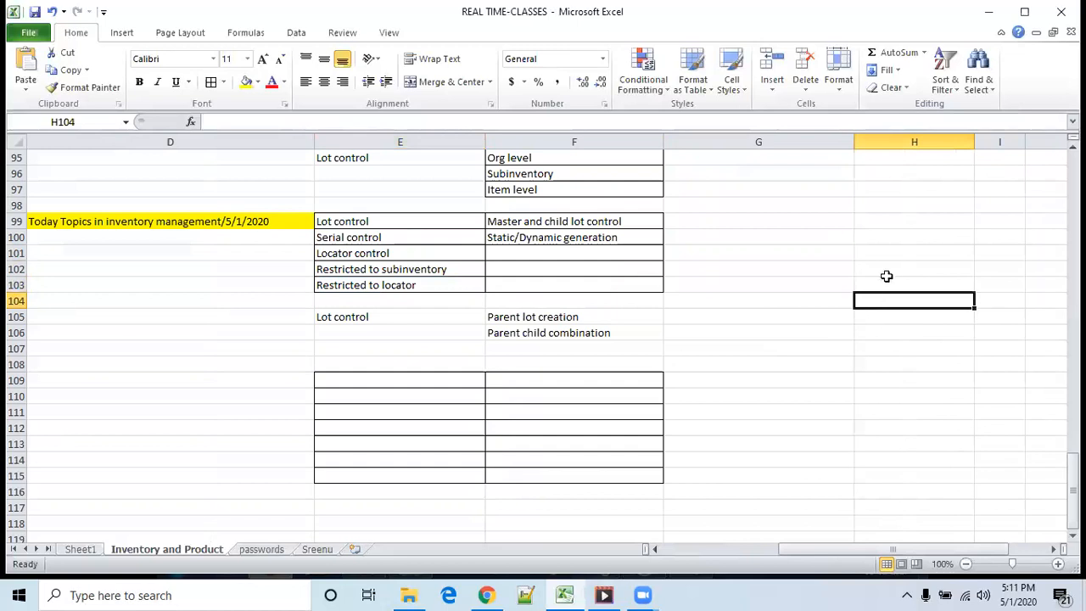
click(909, 253)
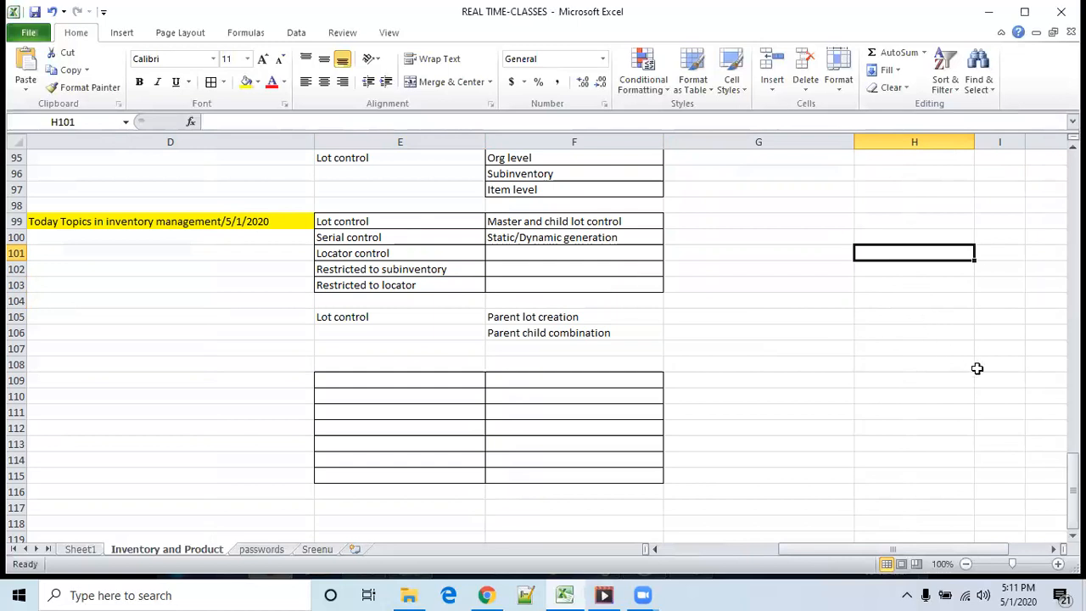
text(Free)
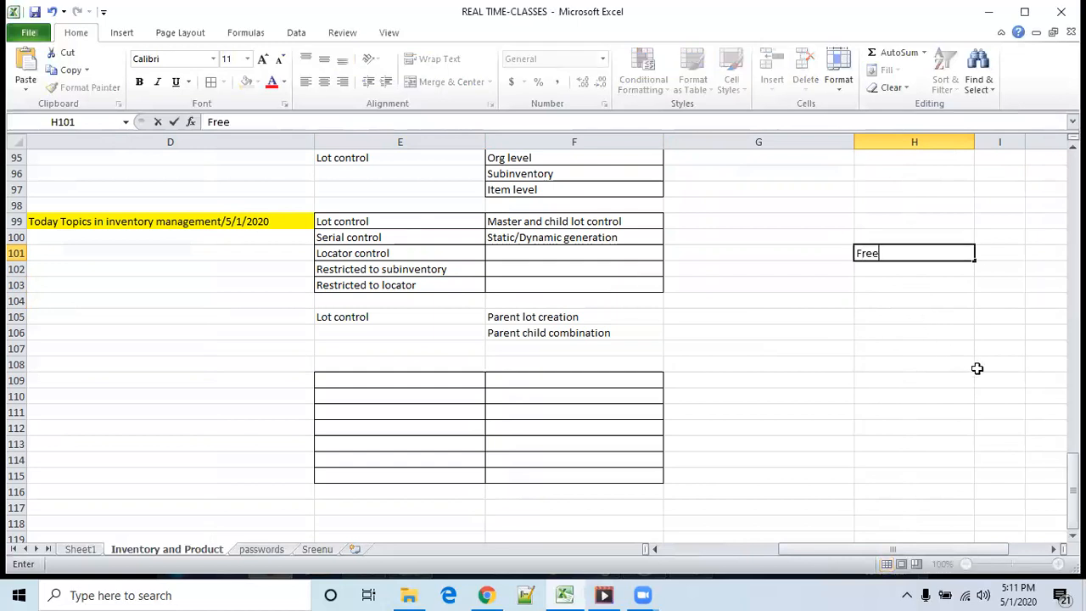
text(zed)
click(911, 279)
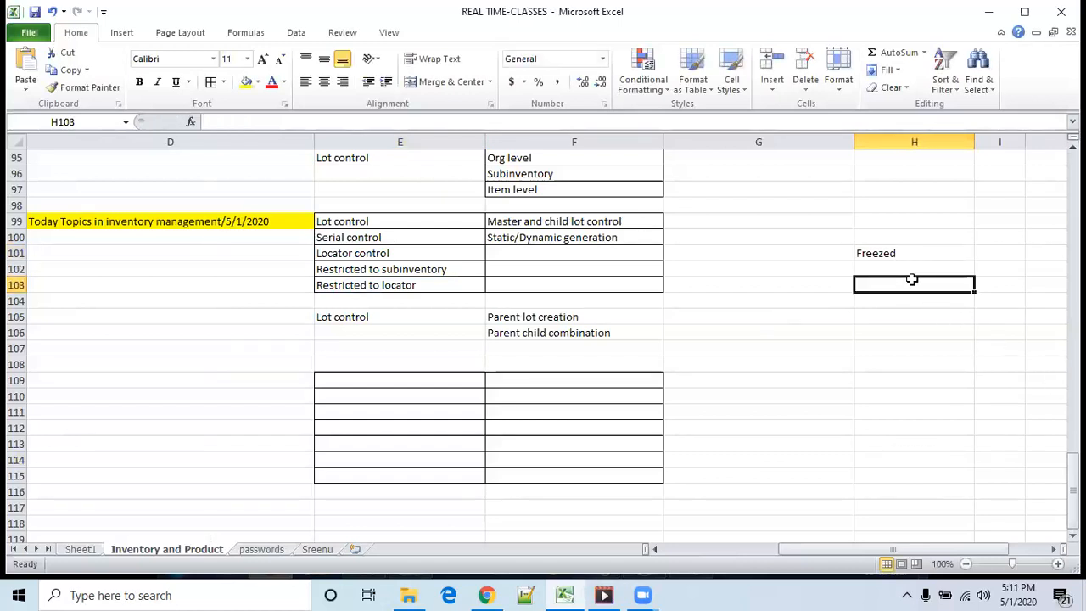
text(Normal)
key(Tab)
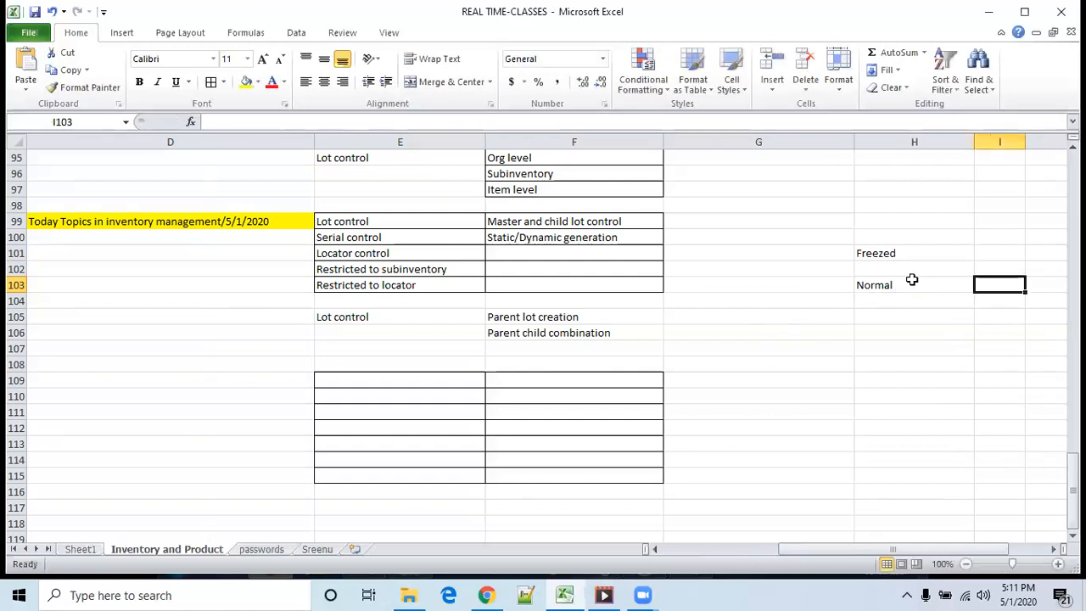
click(892, 254)
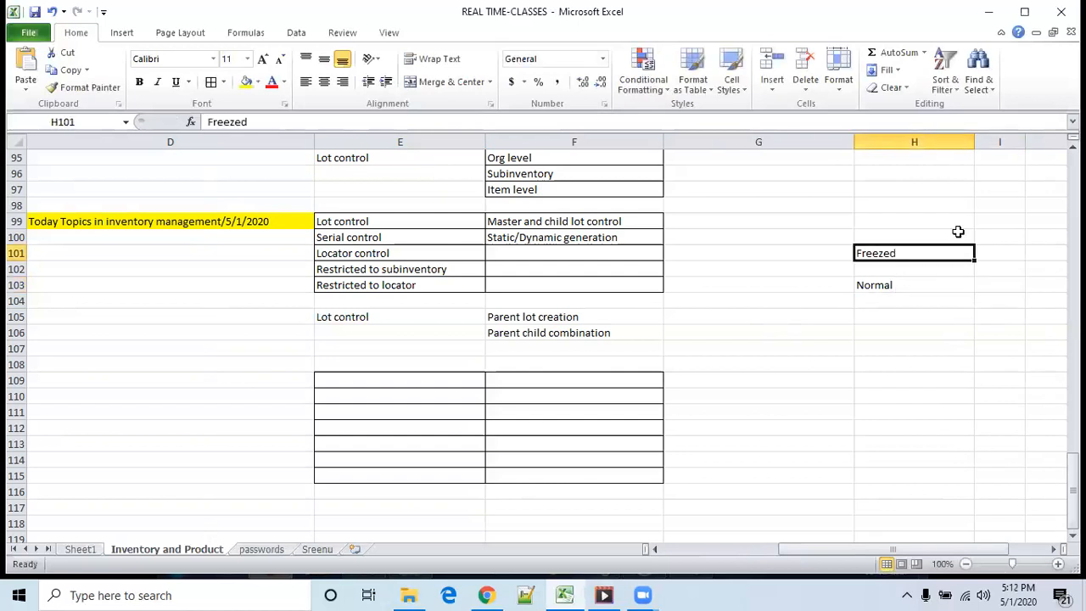
Widen column I, and enter the example item "A" in J102 and "B" in J104
drag(976, 549, 988, 549)
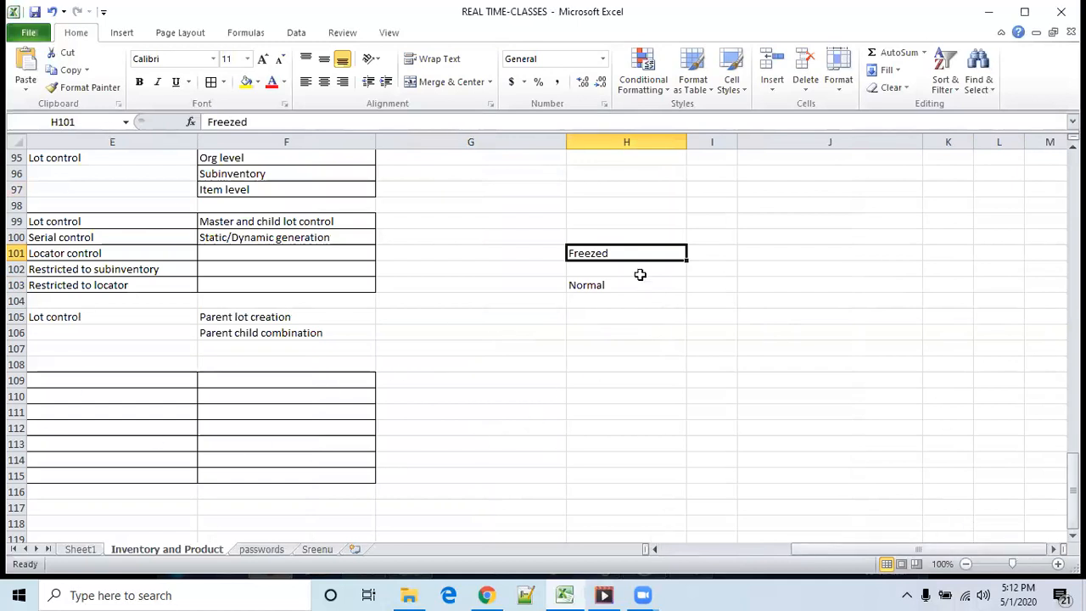
drag(736, 143, 848, 143)
click(917, 270)
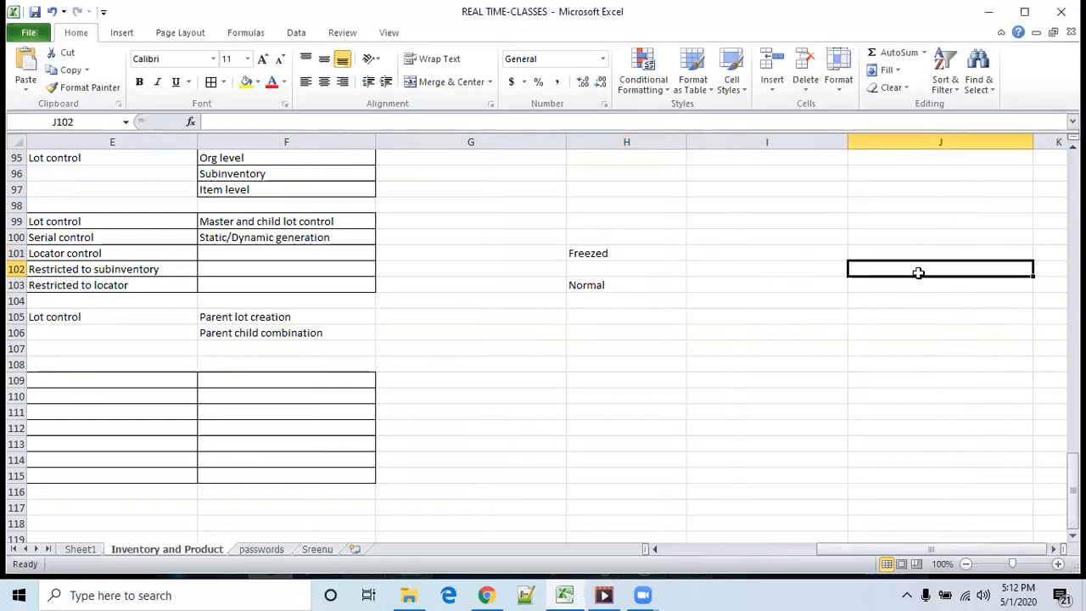
text(A)
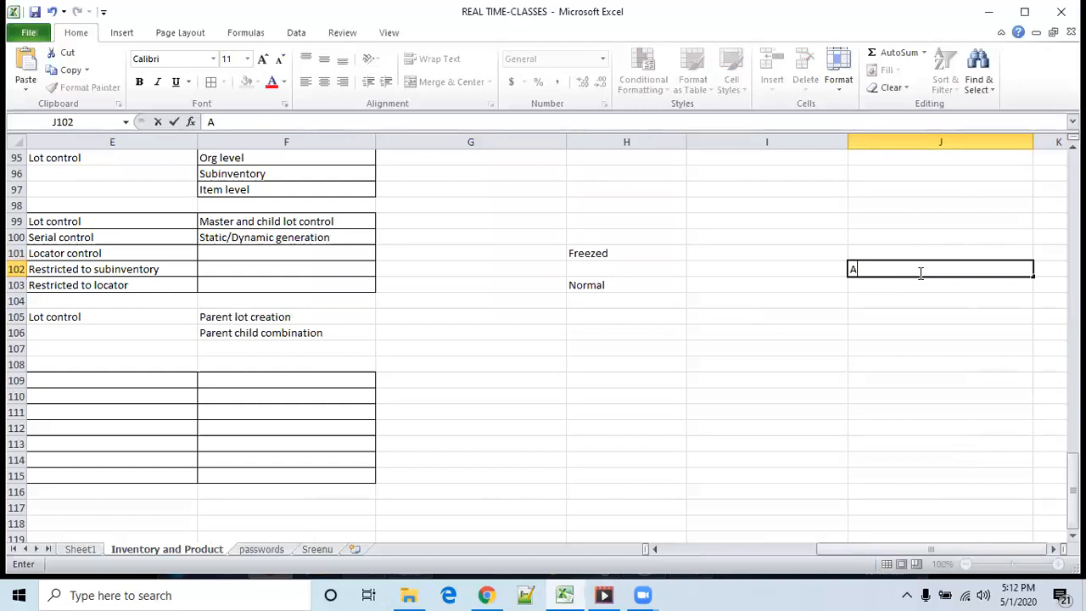
click(611, 254)
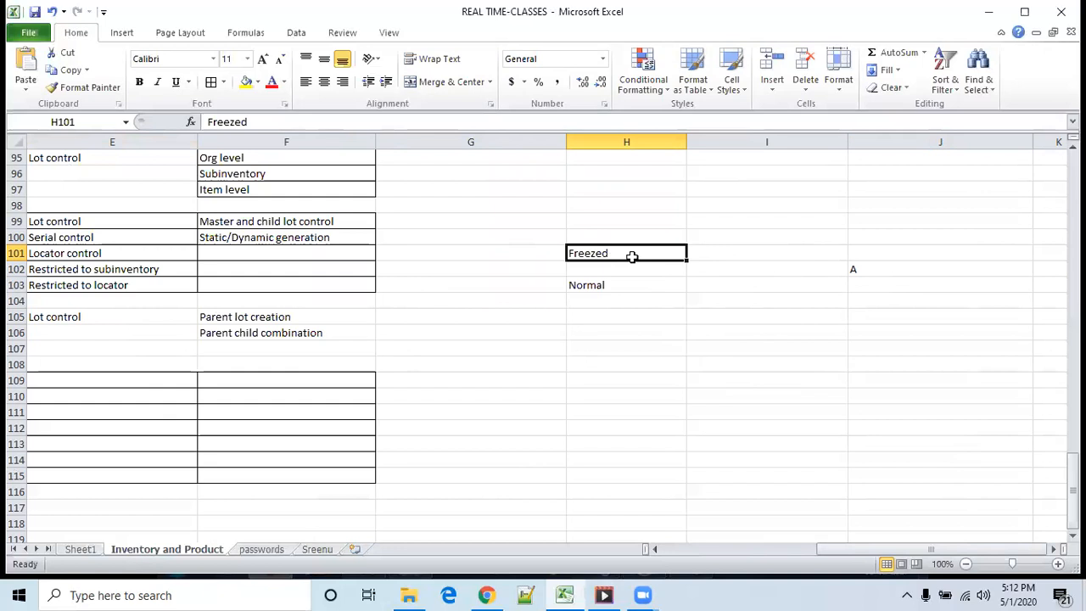
click(872, 268)
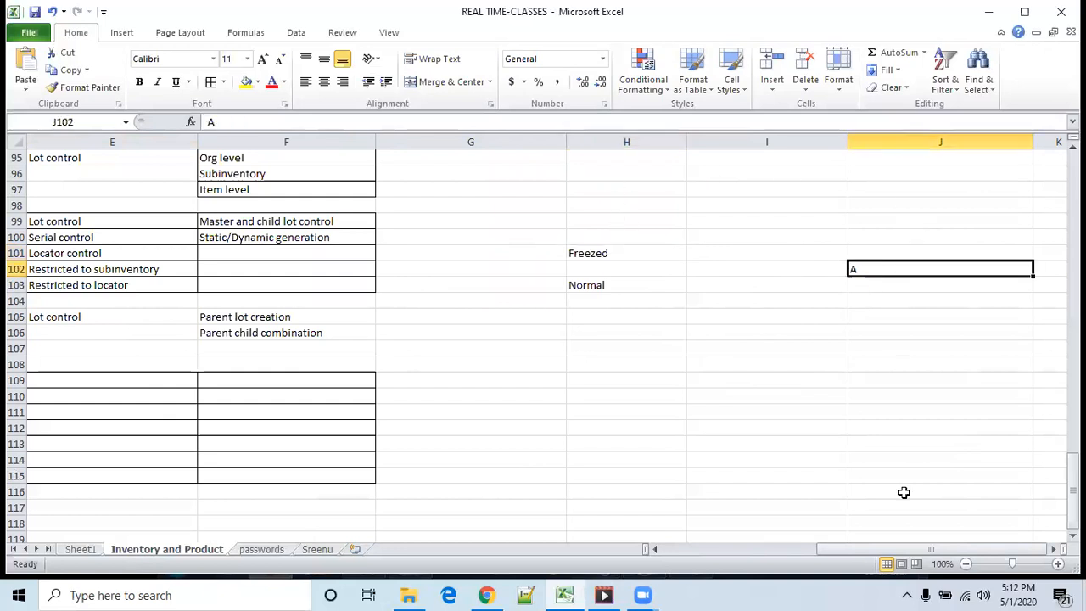
click(598, 285)
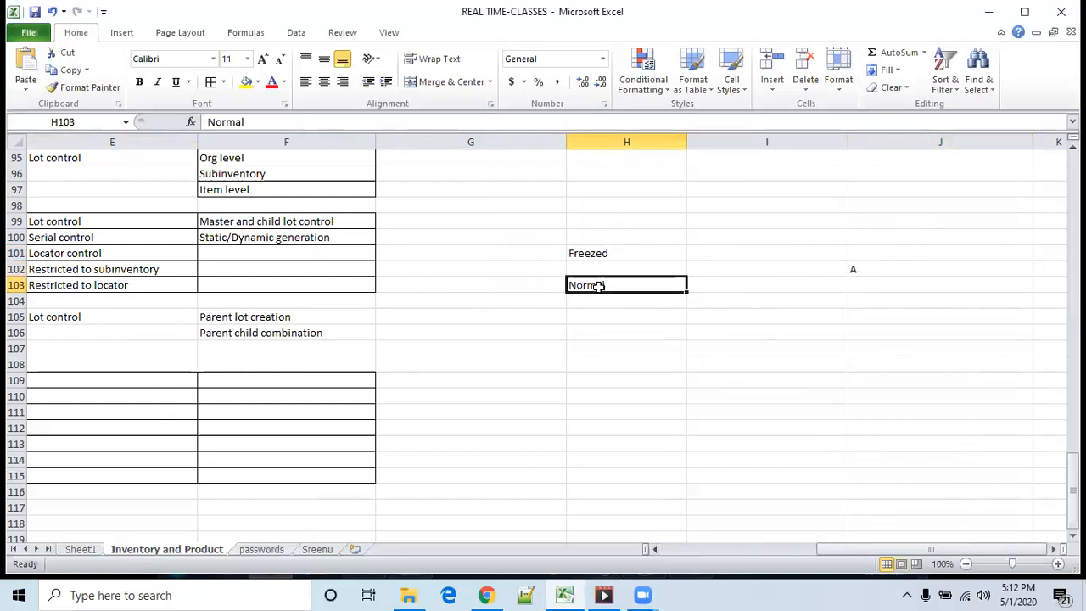
click(891, 301)
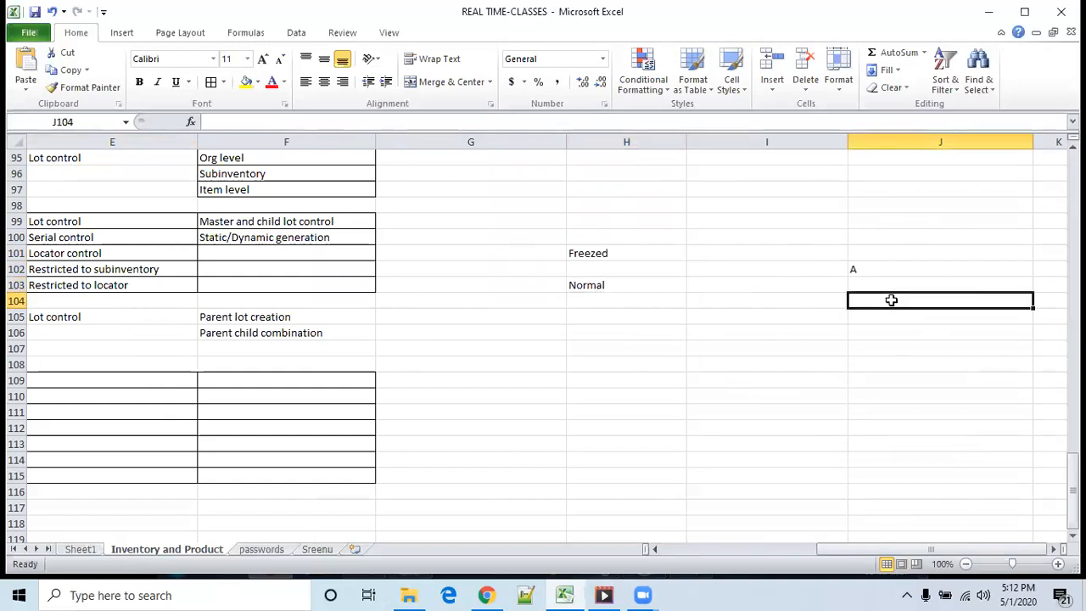
text(B)
click(1000, 391)
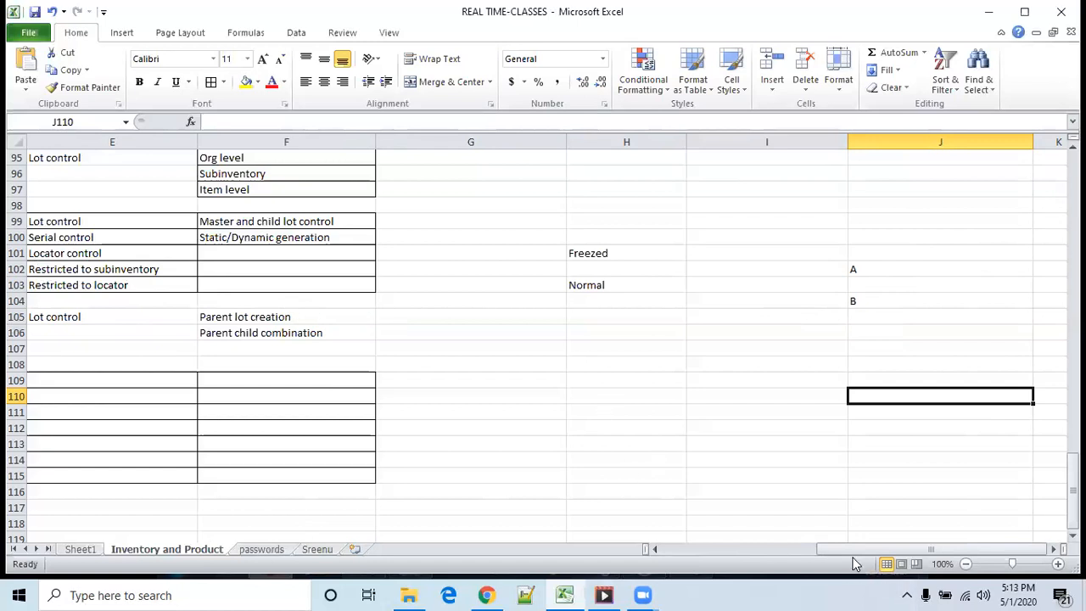
Review the lot, serial and locator control topics in E99:E101 and the parent lot creation note in F105
drag(855, 549, 817, 550)
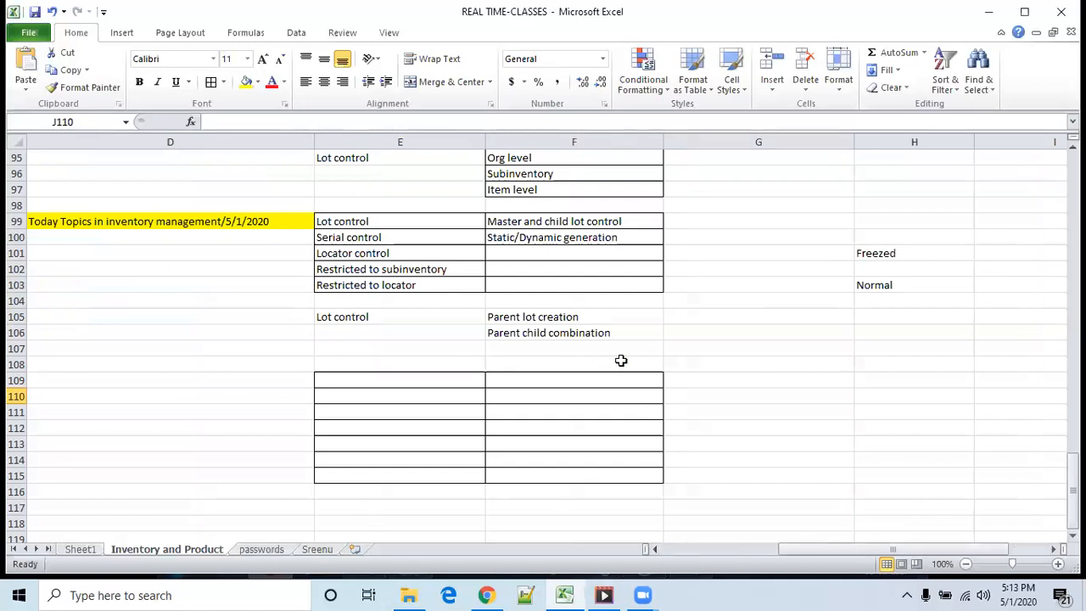
drag(396, 222, 409, 247)
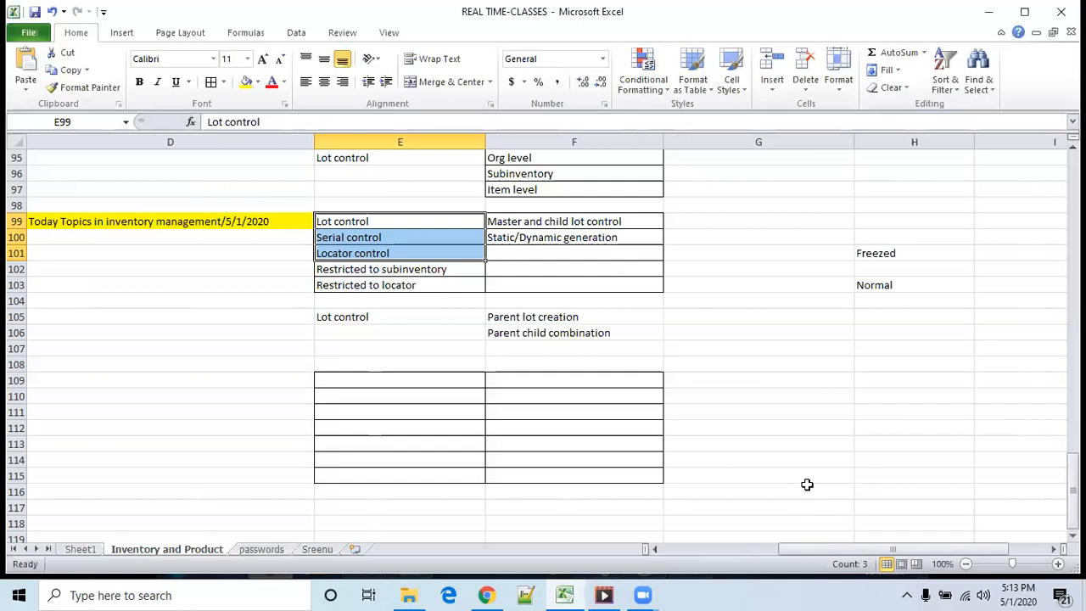
click(572, 318)
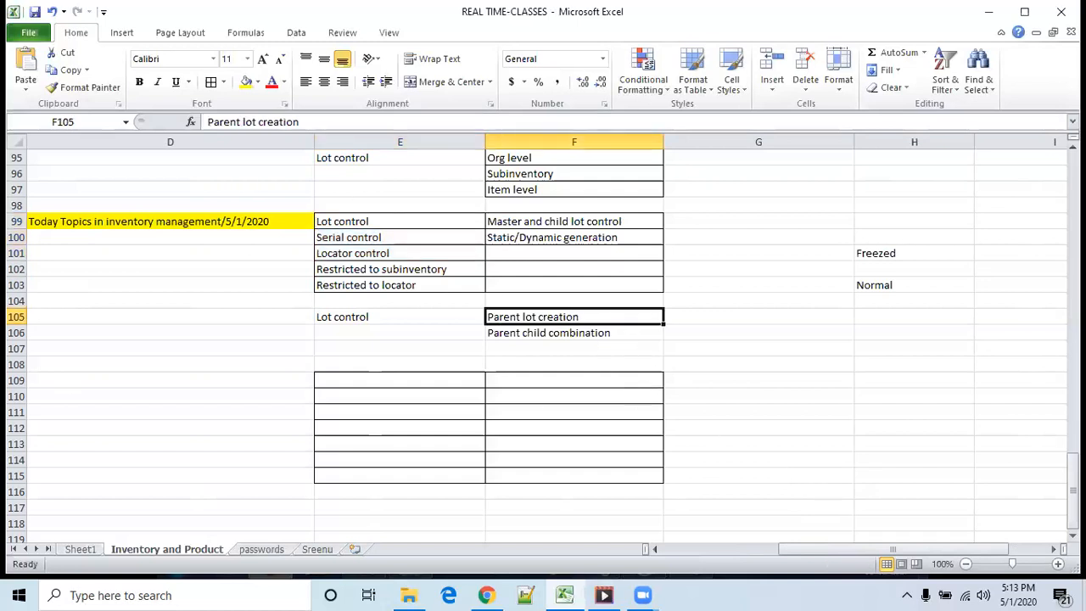
Switch to Oracle in Chrome, cancel the open organization parameters page and open the Manage Inventory Organizations task
mouse_move(485, 594)
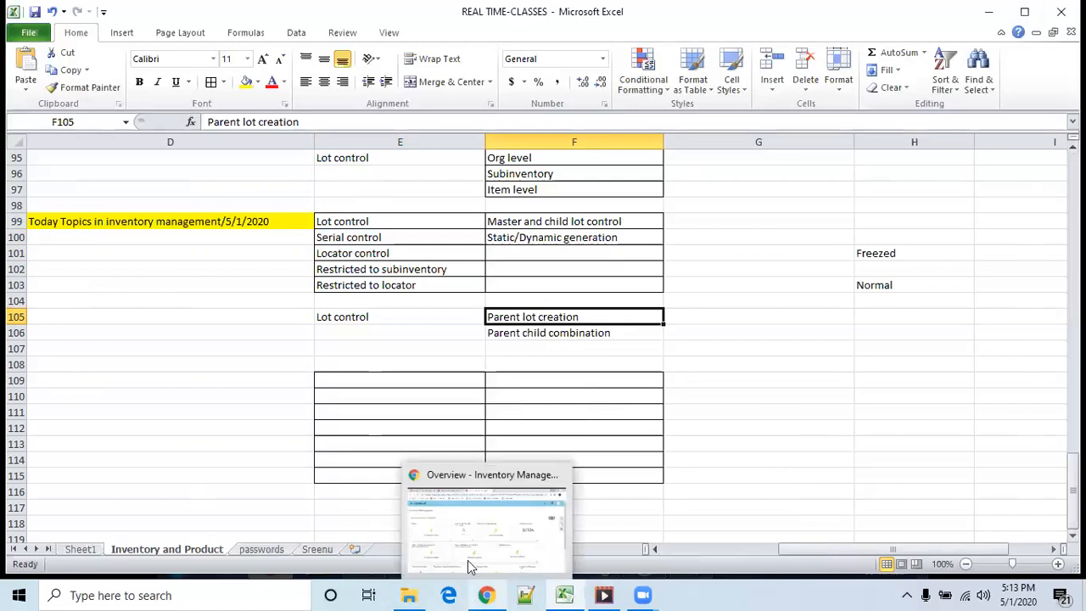
click(447, 511)
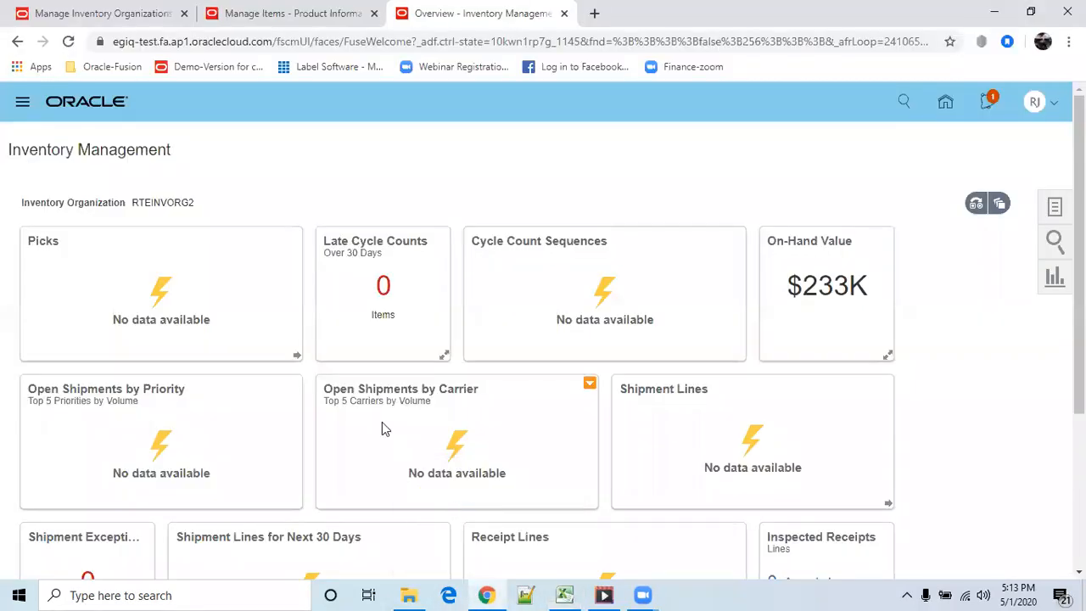
click(88, 13)
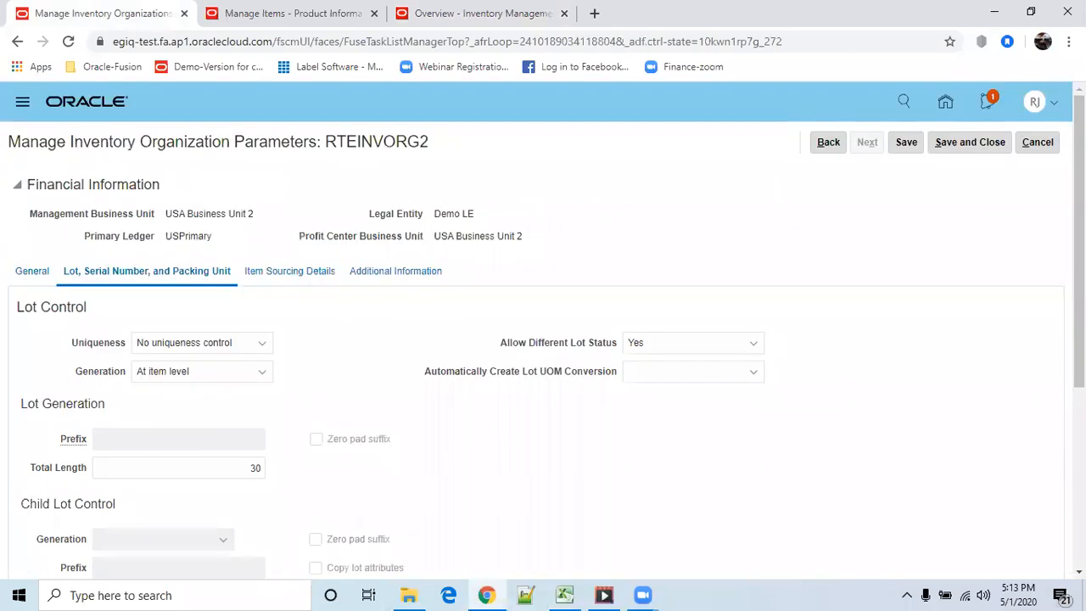
click(1040, 144)
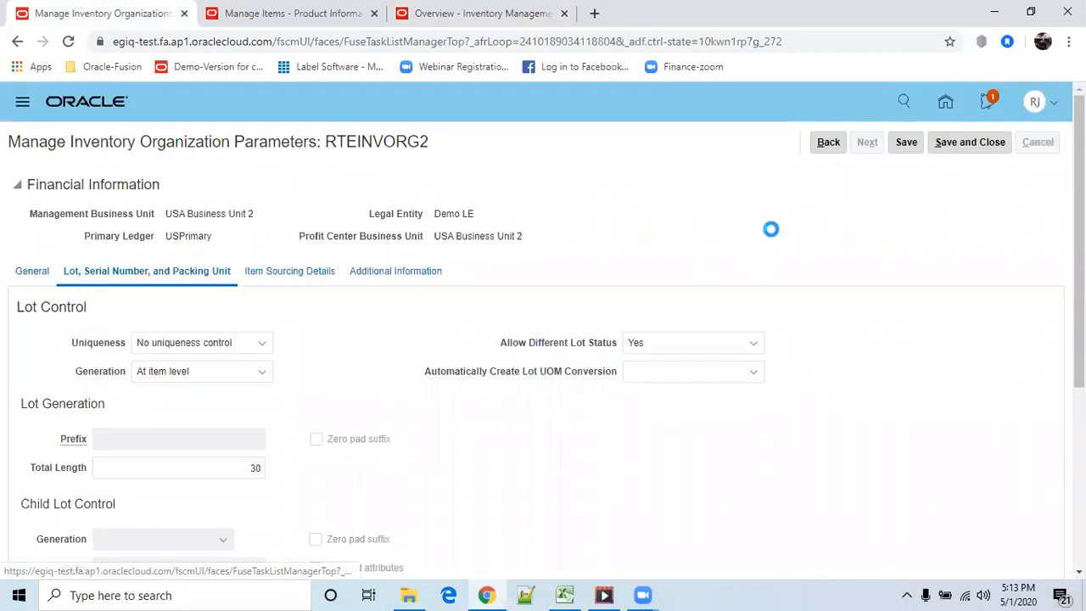
click(389, 140)
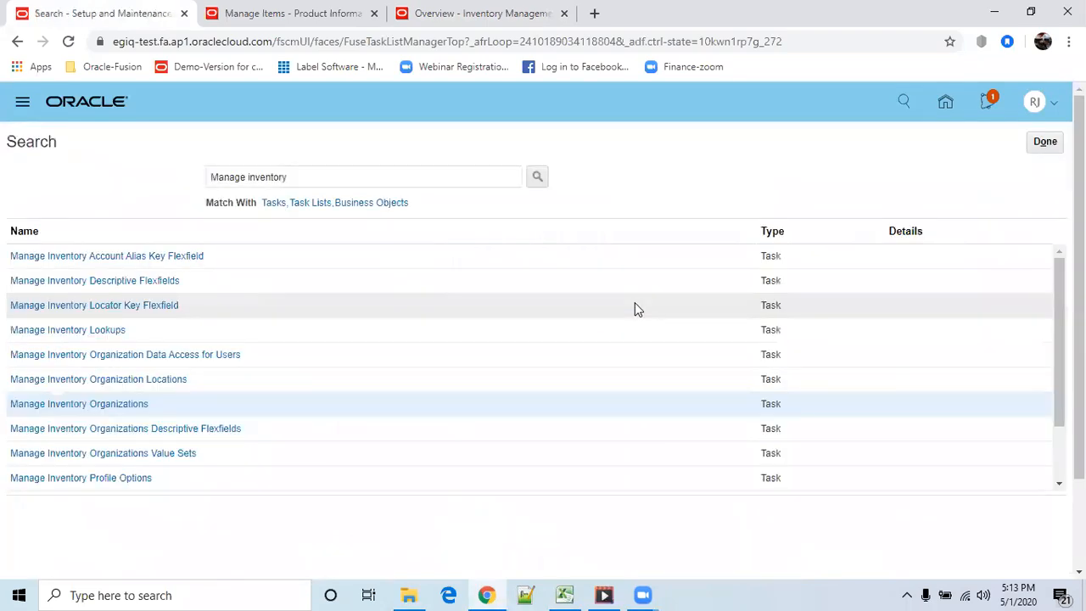
click(102, 406)
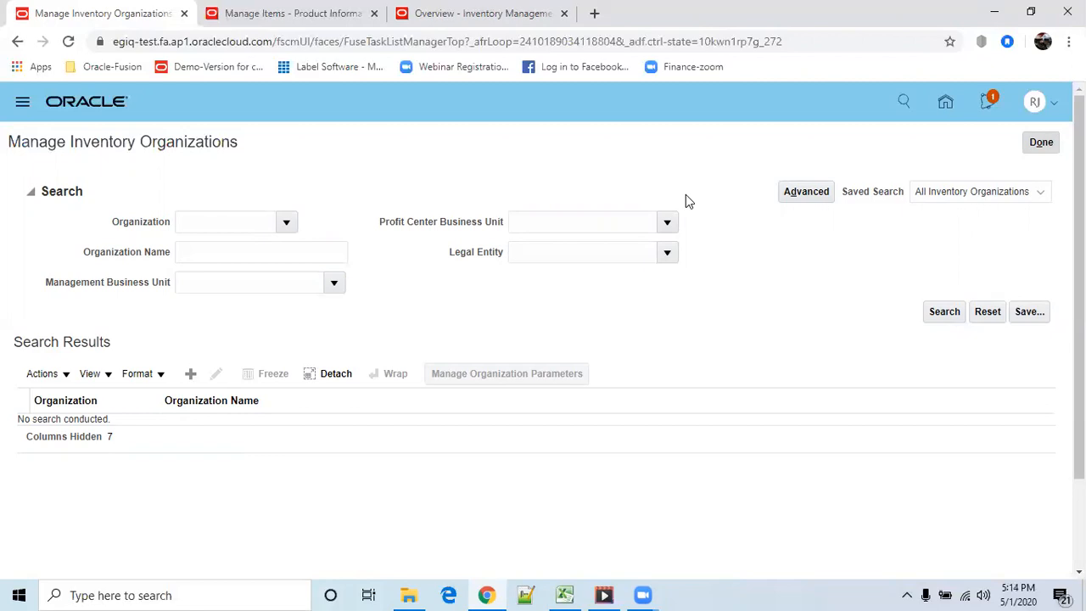
Search for the inventory organization named RTEINVORG2 and open its organization parameters for editing
click(235, 258)
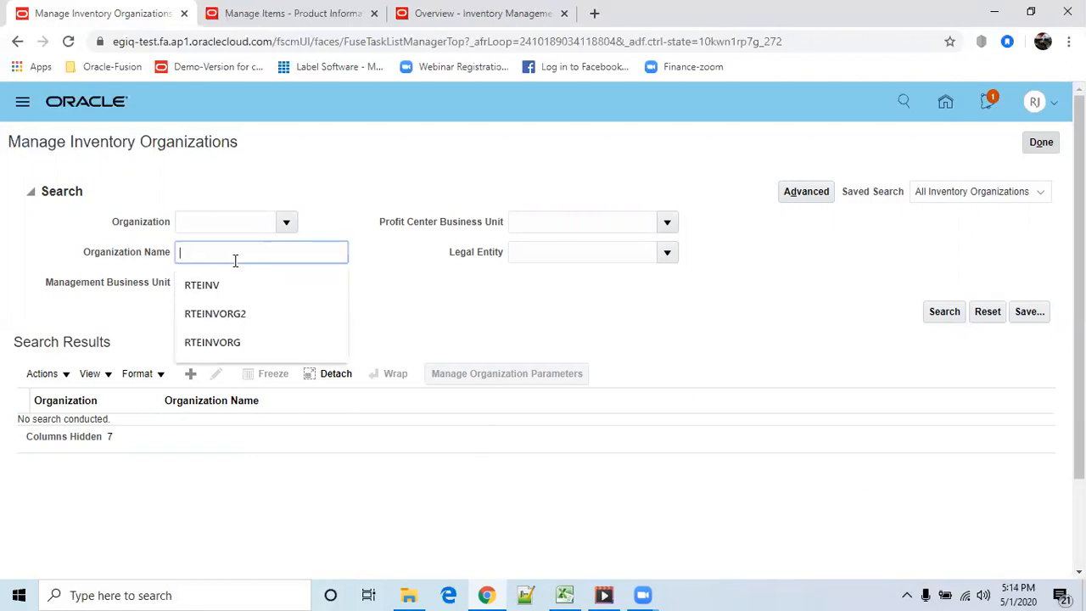
click(271, 320)
click(947, 313)
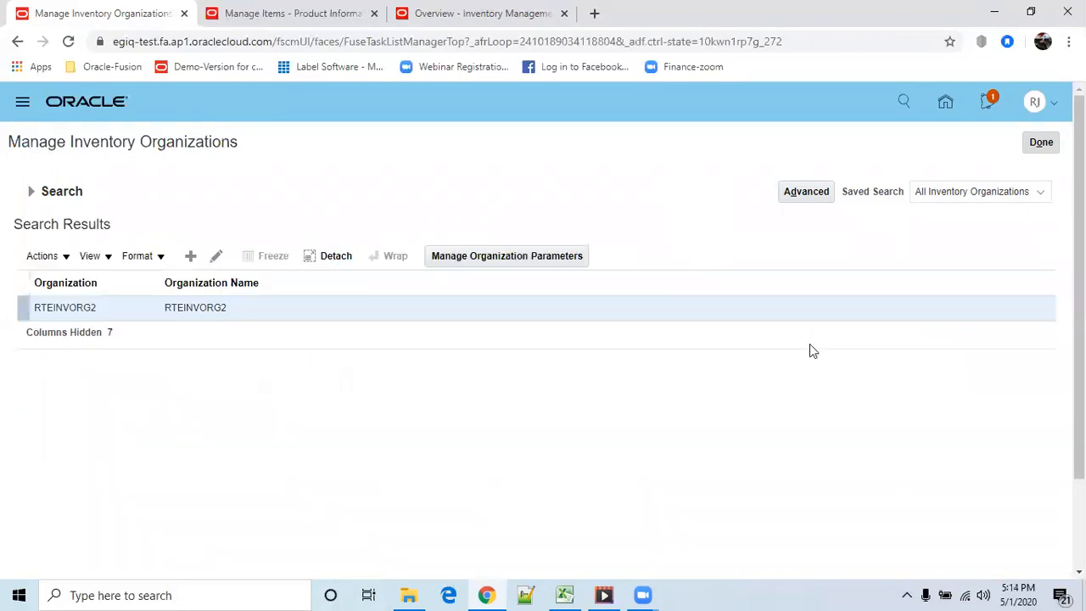
click(218, 258)
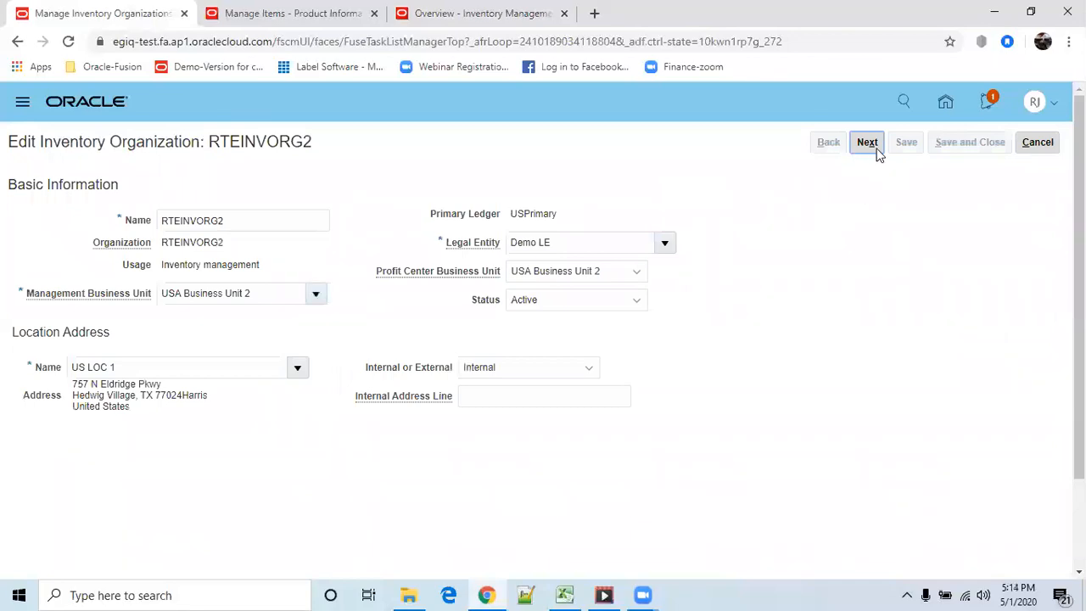
click(867, 142)
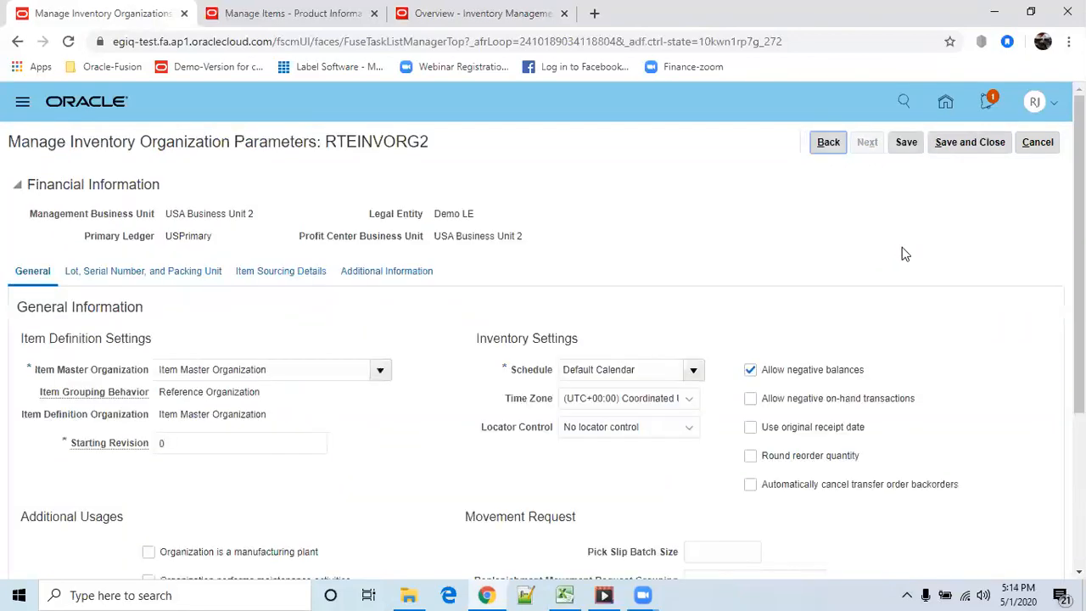
Examine the organization's lot, serial number and packing unit settings, including child lot control and serial number generation
click(177, 278)
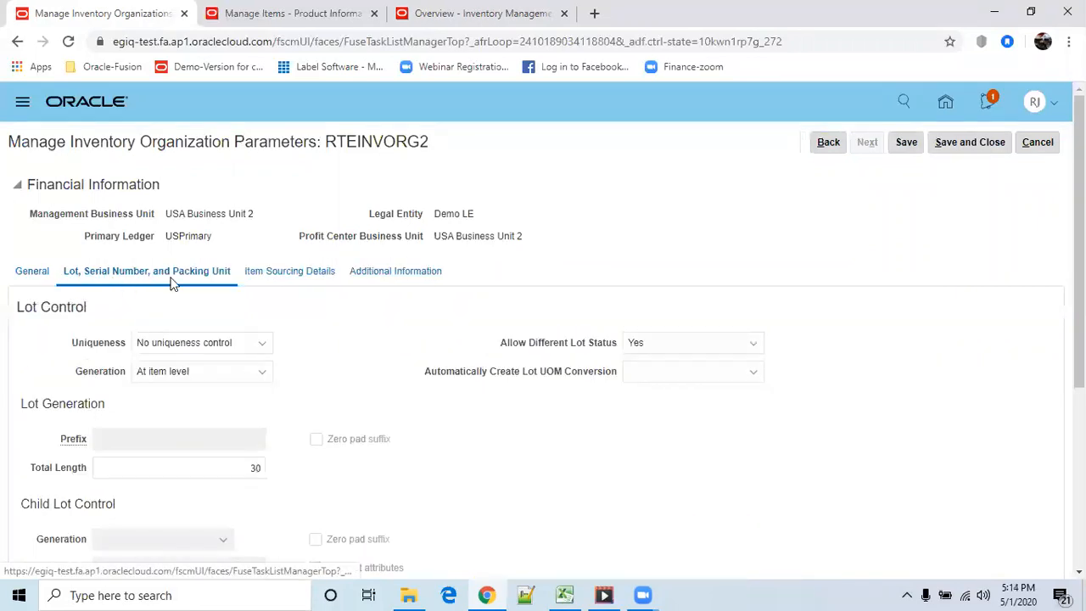
scroll(399, 428, down, 3)
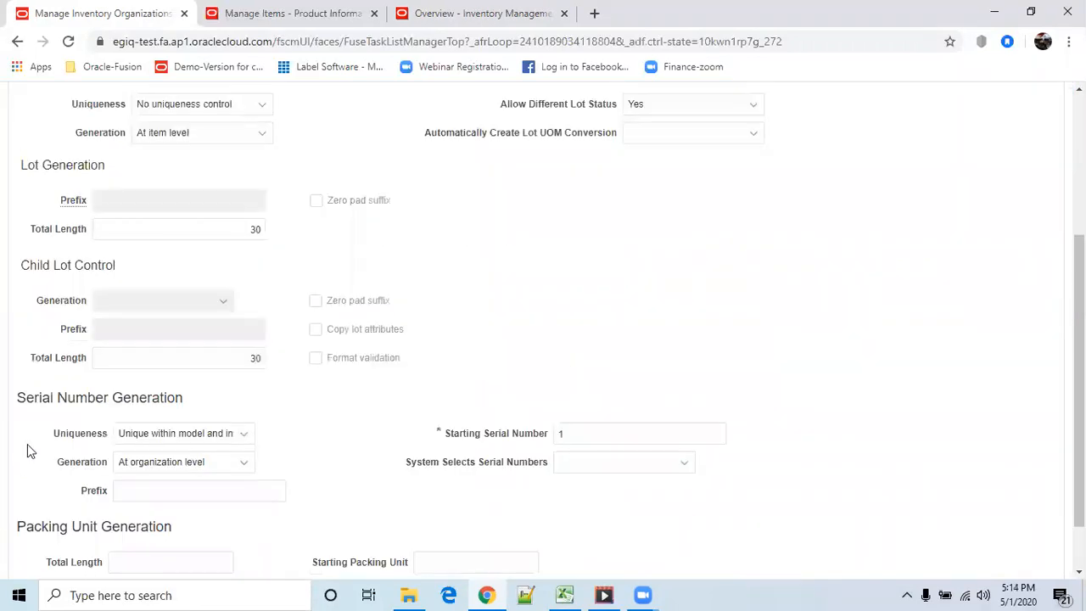
scroll(125, 509, down, 1)
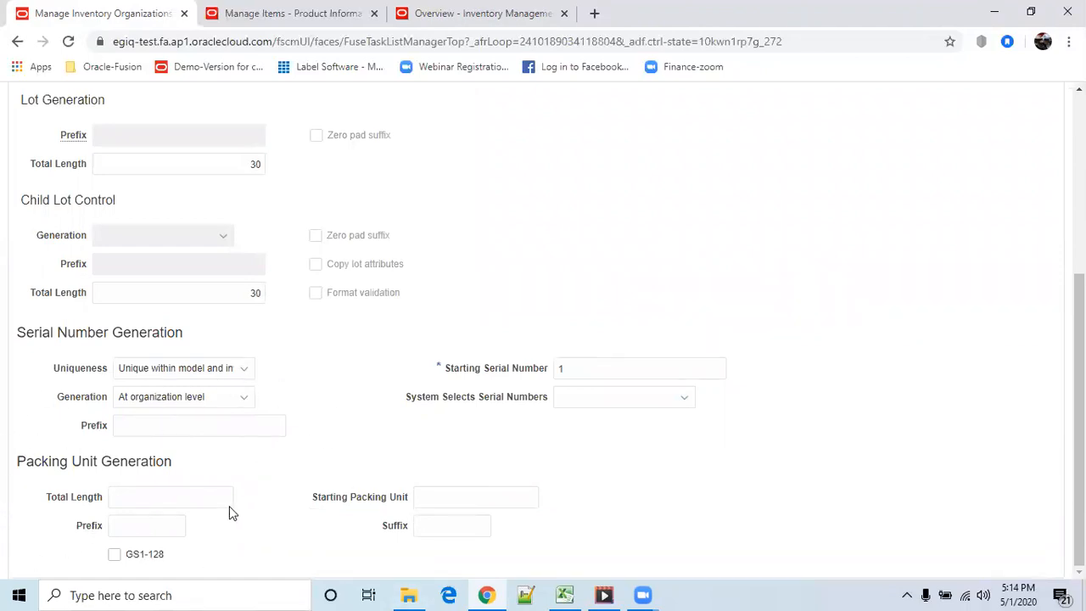
scroll(225, 492, up, 2)
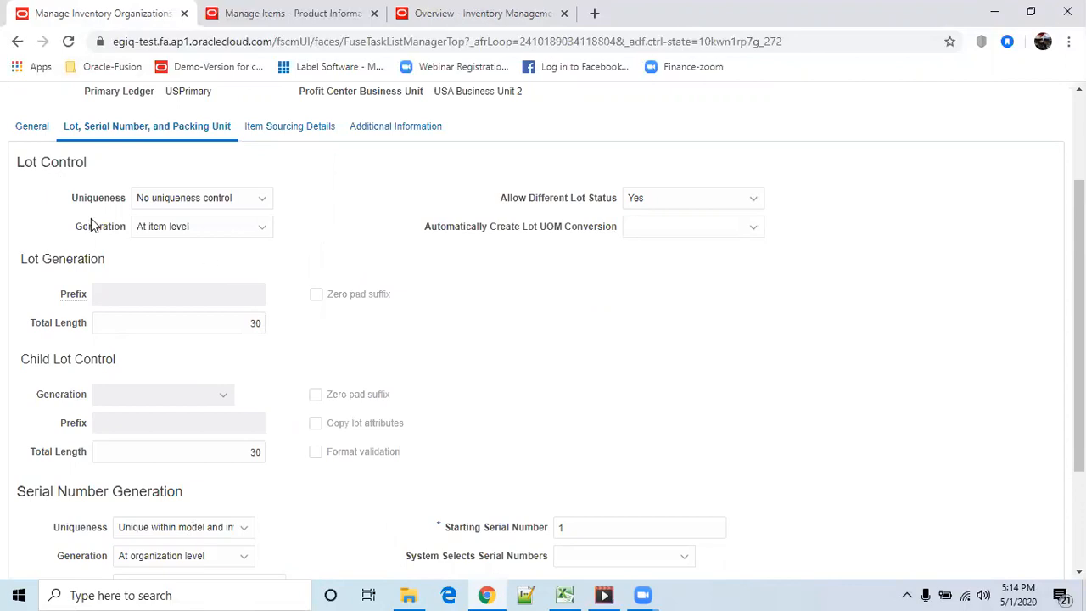
Review the Generation options under Lot Control, keeping "At item level" selected
click(261, 229)
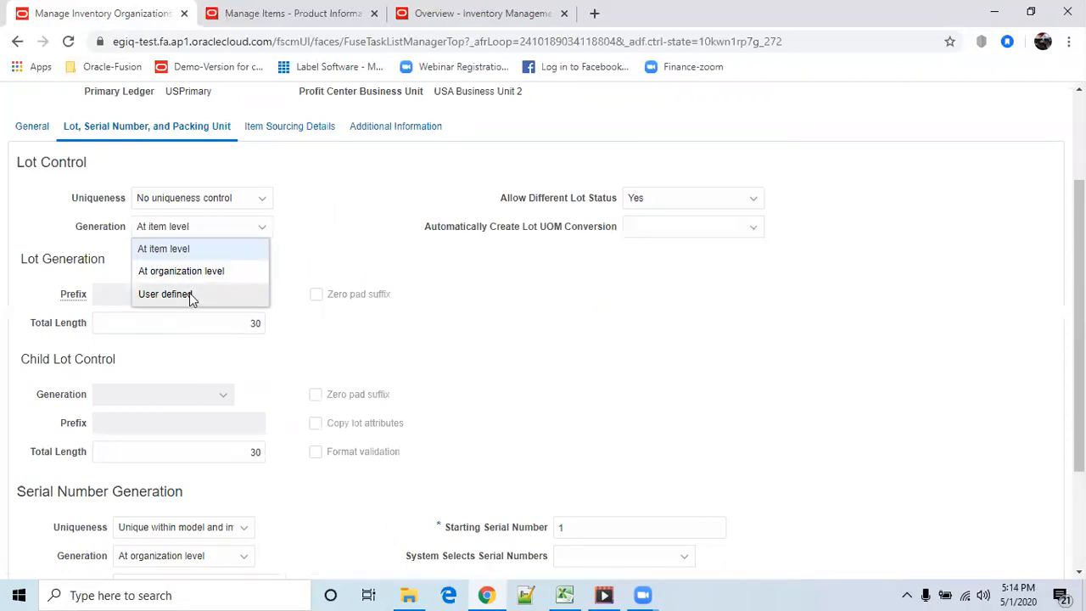
click(345, 256)
click(261, 227)
click(222, 258)
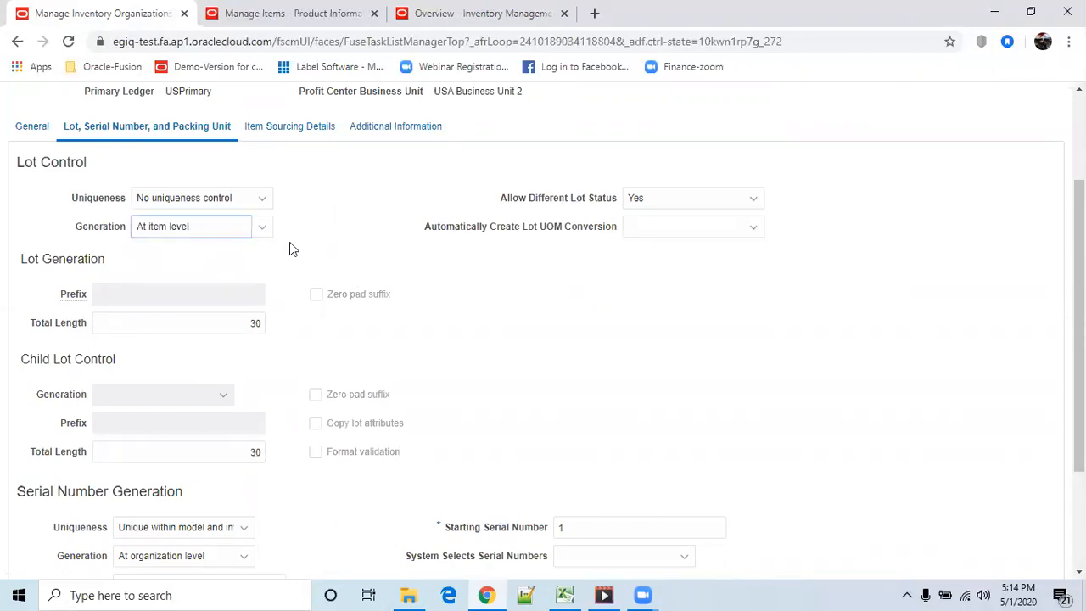
click(262, 229)
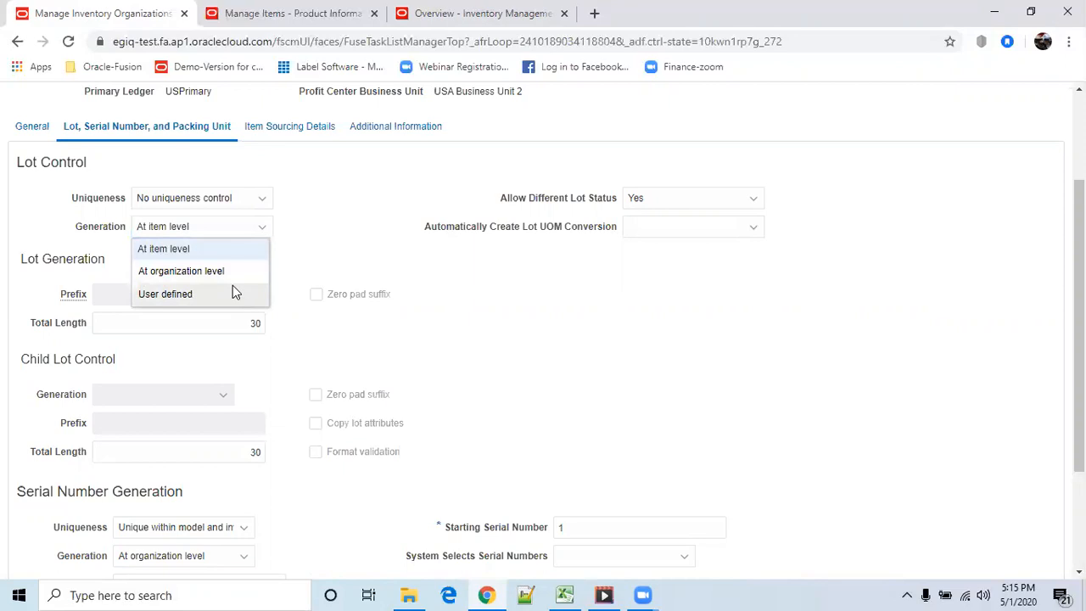
click(46, 271)
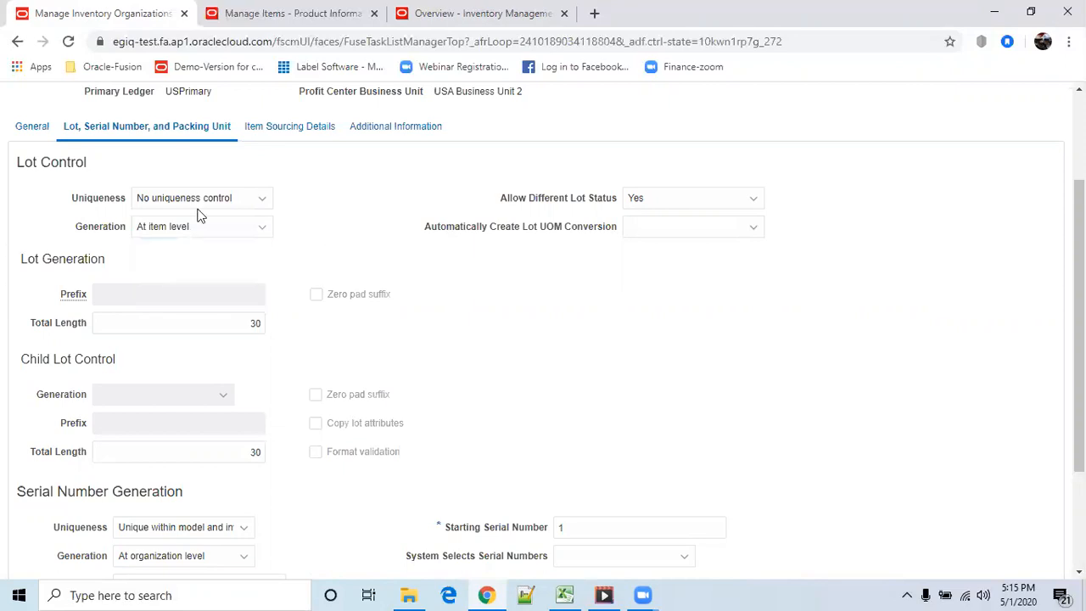
Try "Unique across items" as the lot control uniqueness, restore "No uniqueness control" and review the two options
click(260, 201)
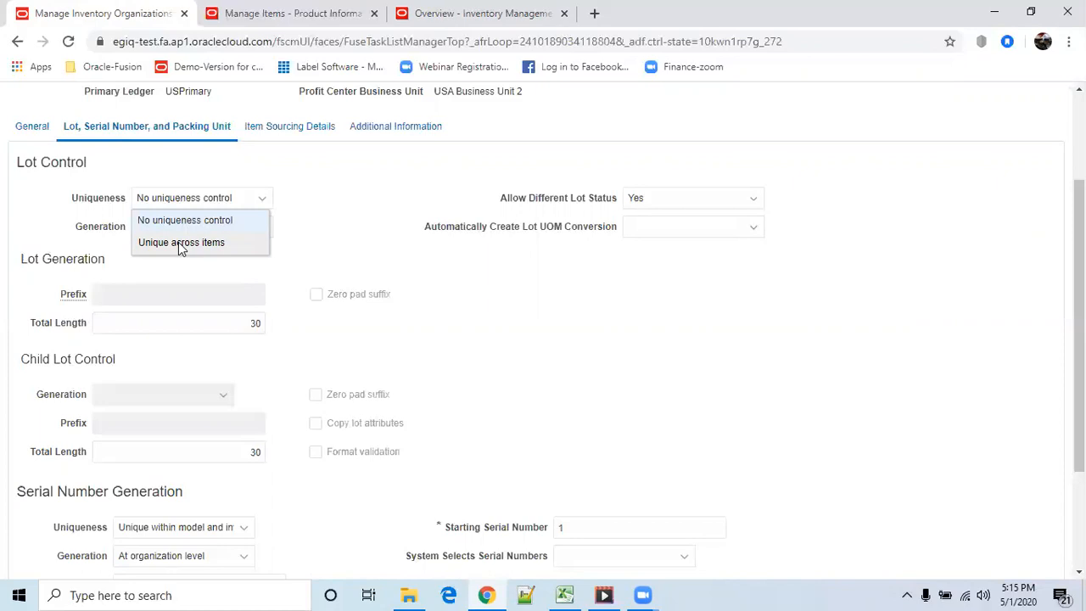
click(204, 242)
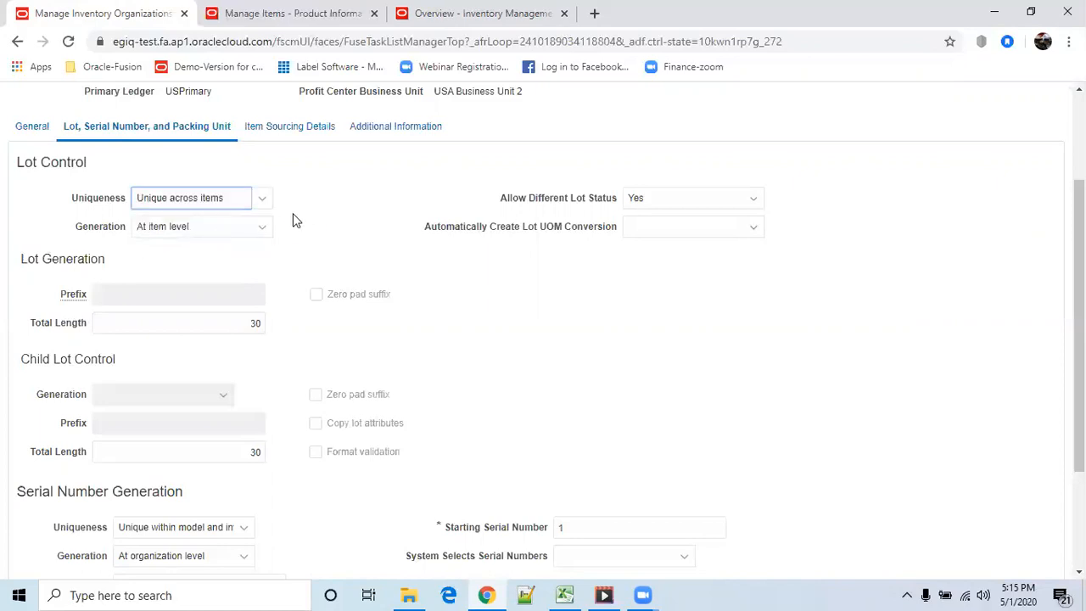
click(263, 203)
click(251, 220)
click(262, 199)
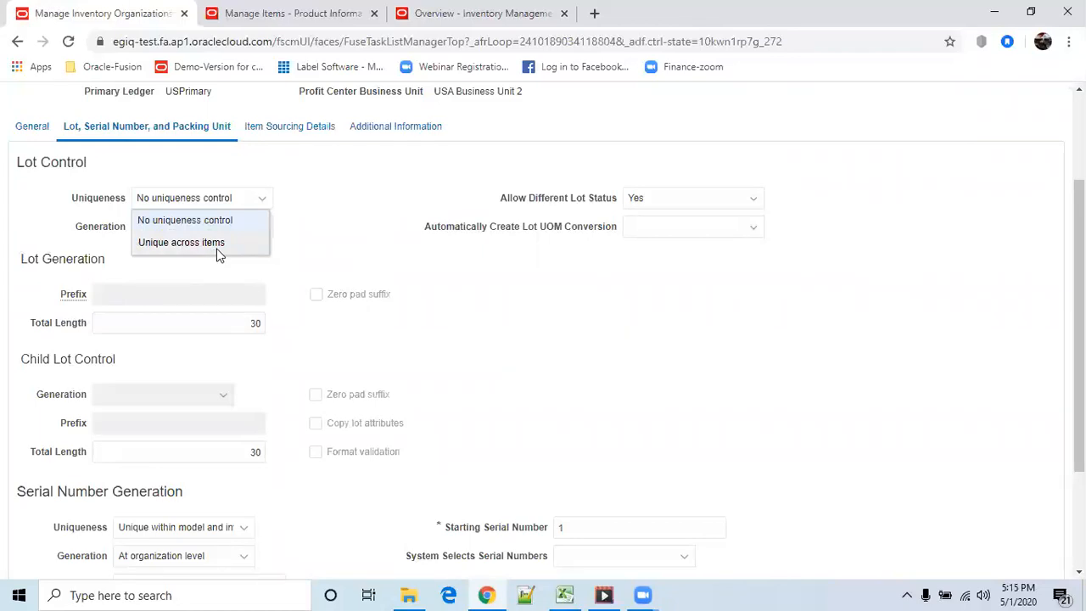
click(194, 223)
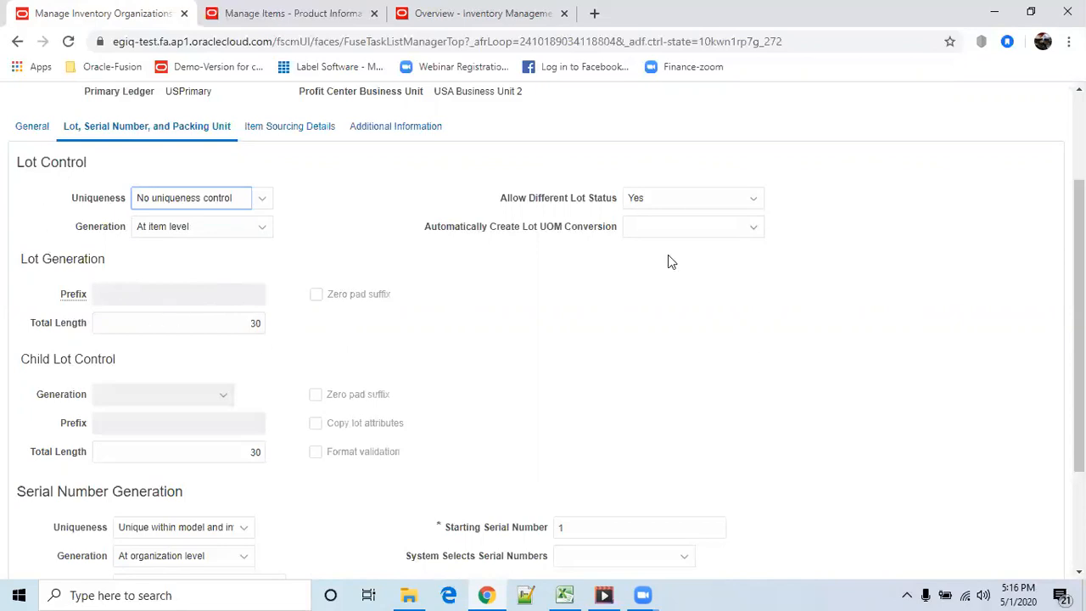
Save and close the organization parameters of RTEINVORG2 and finish the Manage Inventory Organizations task
scroll(781, 359, up, 3)
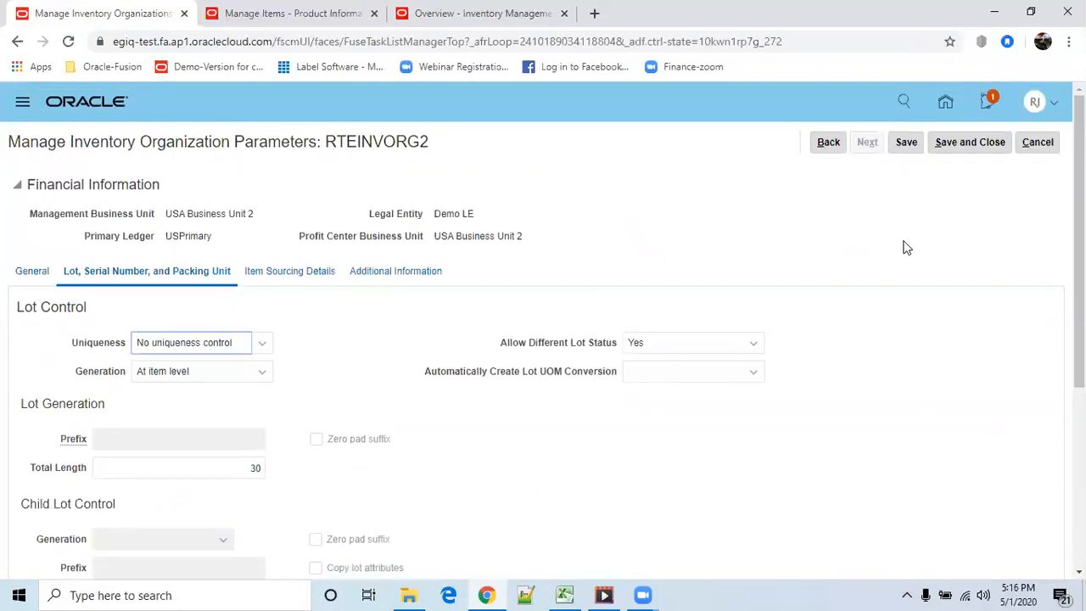
click(909, 150)
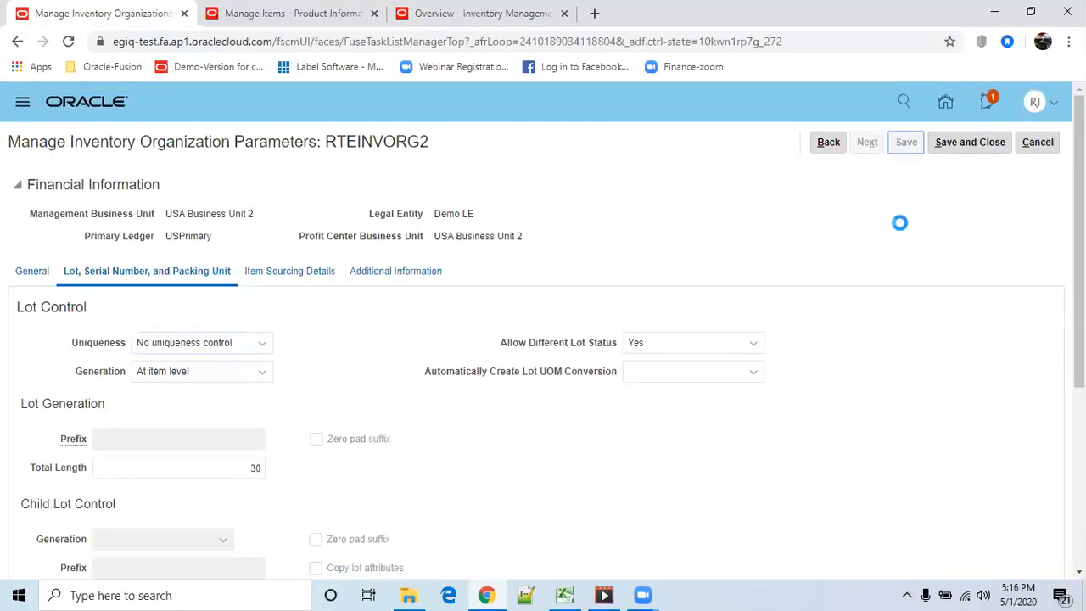
click(970, 144)
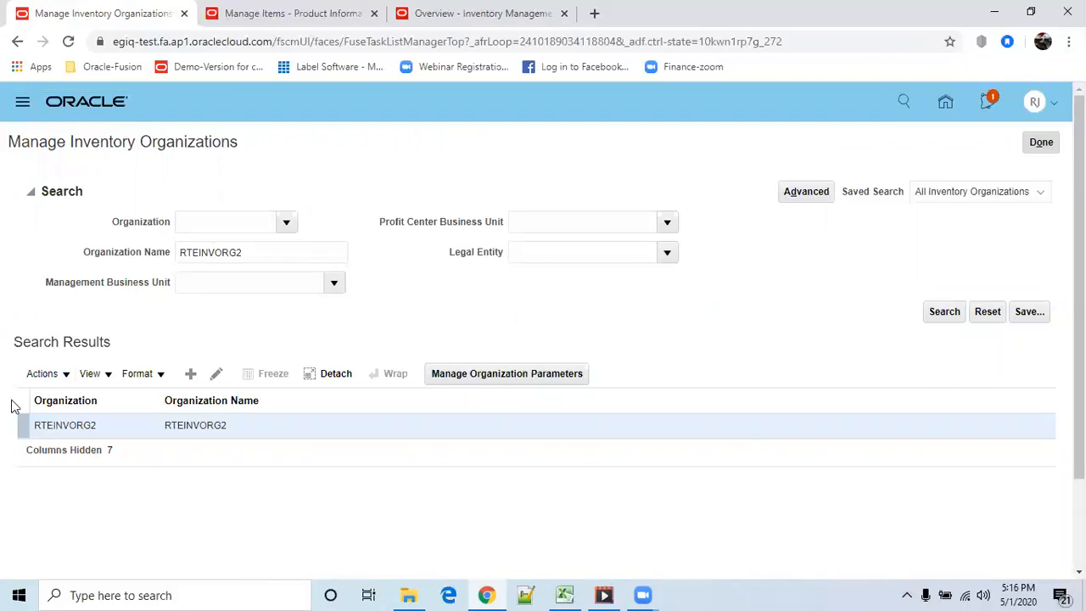
click(1040, 142)
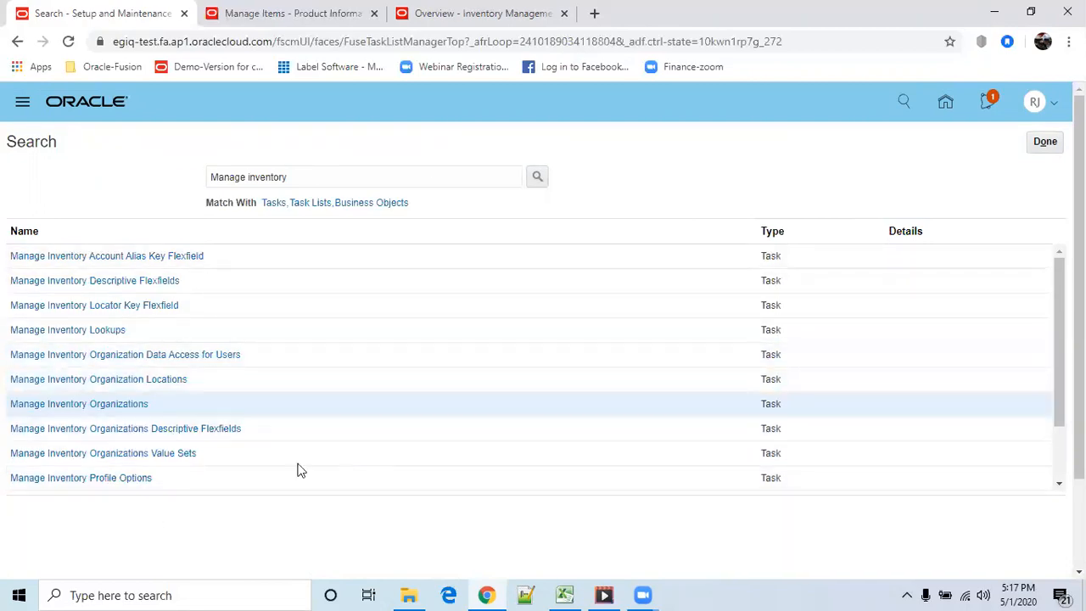
Return to the home page and open Product Information Management from the Product Management group
click(945, 103)
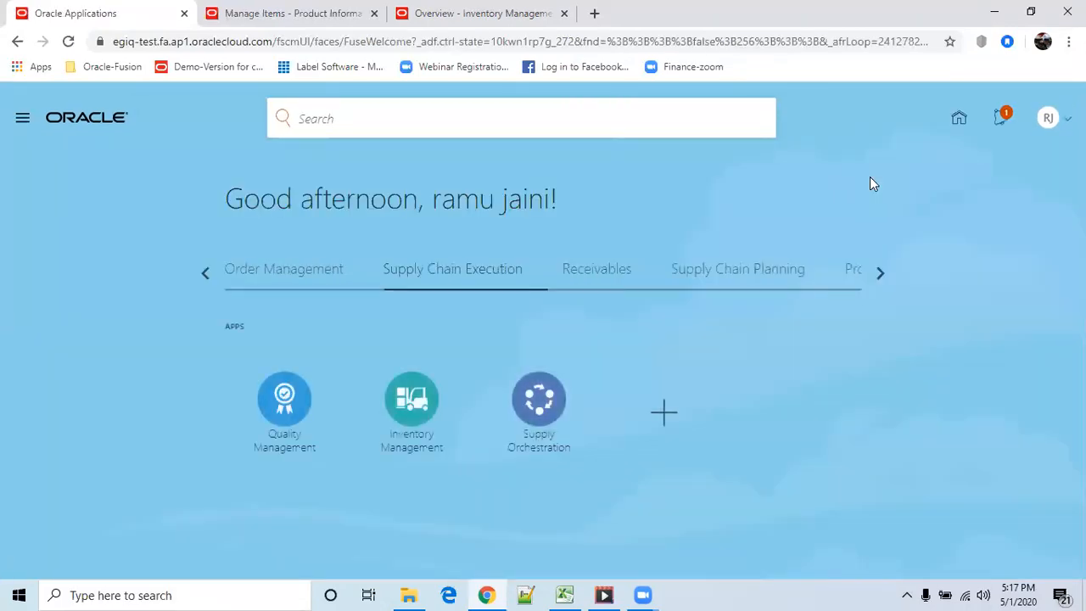
click(947, 127)
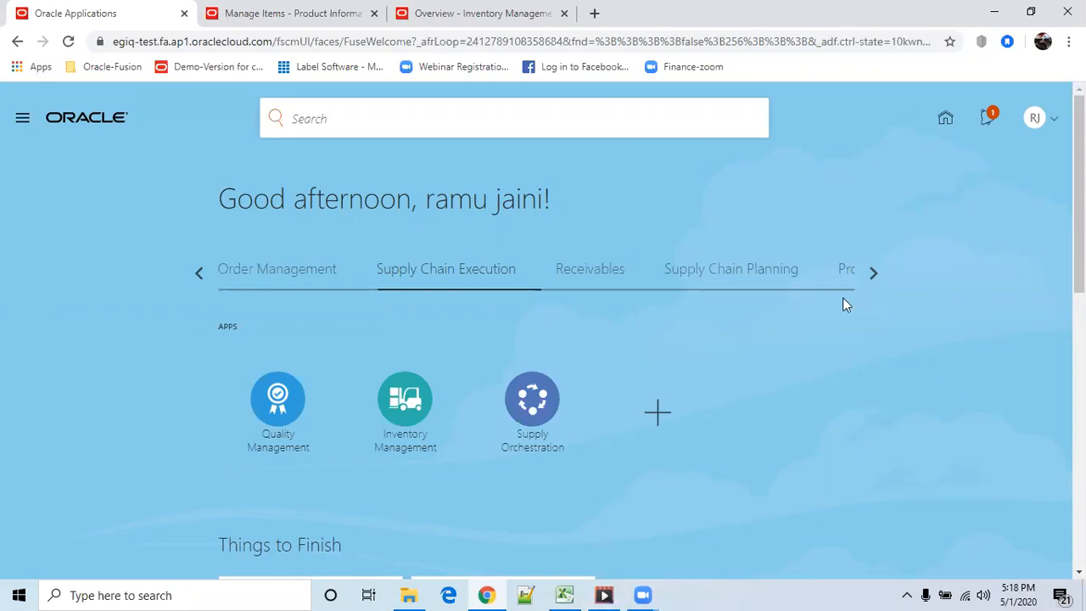
click(873, 274)
click(872, 273)
click(872, 273)
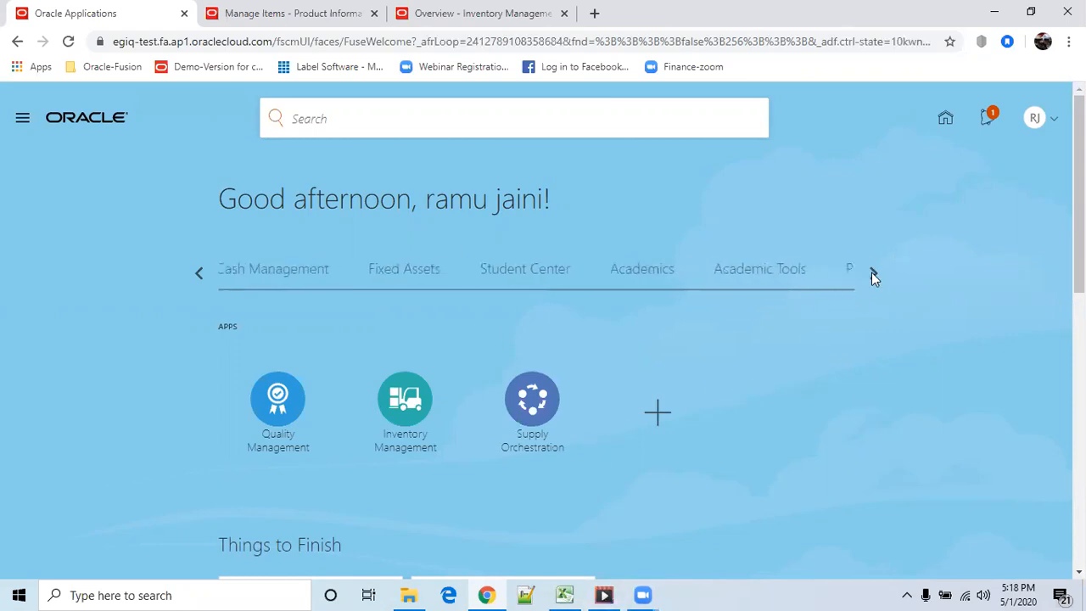
click(197, 272)
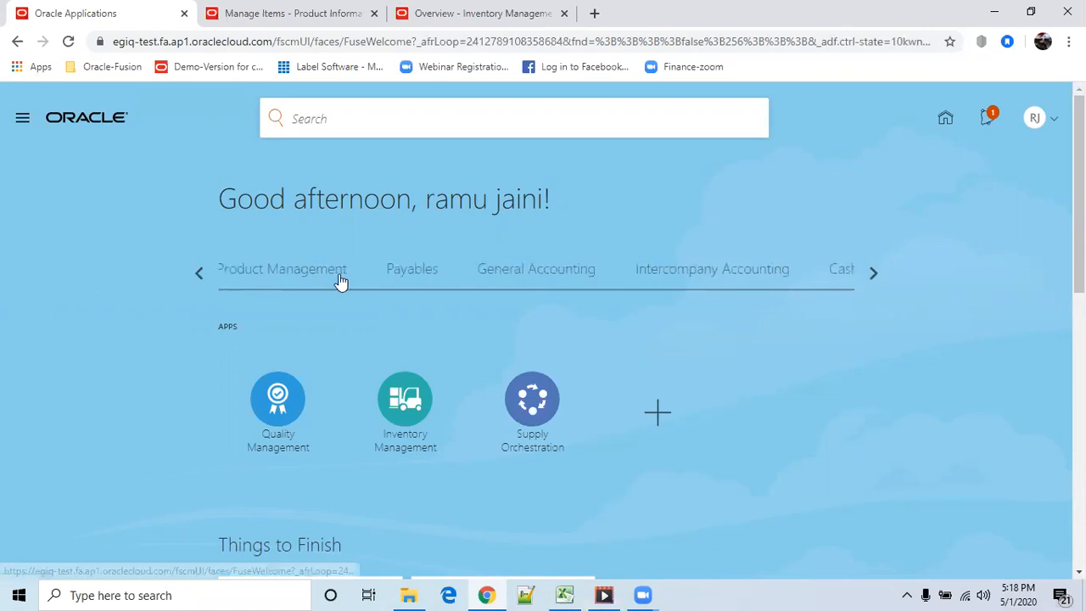
click(251, 285)
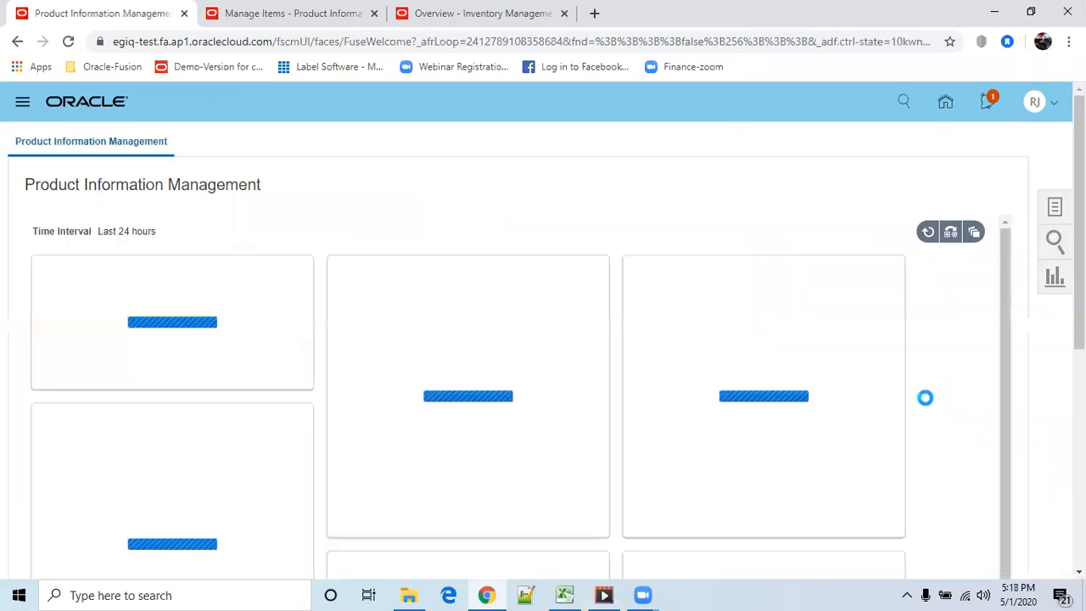
Switch to the Excel workbook and copy the item name RTE_LOT_ORG_LEVEL1 from cell G71
mouse_move(565, 594)
click(594, 503)
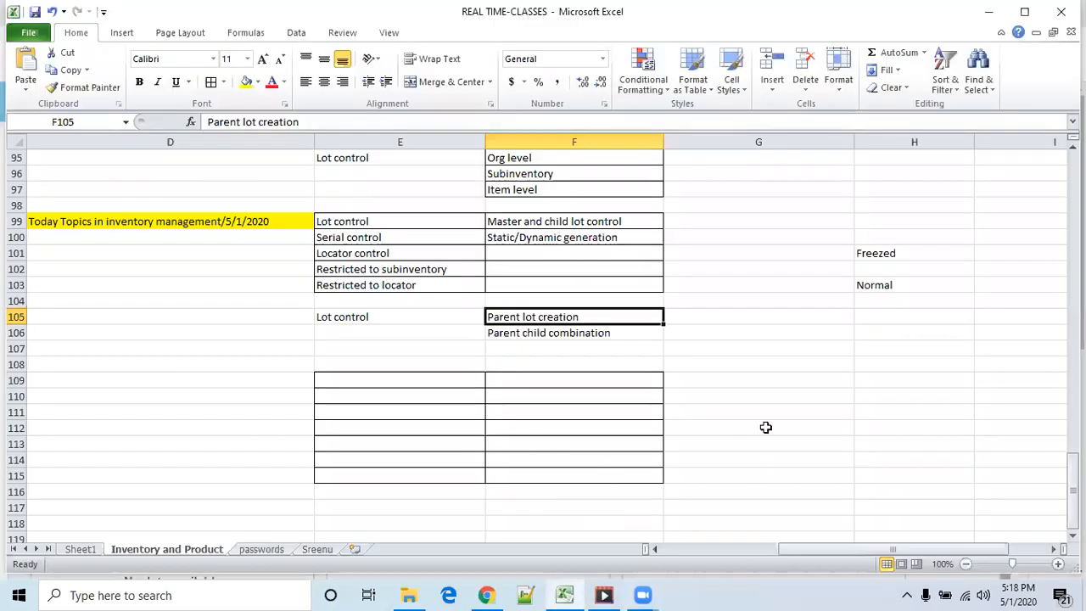
scroll(780, 444, up, 9)
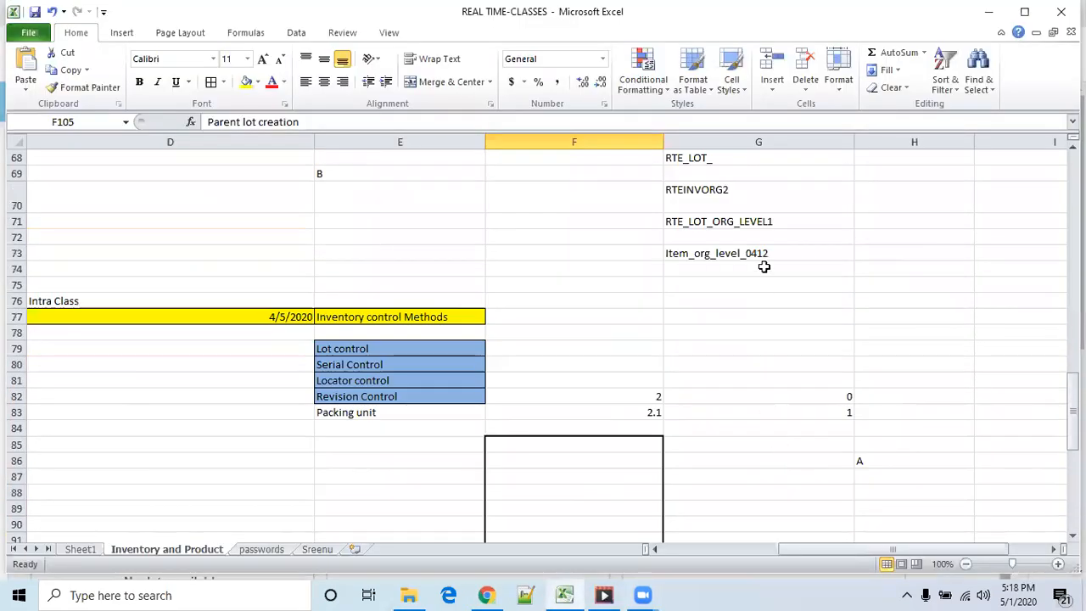
click(766, 221)
double_click(337, 123)
key(ctrl+c)
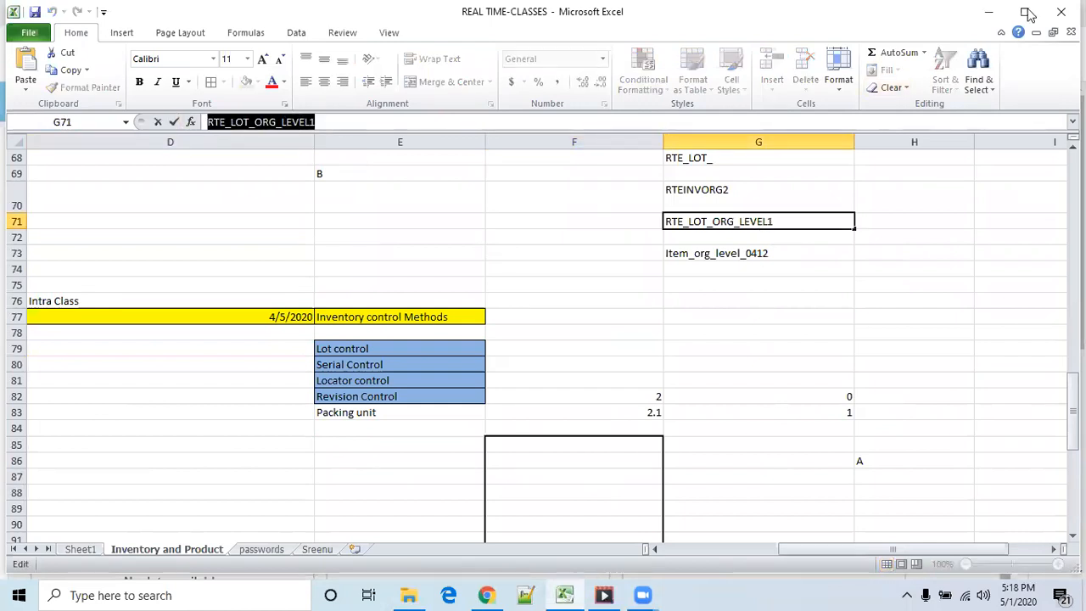
Switch back to Oracle in Chrome, search for the item RTE_LOT_ORG_LEVEL1 and check which organizations the results belong to
click(989, 12)
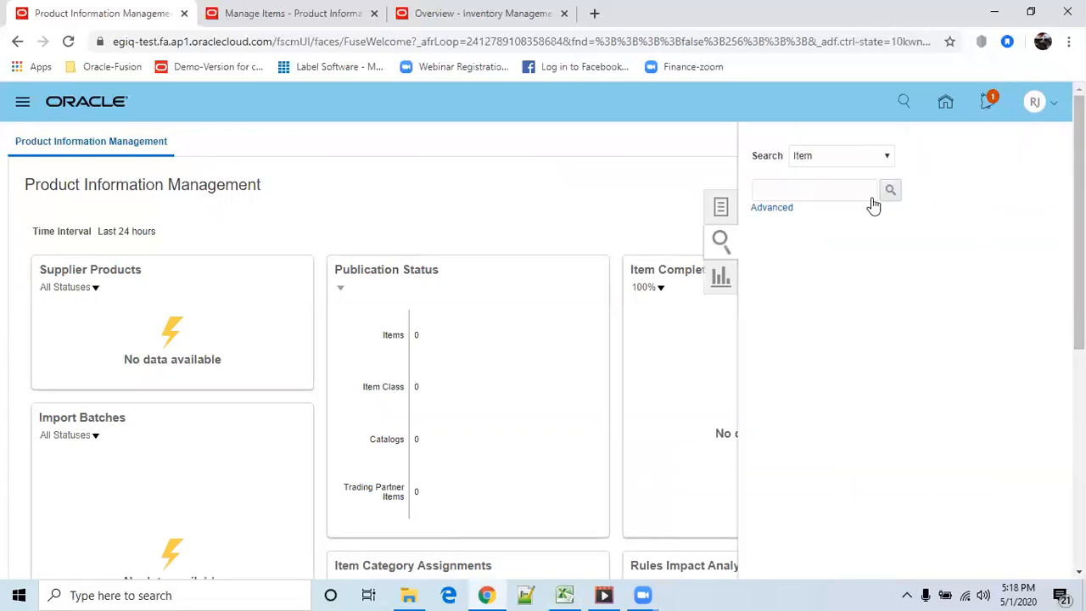
click(795, 192)
key(ctrl+v)
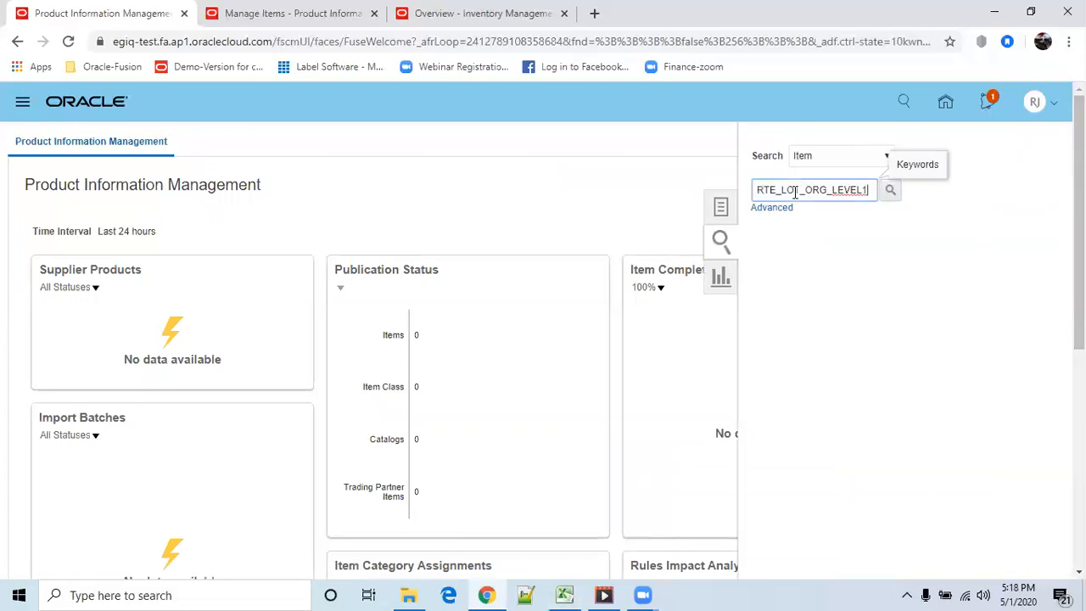
click(891, 192)
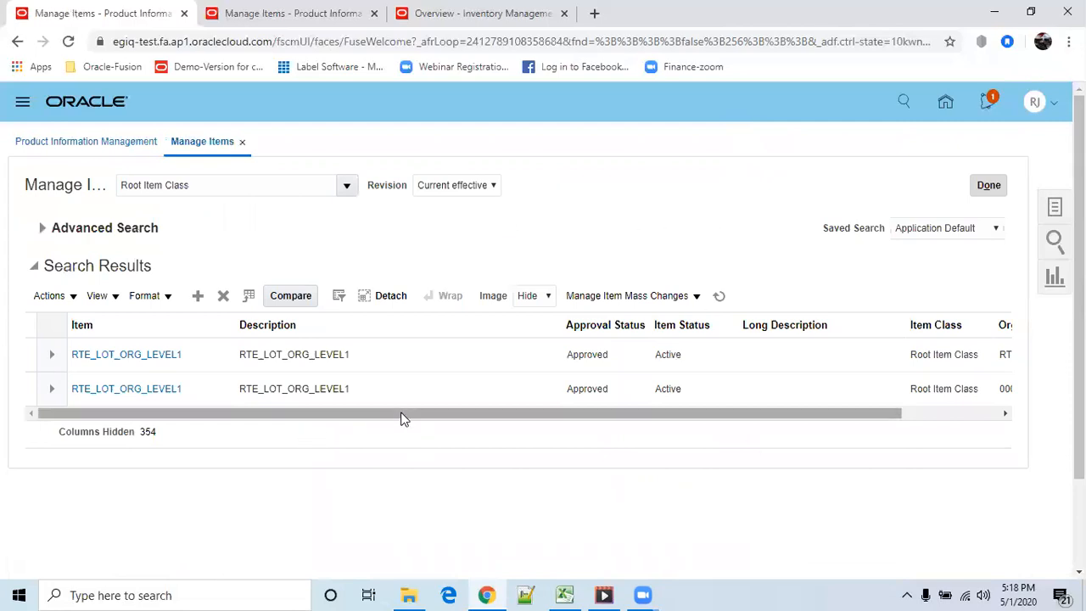
drag(431, 414, 592, 416)
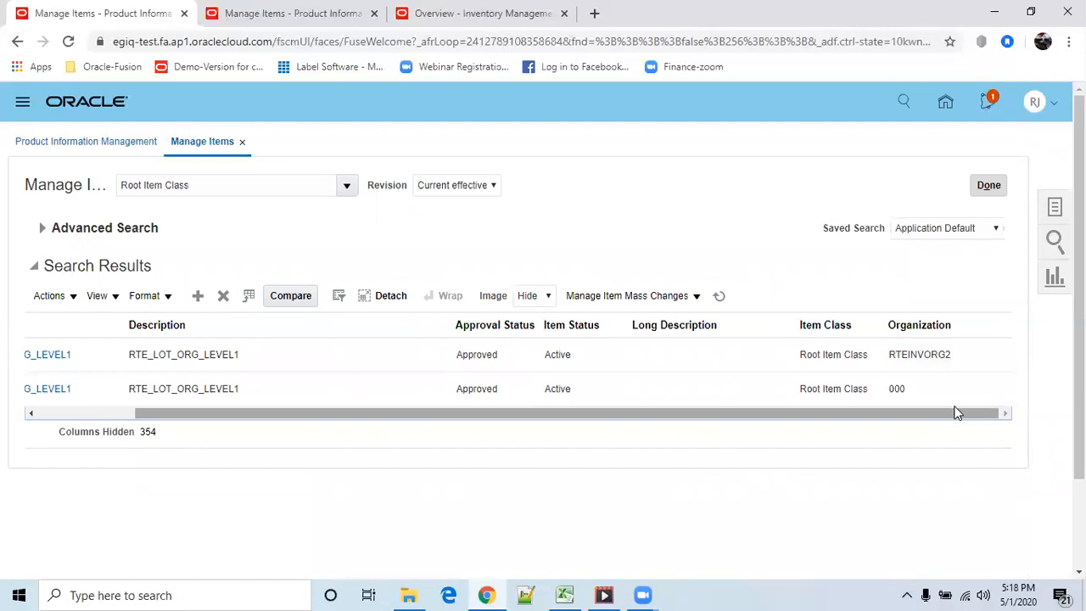
drag(956, 412, 857, 415)
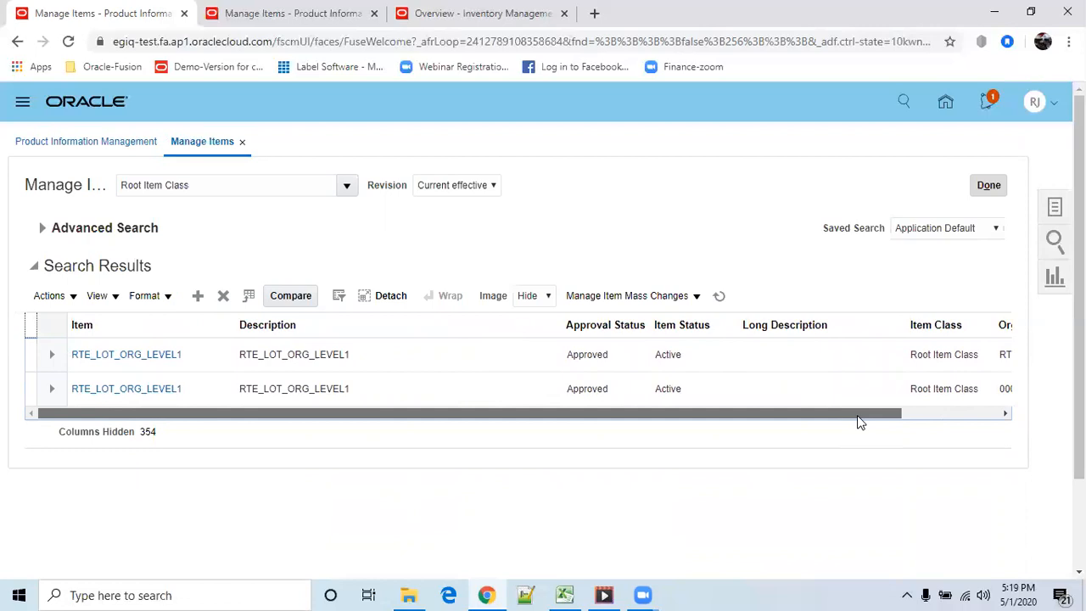
click(197, 297)
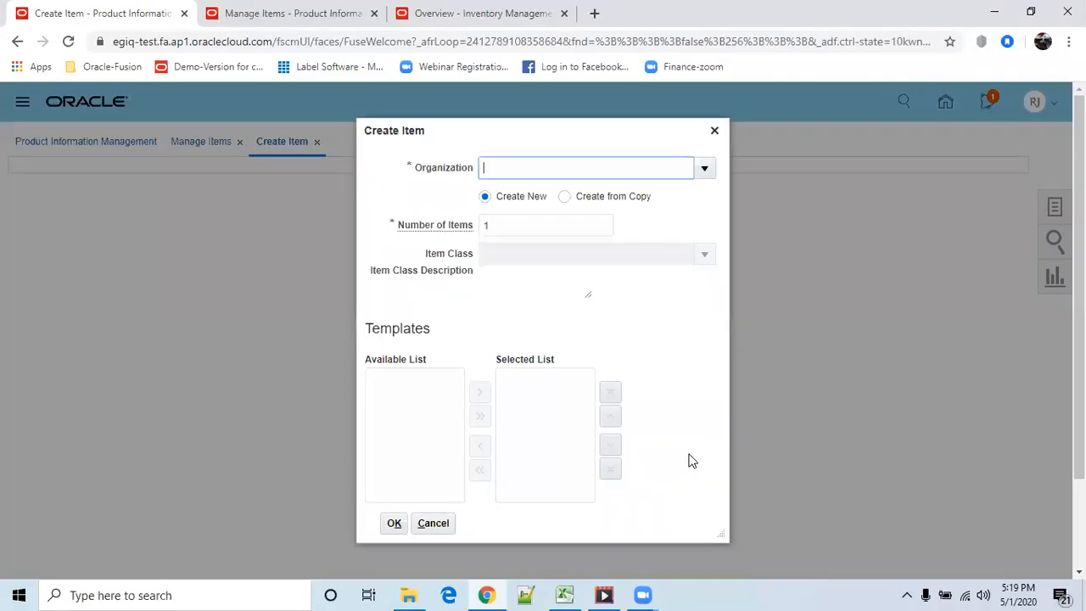
click(706, 169)
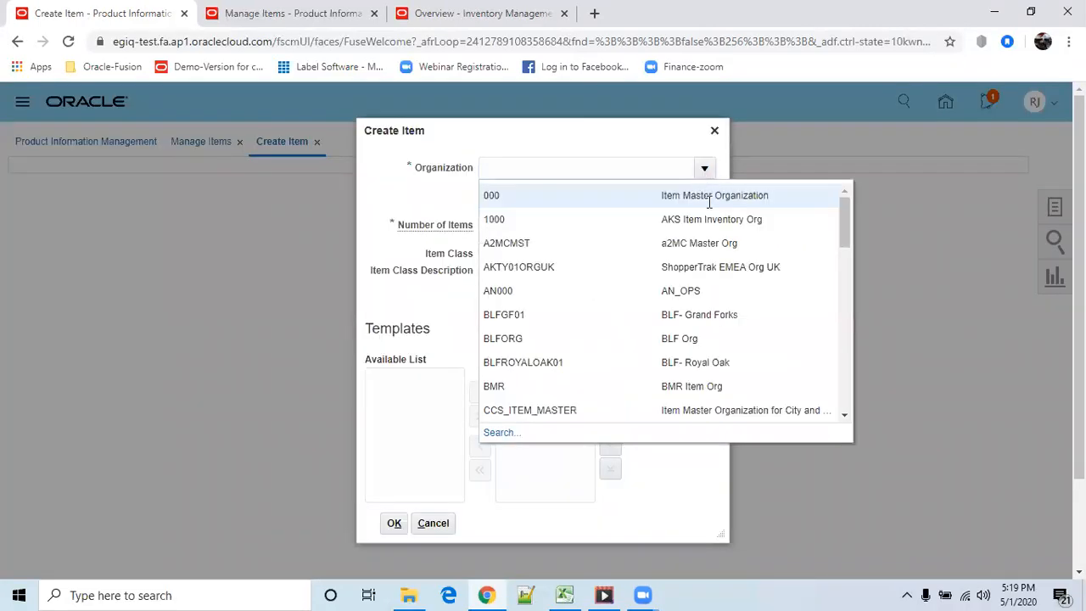
click(566, 202)
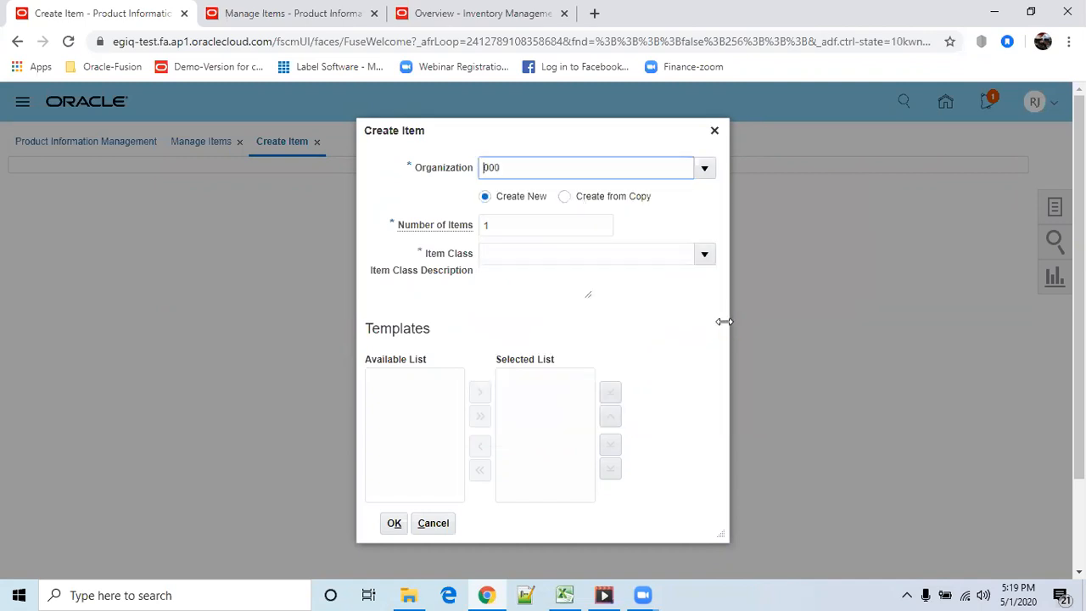
click(704, 256)
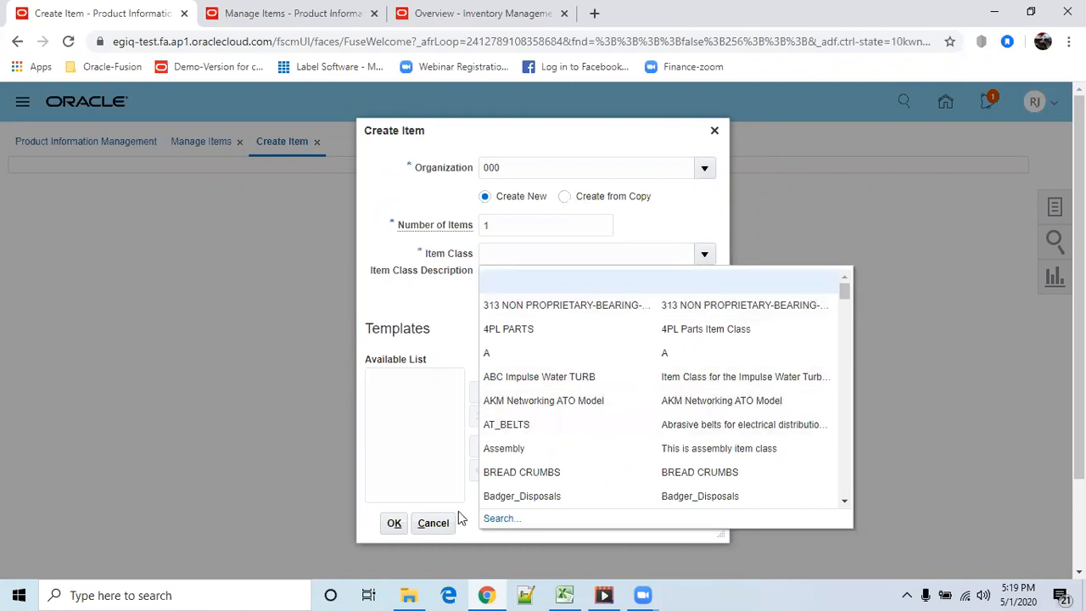
click(435, 524)
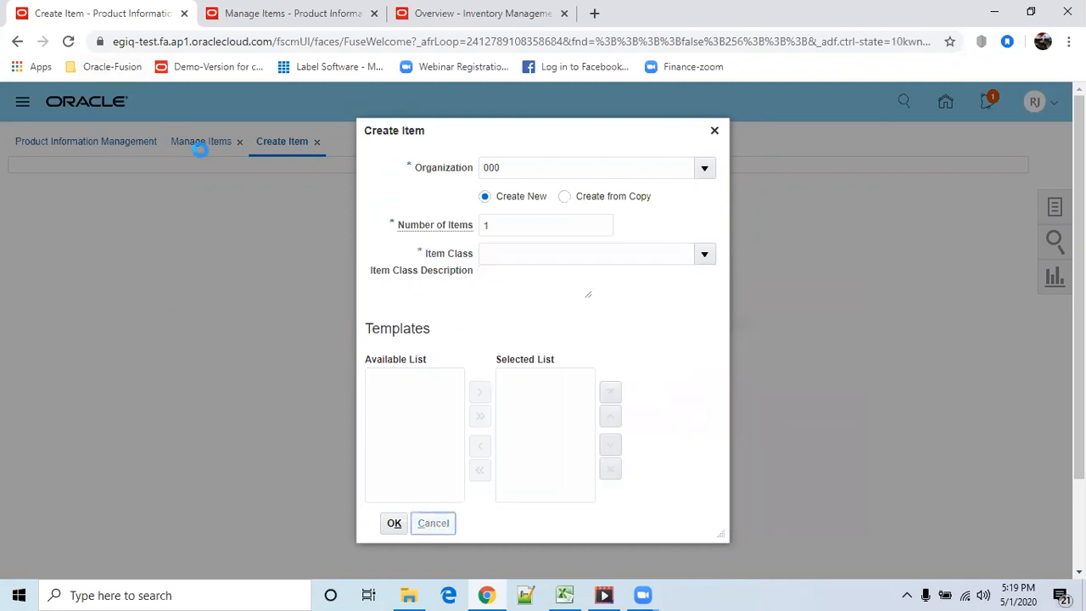
click(199, 149)
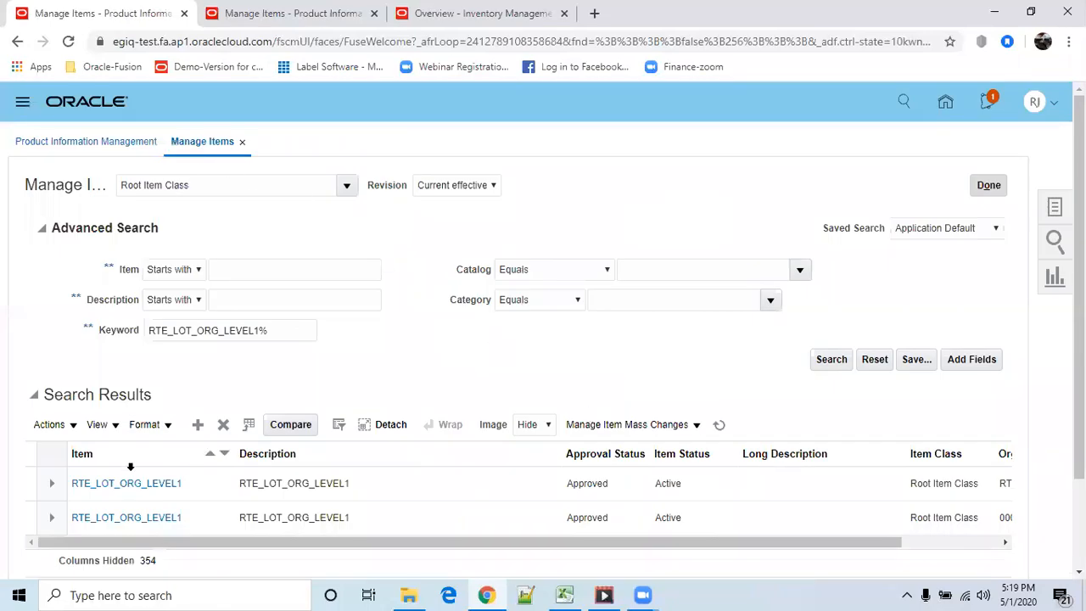
Open the RTEINVORG2 record of item RTE_LOT_ORG_LEVEL1, check its item class and close the record
click(126, 483)
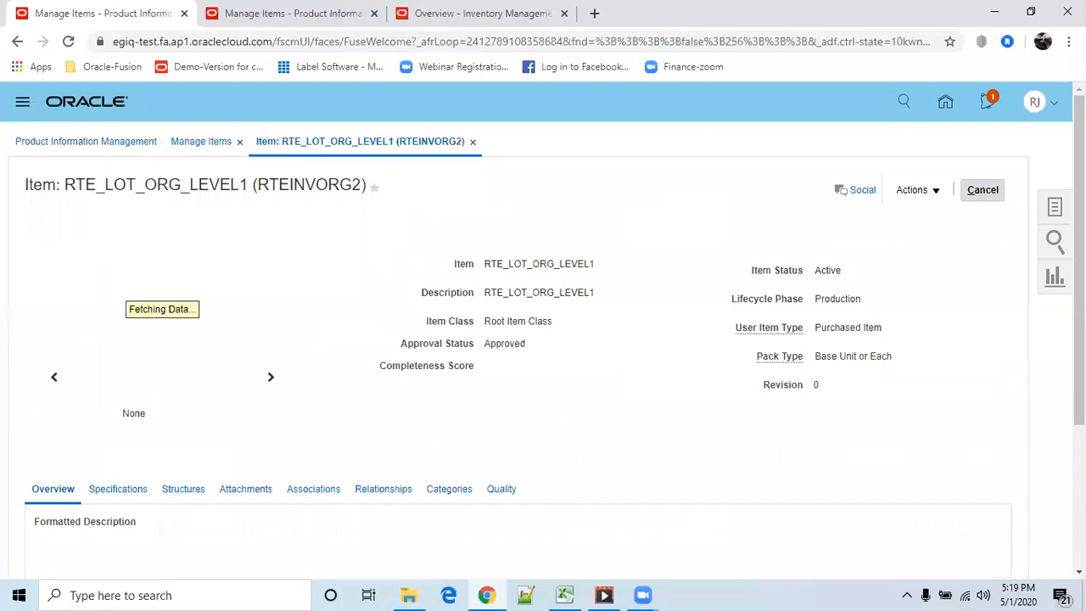
drag(484, 327, 583, 325)
click(679, 422)
click(983, 190)
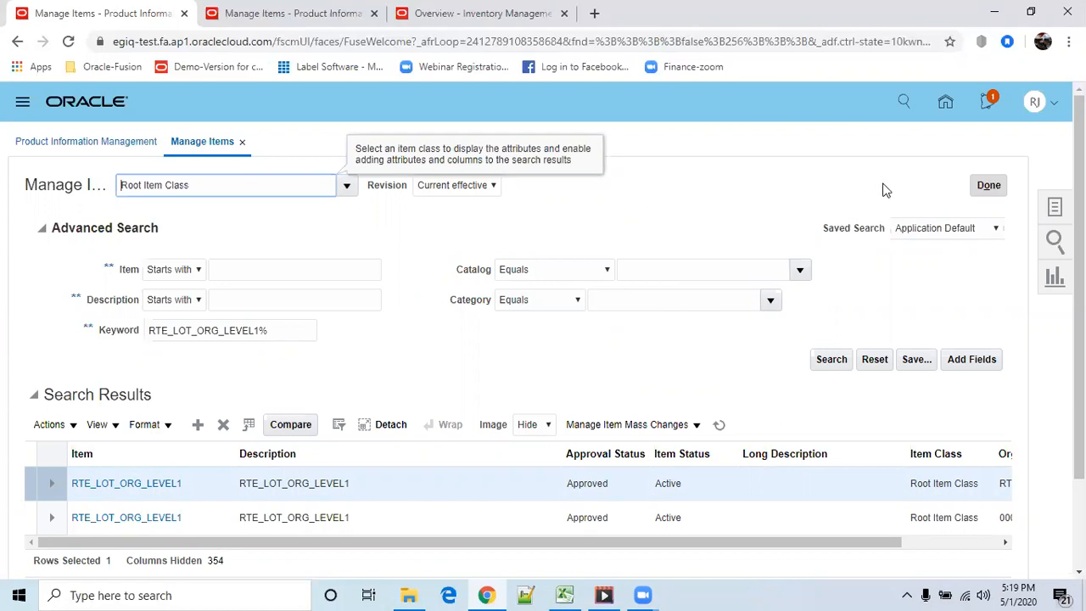
Start creating one new item in organization 000 with Root Item Class, keeping the Purchased Item template selected
click(198, 427)
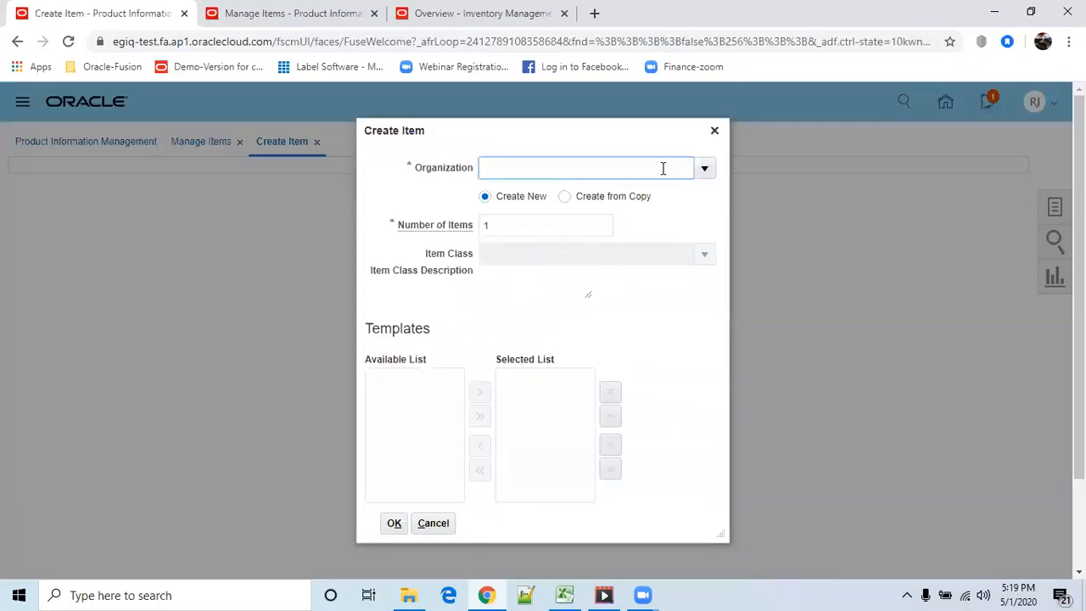
click(705, 168)
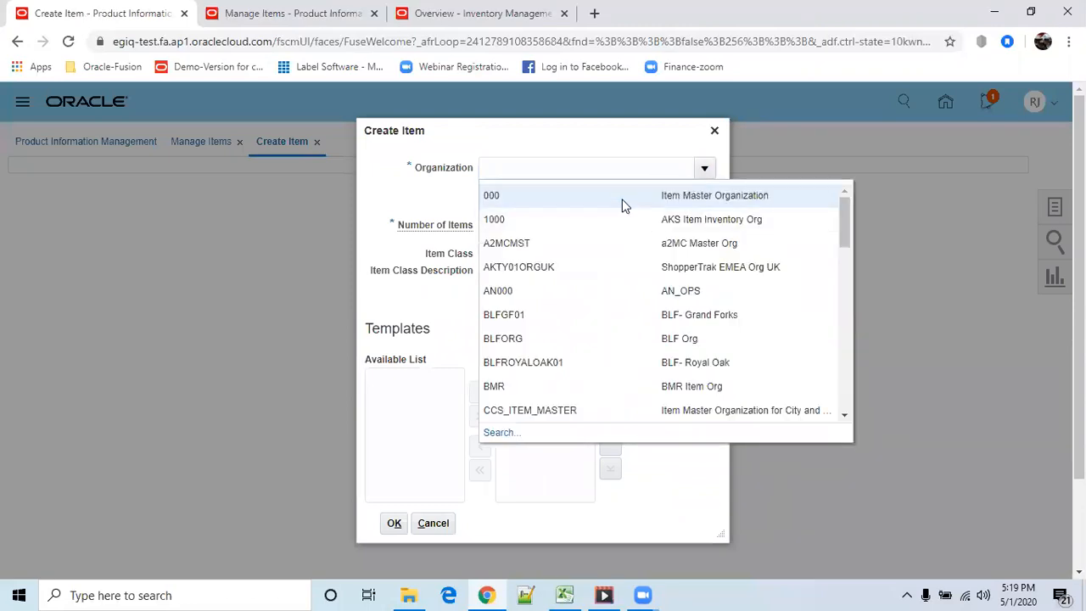
click(623, 204)
text(000)
click(704, 254)
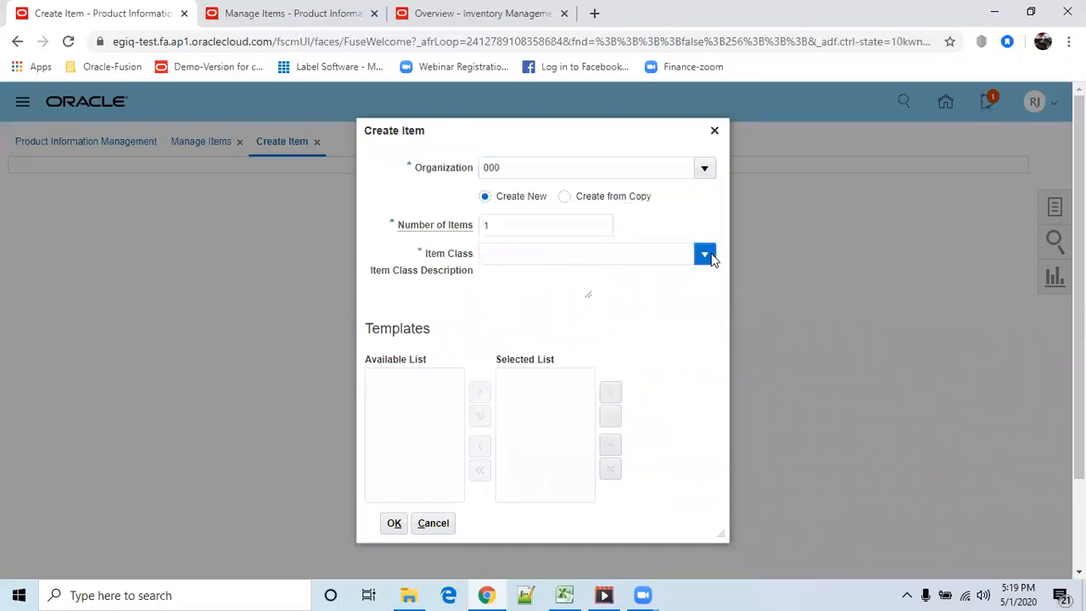
click(501, 517)
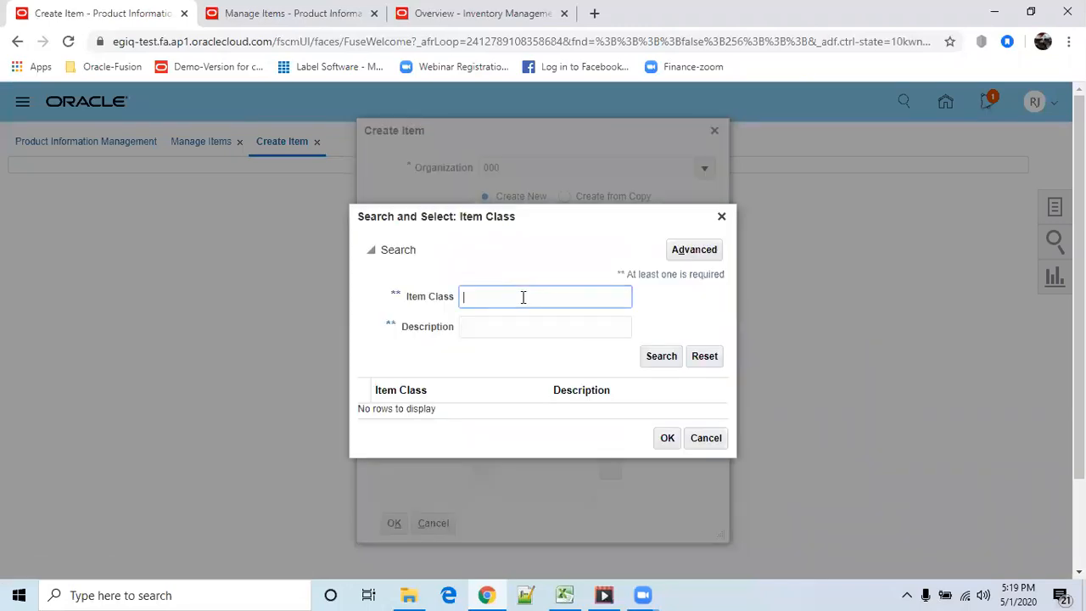
click(672, 363)
click(551, 410)
click(666, 446)
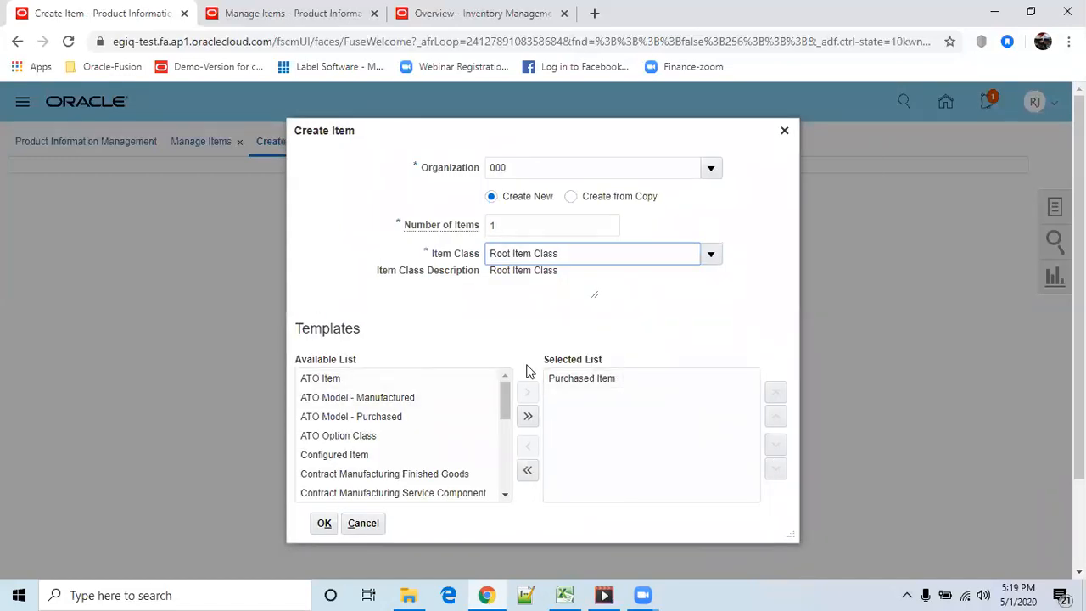
click(336, 526)
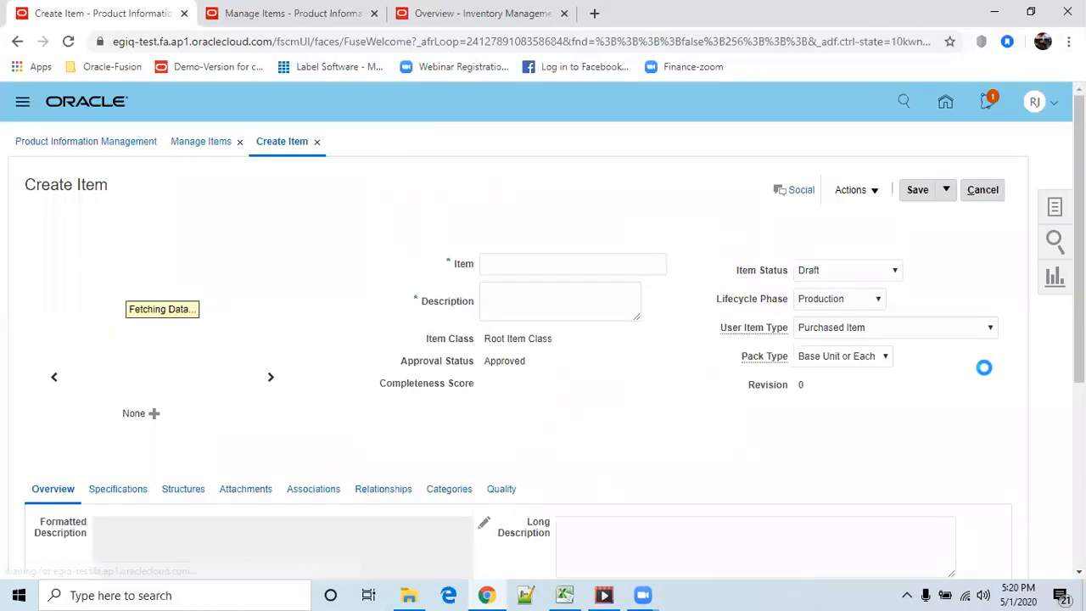
Enter Item_Parent_lot_creation as the new item's name and description, and set its item status to Active
click(577, 266)
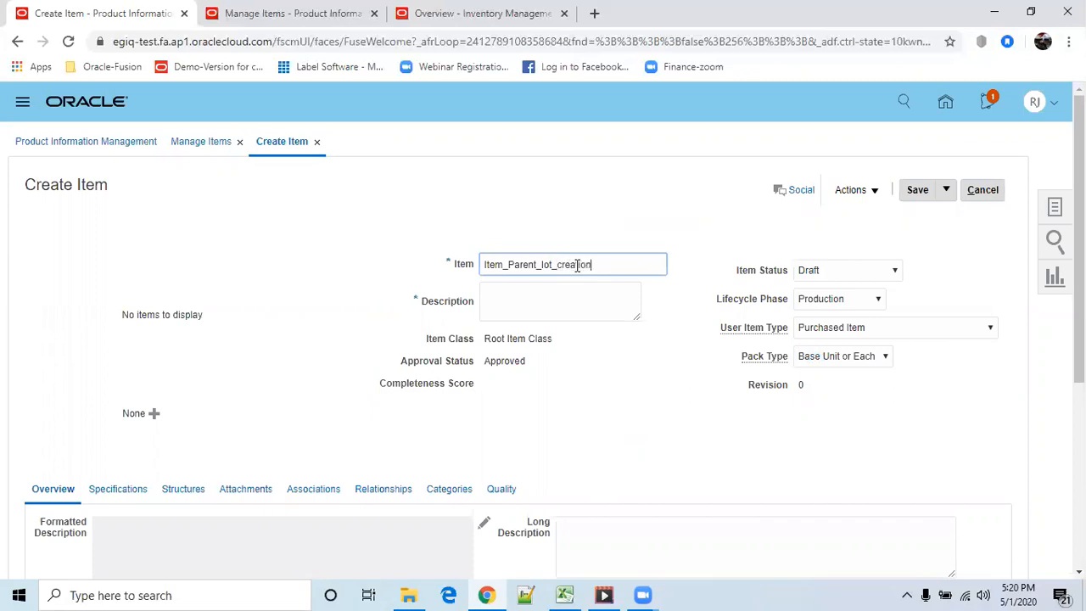
double_click(584, 264)
key(ctrl+c)
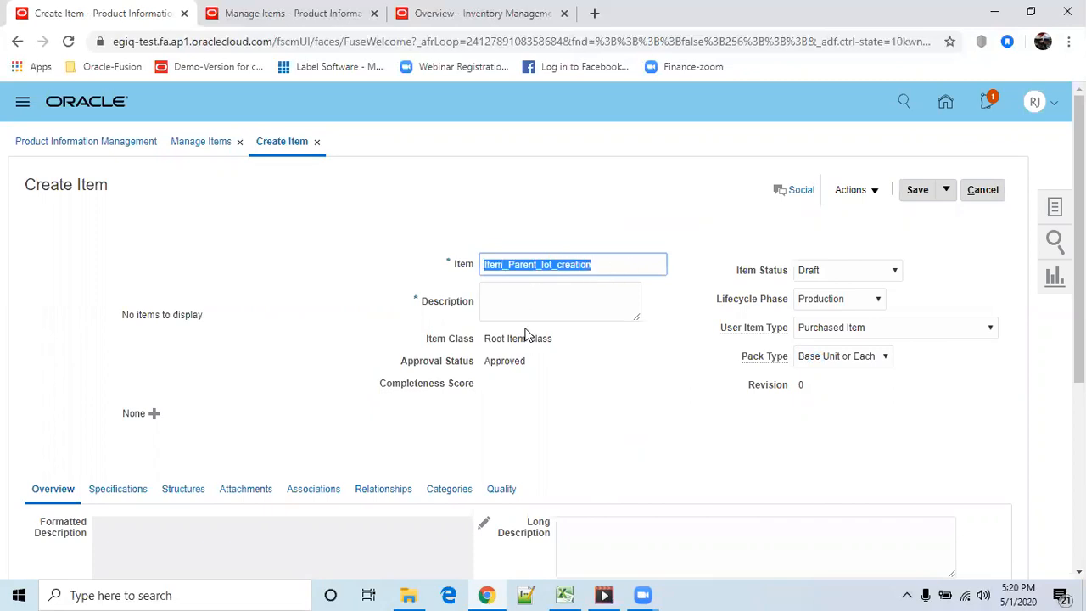
click(526, 302)
key(ctrl+v)
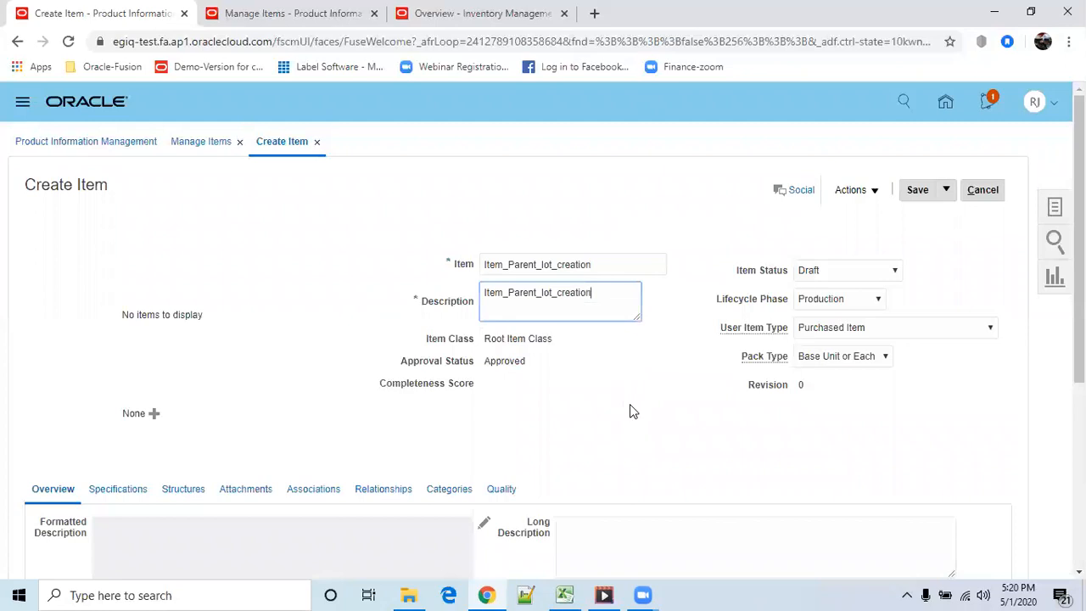
click(898, 273)
click(861, 289)
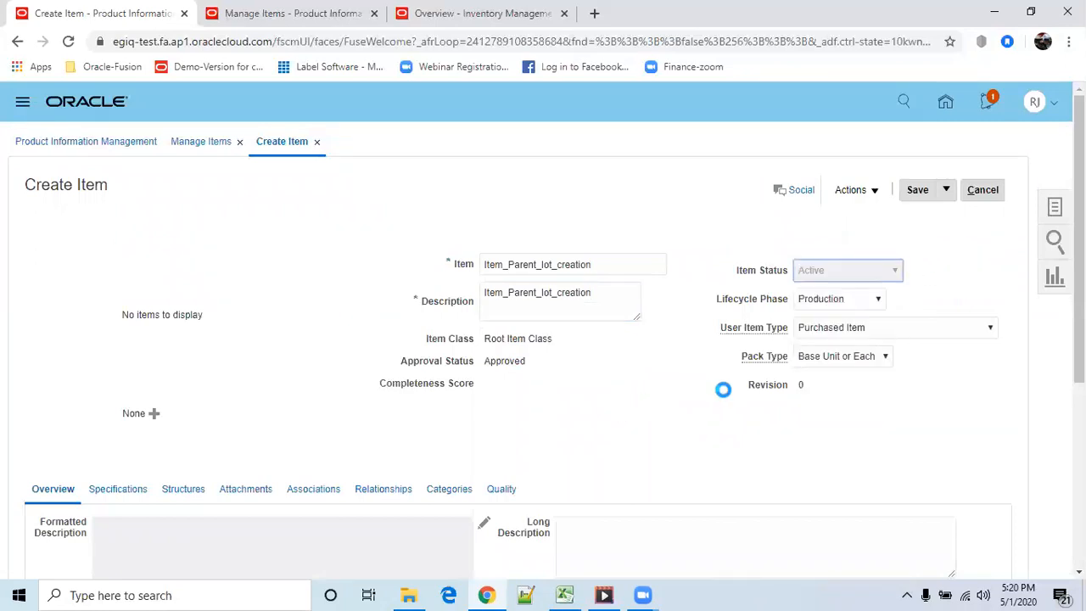
Associate the new item with organization RTEINVORG2, searching for RTEinv, and save the item
scroll(685, 406, down, 4)
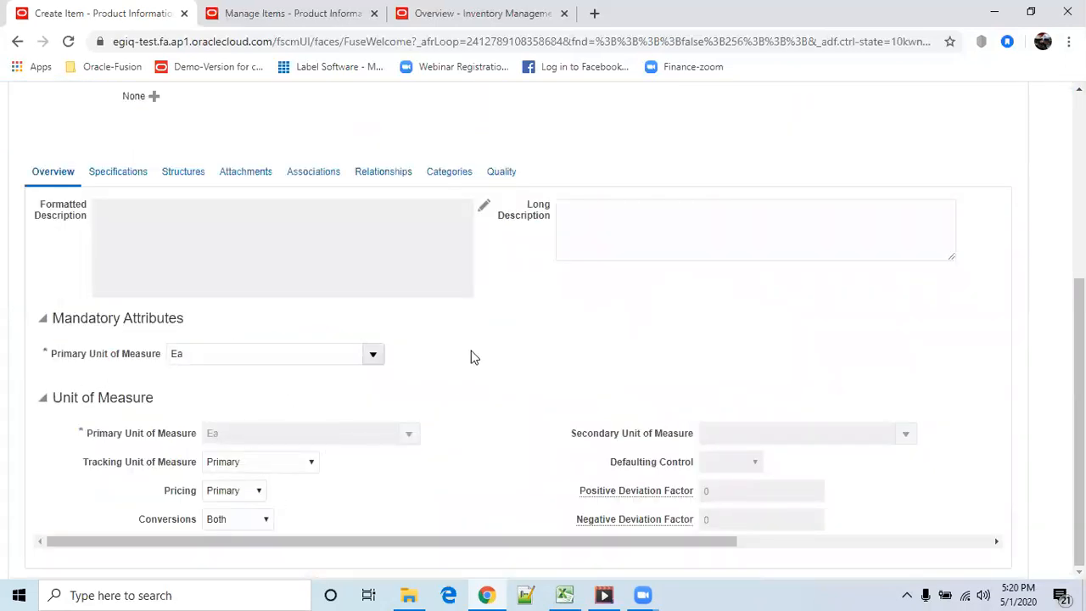
scroll(902, 398, up, 3)
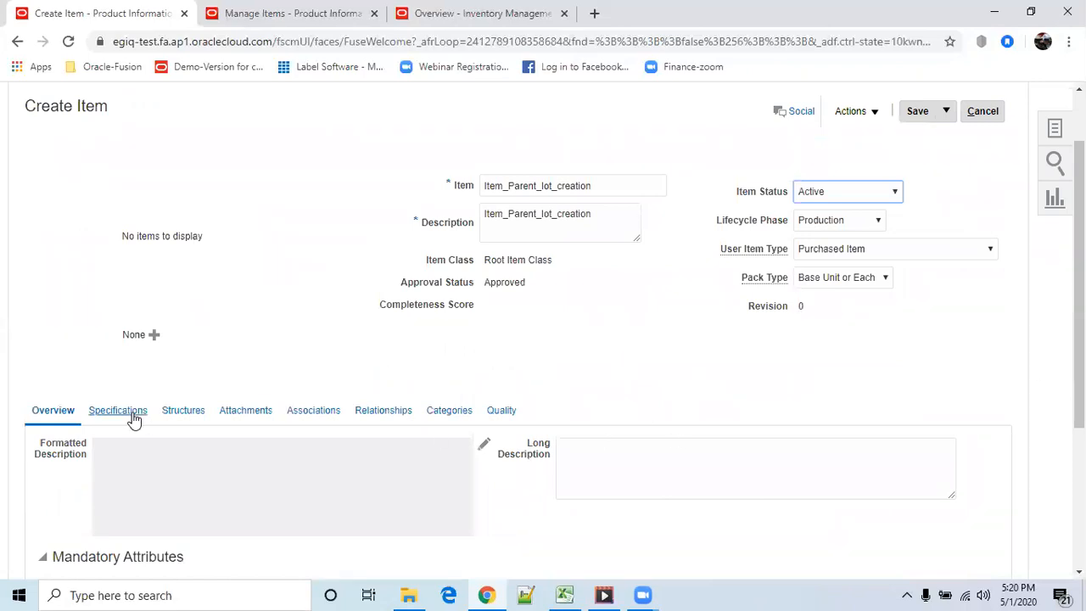
click(311, 412)
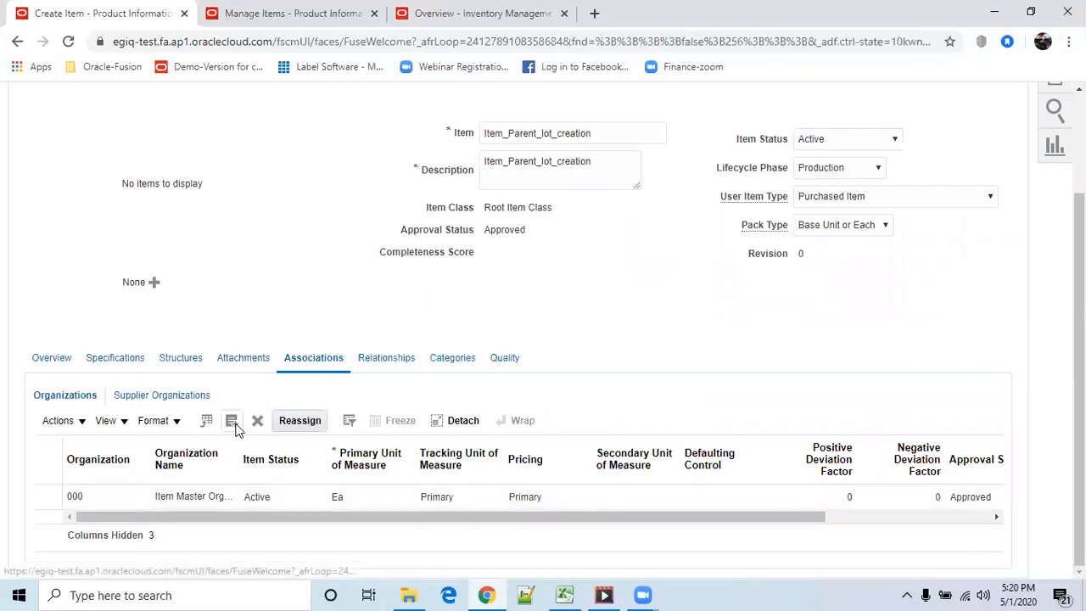
click(231, 421)
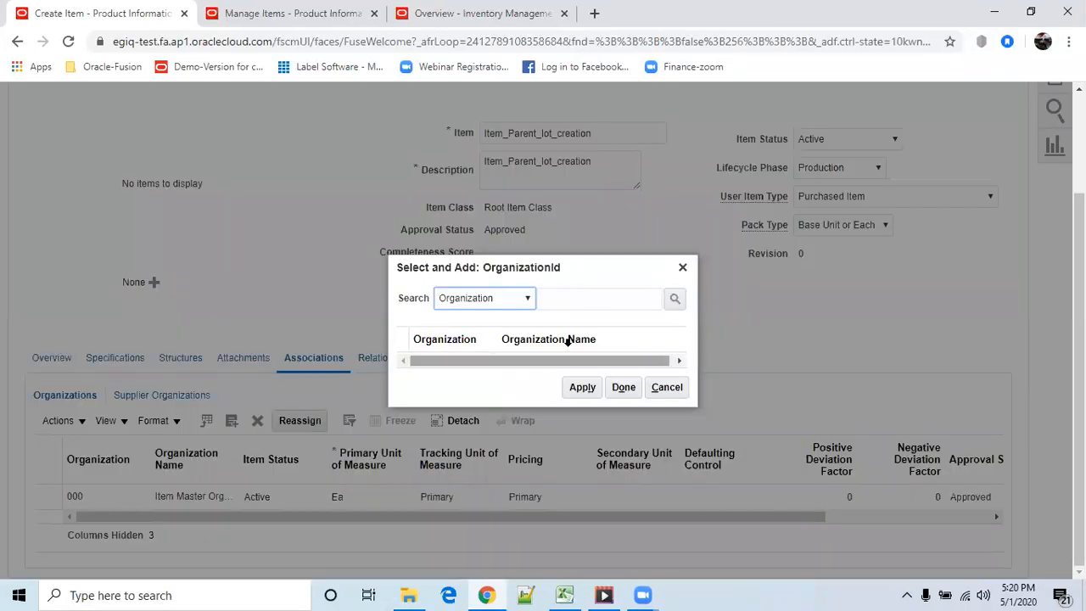
click(604, 302)
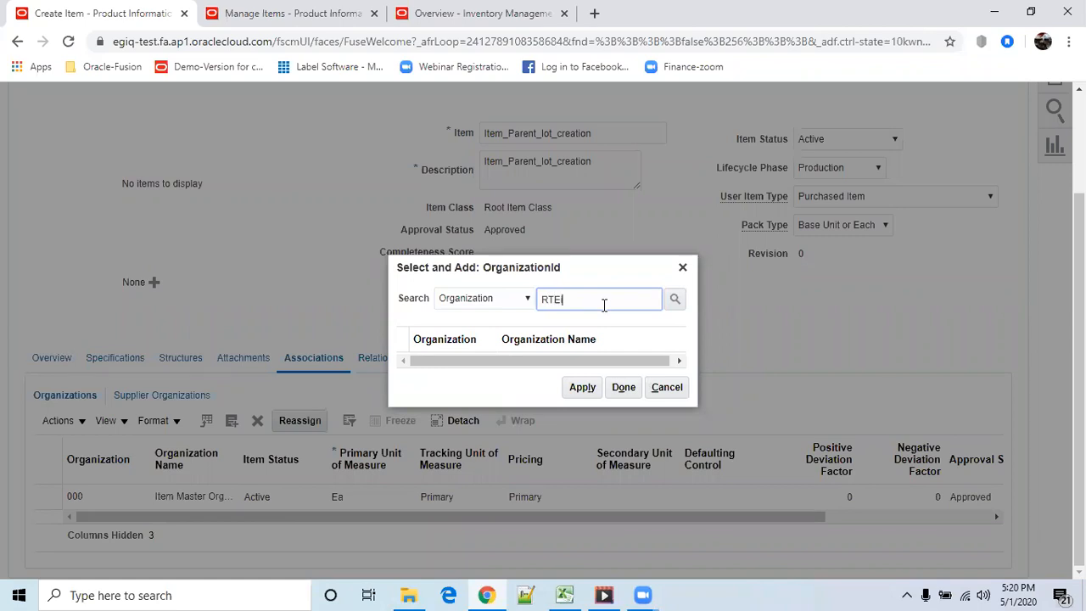
click(675, 299)
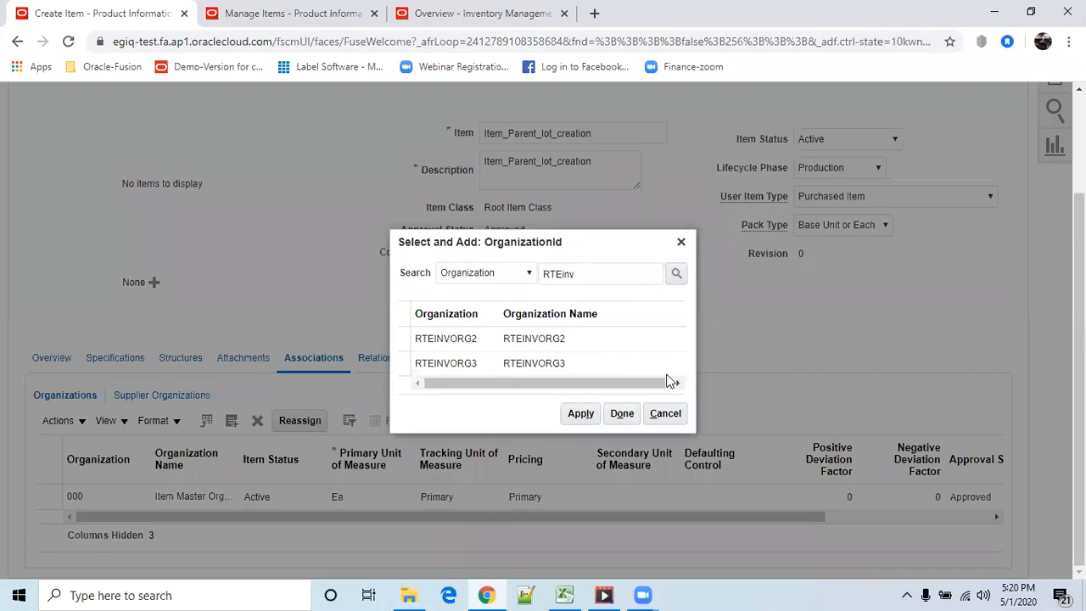
click(547, 342)
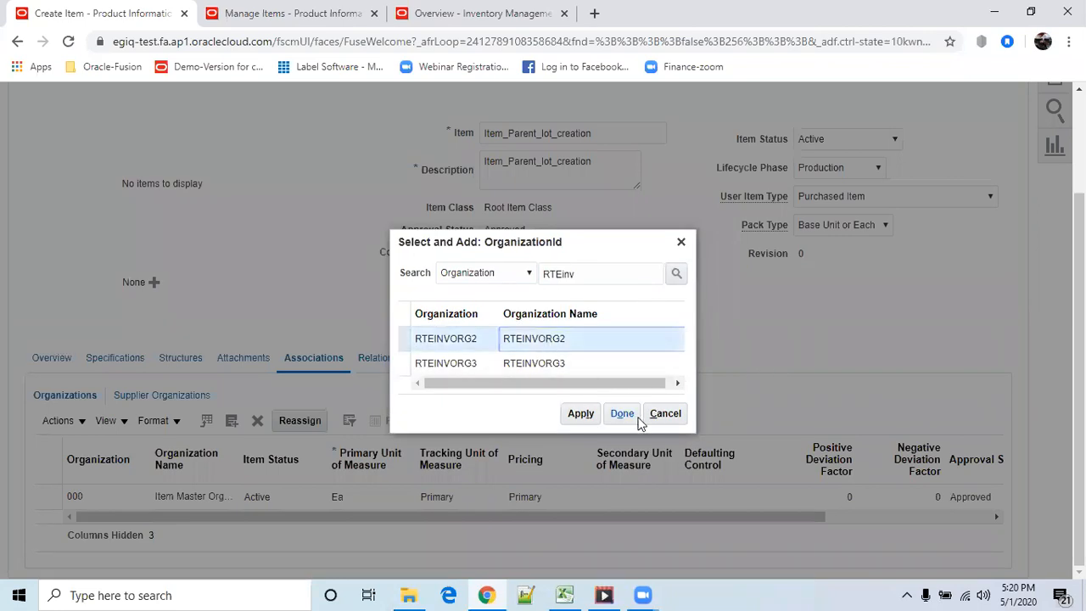
click(581, 413)
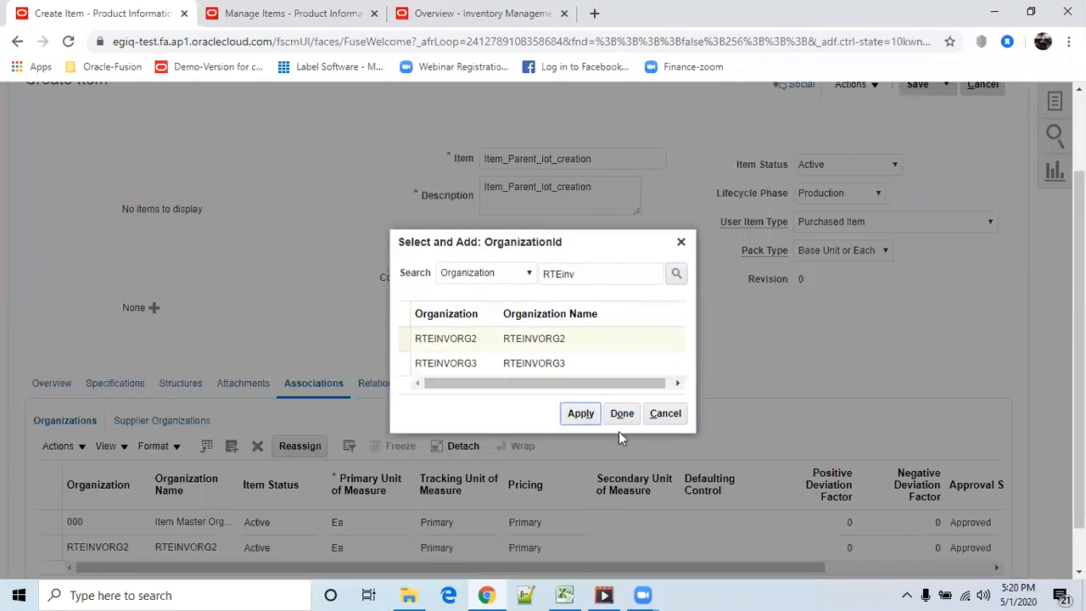
click(618, 415)
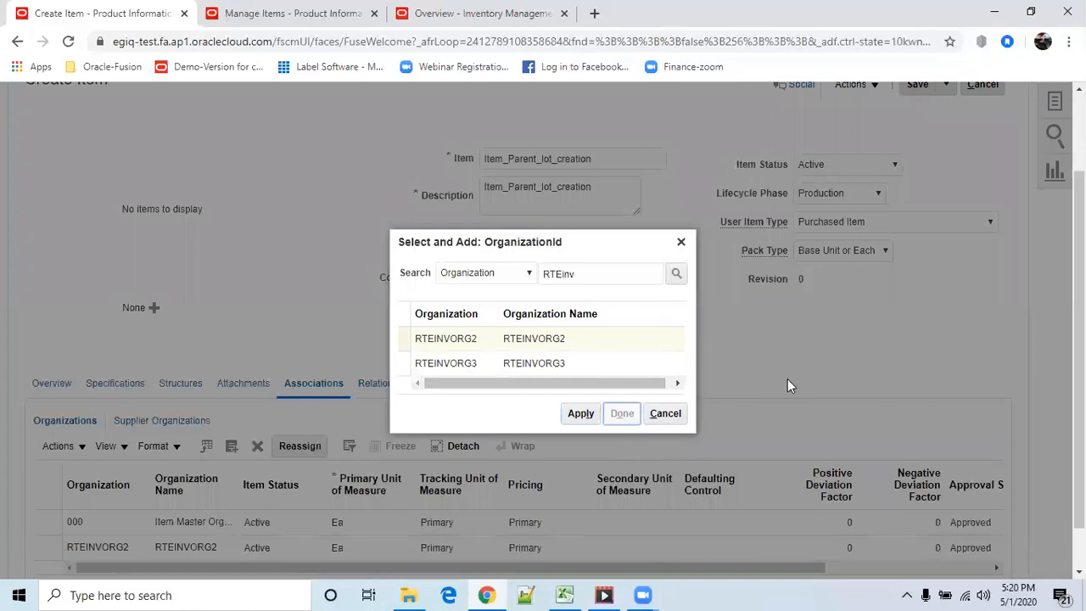
scroll(900, 339, up, 1)
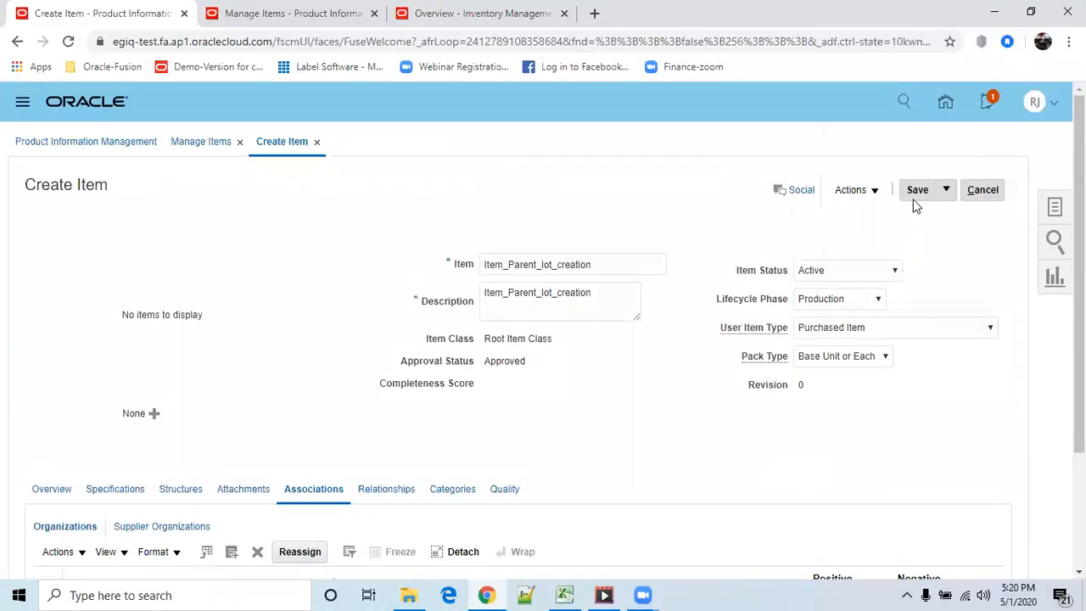
click(916, 194)
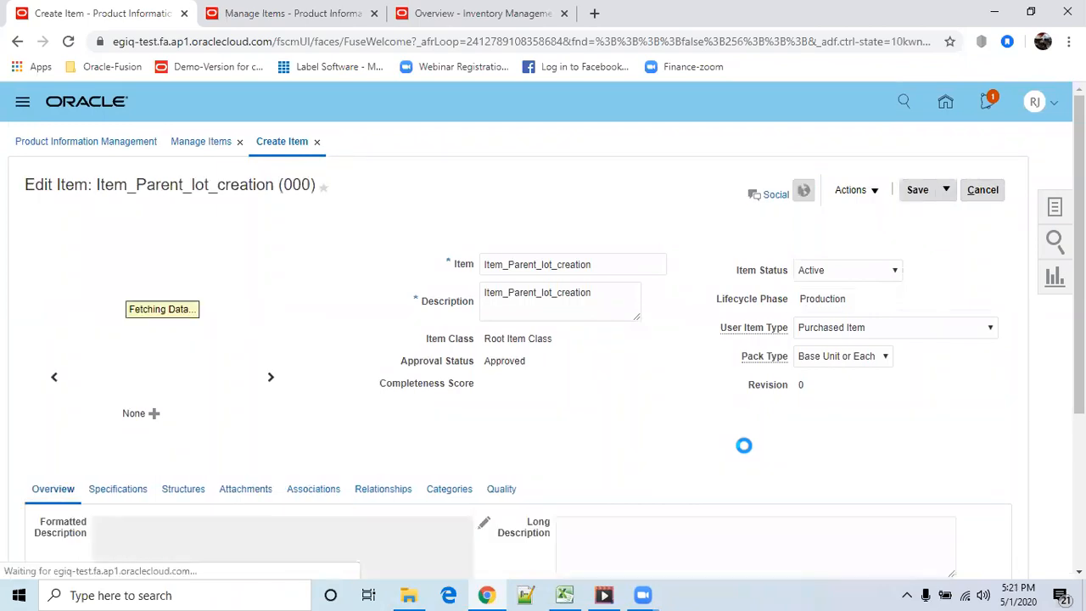
Open the item's RTEINVORG2 record from its organization associations and review its specifications
scroll(744, 445, down, 2)
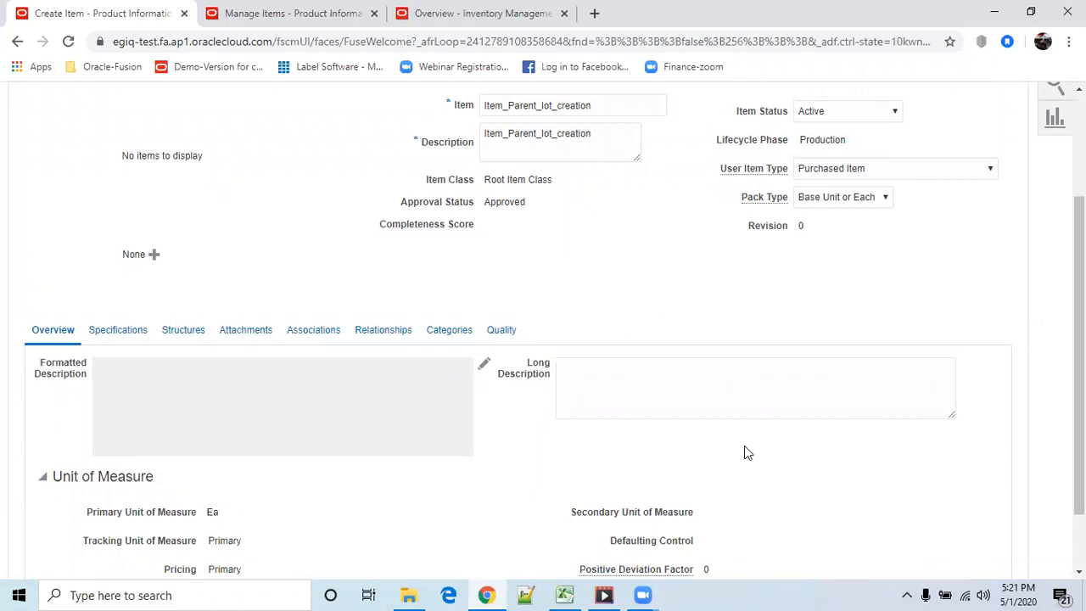
scroll(638, 424, up, 2)
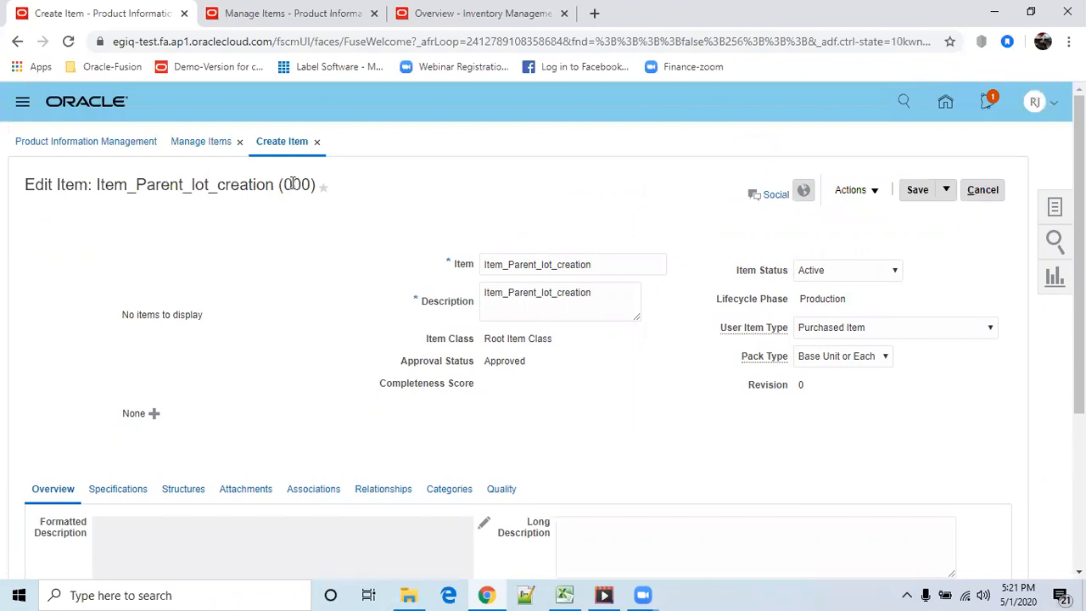
scroll(504, 469, down, 3)
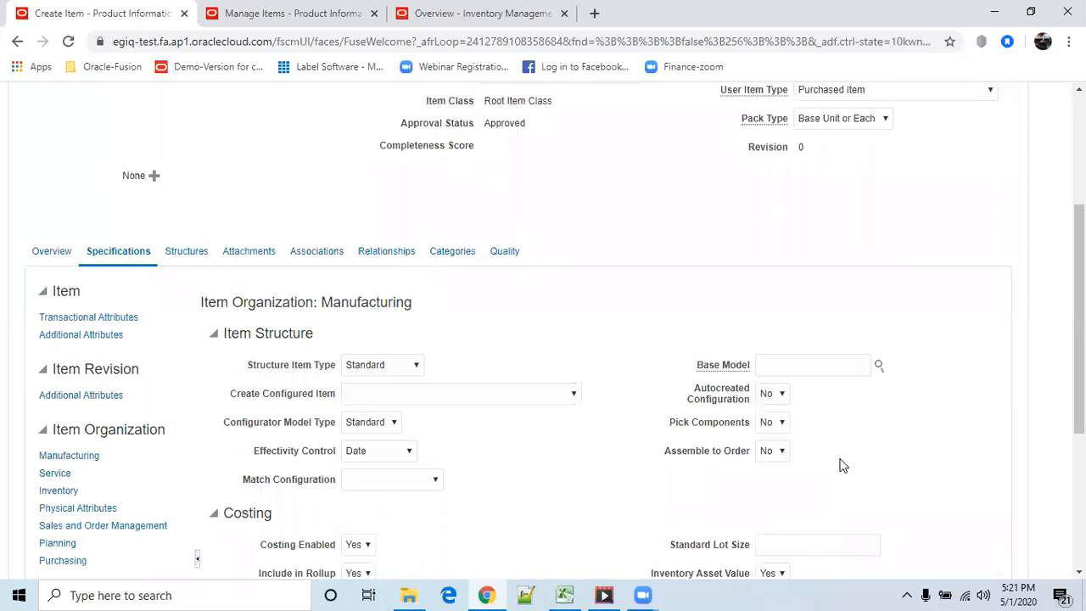
click(323, 252)
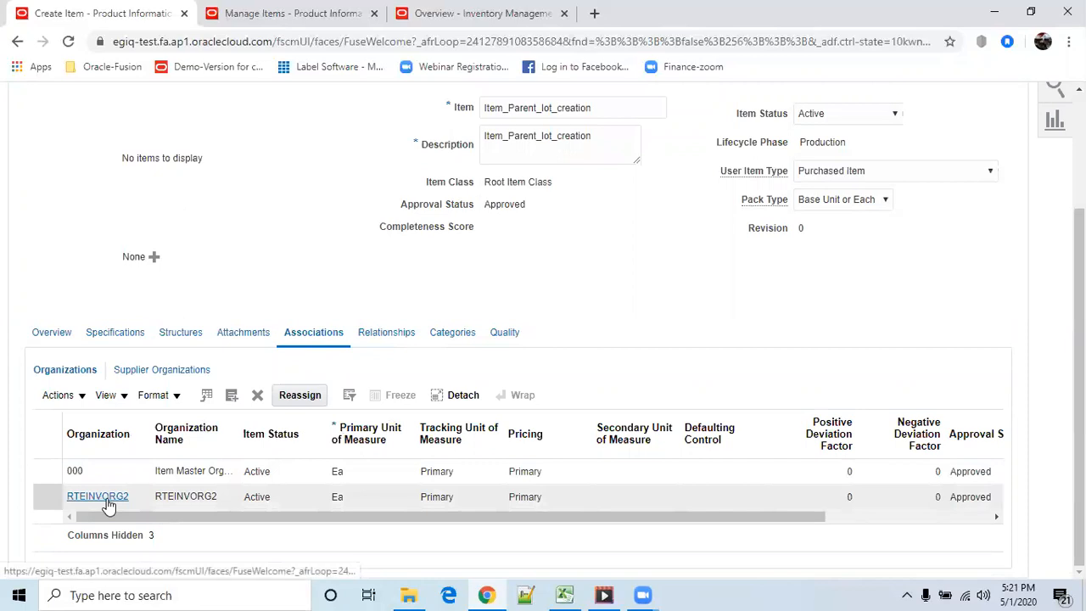
click(107, 500)
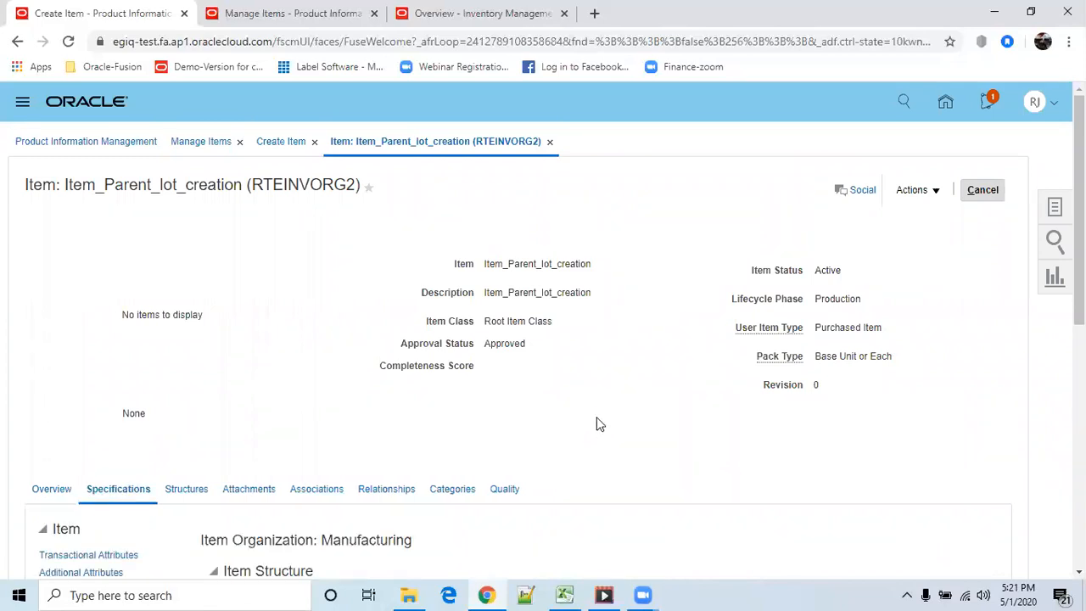
scroll(596, 416, down, 4)
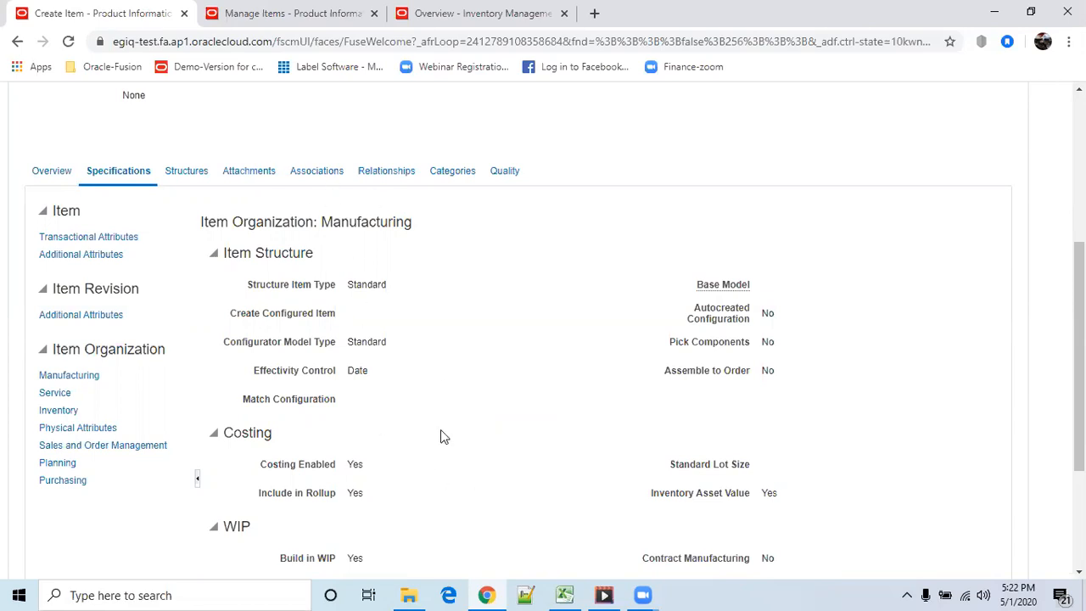
Open the item's master organization 000 record from the organization associations of the RTEINVORG2 record
click(323, 178)
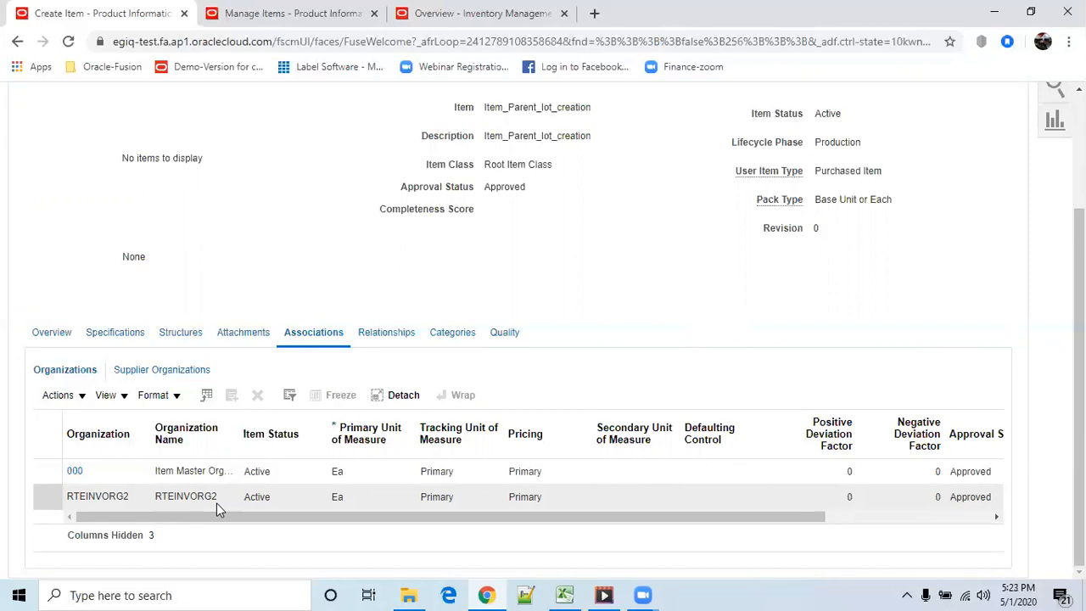
click(123, 477)
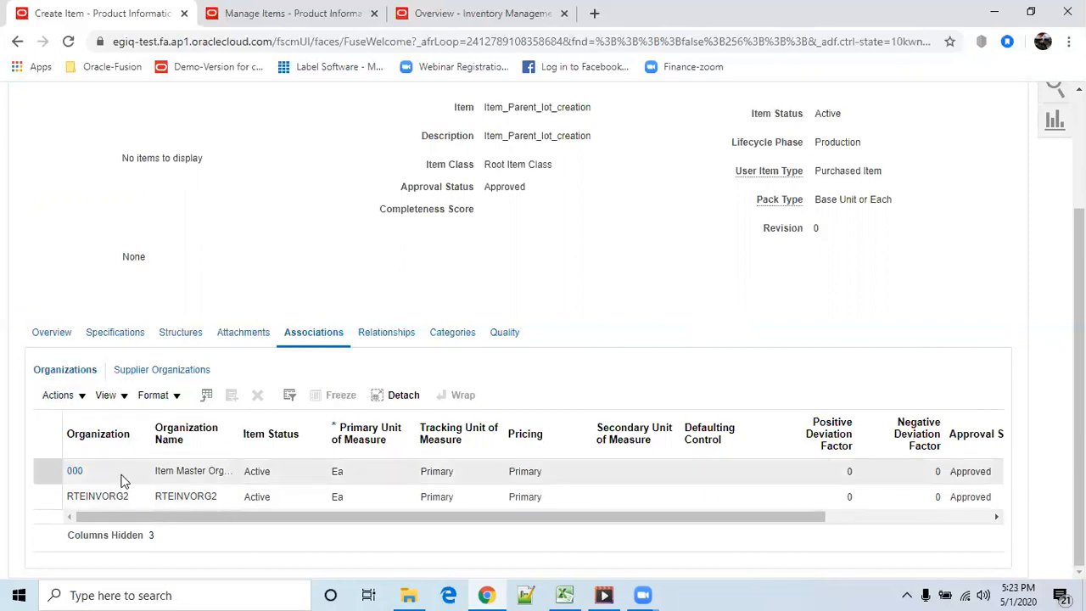
click(76, 473)
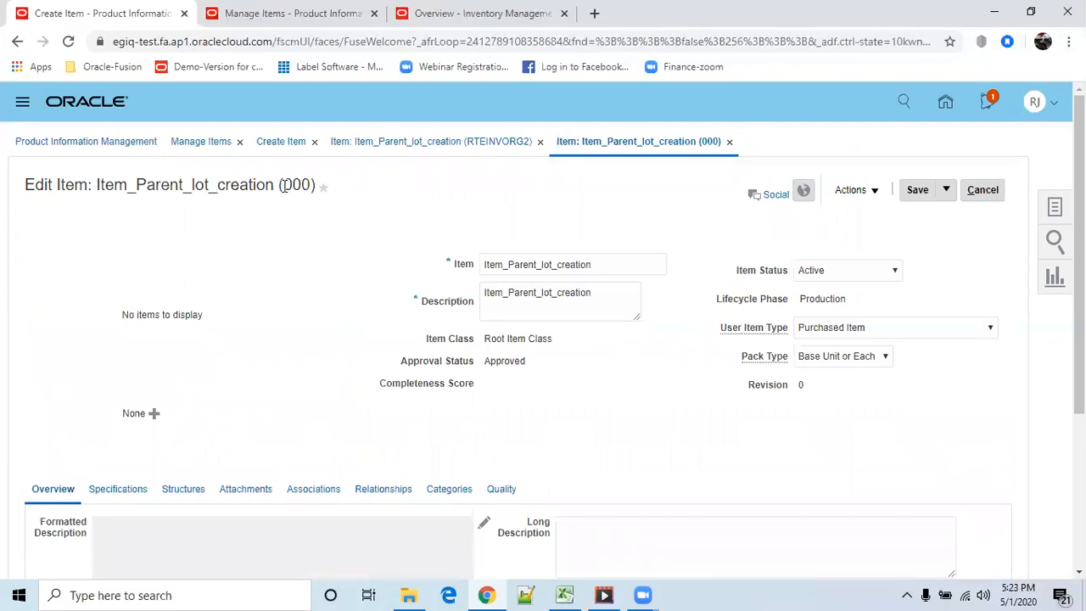
Set the lot control to Full lot control in the inventory specifications of the master item
scroll(551, 409, down, 2)
click(116, 331)
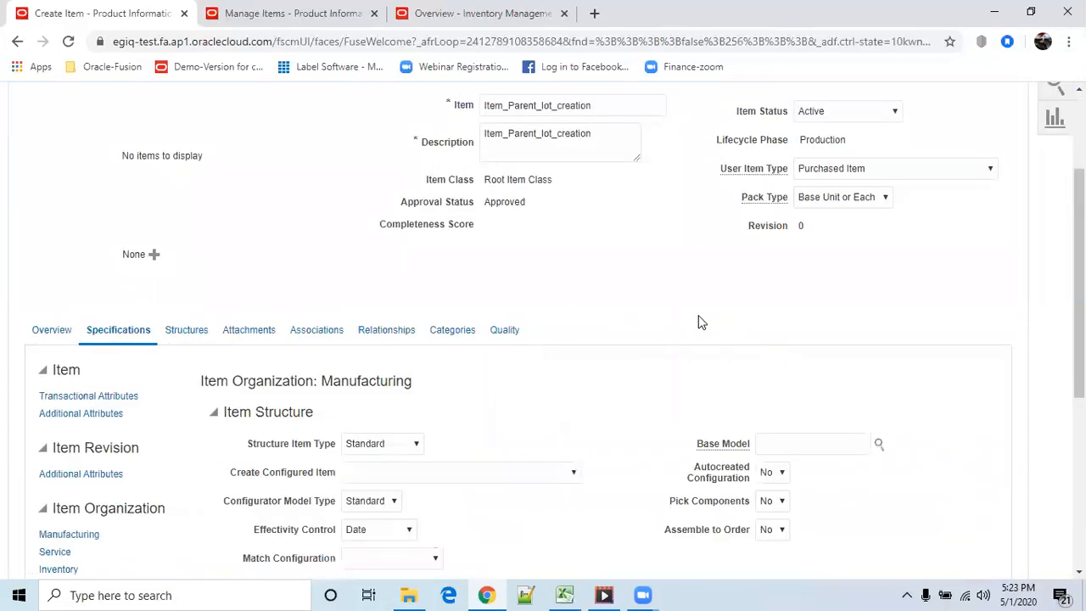
scroll(700, 331, down, 3)
click(59, 331)
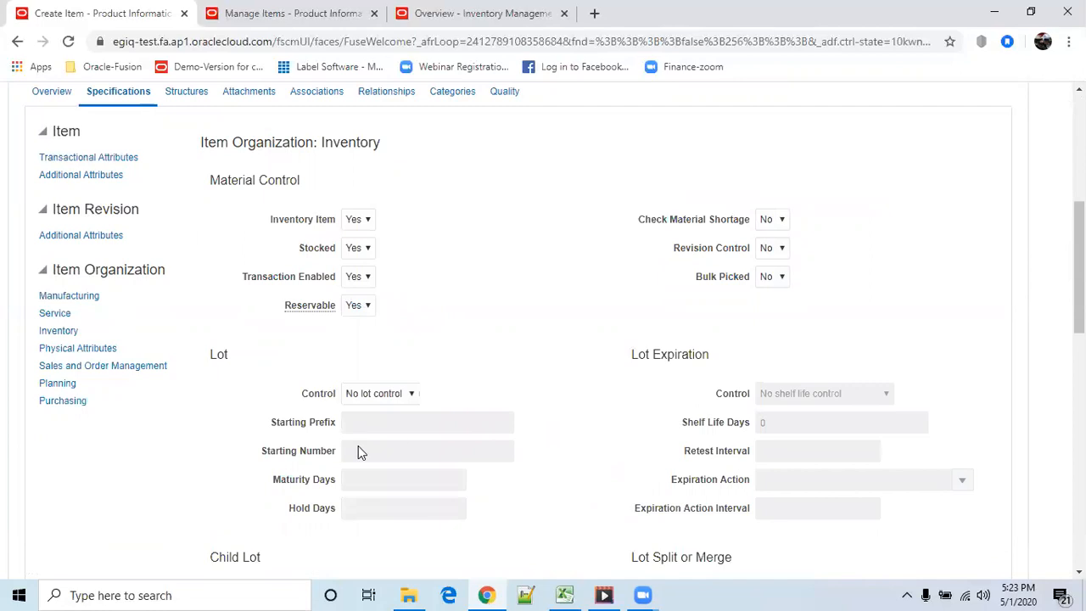
click(412, 397)
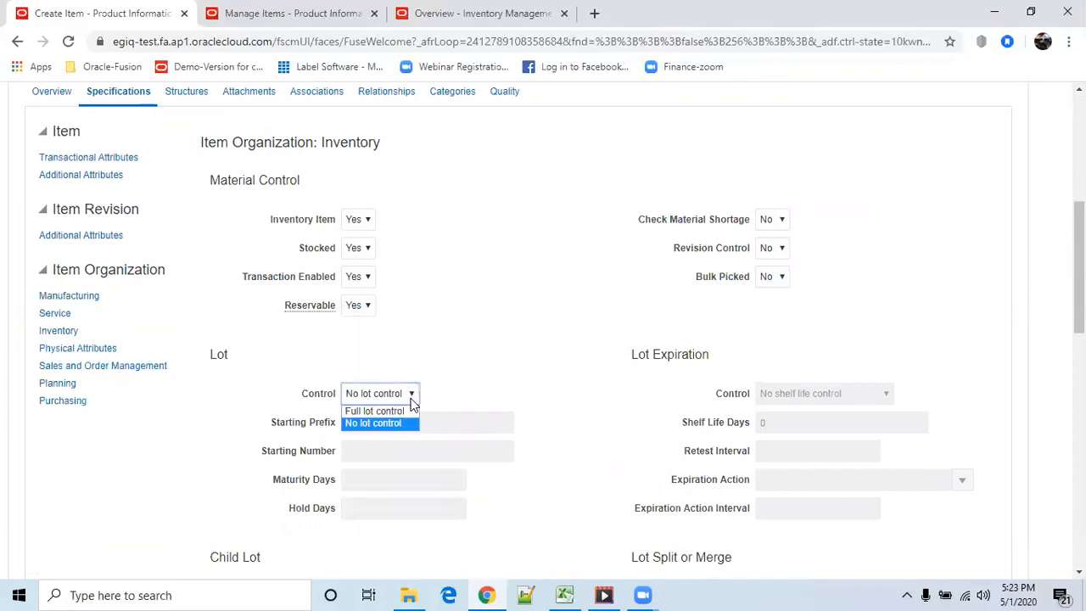
click(404, 413)
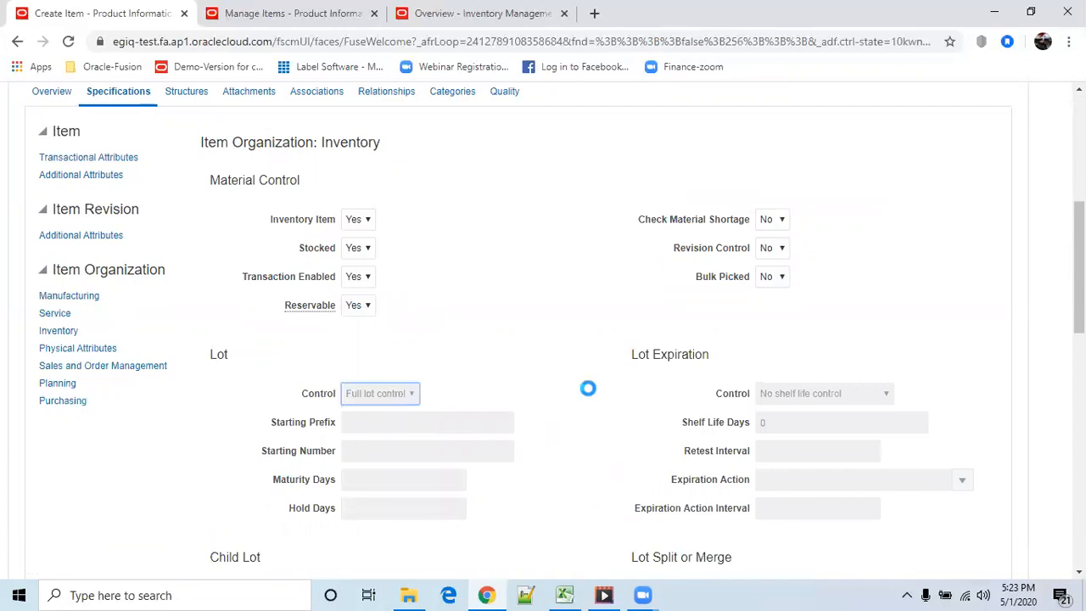
Set the lot's starting prefix to Parent, starting number to 19000 and maturity days to 20
scroll(591, 395, down, 3)
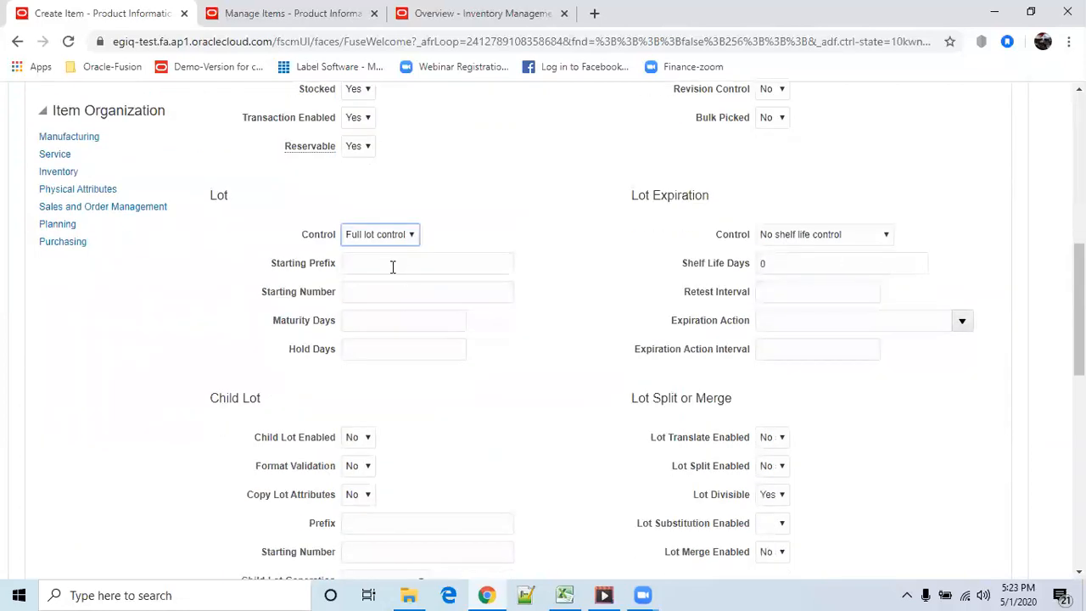
click(384, 264)
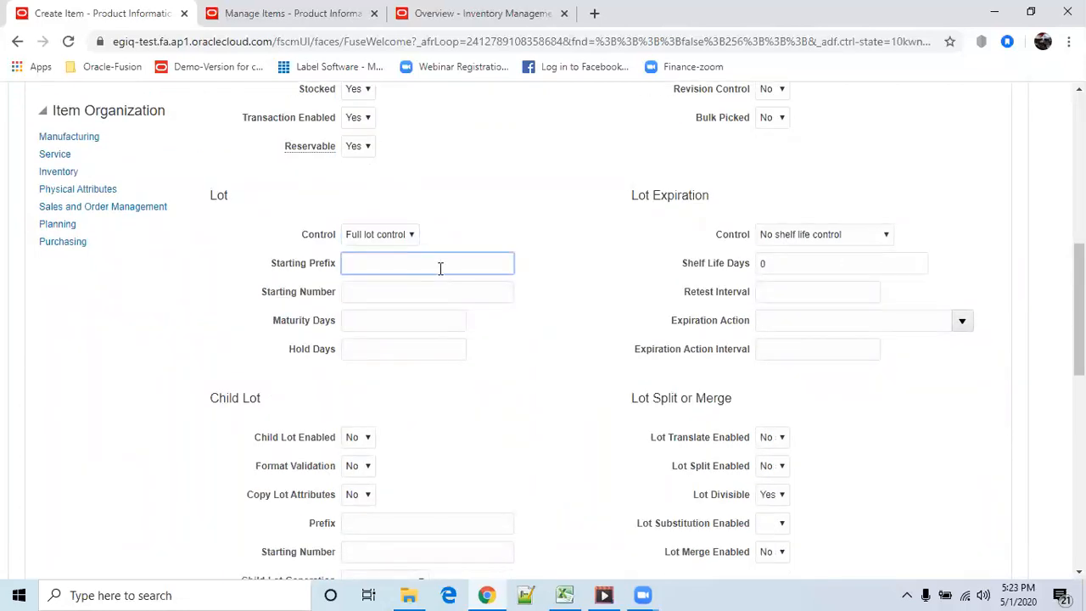
text(Parent)
click(439, 295)
text(19000)
key(Tab)
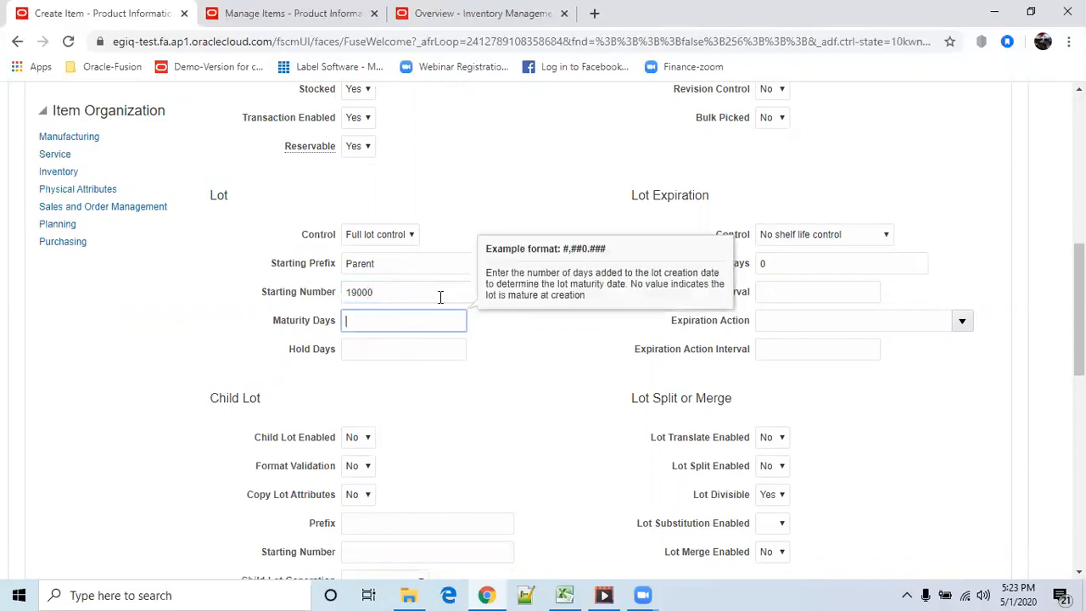
text(20)
Enter 3 hold days for the lot and clear the value again
click(366, 355)
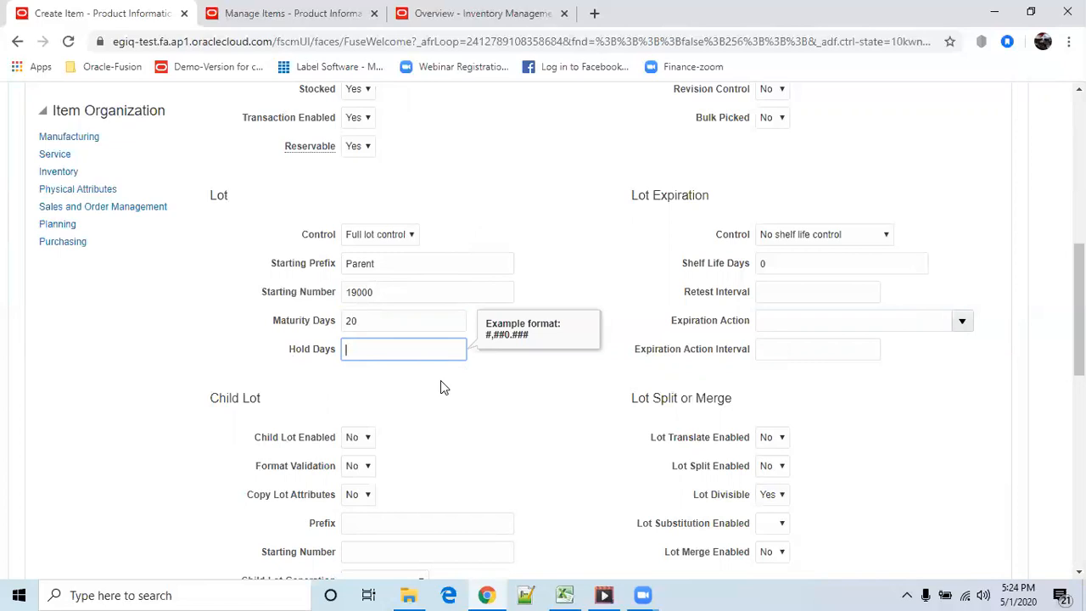
text(3)
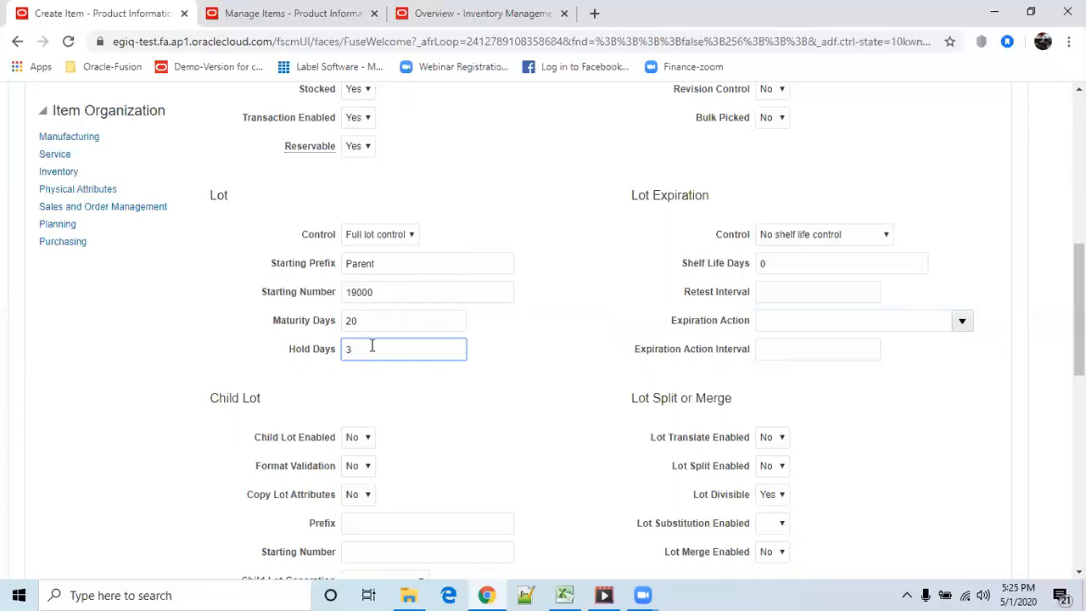
drag(400, 352, 324, 356)
key(BackSpace)
Enter 200 shelf life days for lot expiration and clear the value again
double_click(782, 263)
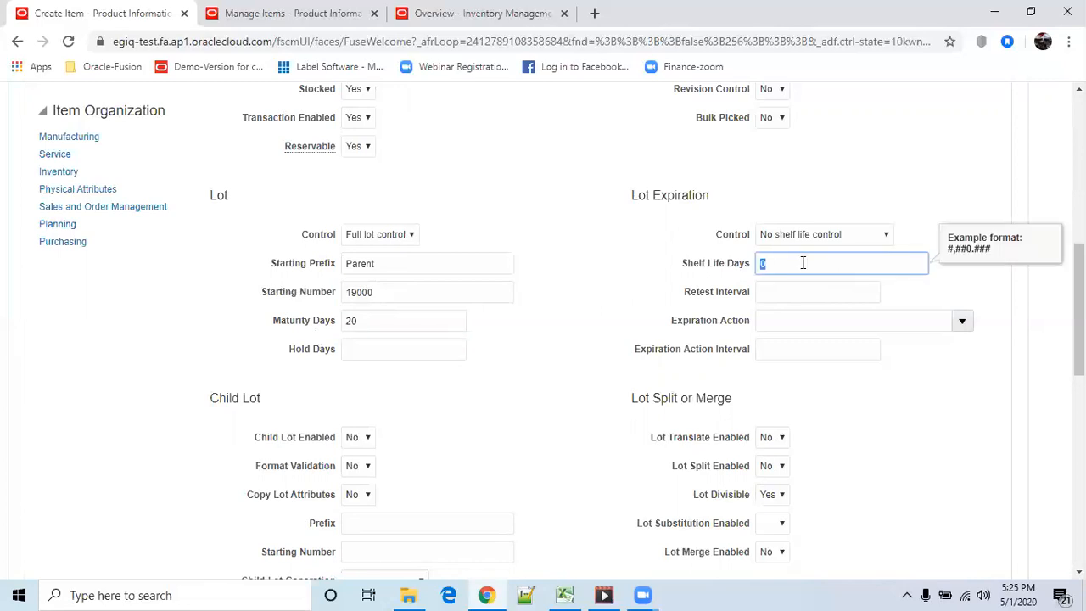
text(200)
drag(803, 263, 671, 268)
key(BackSpace)
Set the lot expiration control to Item shelf life days, with 100 shelf life days and Reject as the expiration action
click(886, 237)
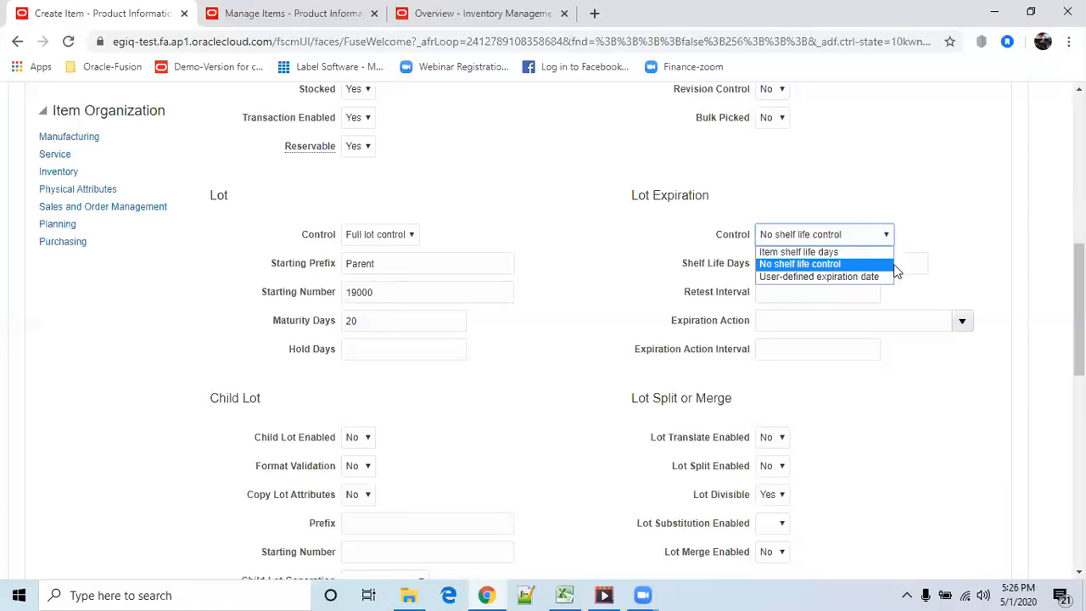
click(832, 252)
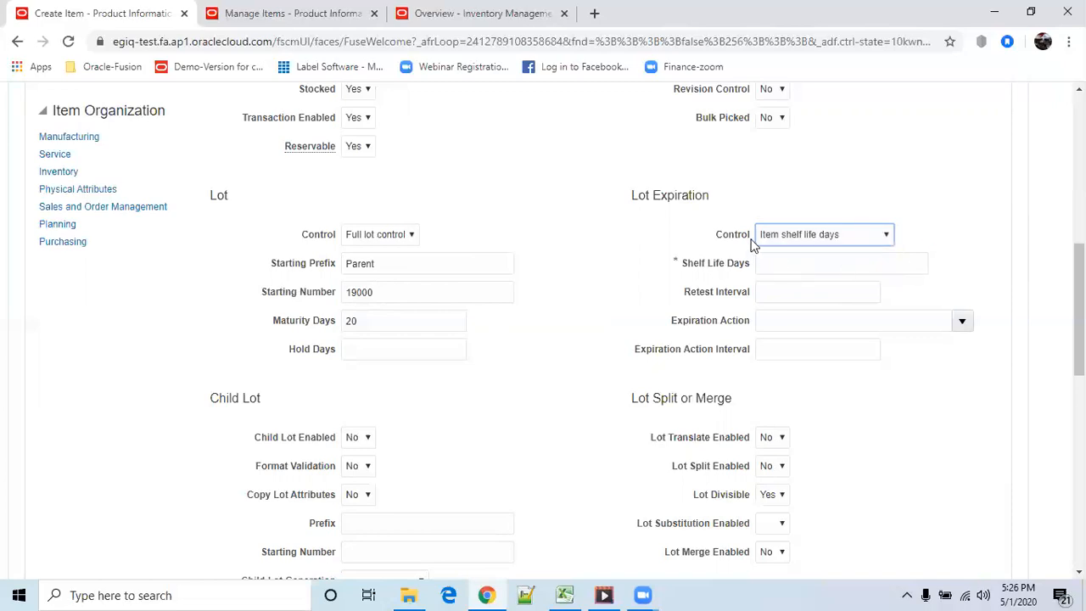
click(803, 267)
text(100)
key(Tab)
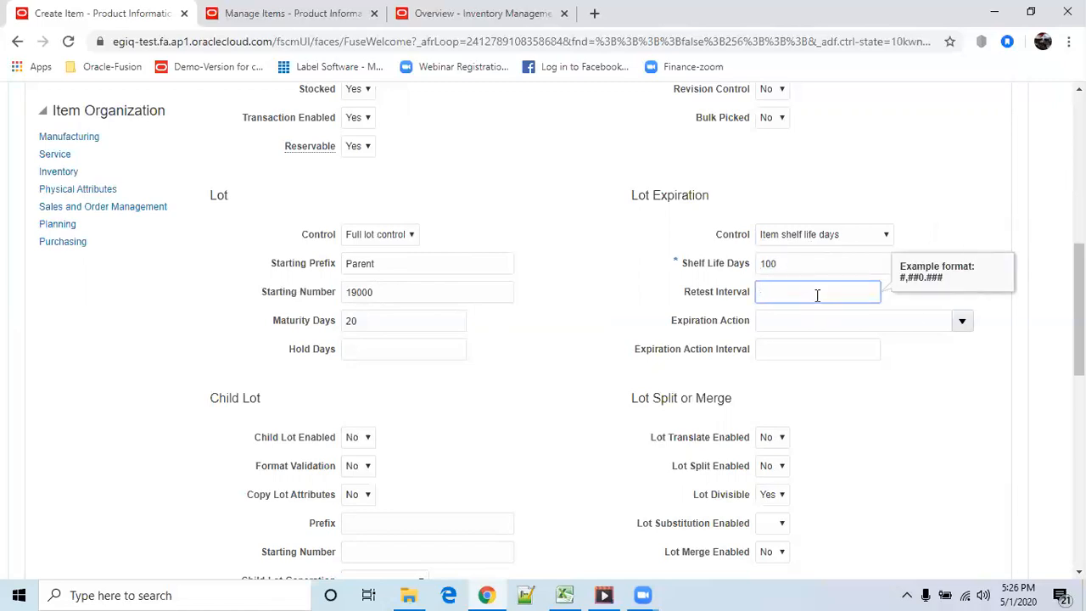
click(963, 321)
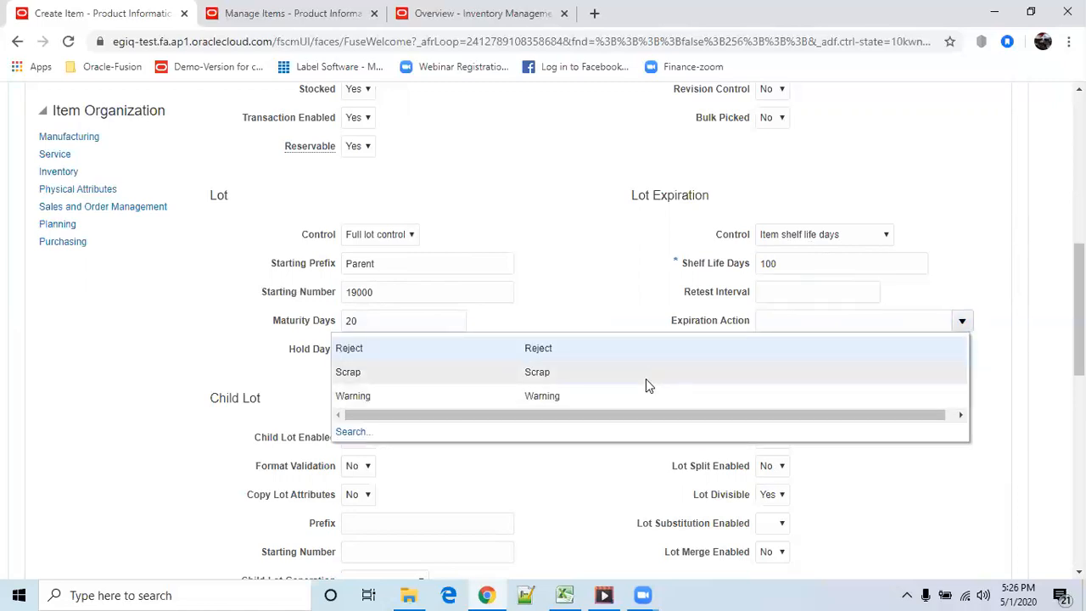
click(540, 347)
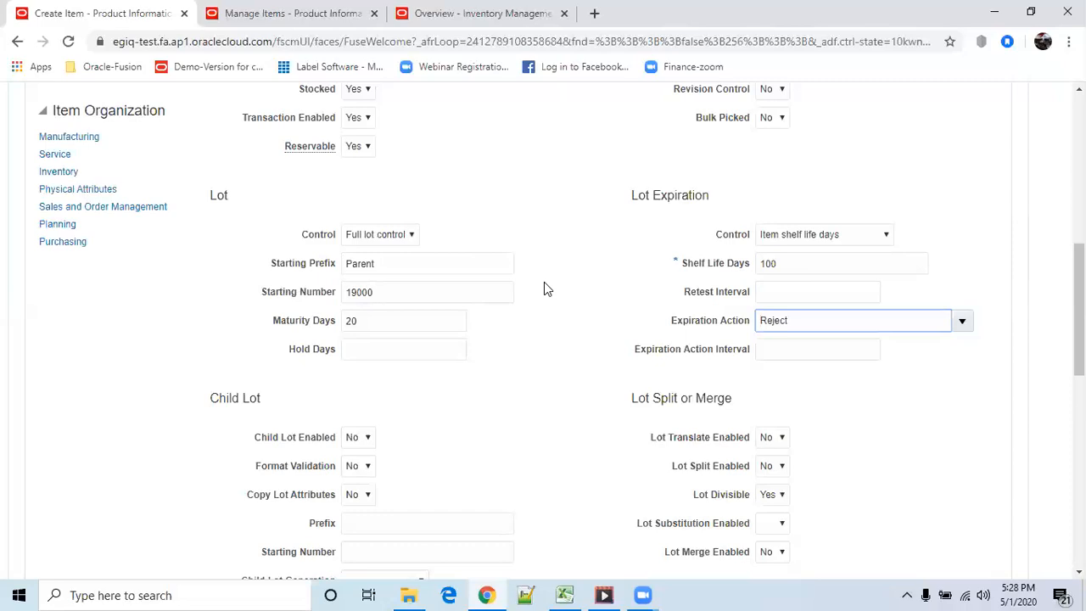
Set revision control to Yes in the master item's material control settings and save the item
scroll(544, 286, up, 2)
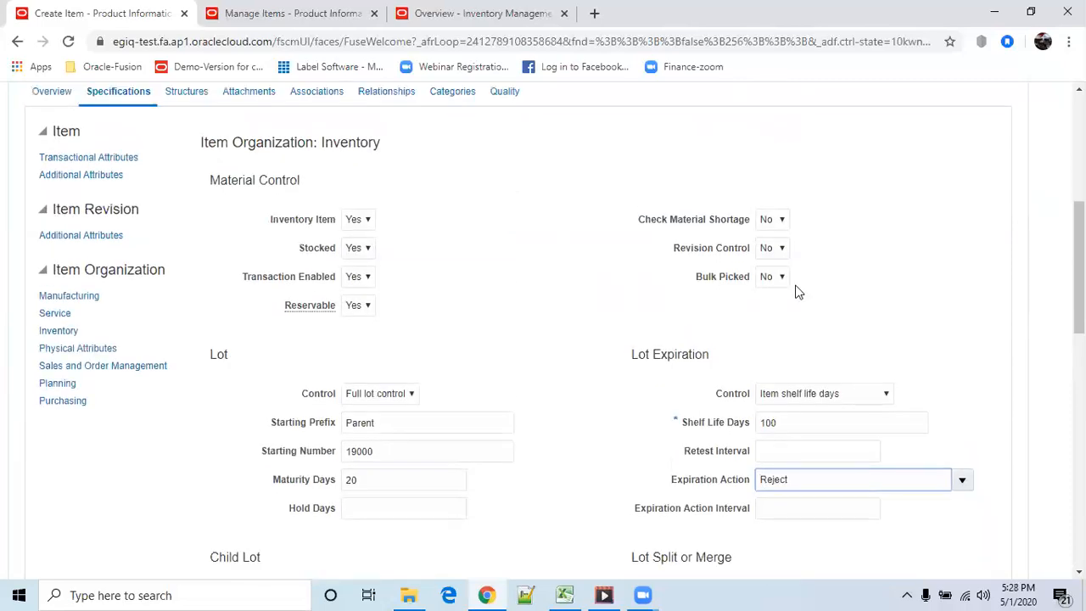
click(776, 248)
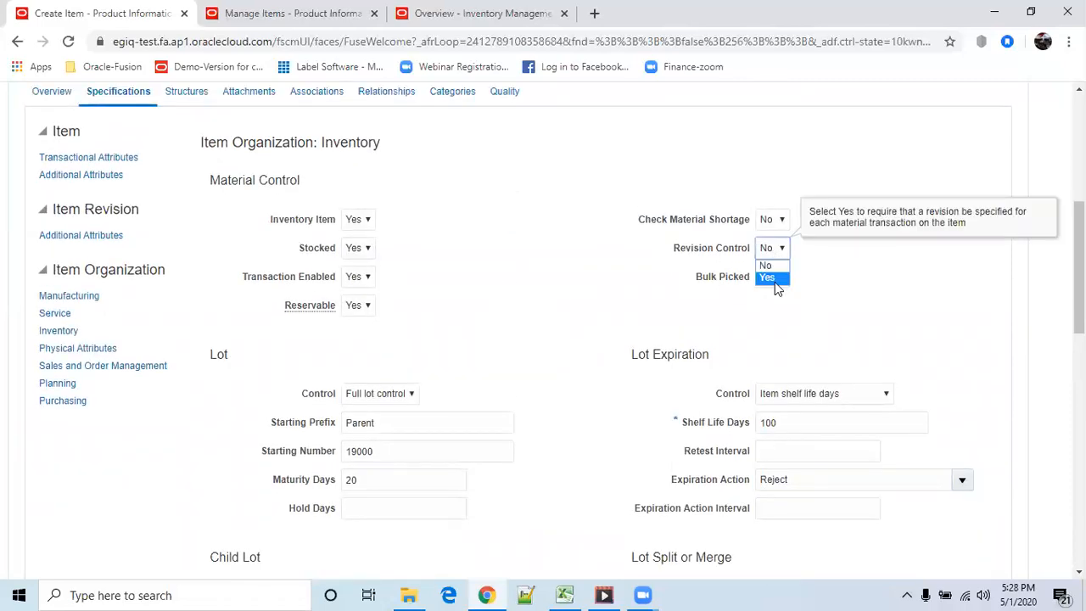
click(772, 278)
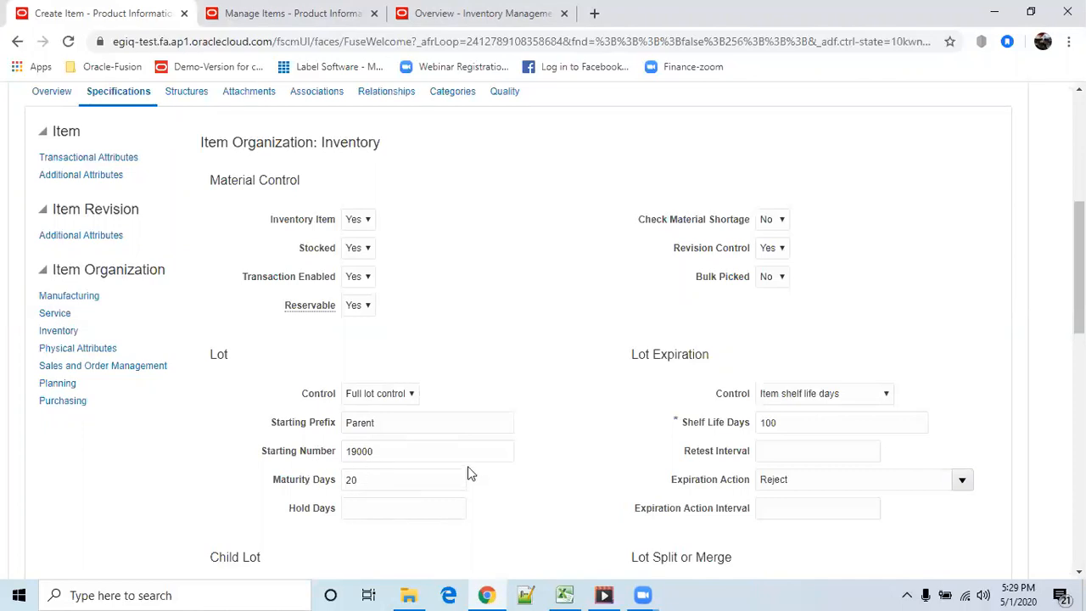
scroll(468, 473, up, 5)
click(915, 192)
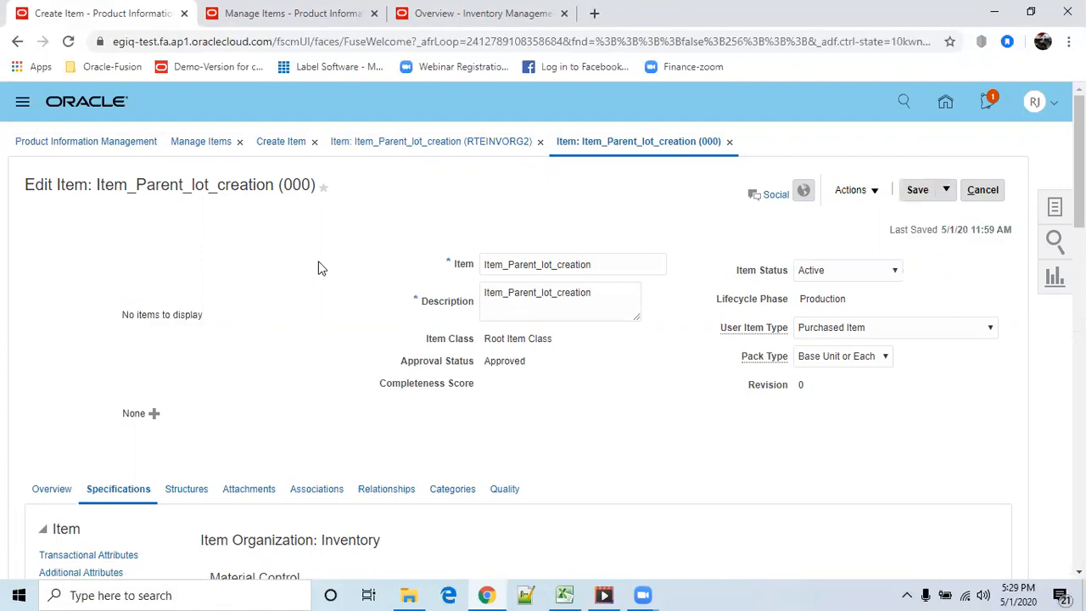
Open the item's RTEINVORG2 association, review its inventory lot, expiration and revision settings, and close that organization's item page
scroll(737, 468, down, 1)
scroll(737, 468, down, 3)
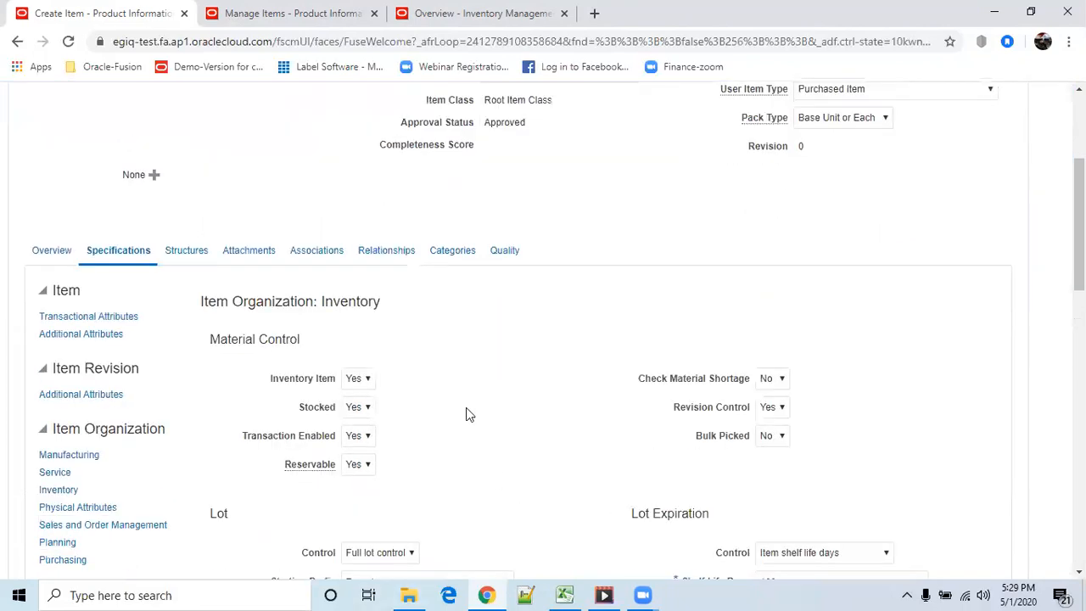
click(320, 252)
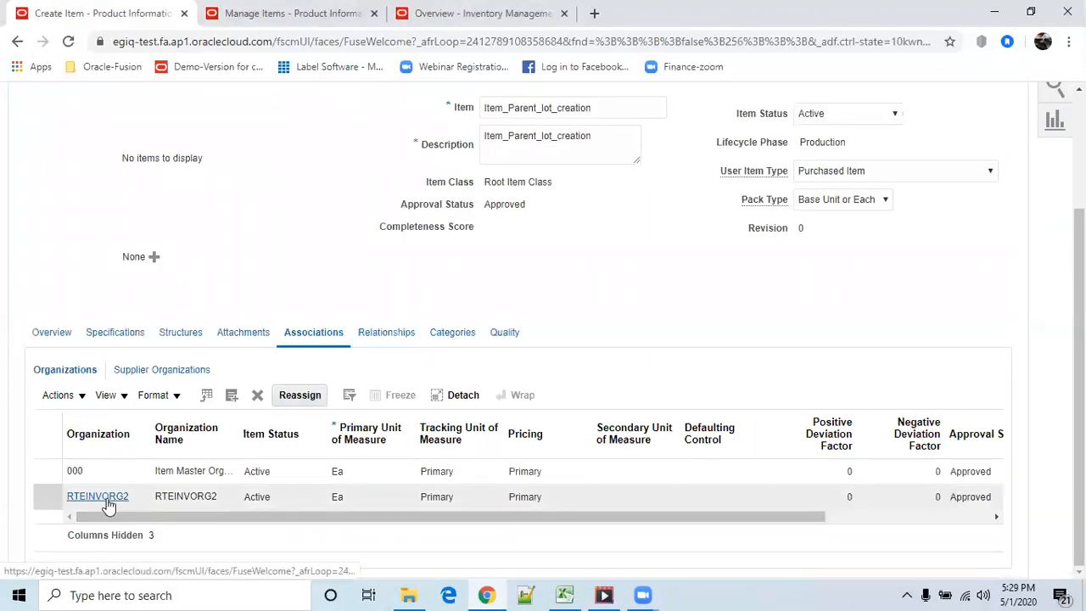
click(107, 502)
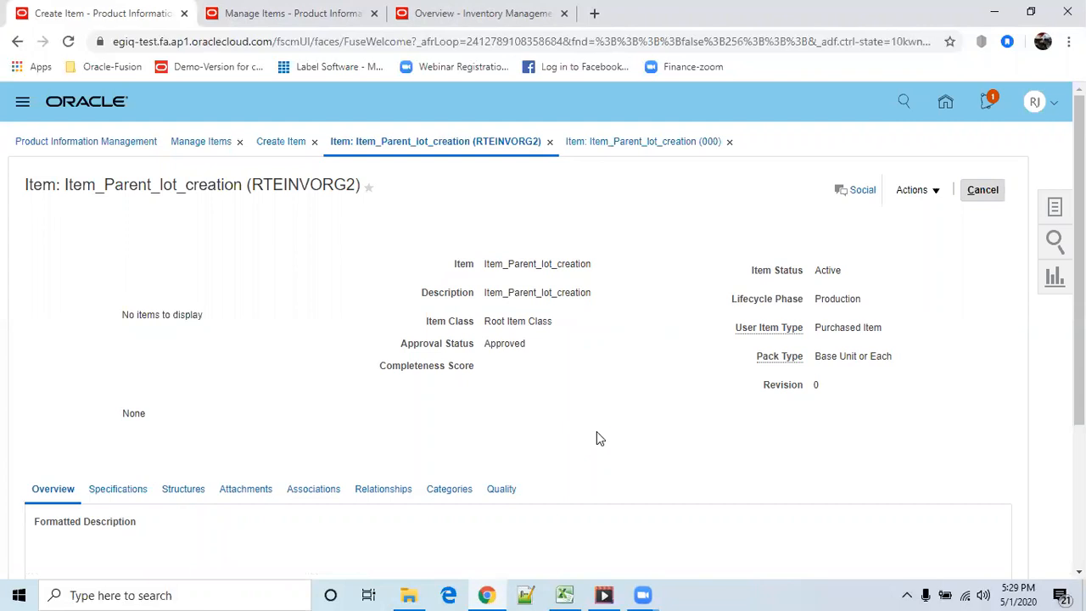
scroll(609, 439, down, 5)
click(64, 332)
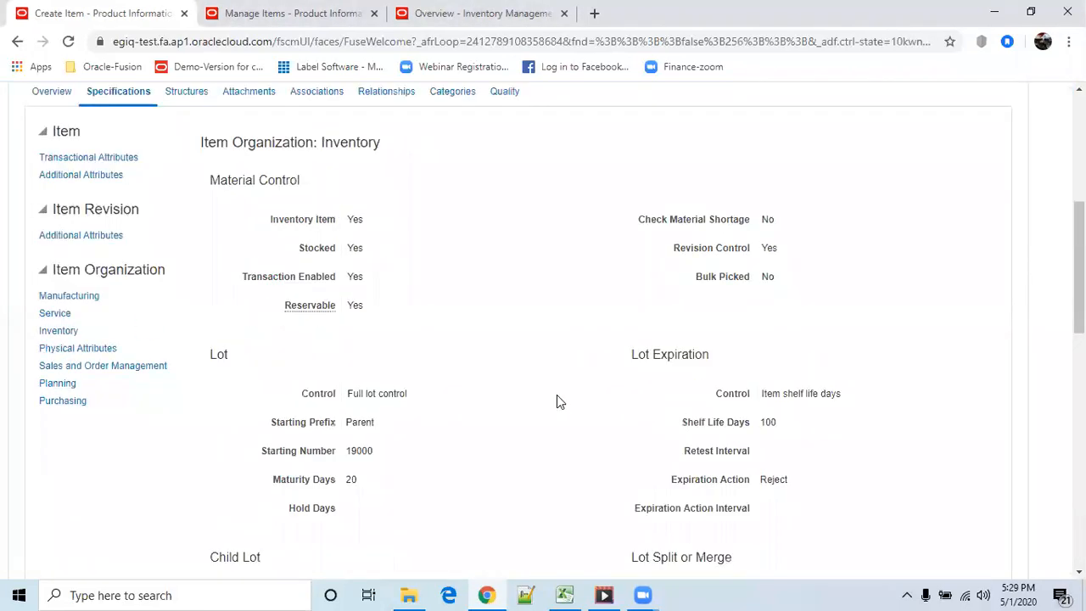
scroll(566, 407, down, 1)
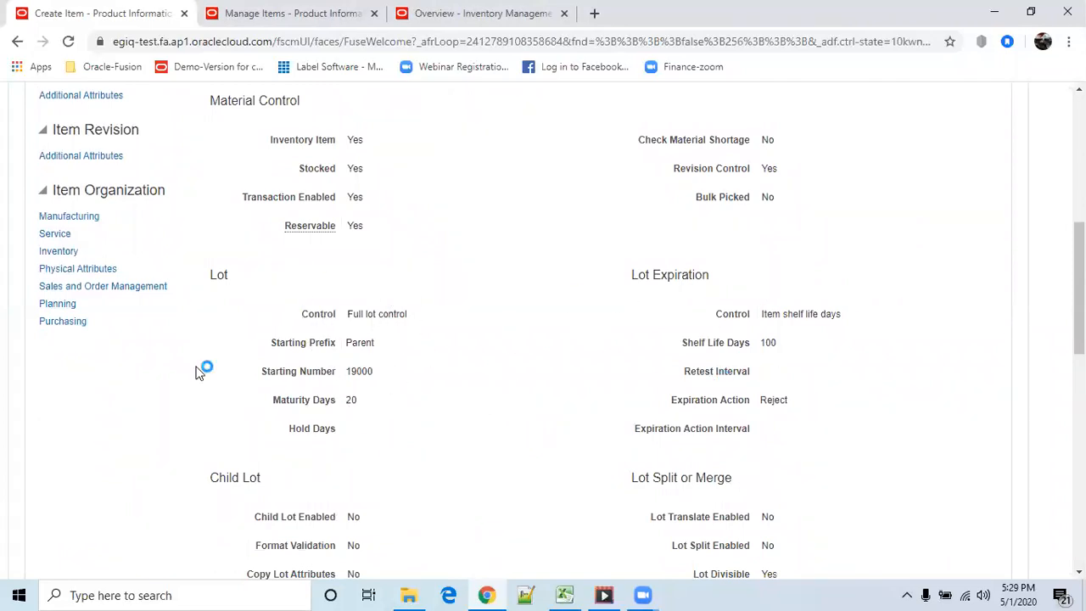
scroll(820, 473, up, 4)
scroll(821, 473, up, 2)
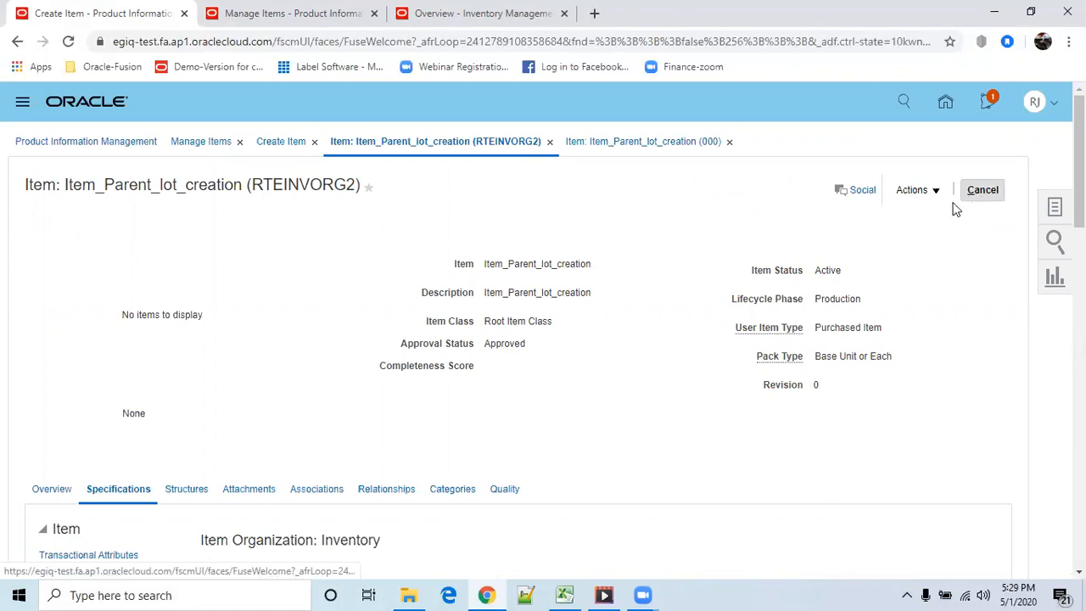
click(984, 190)
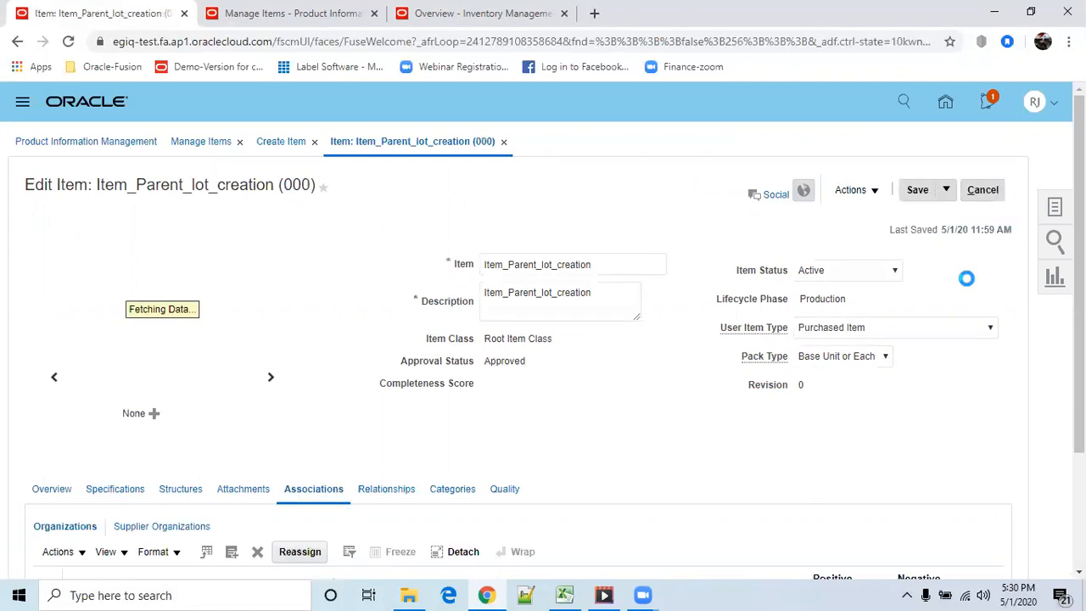
Copy the item name Item_Parent_lot_creation into an empty area of the Inventory and Product sheet in Excel and return to Oracle
click(597, 264)
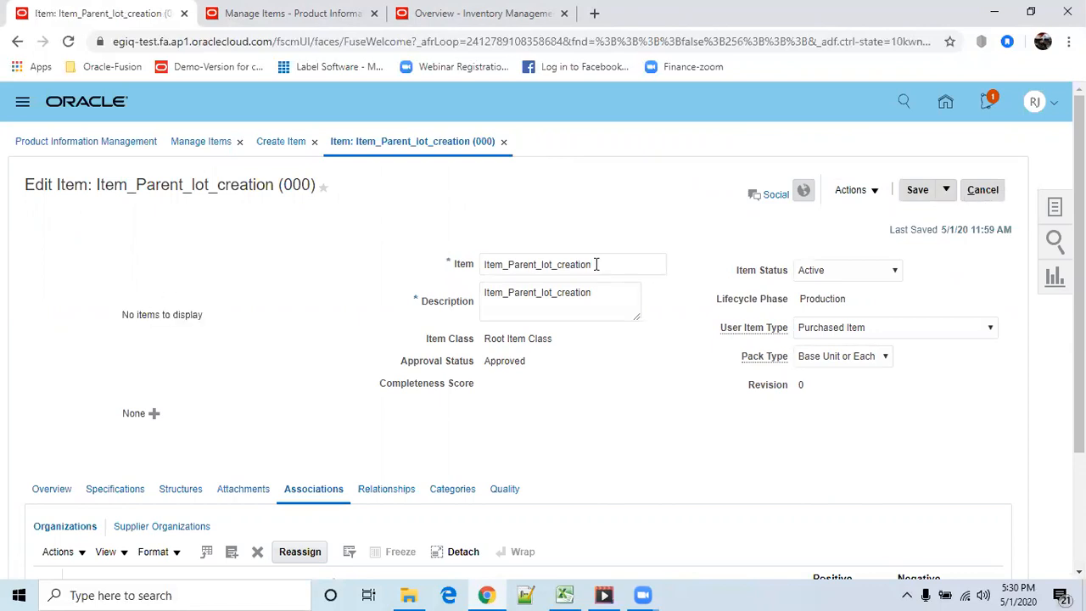
double_click(597, 264)
key(ctrl+c)
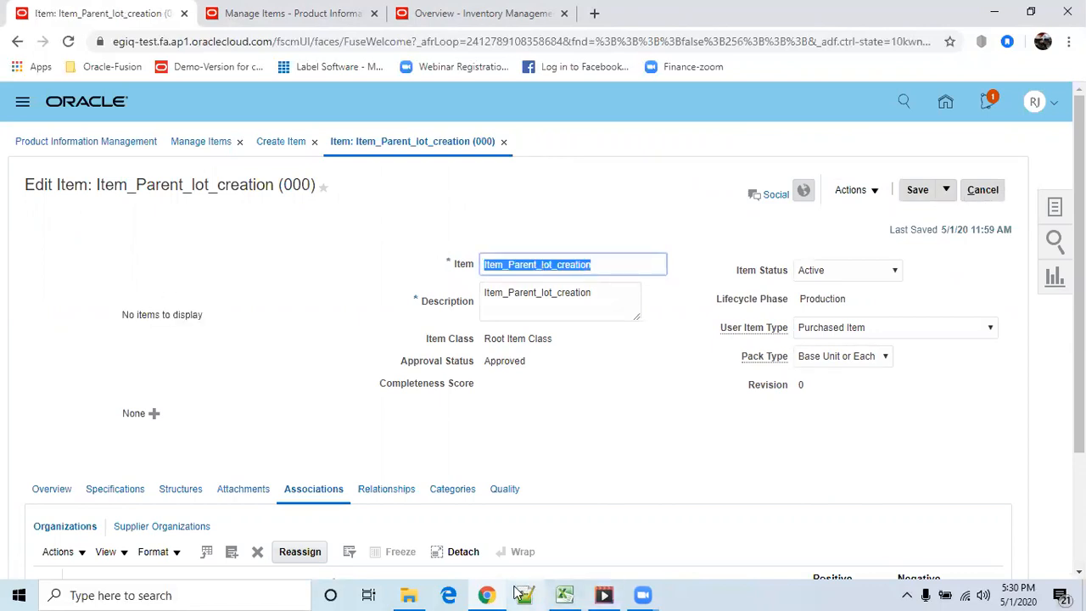
click(564, 594)
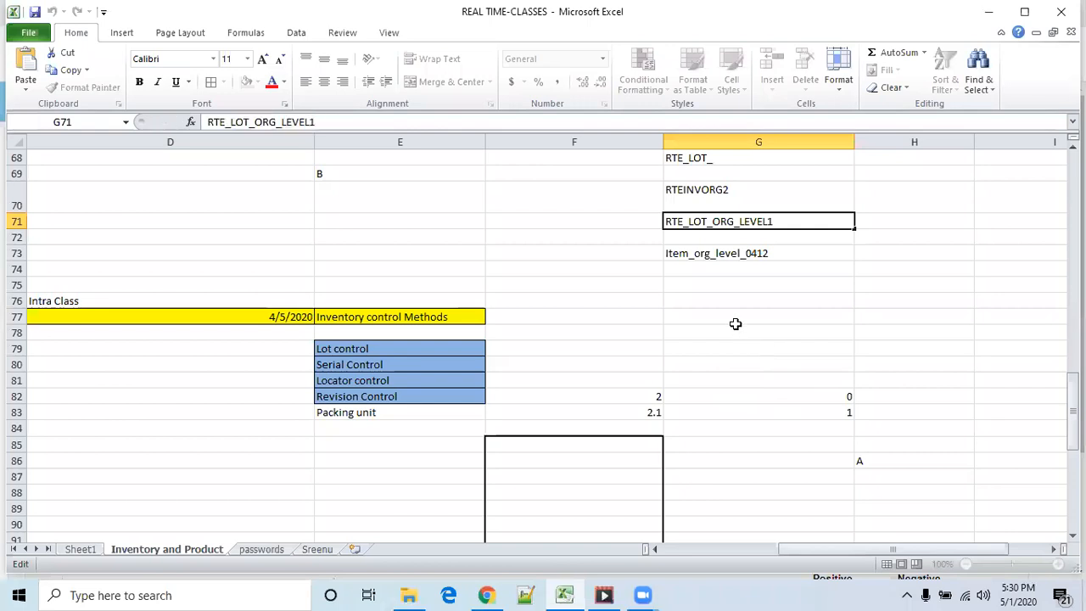
click(728, 319)
key(ctrl+v)
click(940, 340)
key(alt+Tab)
Save and close the master item, and open the Create Miscellaneous Transaction task in Inventory Management for RTEINVORG2
click(947, 195)
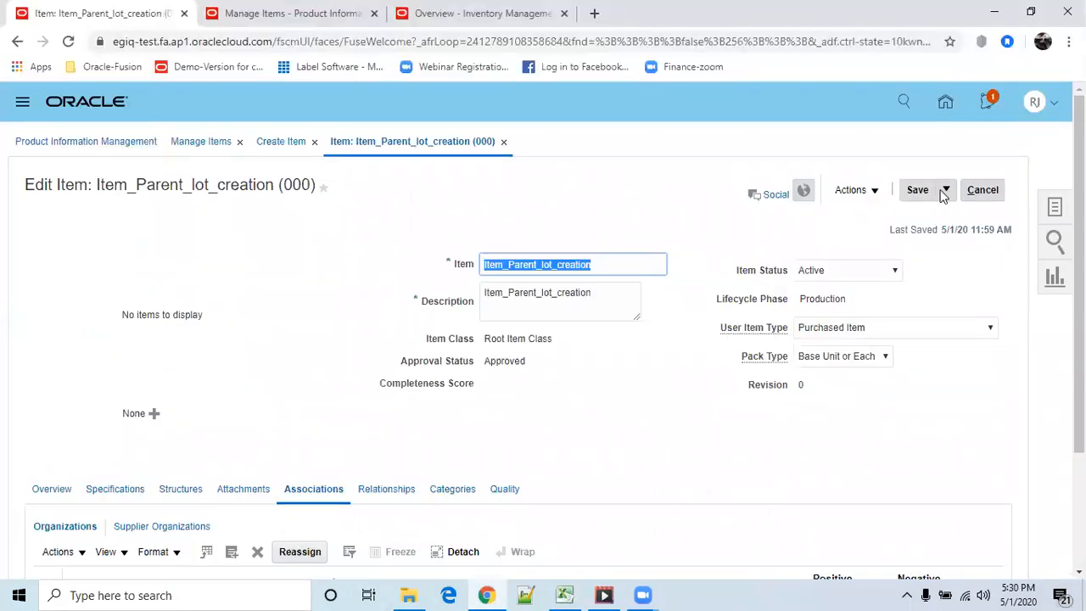
click(938, 221)
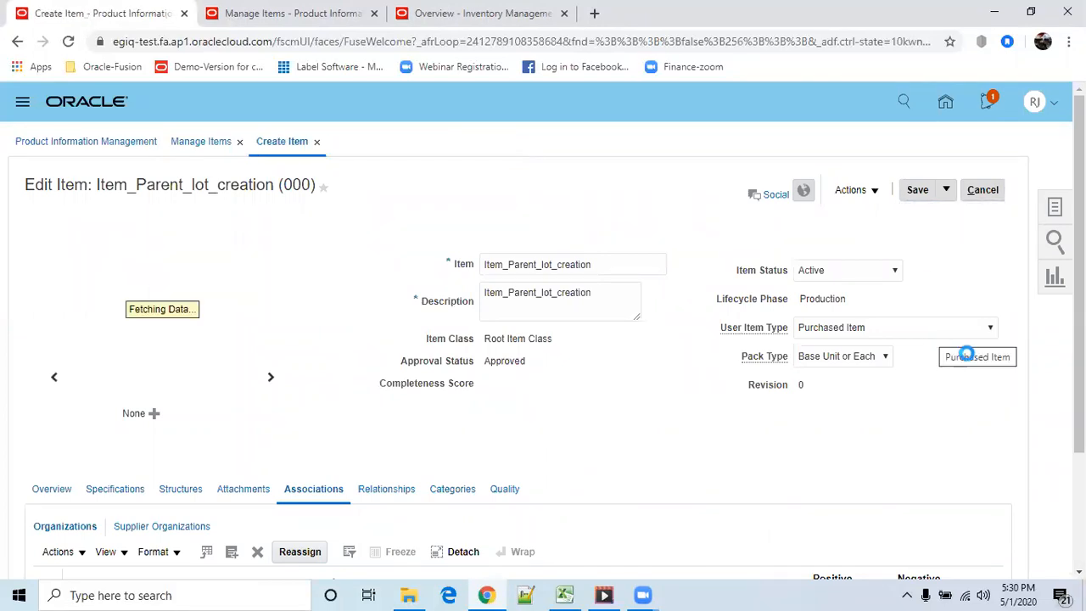
click(945, 103)
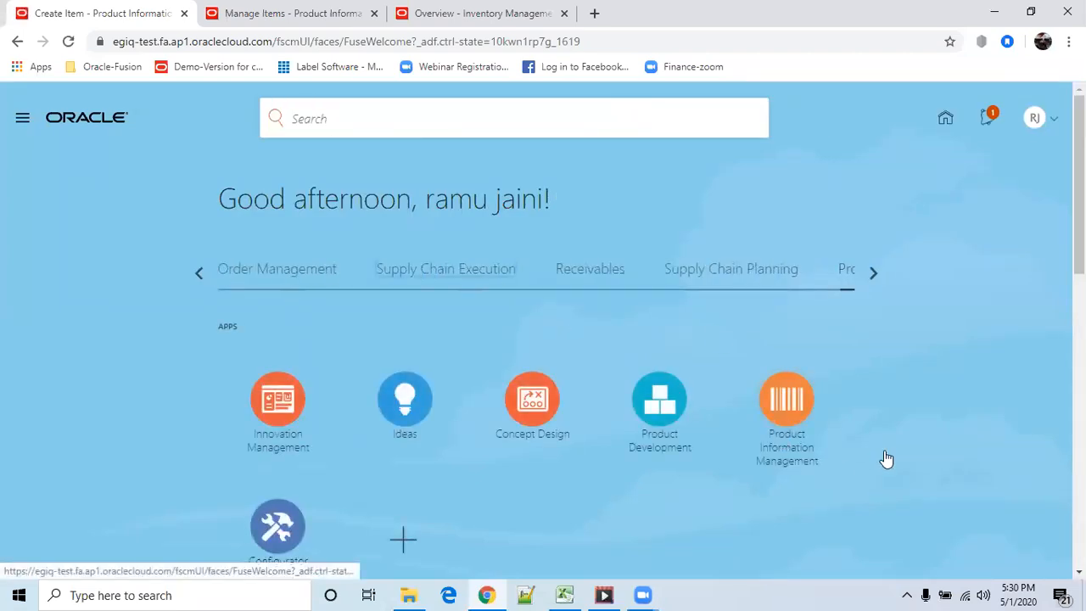
click(448, 441)
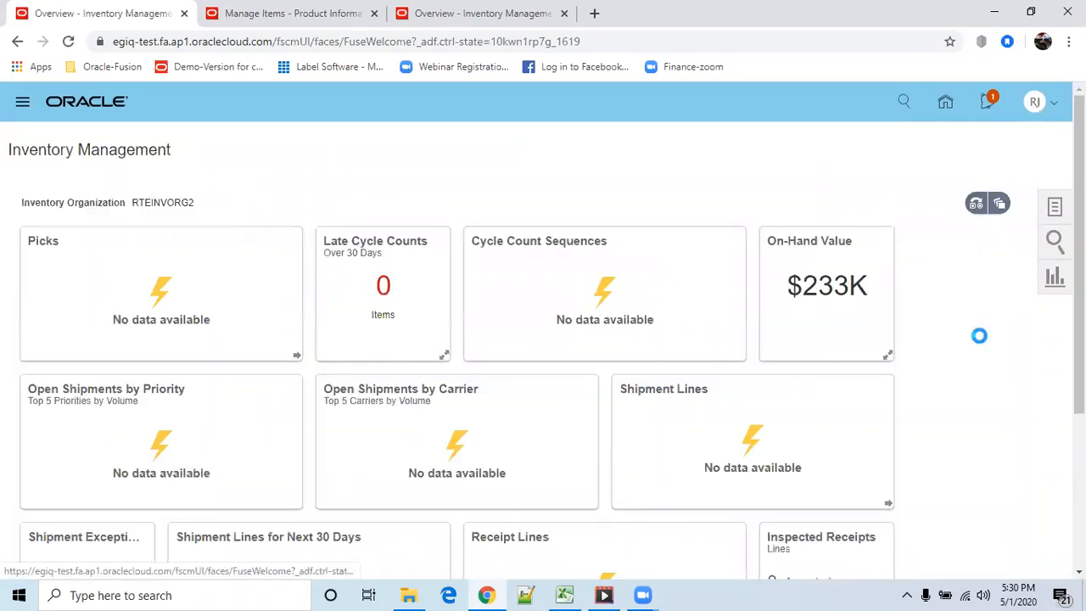
click(1056, 210)
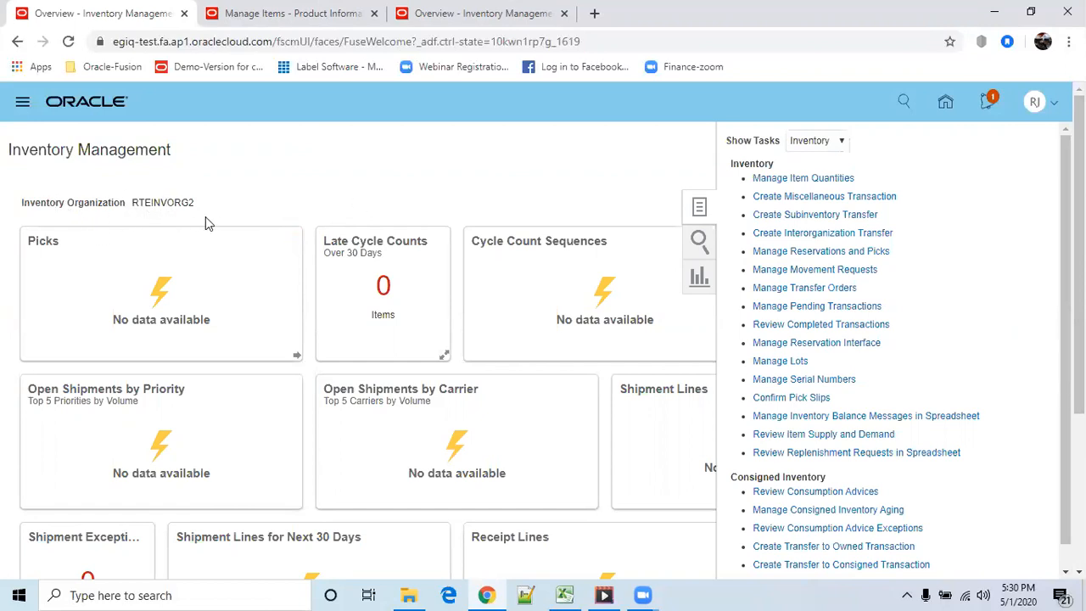
click(849, 213)
Set the transaction type to Miscellaneous Receipt and Use Current Item Cost to No
click(480, 288)
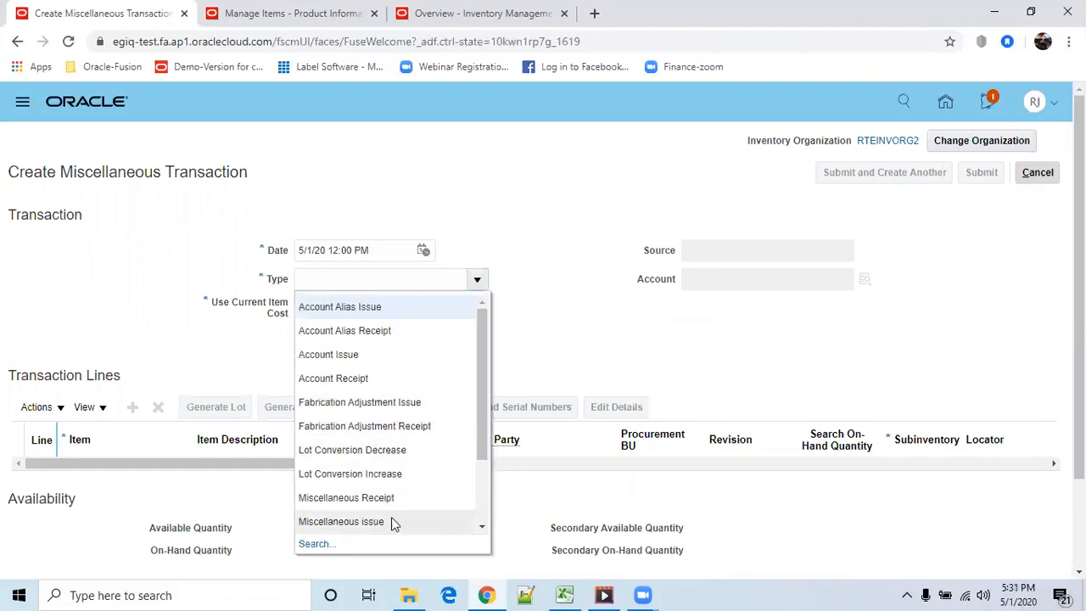
click(387, 498)
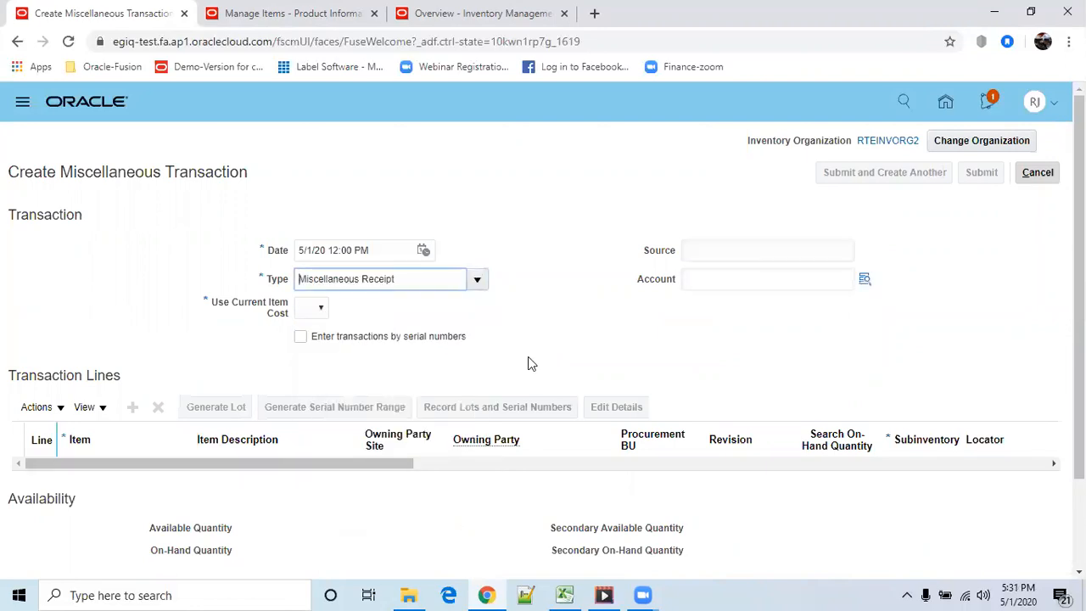
click(323, 308)
click(302, 351)
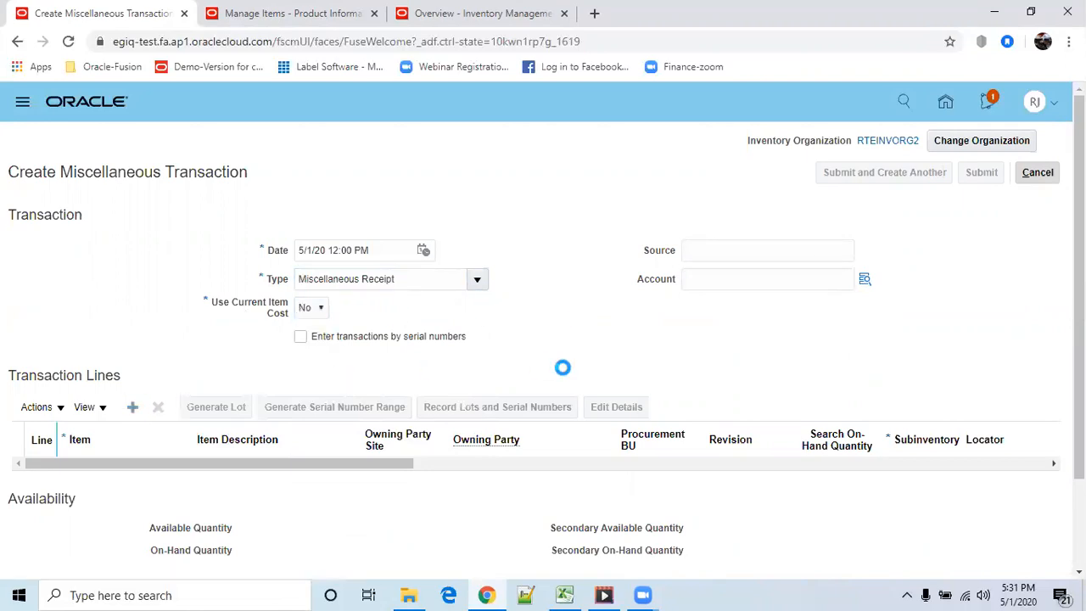
Add a transaction line for Item_Parent_lot_creation and check its available revision choices without selecting one
click(90, 476)
key(ctrl+v)
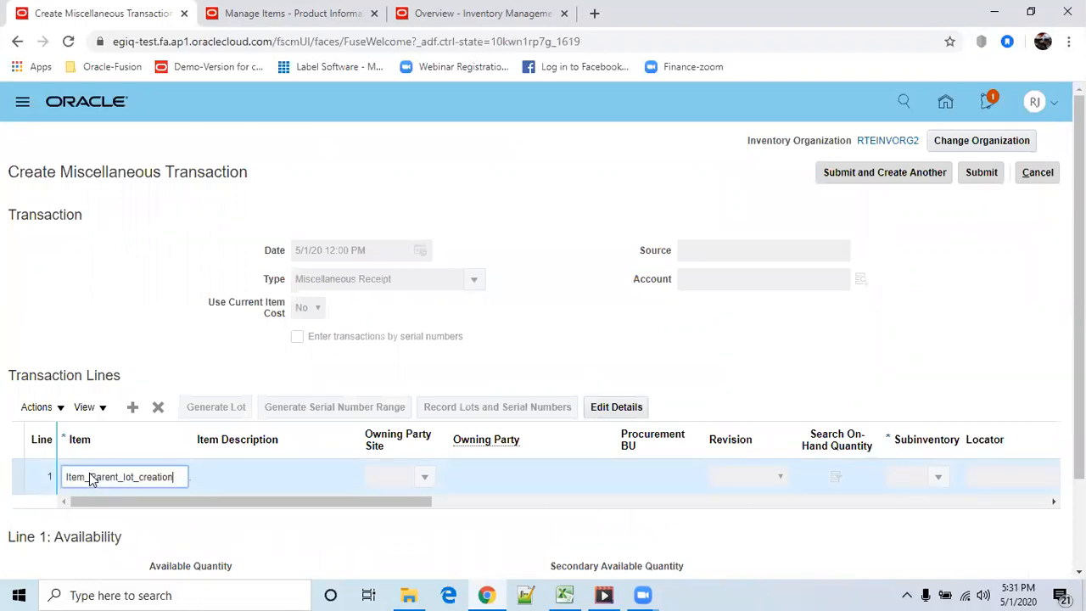
key(Tab)
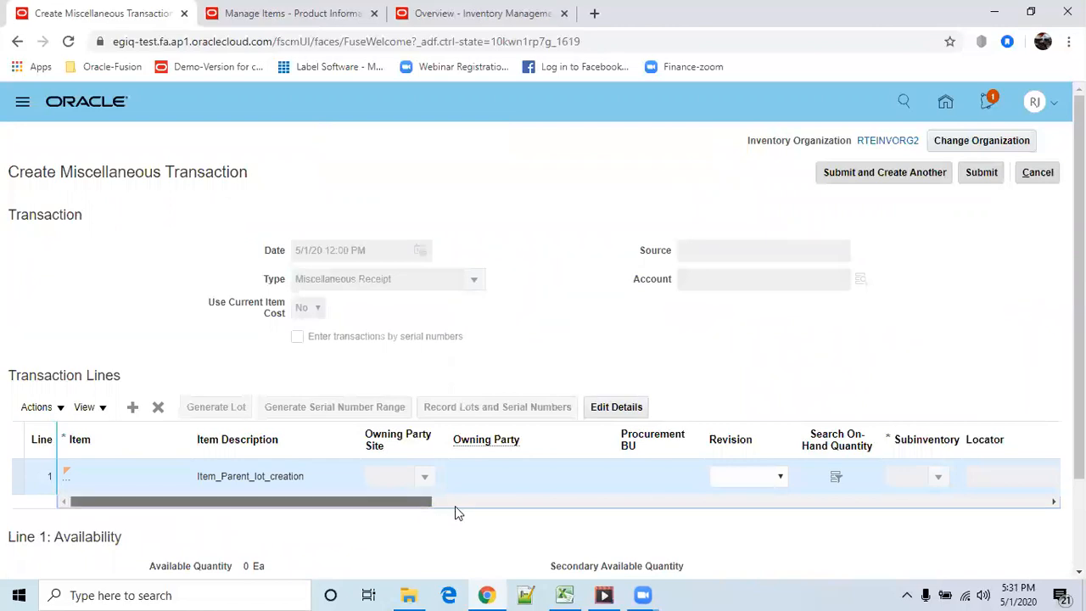
drag(453, 505, 483, 506)
click(475, 478)
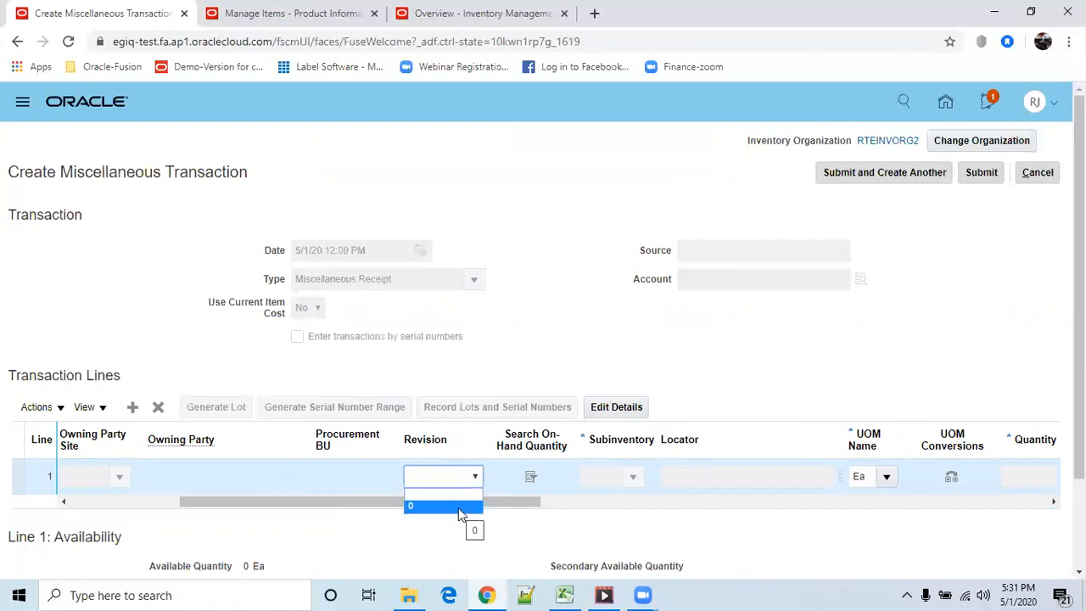
click(646, 536)
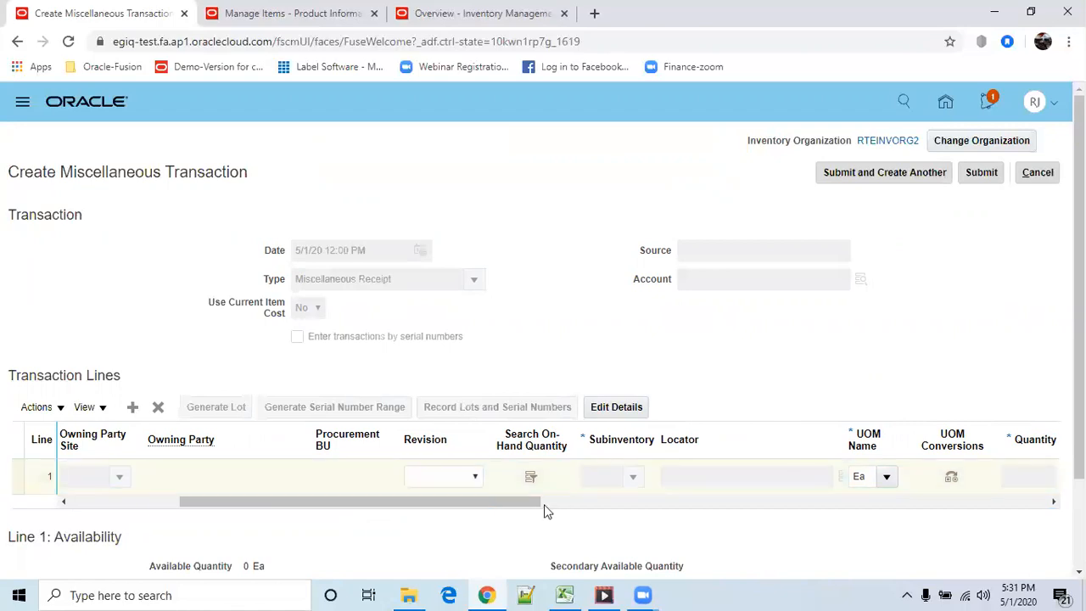
drag(519, 502, 577, 507)
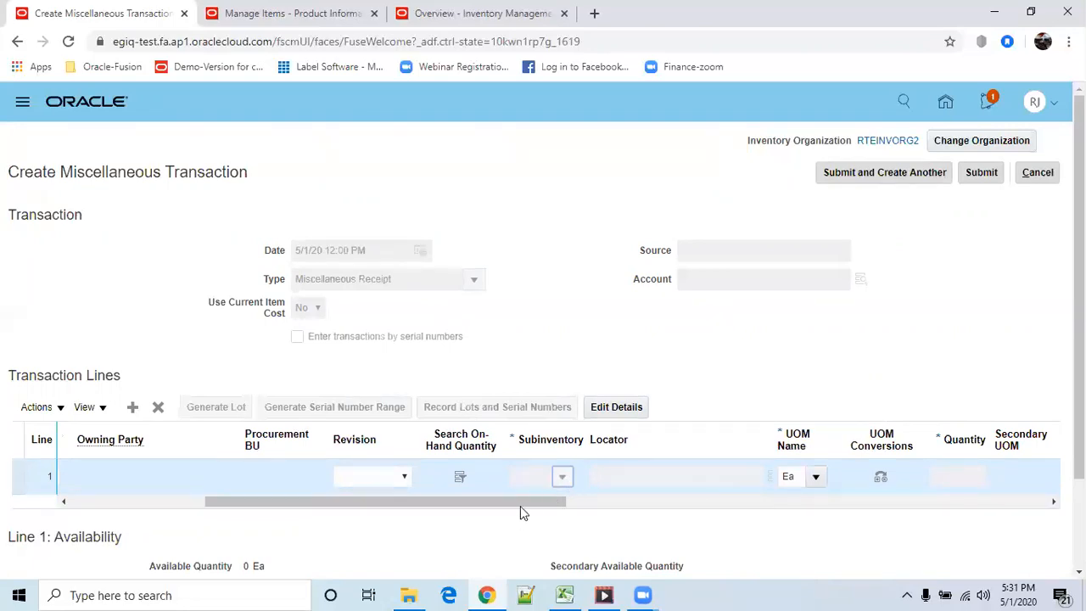
Delete the Item_Parent_lot_creation transaction line and add a new blank line
drag(526, 507, 368, 509)
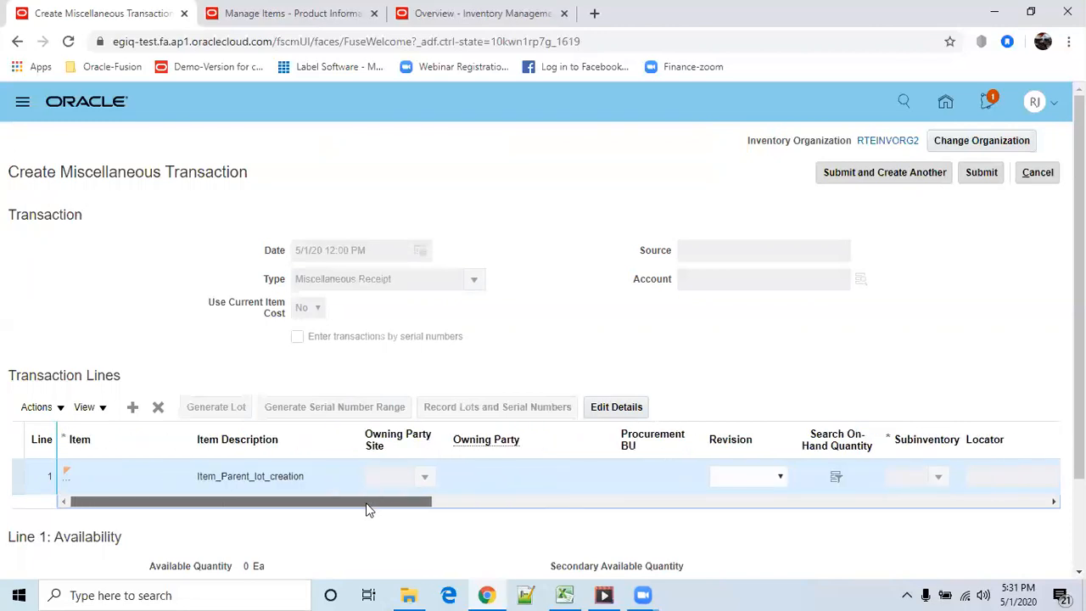
drag(283, 509, 228, 506)
click(157, 410)
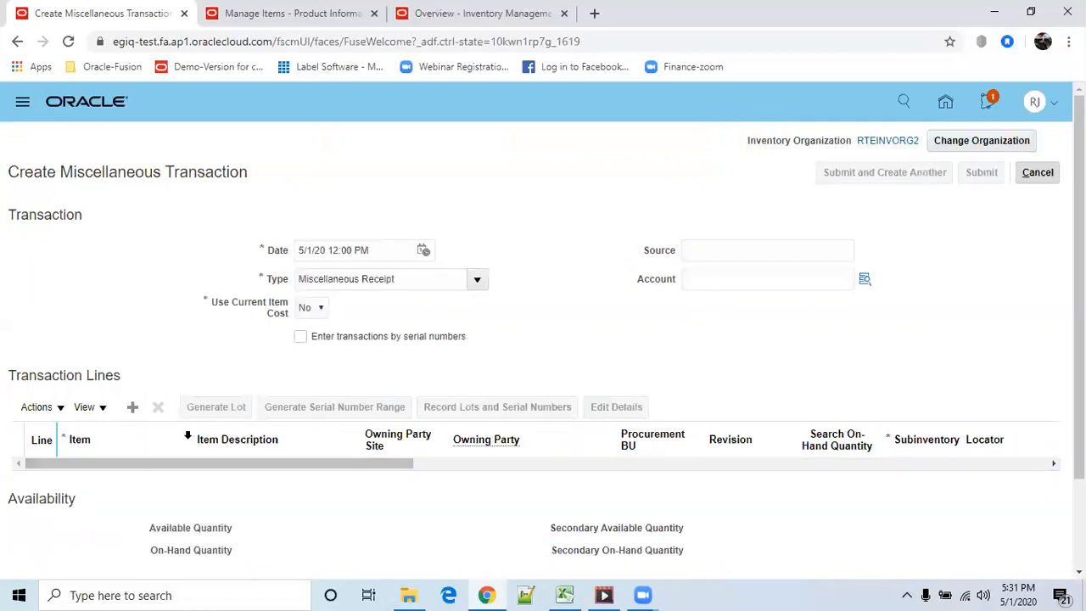
click(133, 409)
Review the inventory specifications and organization associations of item RTE_LOT_ORG_LEVEL1 in Product Information Management
click(289, 12)
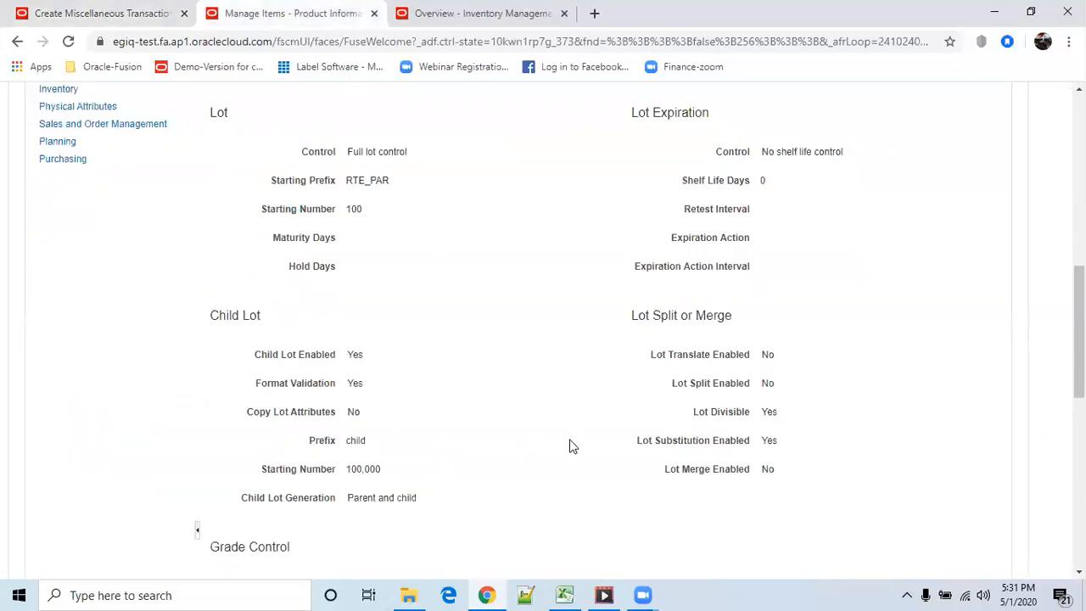
scroll(571, 439, up, 5)
scroll(571, 439, down, 2)
scroll(439, 396, up, 1)
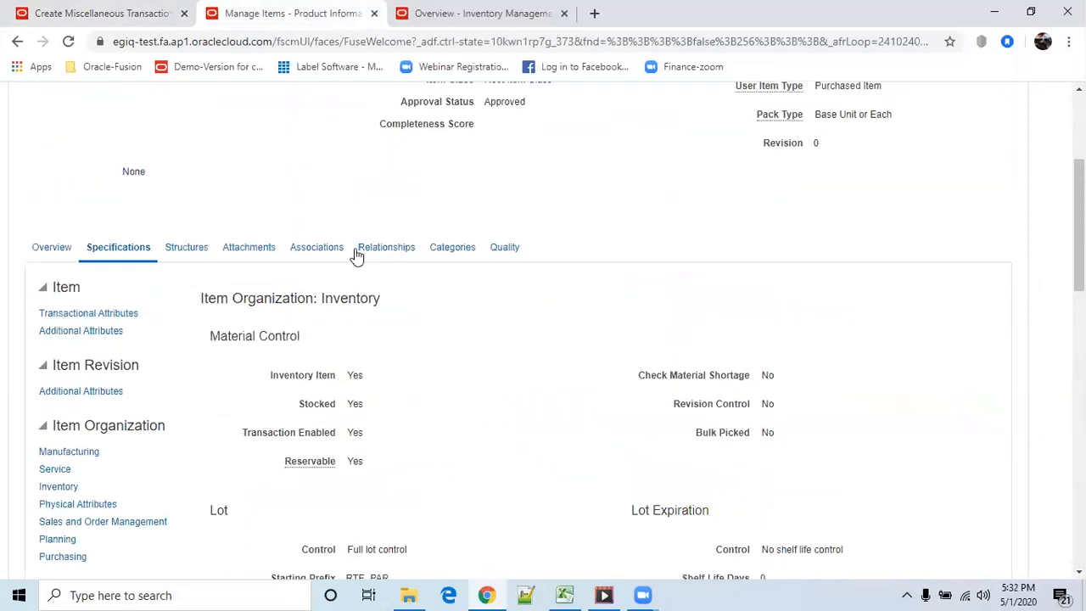
click(311, 250)
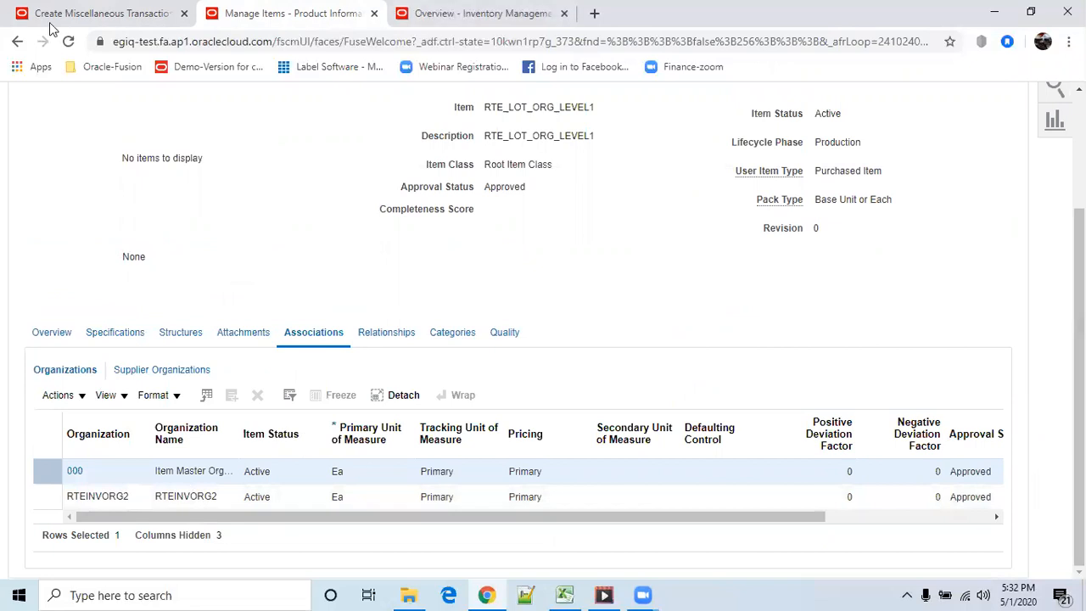
Return to the miscellaneous transaction and fill line 1 with item Item_Parent_lot_creation, revision 0 and subinventory RTE_SUBINV
click(95, 13)
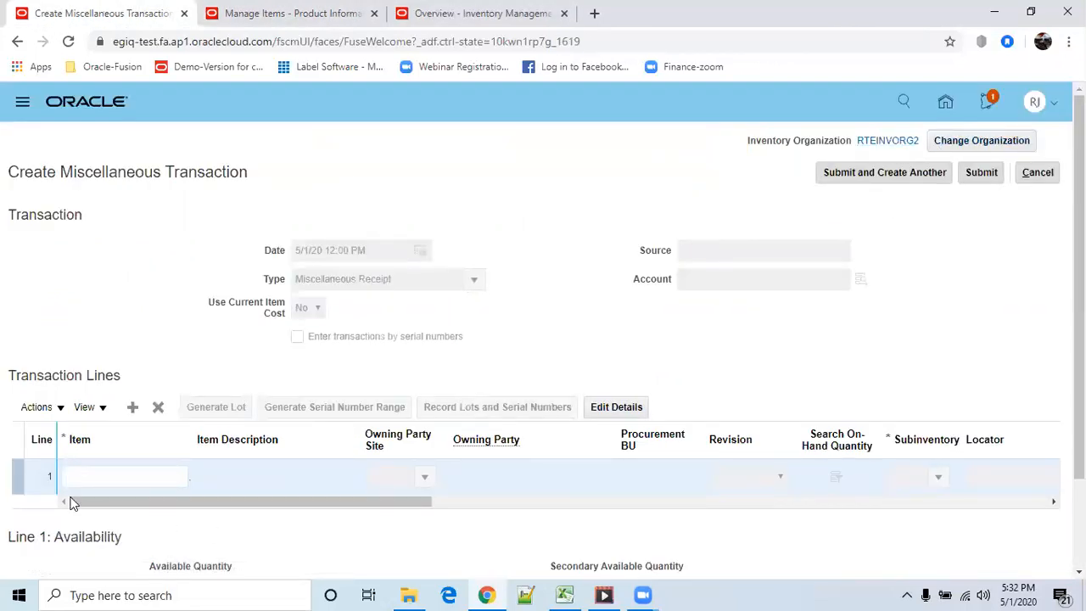
click(94, 477)
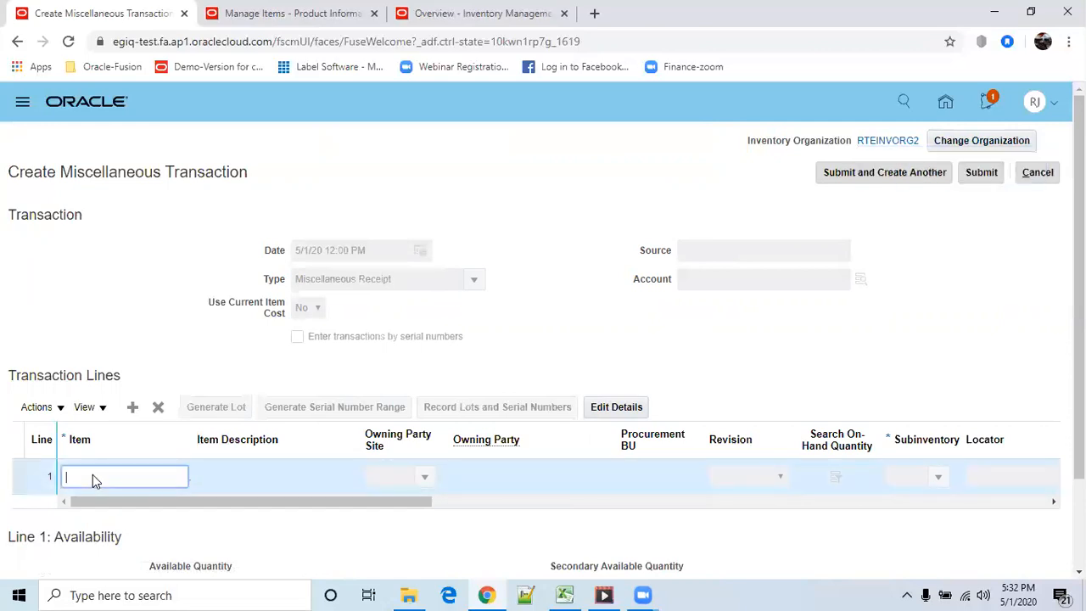
text(Item_Parent_lot_creation)
key(Tab)
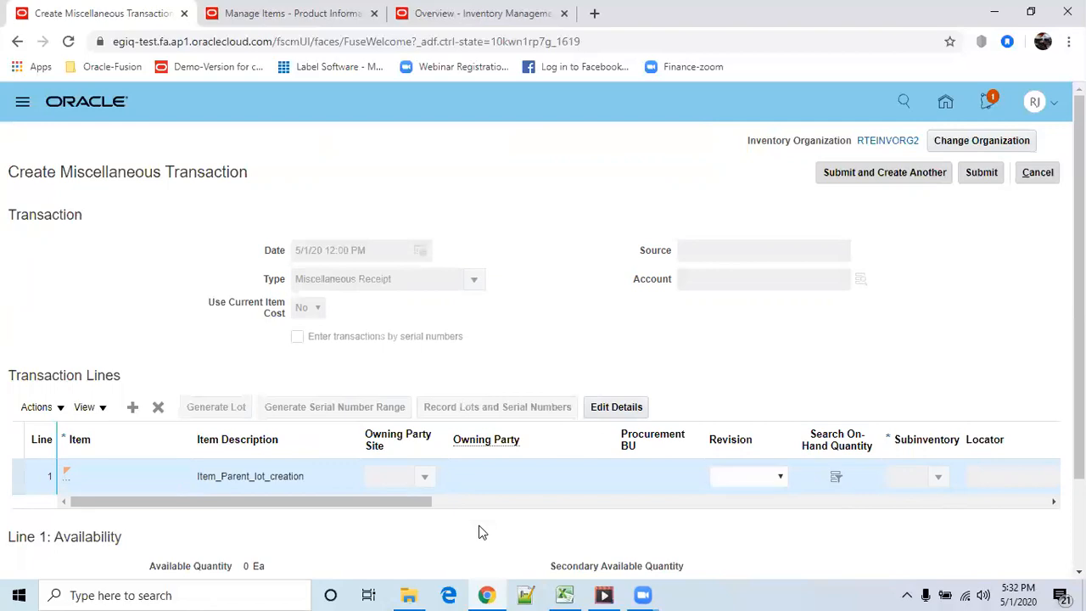
drag(394, 500, 509, 501)
click(490, 476)
click(475, 507)
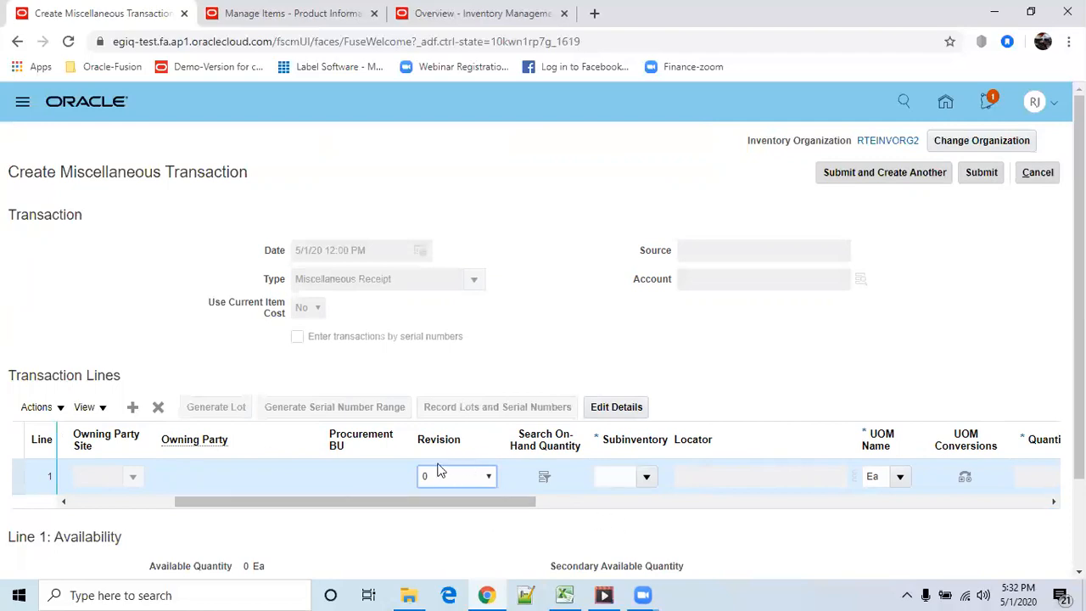
click(646, 476)
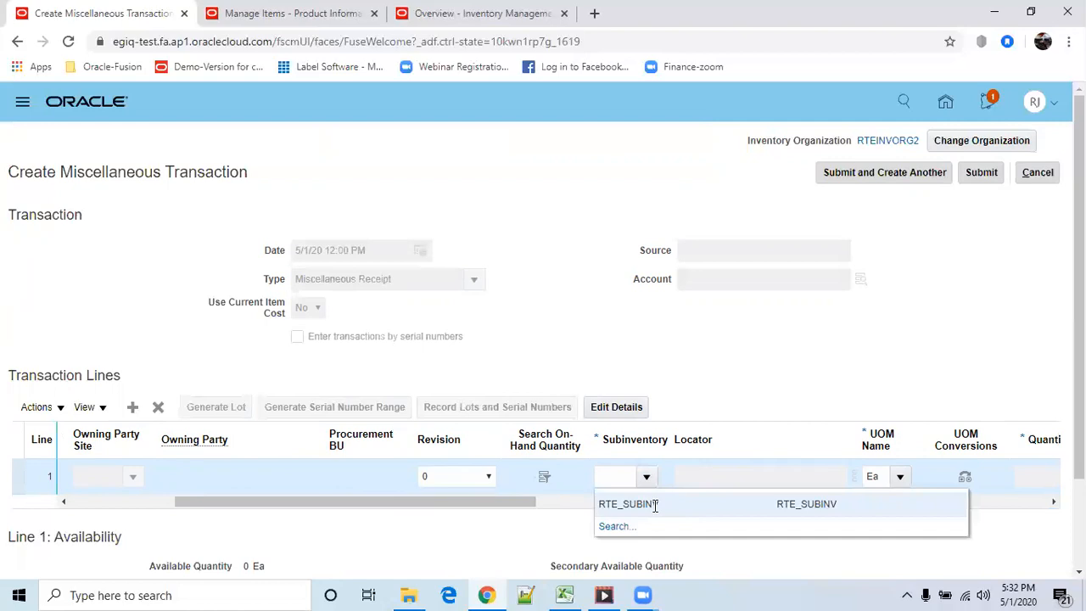
click(654, 505)
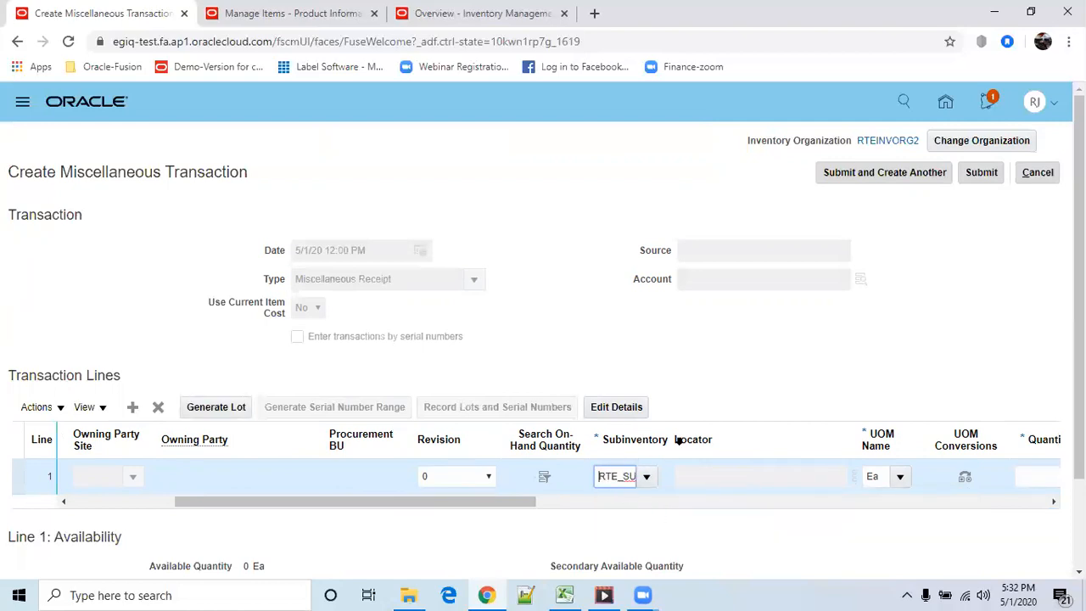
Generate a lot for the Item_Parent_lot_creation line and check the resulting lot number and expiration date
mouse_move(408, 505)
mouse_down()
mouse_move(519, 505)
mouse_move(400, 502)
mouse_up()
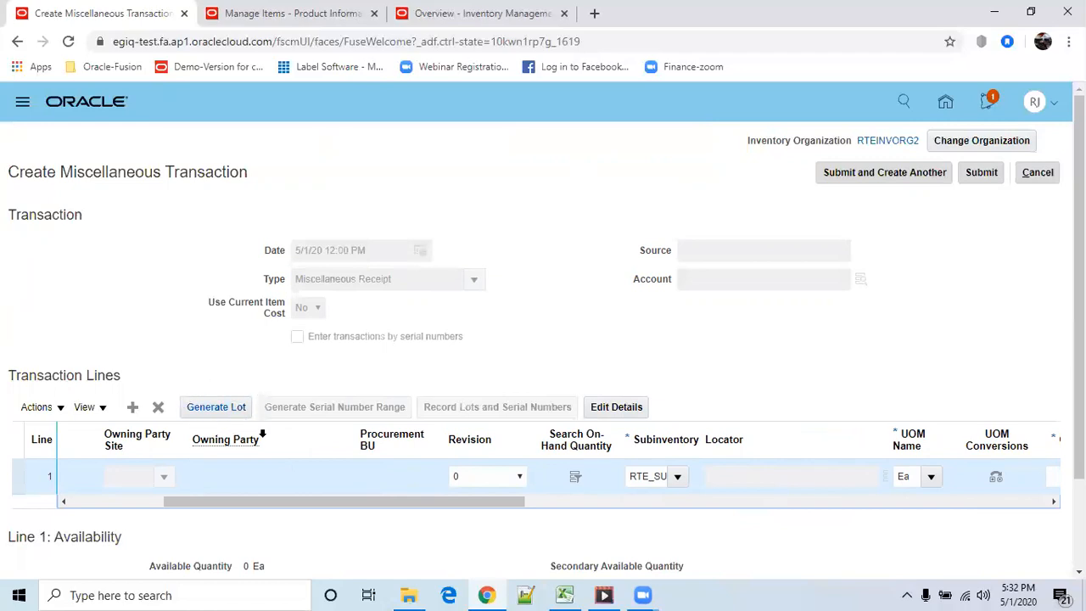
click(215, 409)
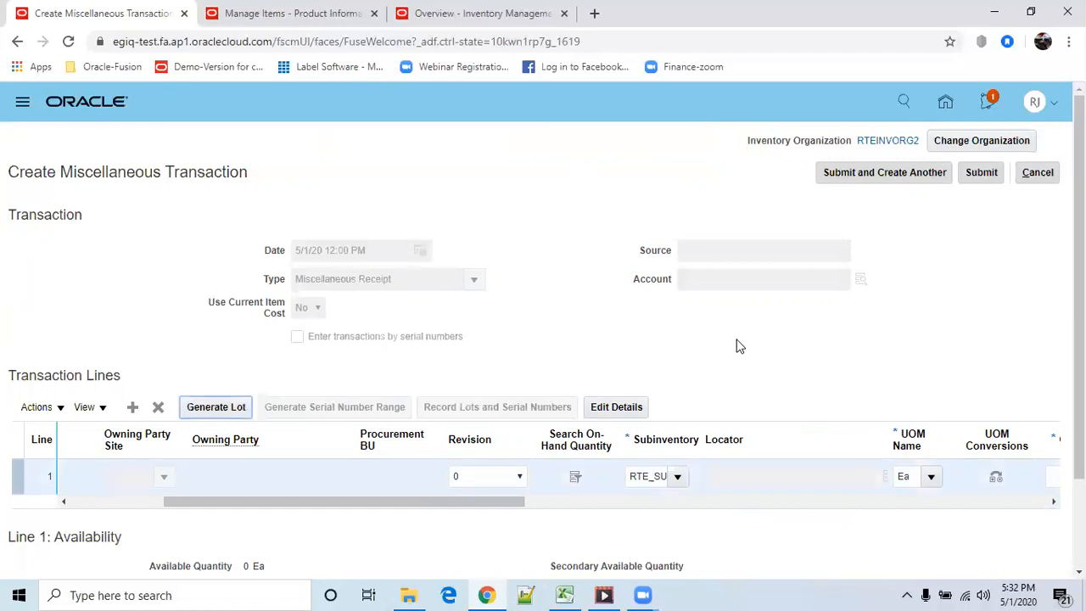
drag(471, 499, 787, 499)
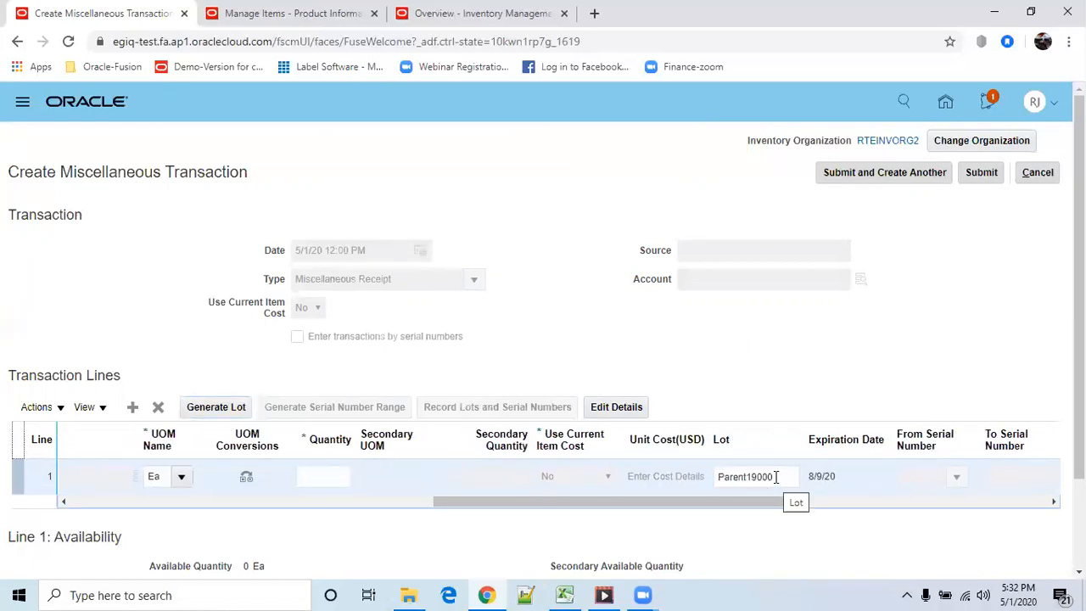
click(776, 479)
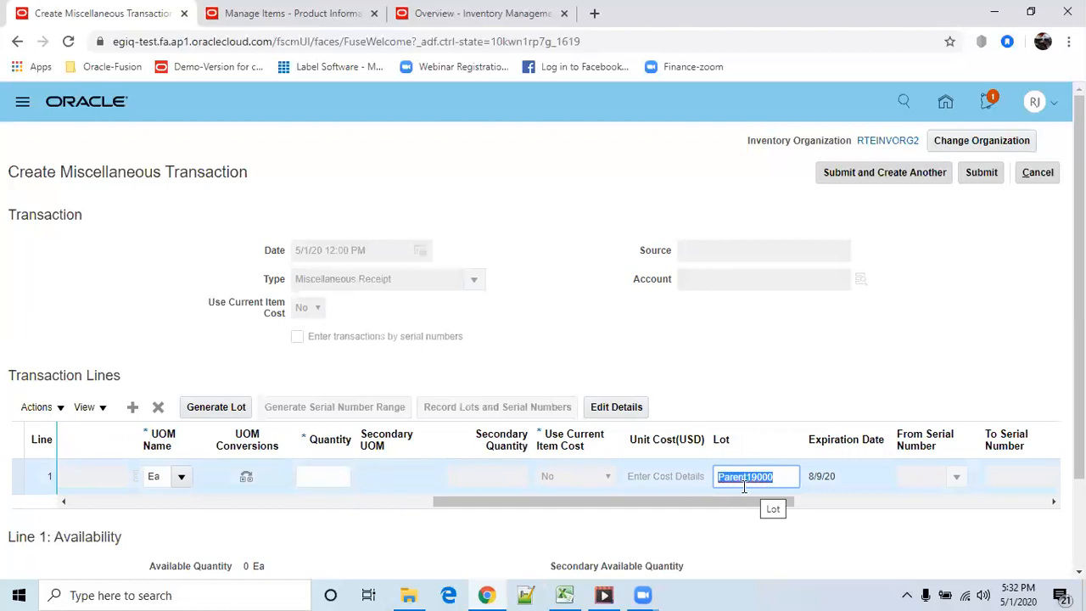
Check the lot settings of RTE_LOT_ORG_LEVEL1 in Product Information Management, and close all its open item records without saving
click(196, 12)
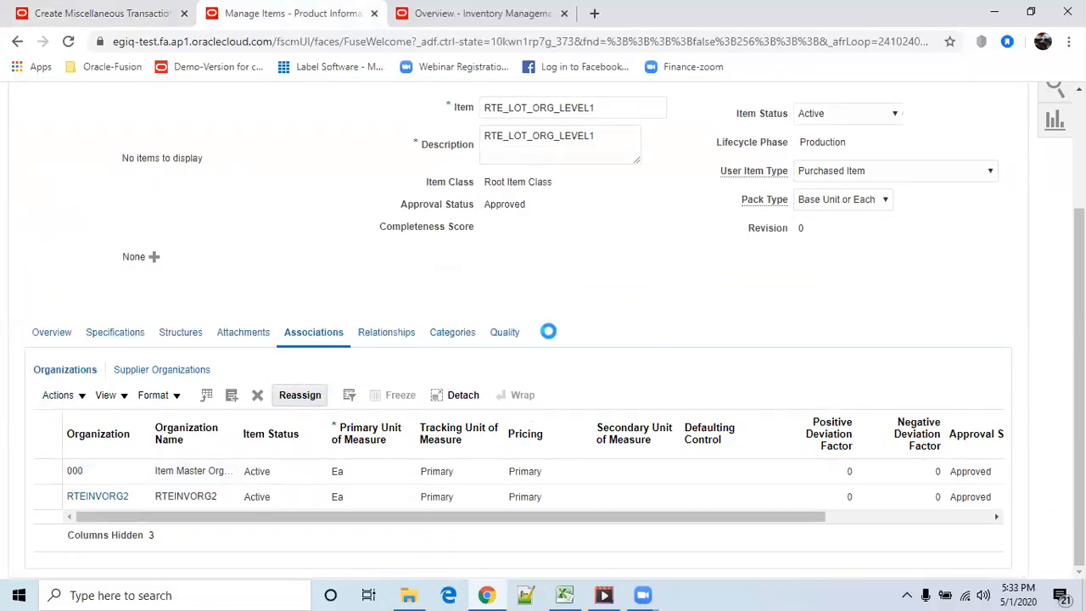
scroll(569, 372, down, 3)
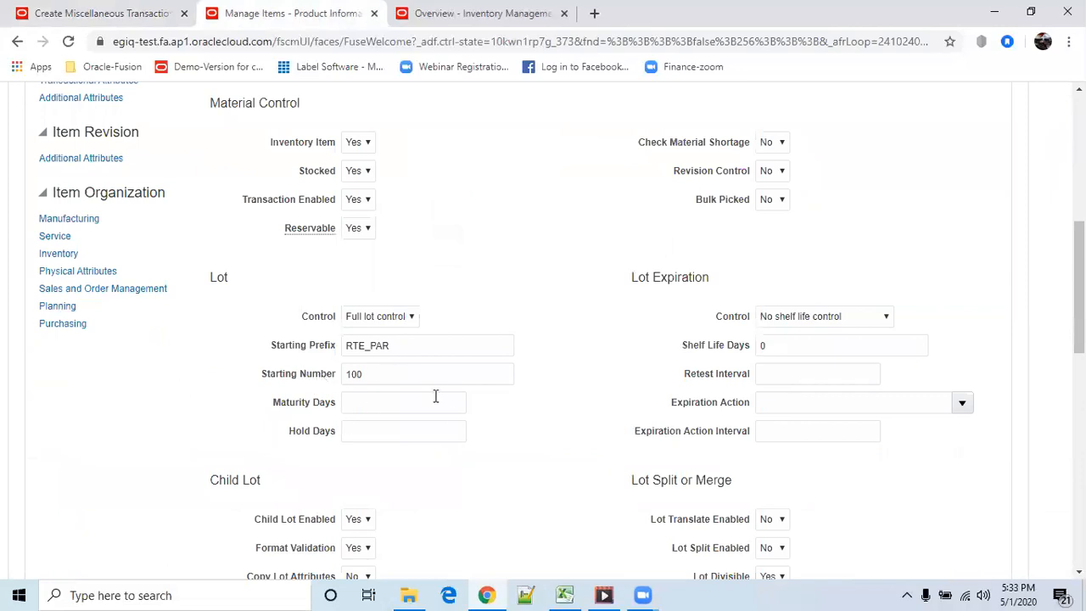
scroll(459, 431, up, 6)
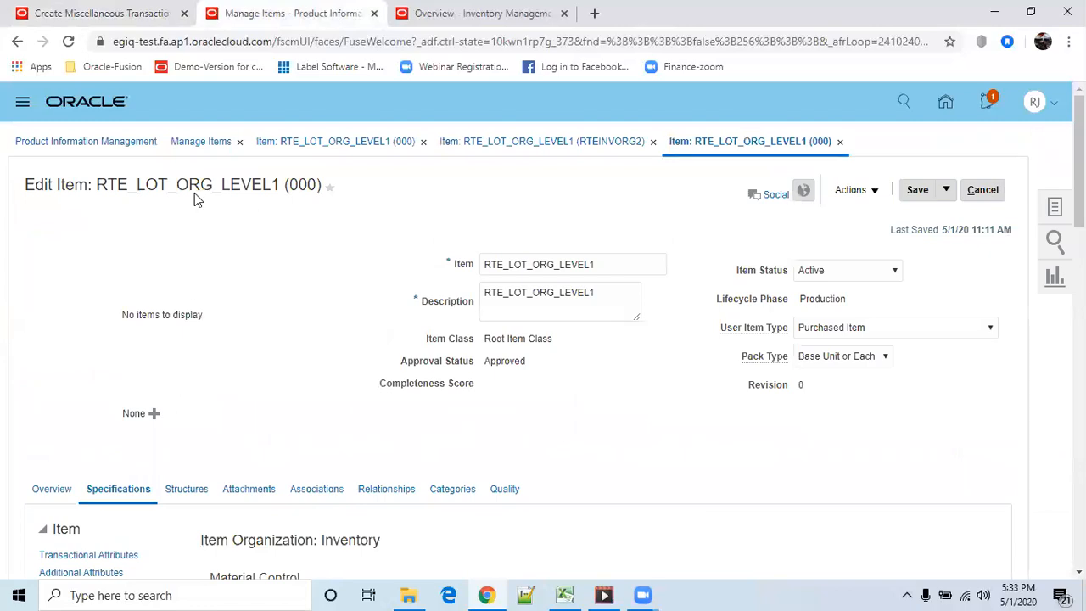
drag(97, 185, 263, 185)
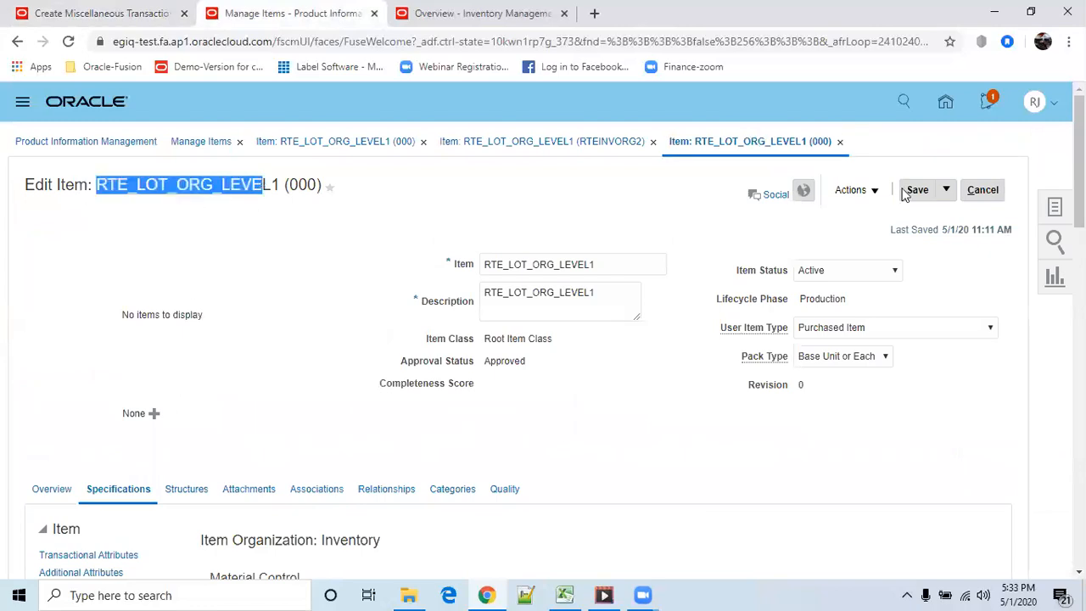
click(983, 190)
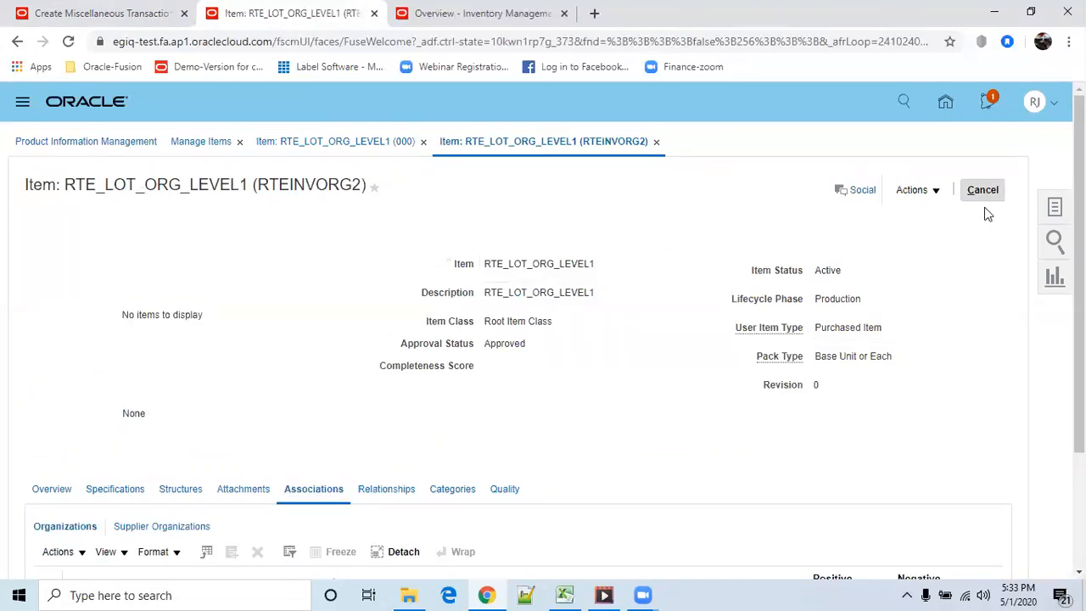
click(983, 190)
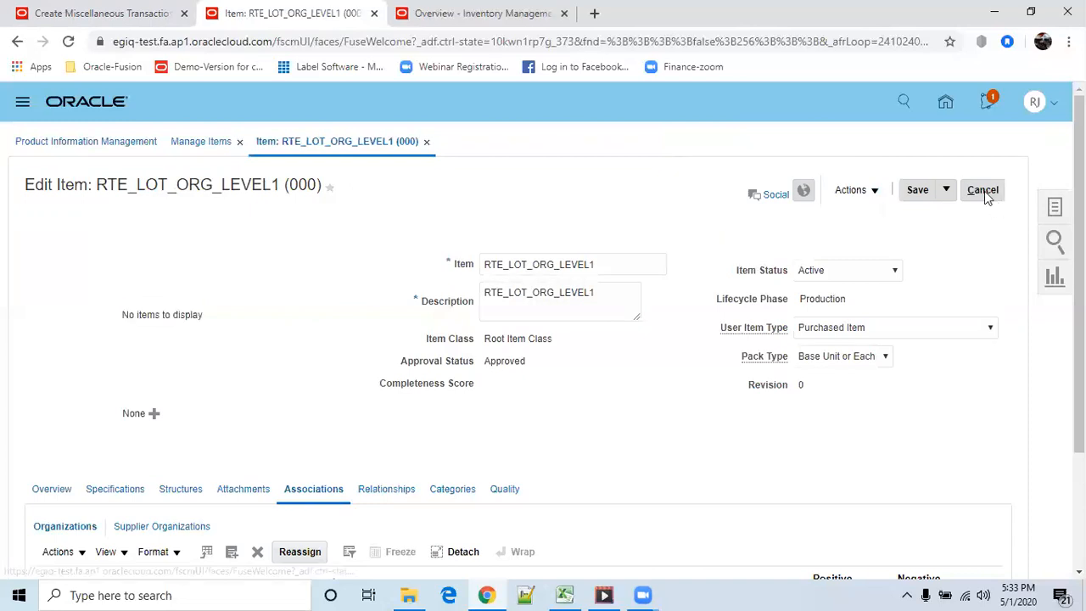
click(983, 190)
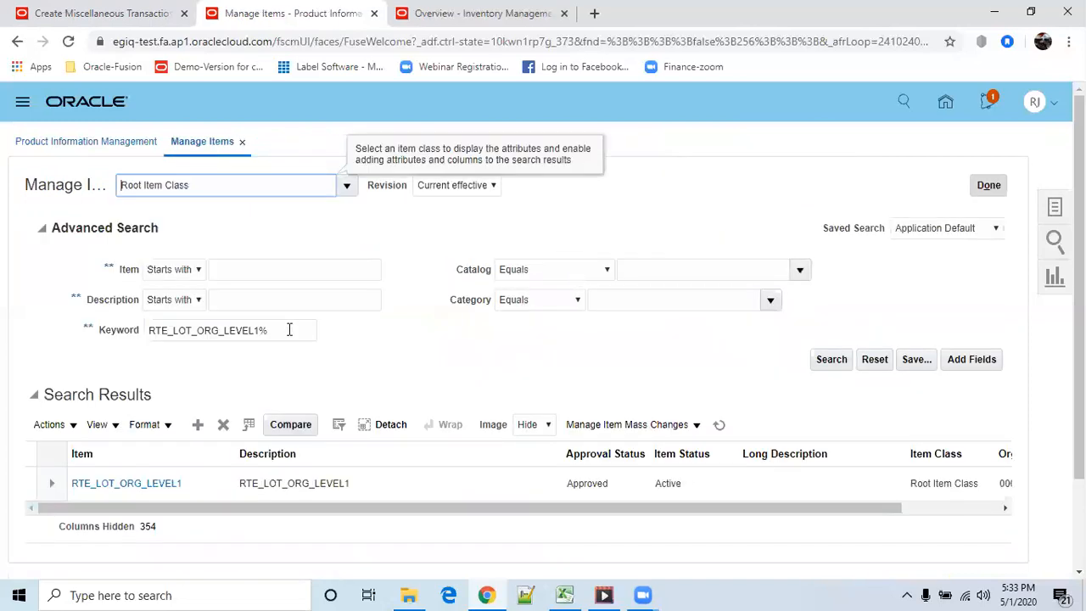
Clear the keyword criterion, search for items starting with Item_Parent_lot_creation and open the matching master item
triple_click(288, 330)
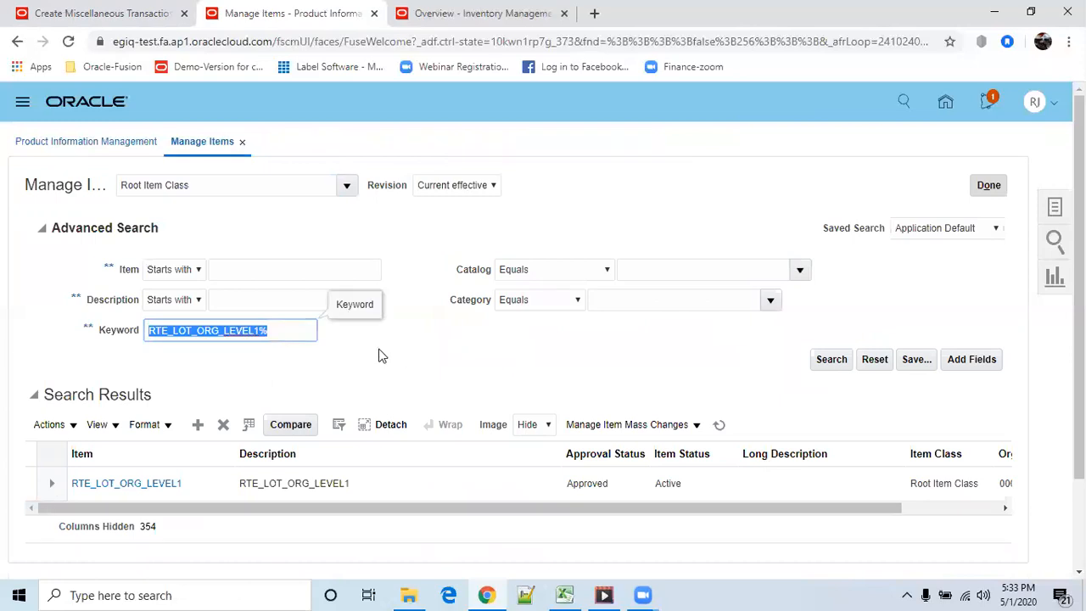
key(BackSpace)
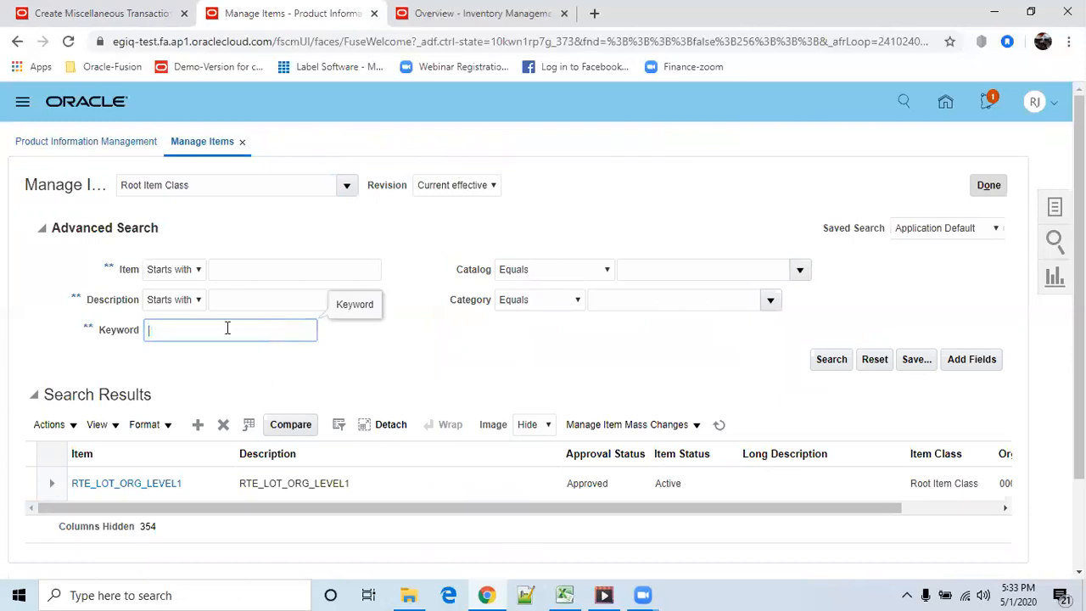
click(252, 271)
text(Item_Parent_lot_creation)
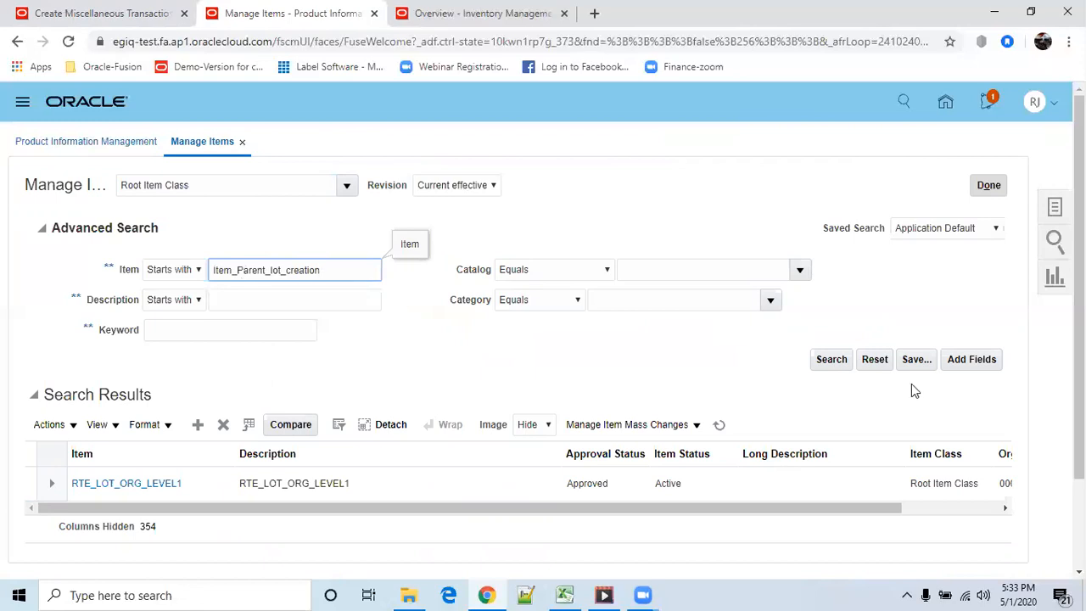
click(825, 361)
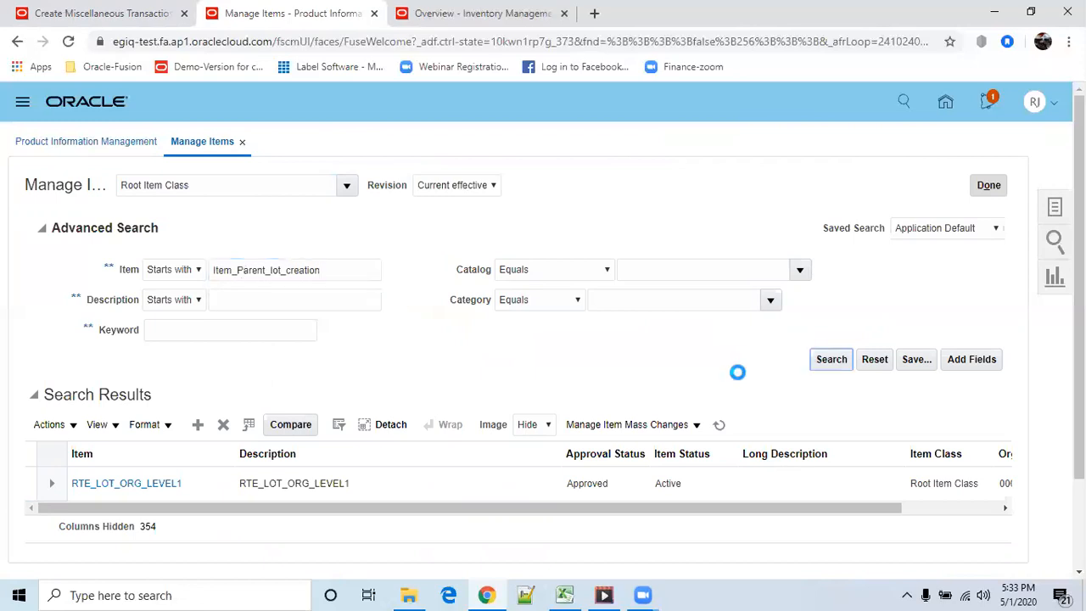
click(145, 354)
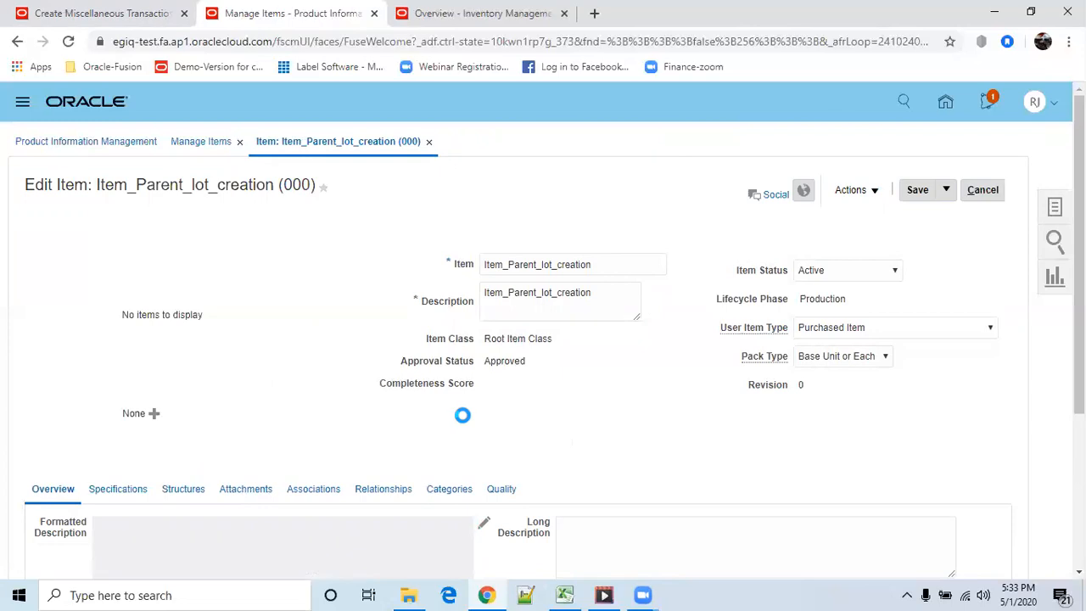
Examine the lot prefix and starting number in the Inventory specifications of Item_Parent_lot_creation
scroll(229, 460, down, 4)
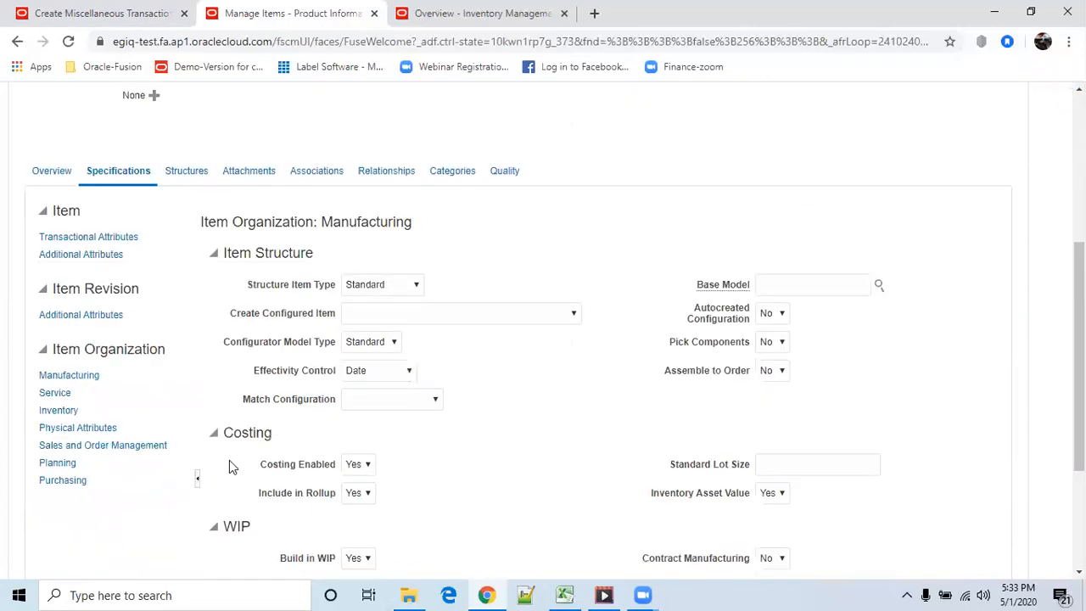
click(58, 411)
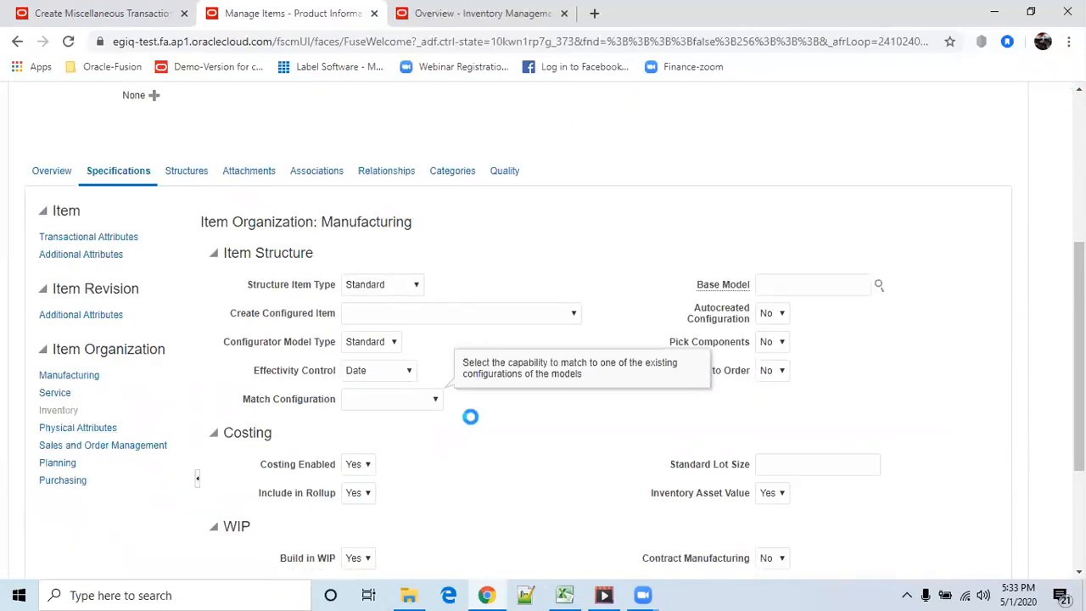
scroll(467, 420, down, 2)
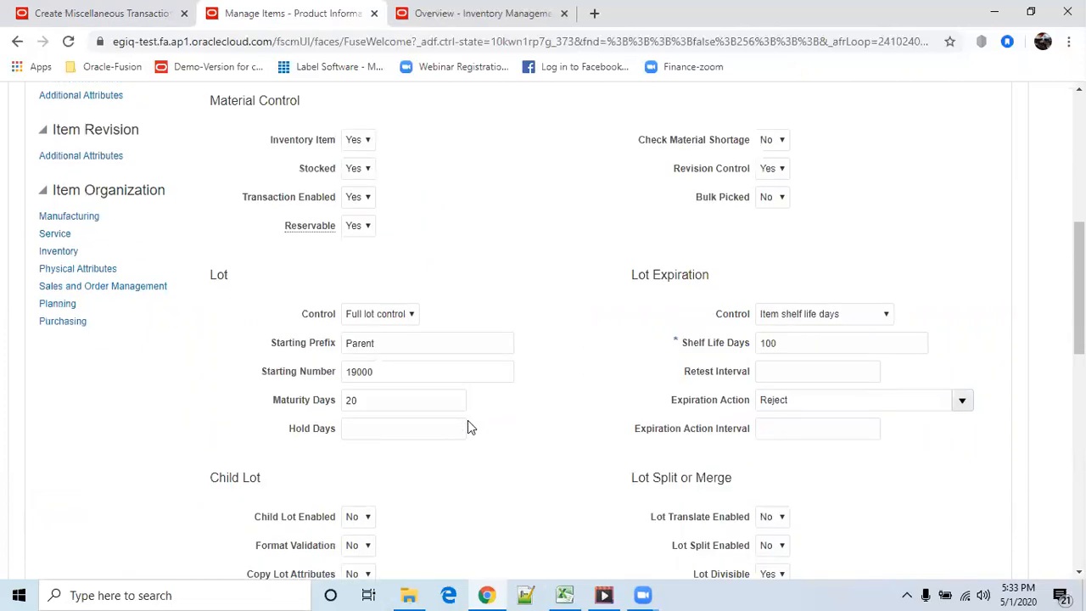
double_click(358, 374)
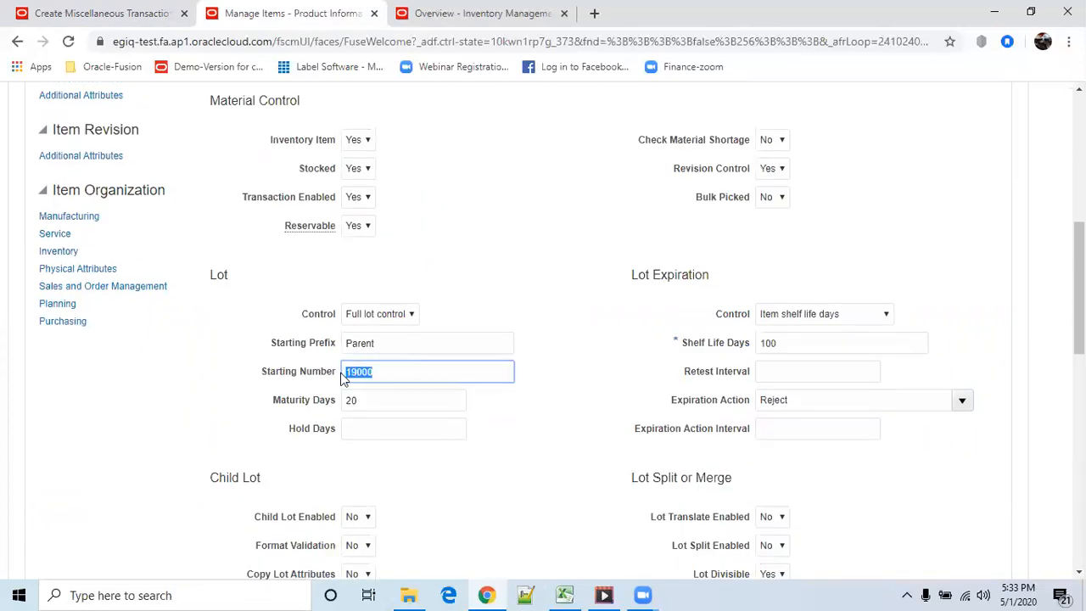
Return to the miscellaneous transaction and set the line quantity to 200
click(62, 12)
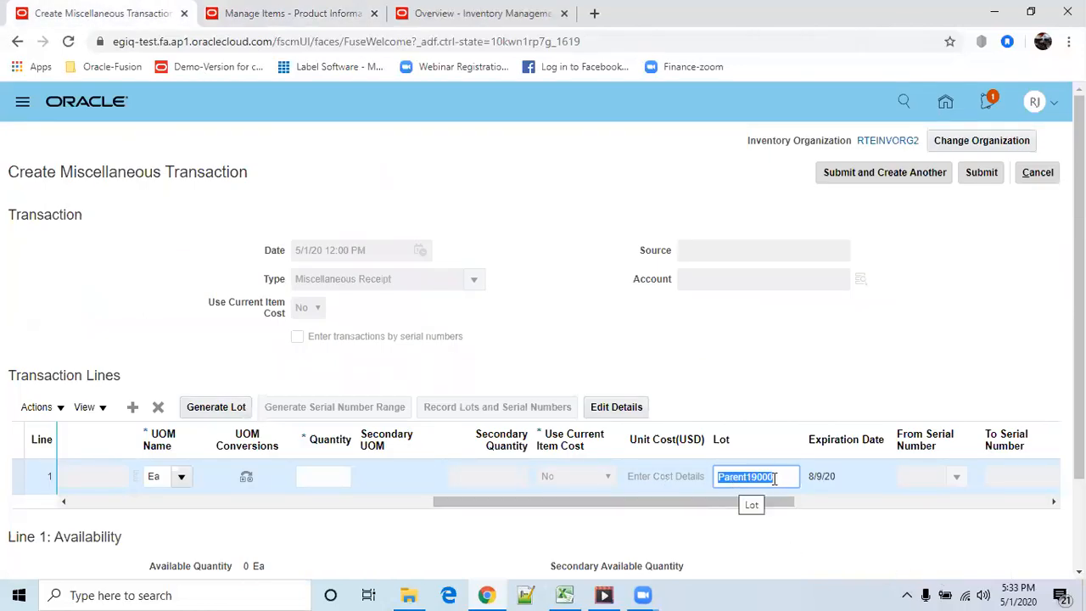
drag(741, 509, 573, 501)
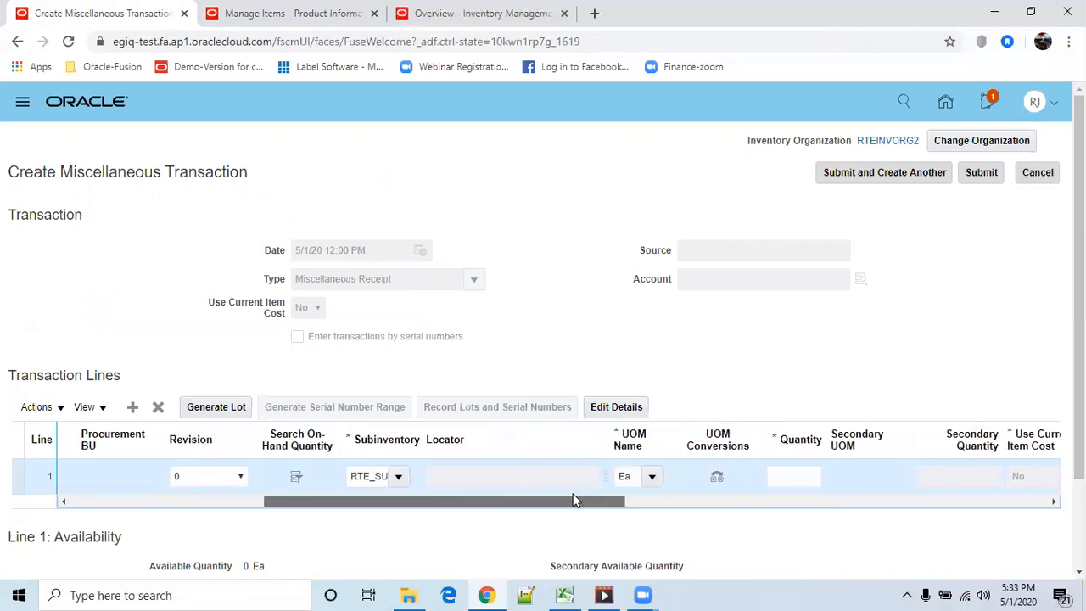
click(797, 479)
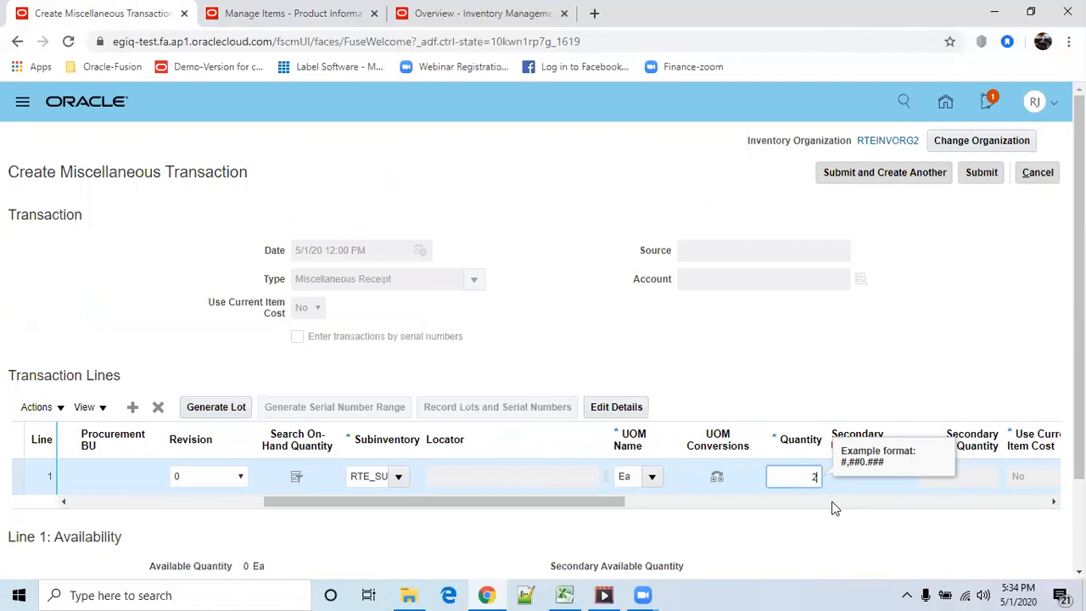
key(Tab)
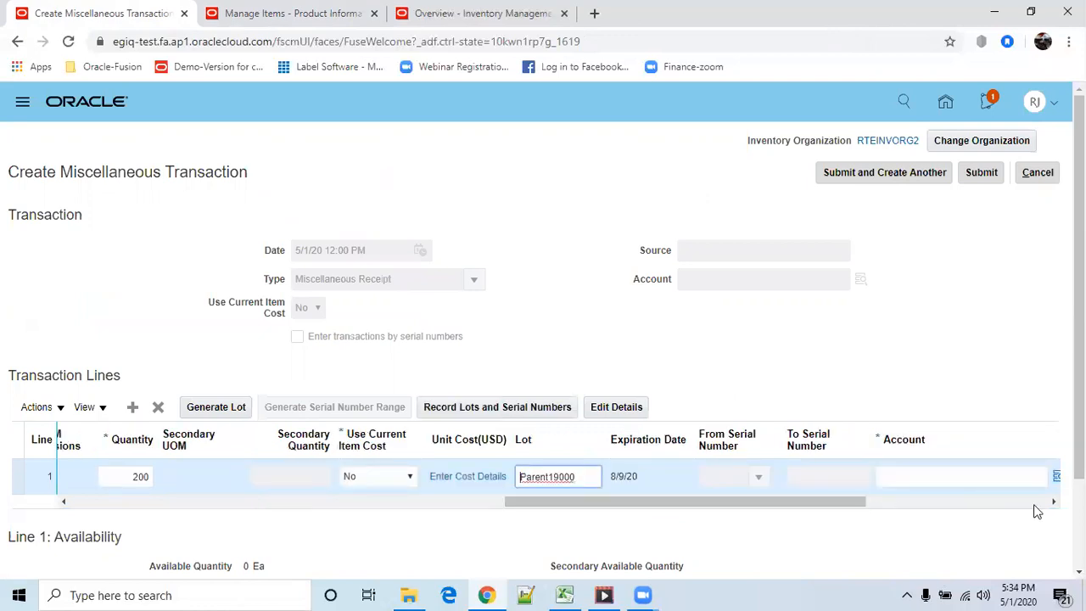
drag(786, 506, 882, 508)
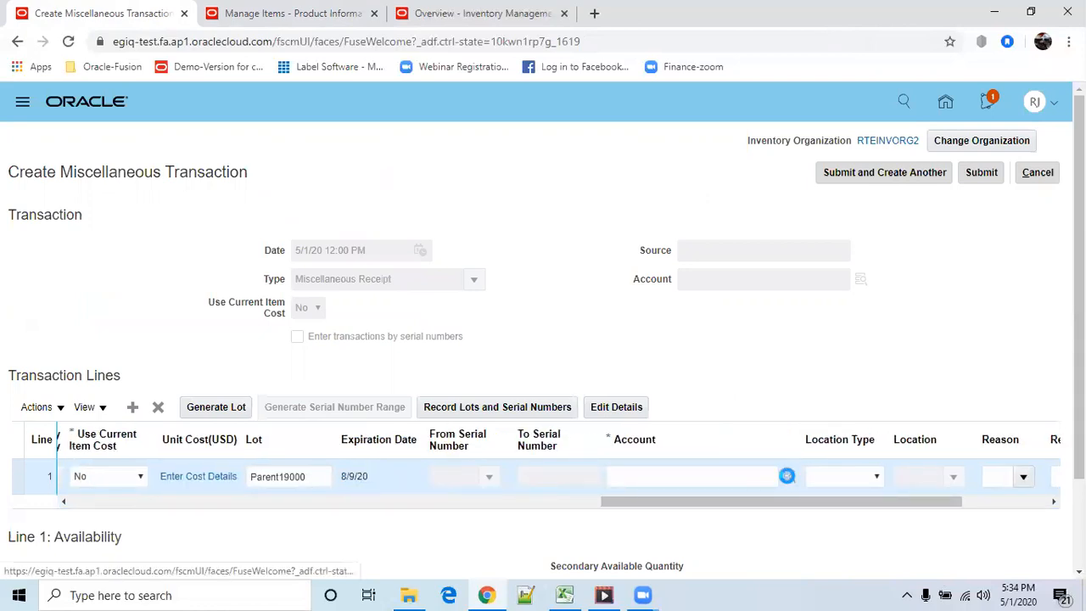
click(786, 476)
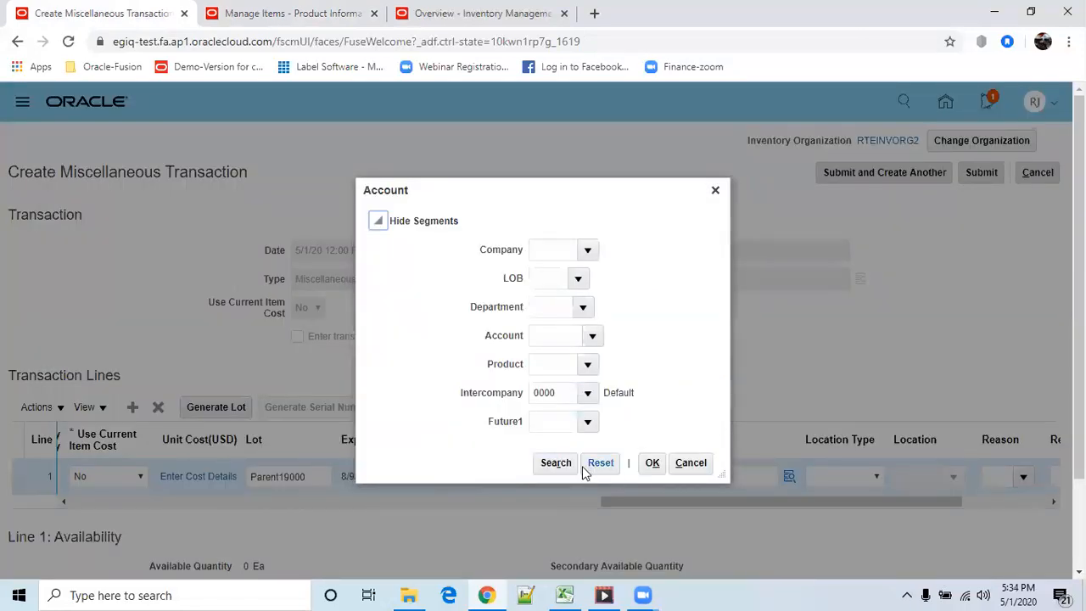
click(550, 462)
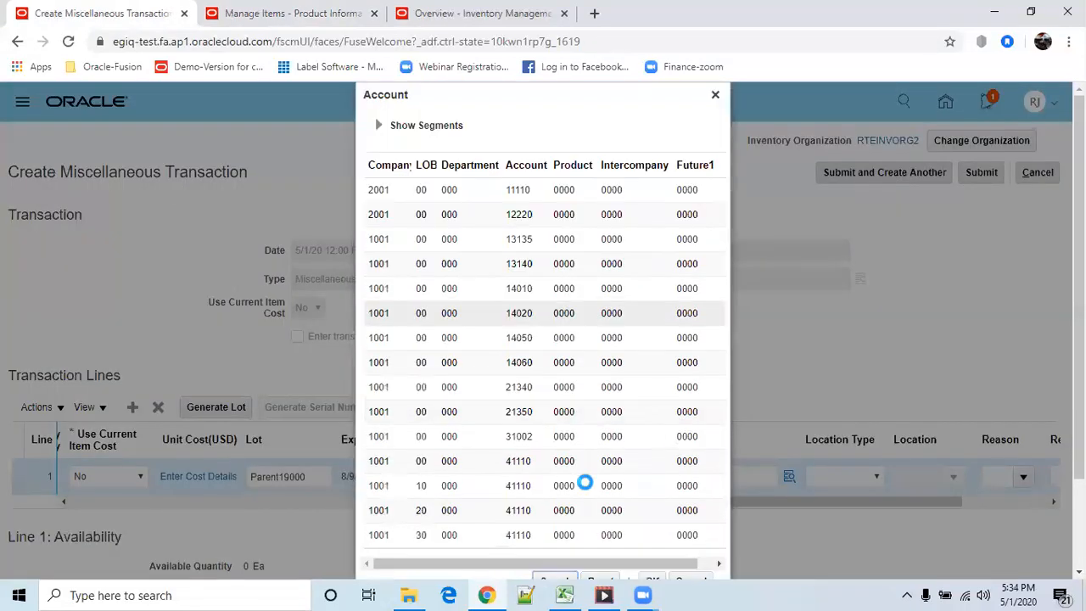
click(448, 362)
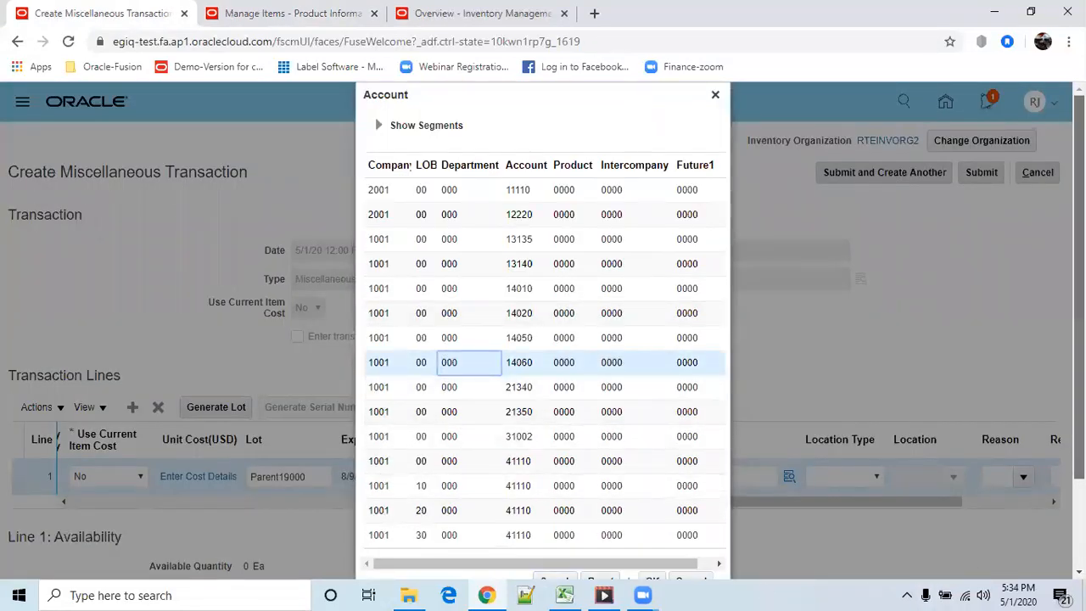
scroll(620, 501, down, 1)
click(652, 527)
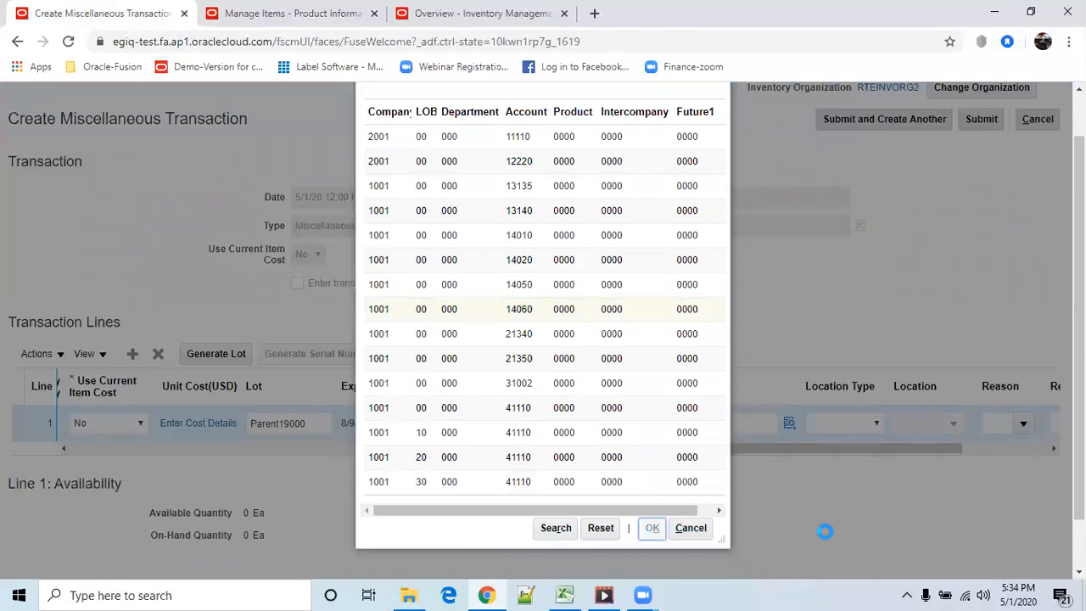
Try to add another transaction line after the Item_Parent_lot_creation line
drag(722, 452, 114, 478)
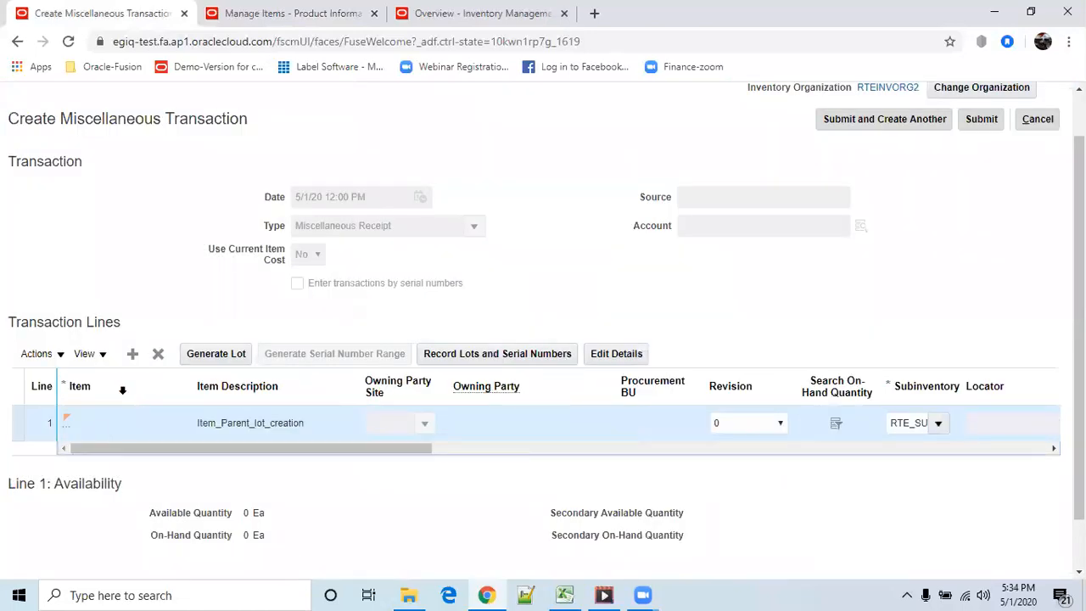
click(133, 353)
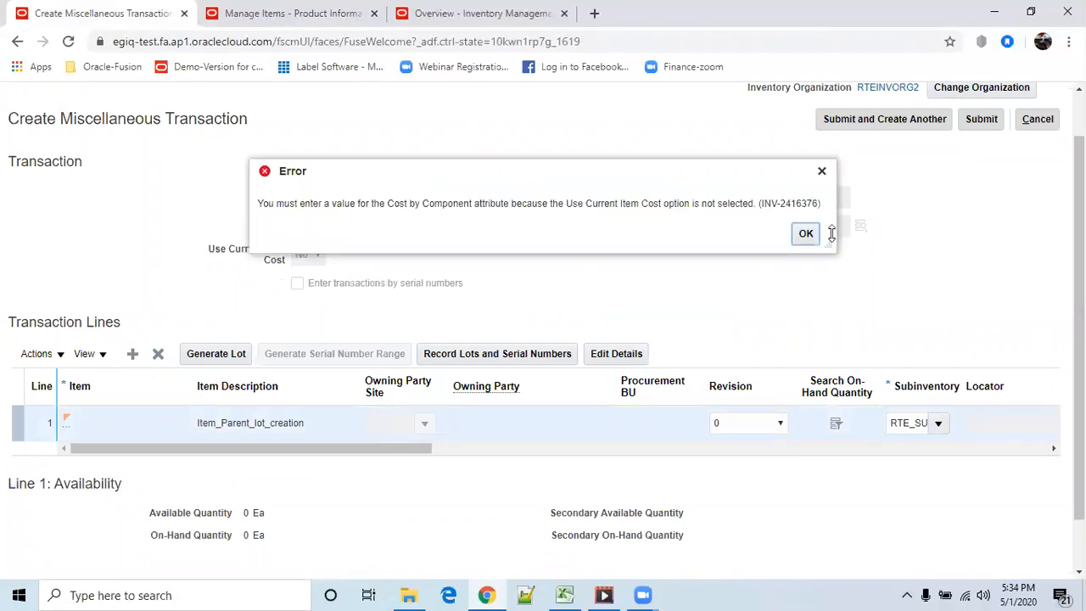
click(805, 233)
Open the details of transaction line 1 and its cost-by-component entry
click(605, 406)
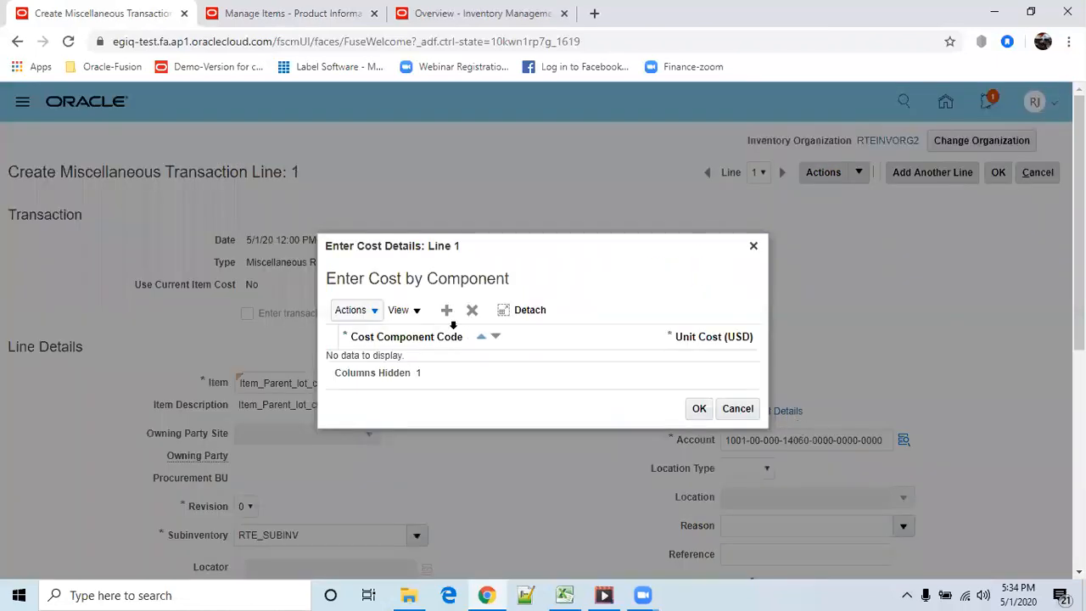
Add an Item price cost component with a unit cost of 35 USD to line 1
click(446, 309)
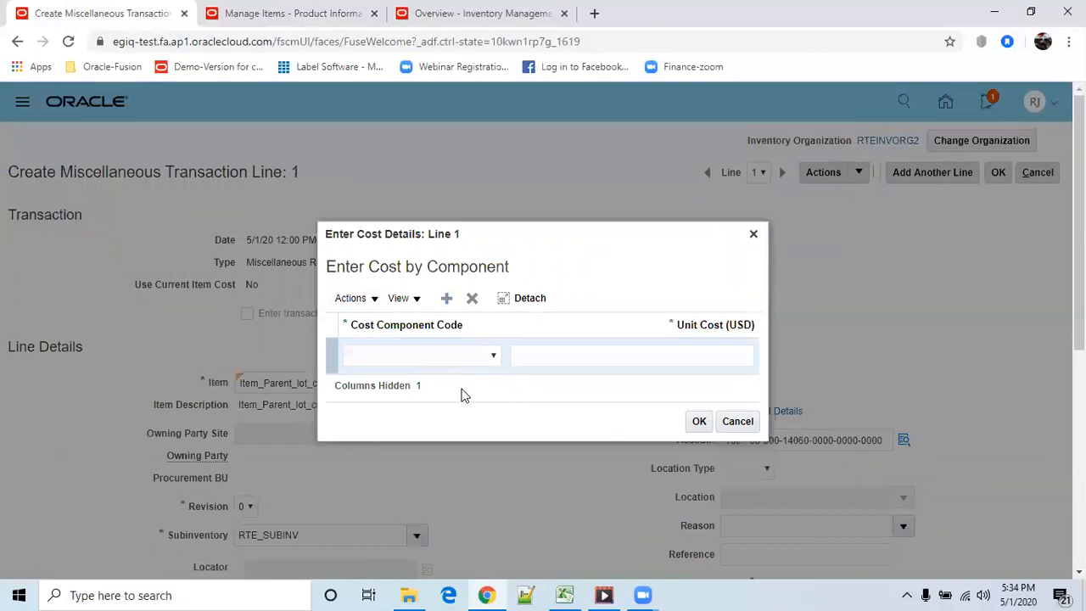
click(493, 355)
click(458, 384)
click(655, 355)
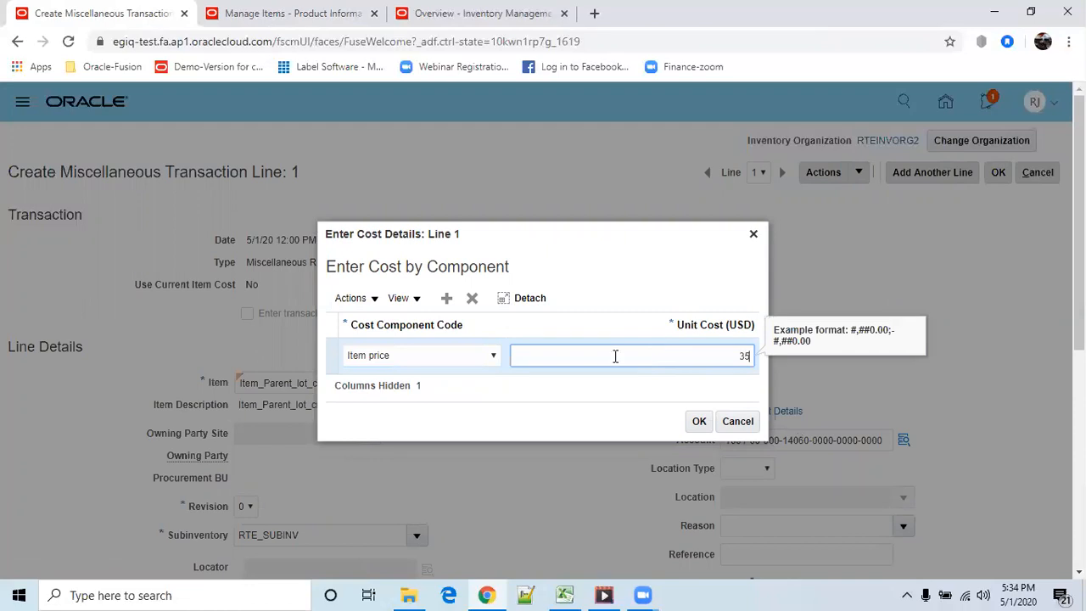
Add a Nonrecoverable tax cost component of 2 USD and confirm the cost and line details
click(447, 298)
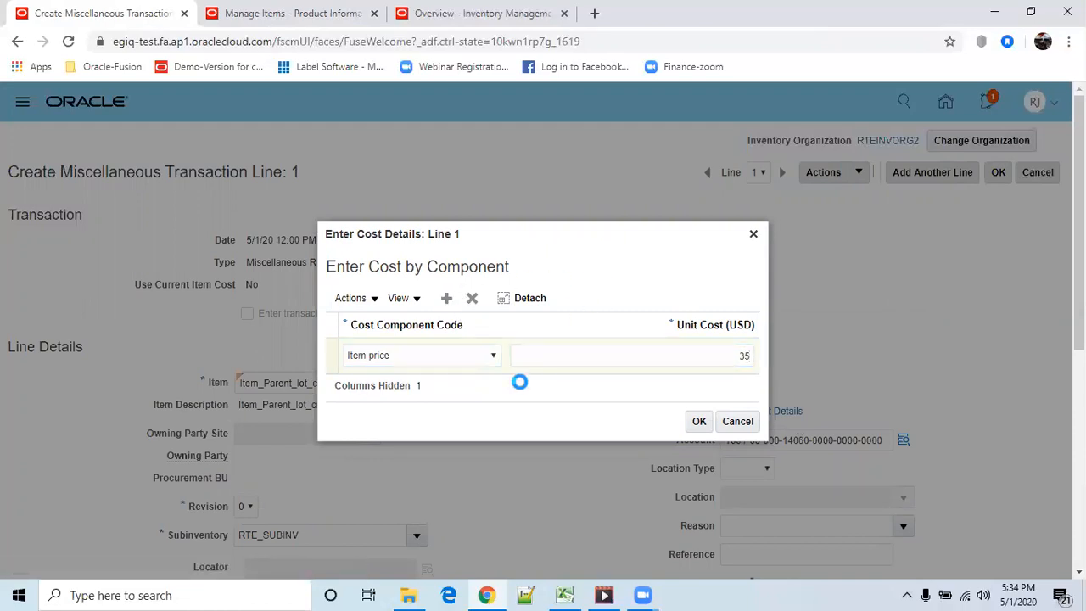
click(497, 338)
click(471, 376)
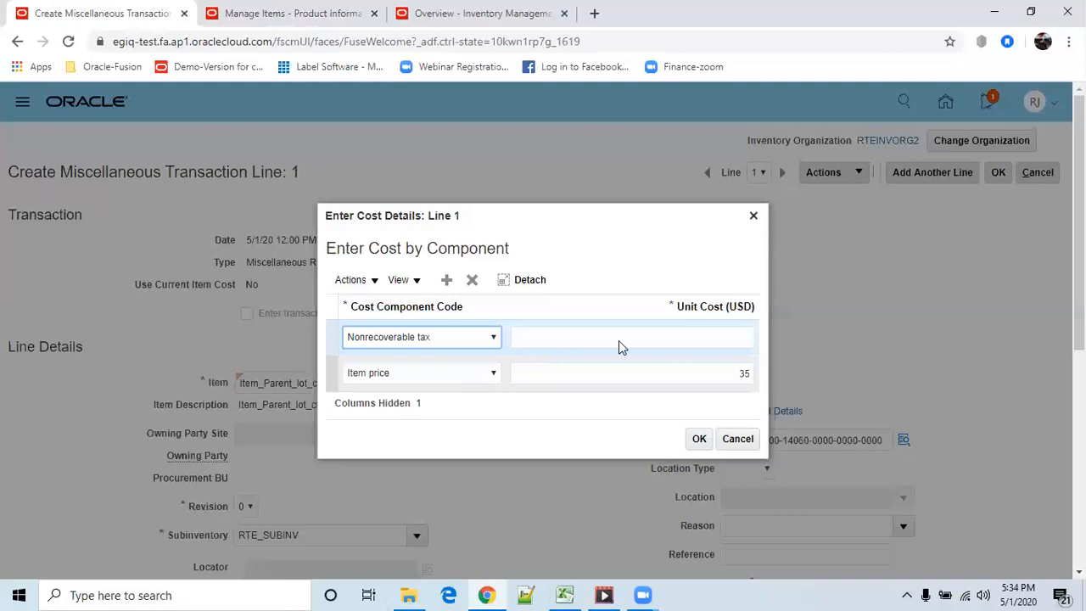
click(708, 335)
text(2)
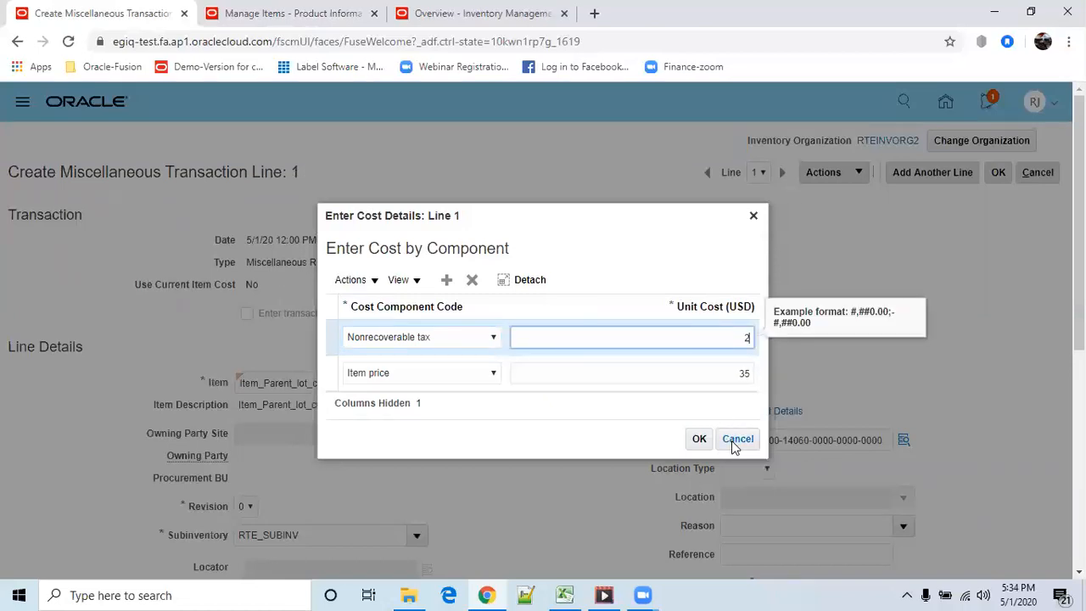
click(701, 439)
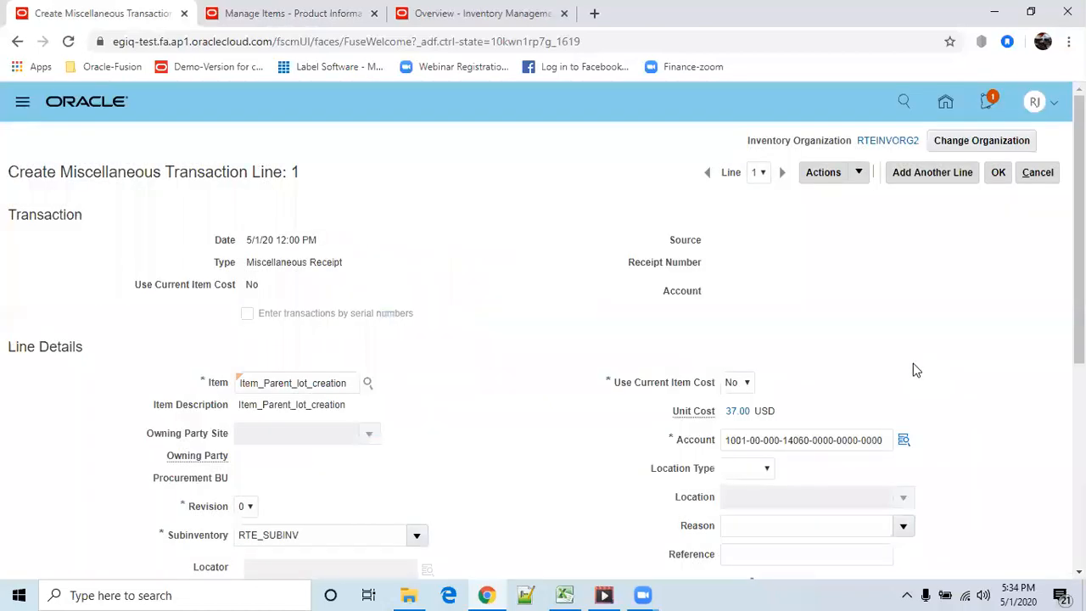
click(998, 172)
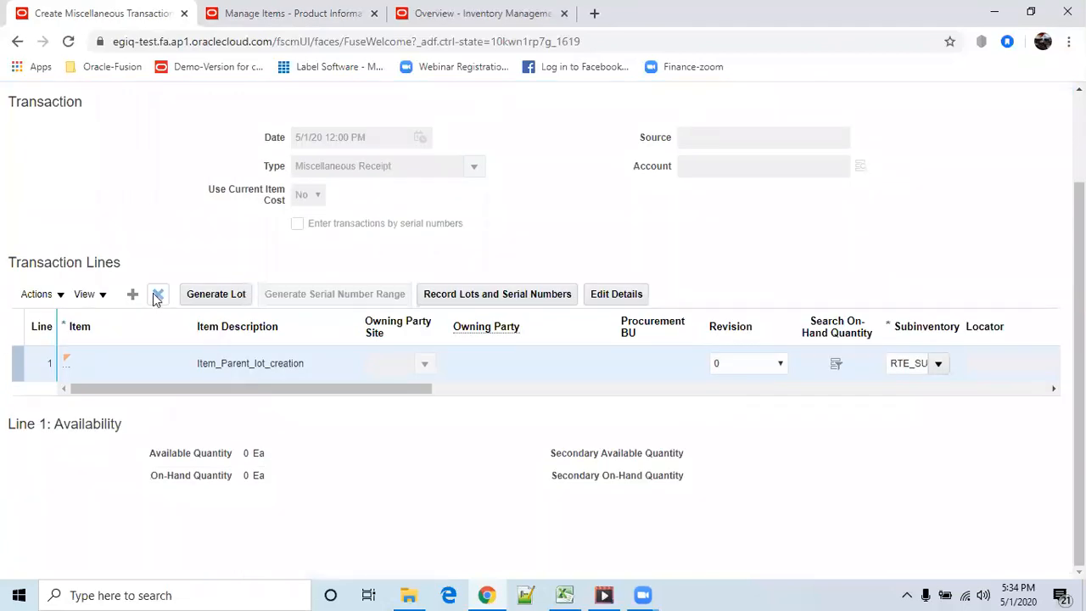
Add another transaction line for the item Item_Parent_lot_creation
click(133, 294)
click(100, 355)
text(Item_Parent_lot_creation)
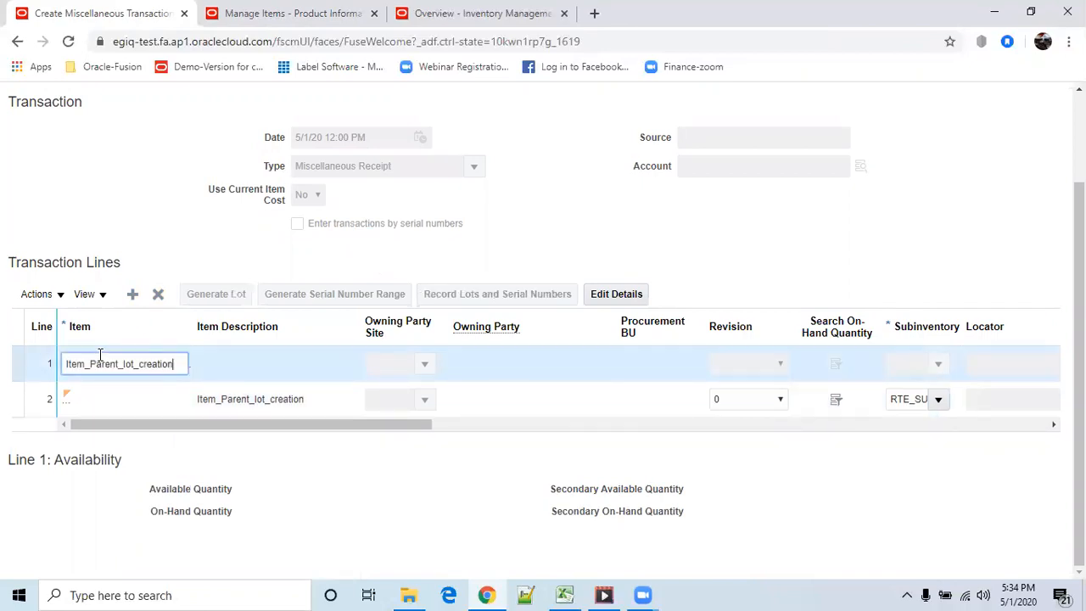
key(Tab)
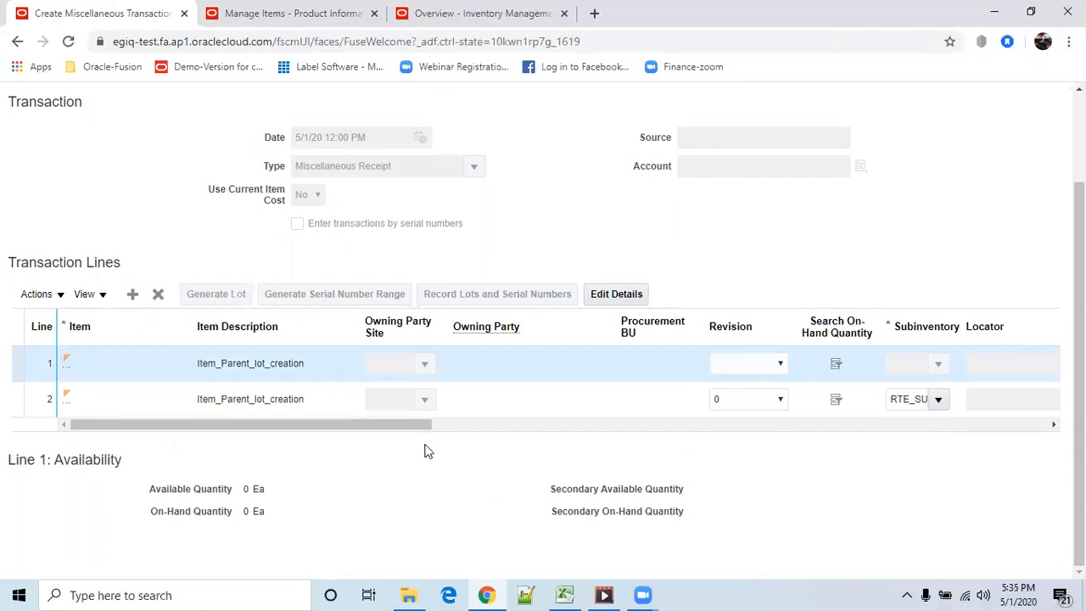
Set the new line's revision to 0 and its subinventory to RTE_SUBINV
click(781, 365)
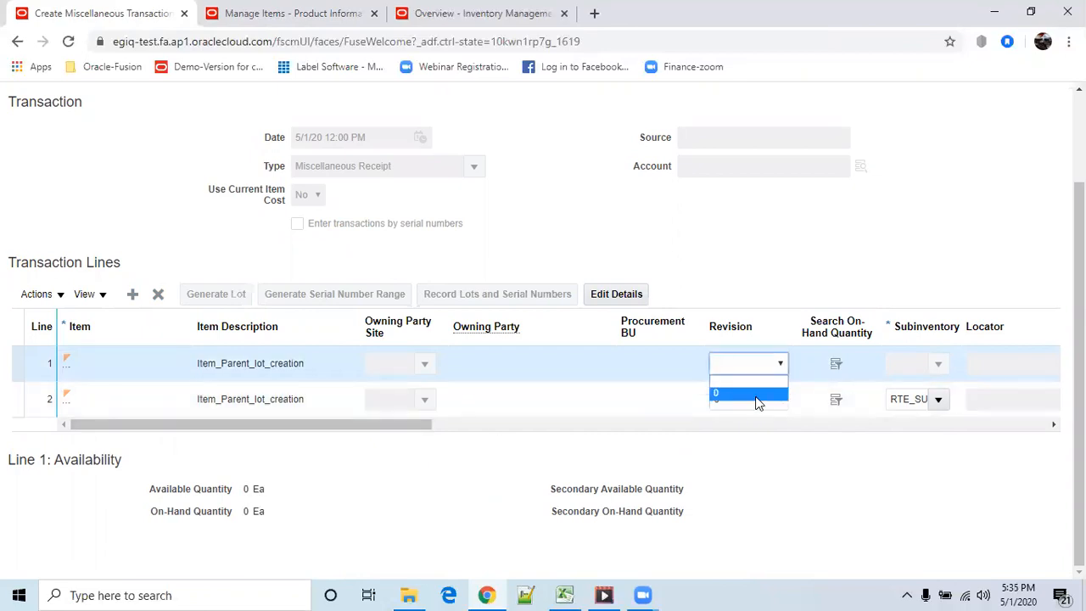
click(754, 397)
drag(353, 433, 562, 430)
click(367, 363)
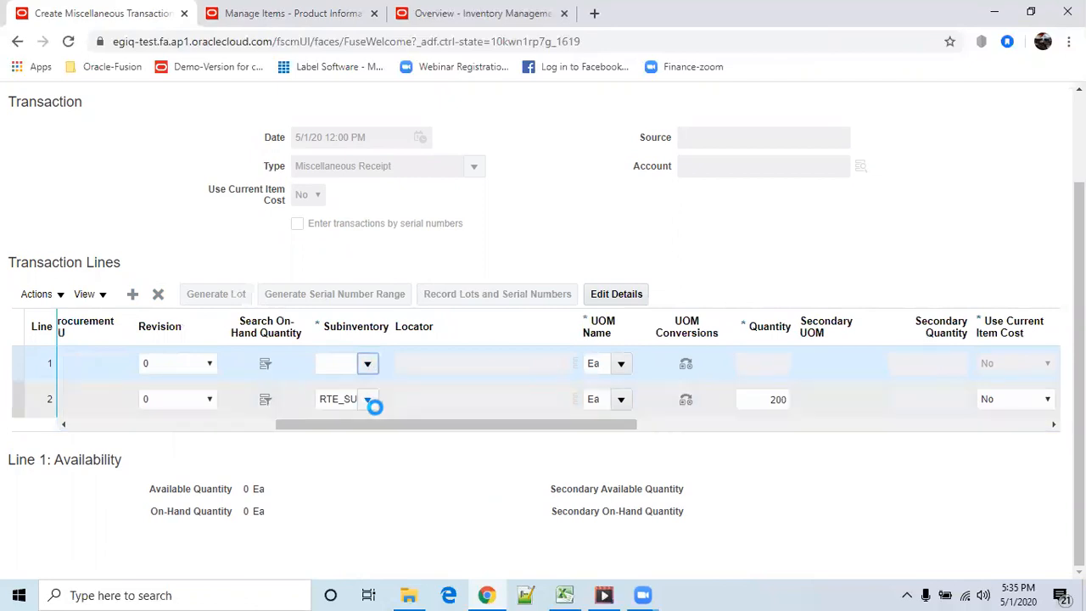
click(390, 397)
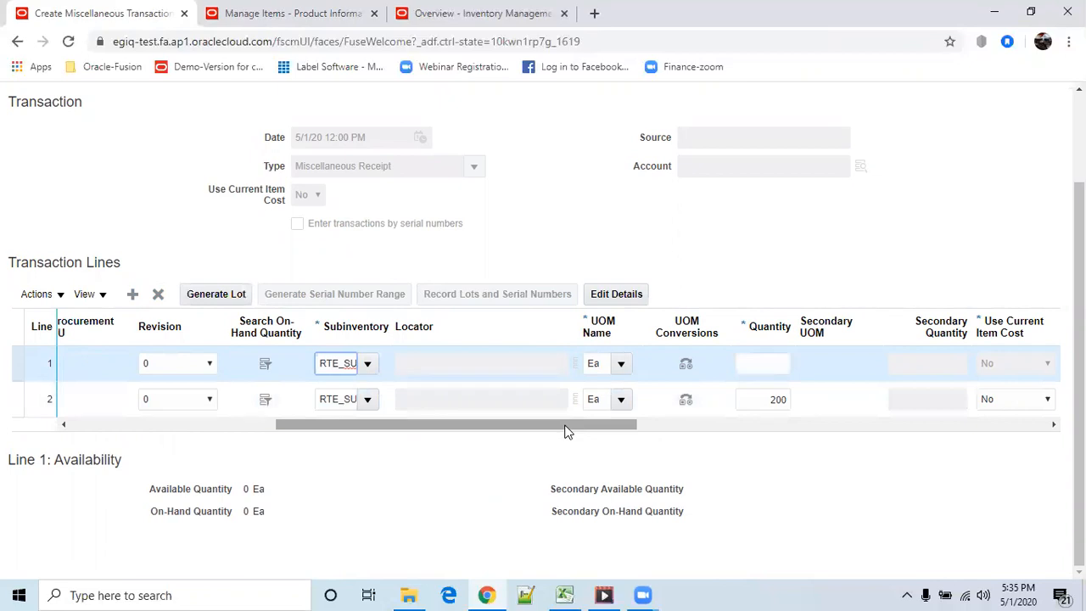
Enter a quantity of 300 on the new line and generate its lot number
click(769, 360)
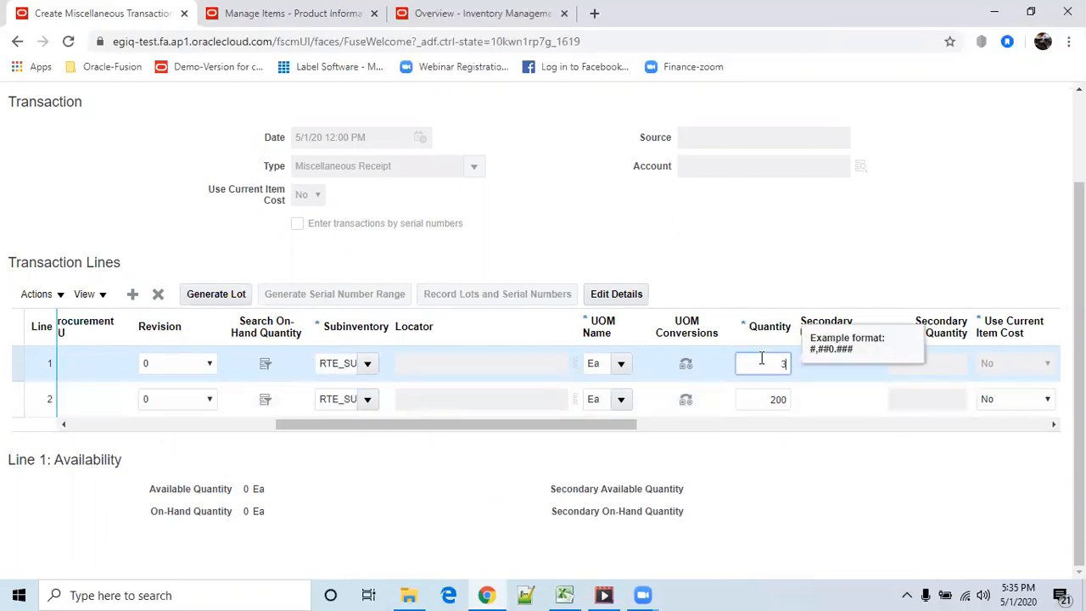
text(300)
key(Tab)
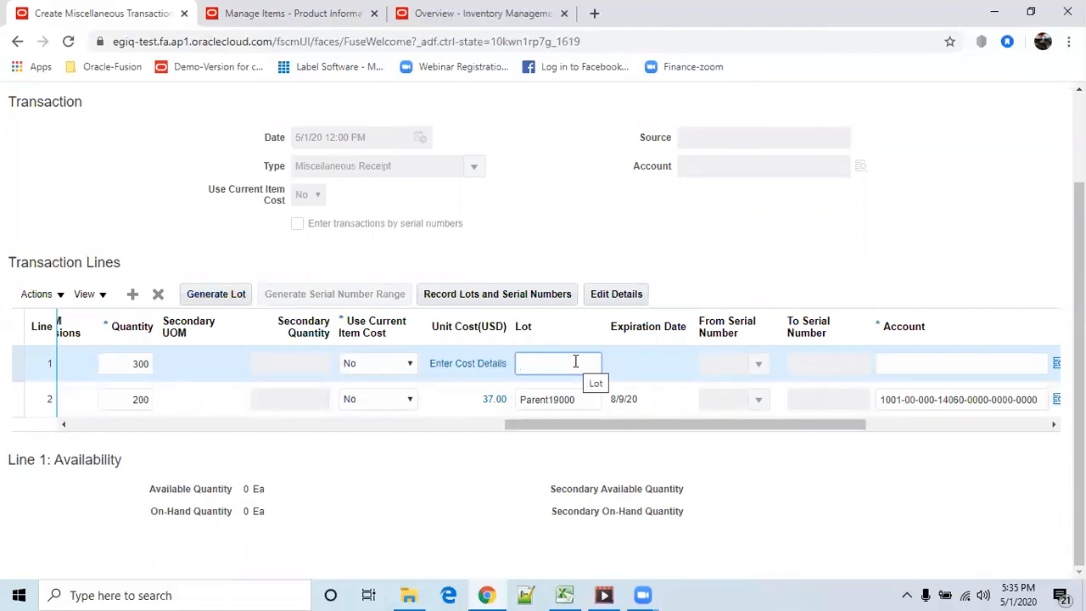
click(212, 295)
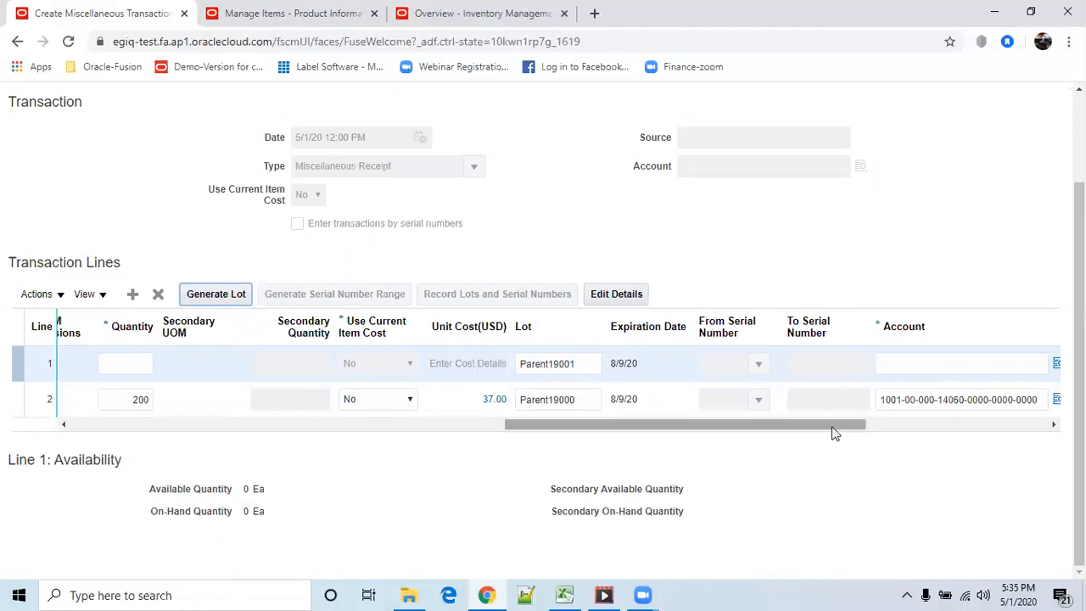
drag(834, 425, 894, 433)
click(878, 366)
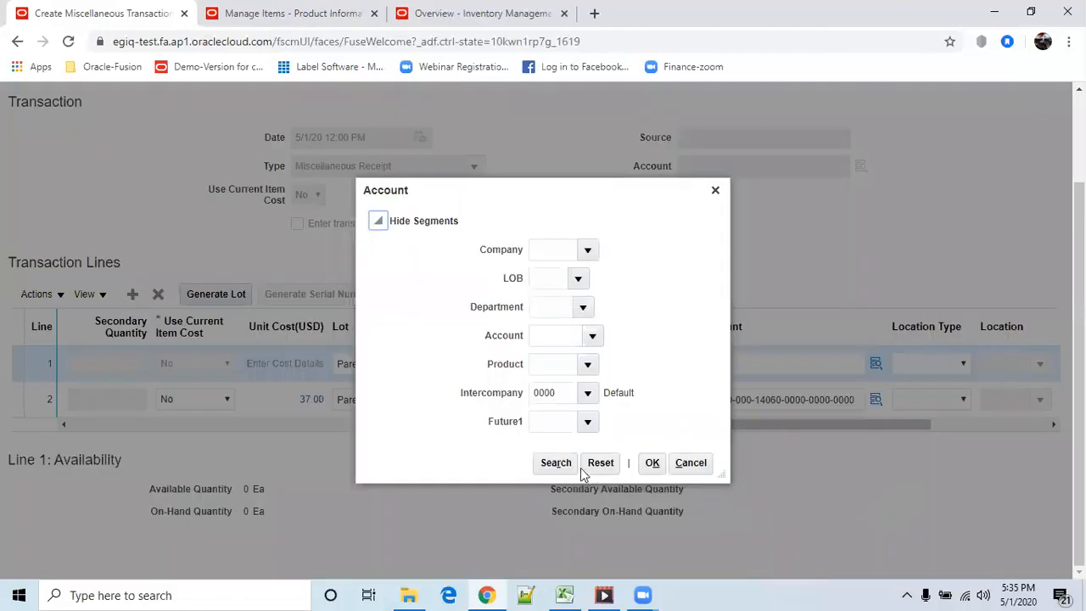
click(564, 464)
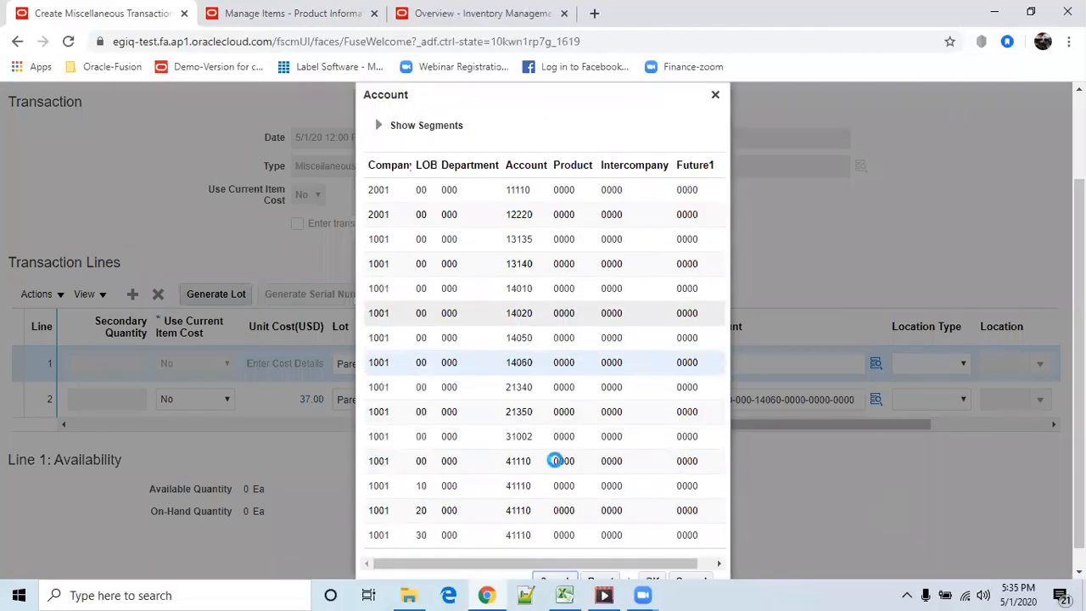
click(521, 387)
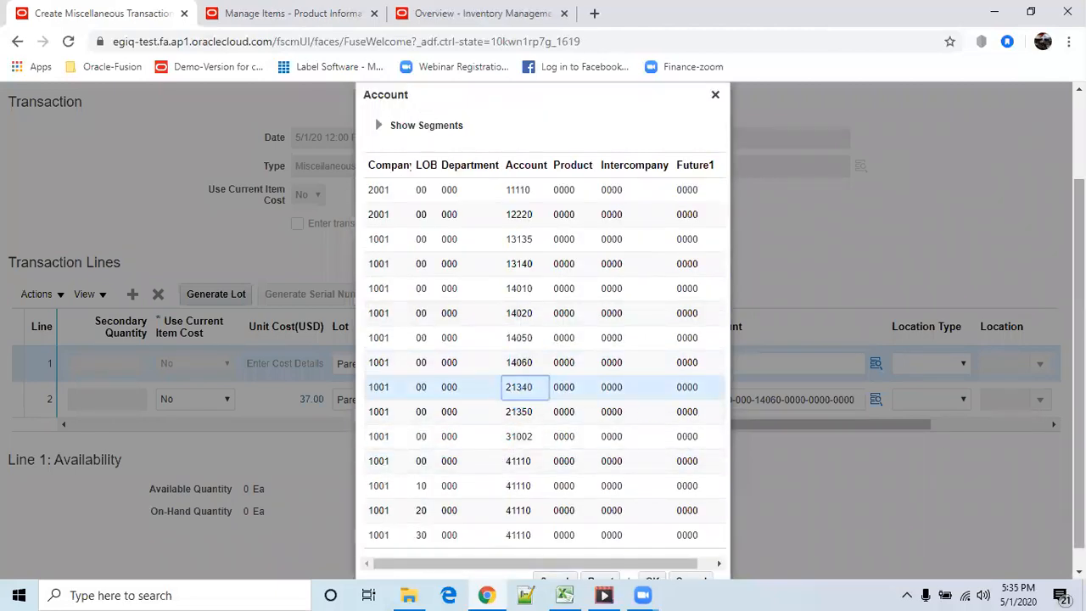
scroll(897, 507, down, 1)
click(651, 557)
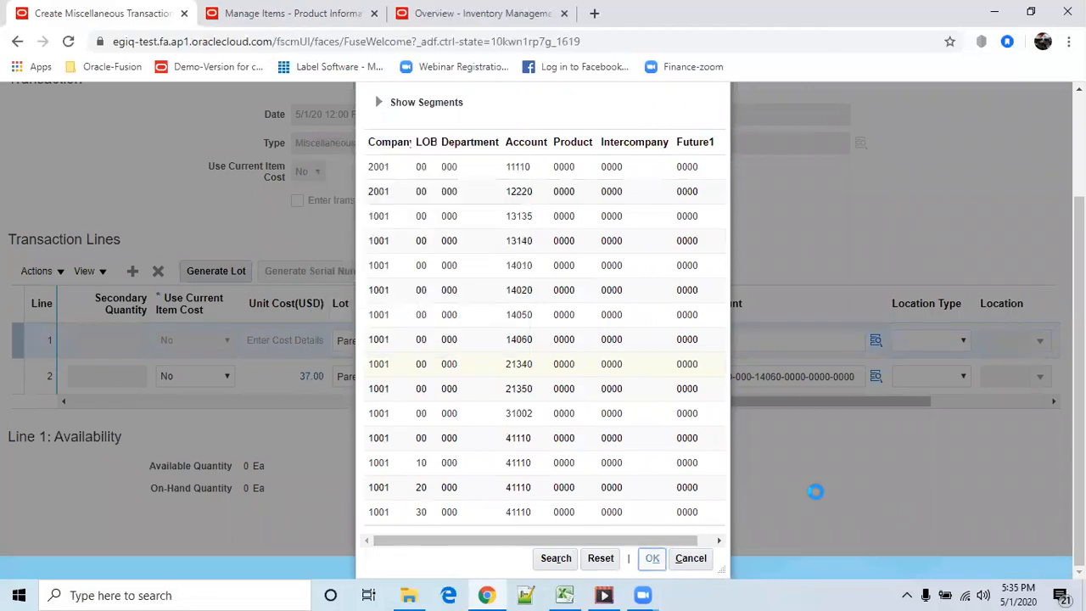
Try to submit the miscellaneous transaction and dismiss the resulting dialog
scroll(819, 497, up, 3)
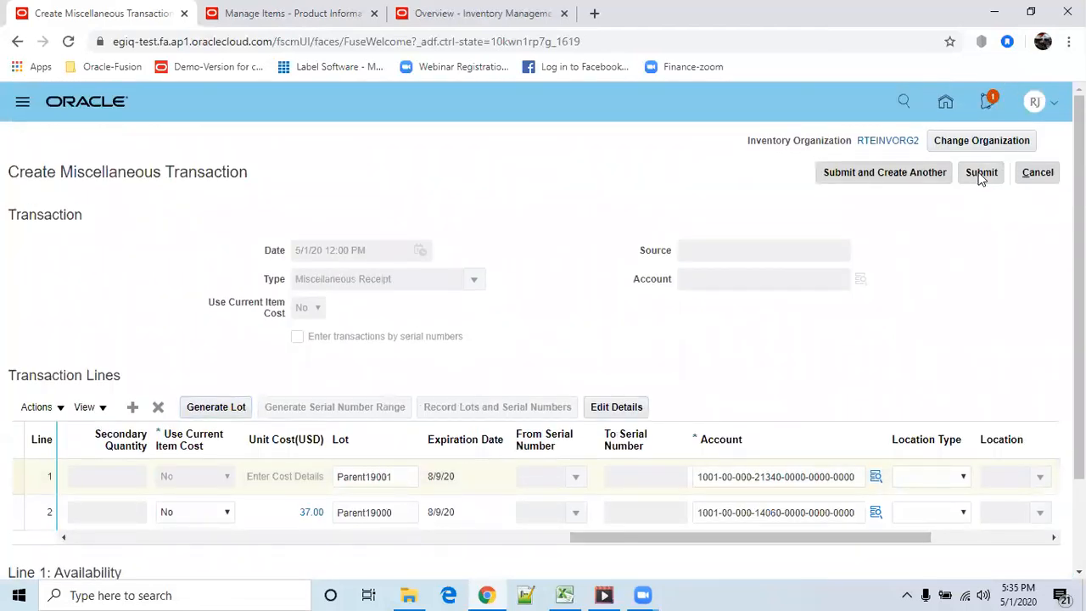
click(980, 177)
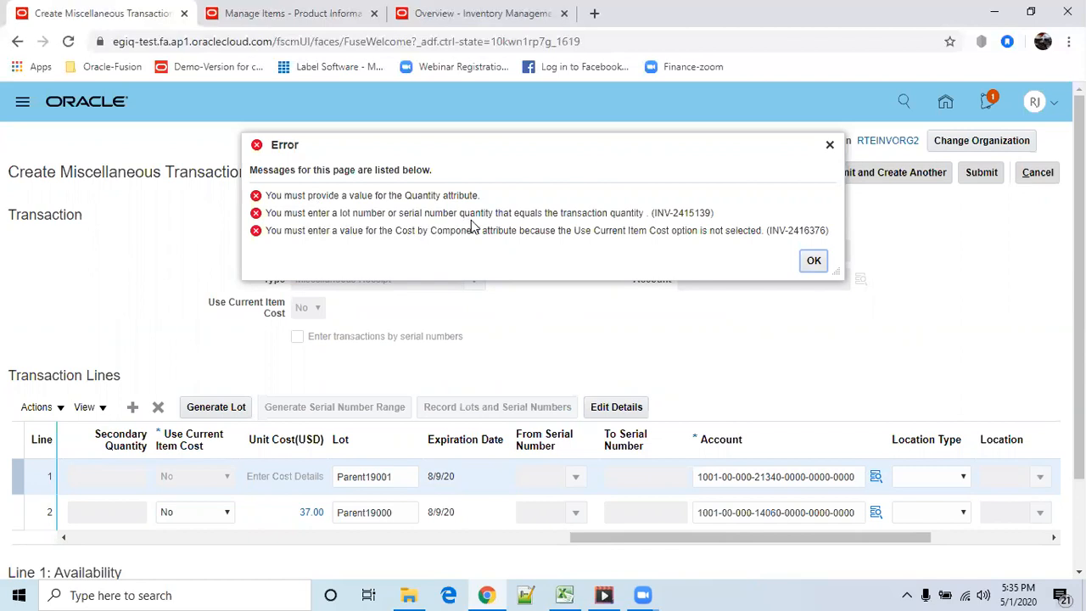
click(815, 262)
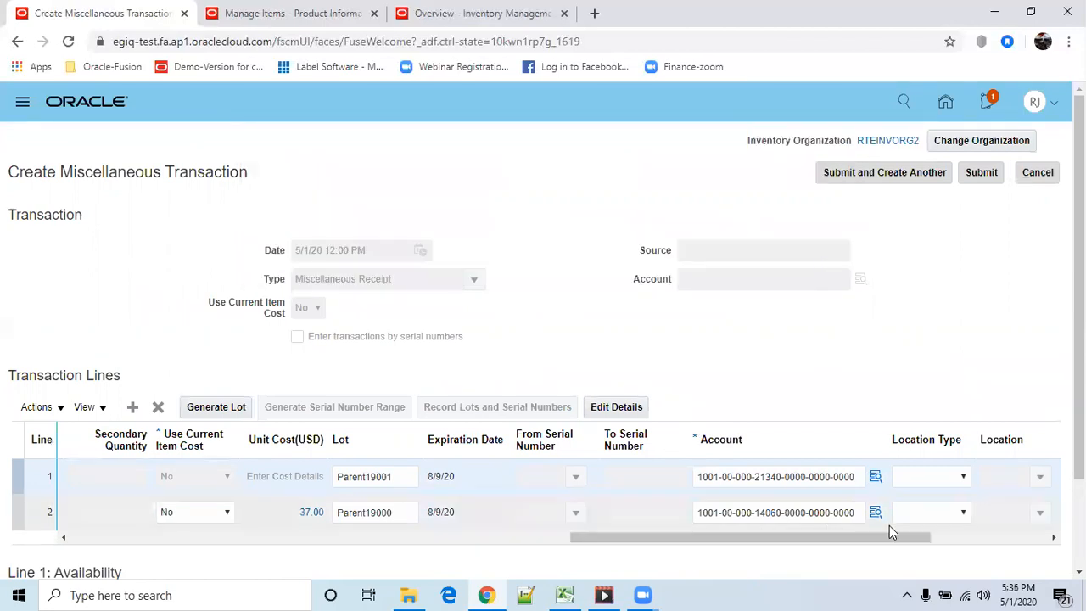
Set the quantity of transaction line 1 to 100
drag(899, 538, 693, 538)
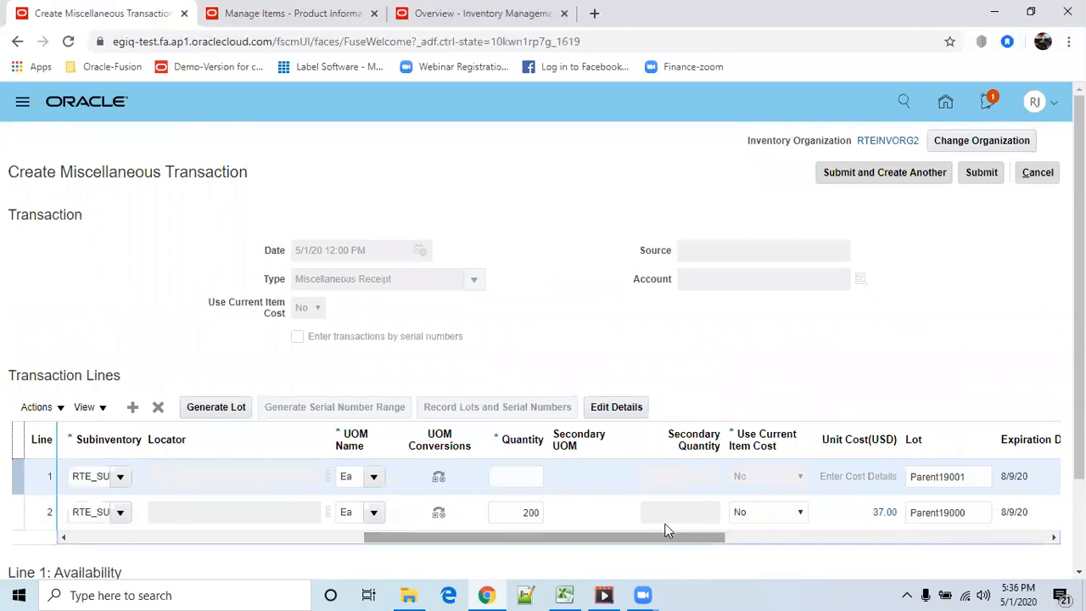
click(514, 476)
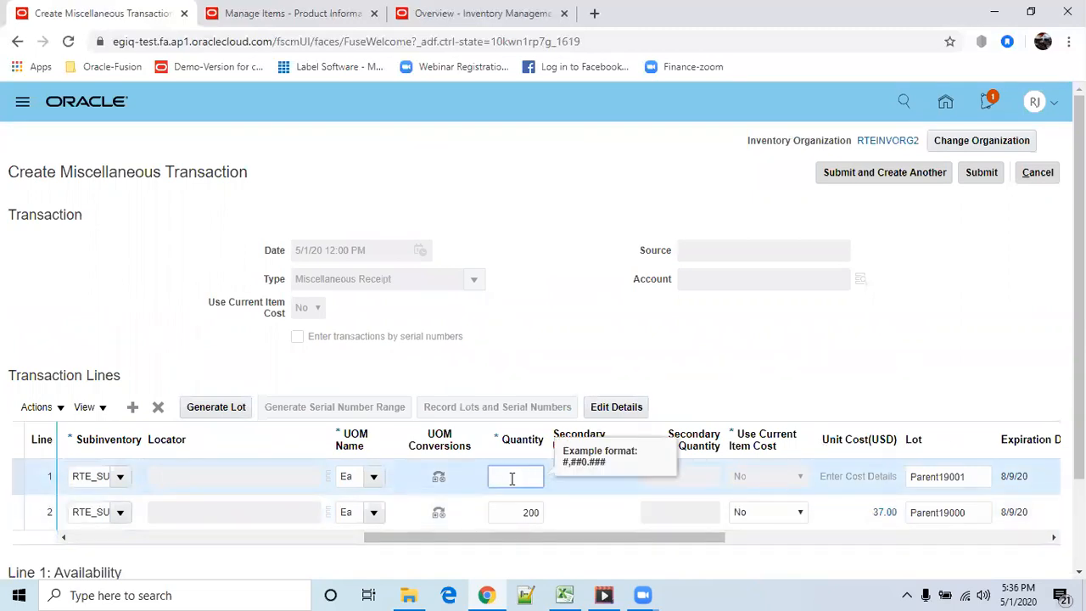
key(Tab)
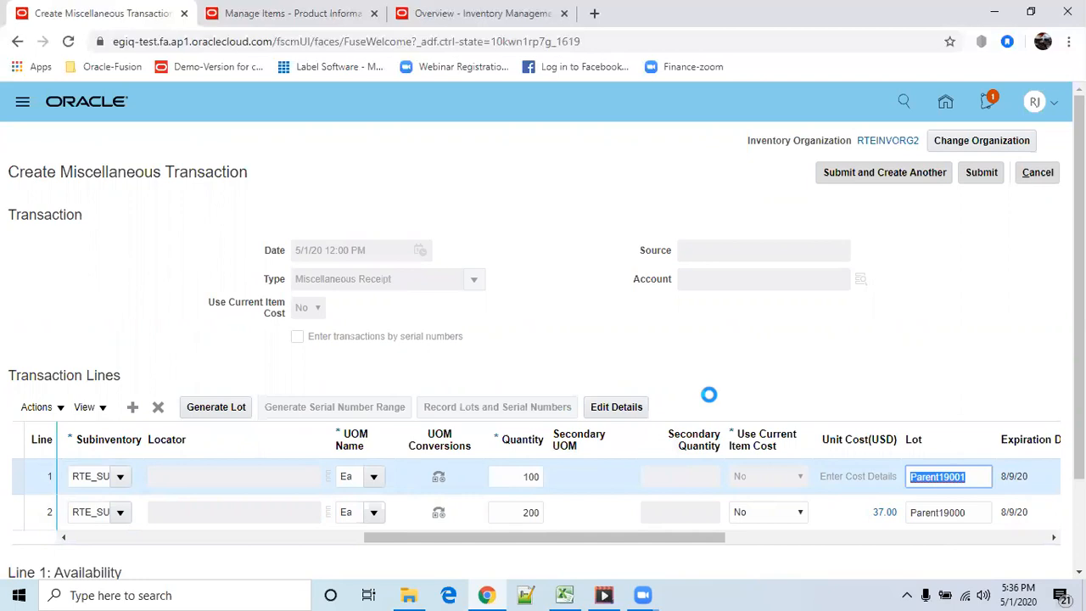
Open line 1's cost details and add an Item price component with a unit cost of 12 USD
click(635, 408)
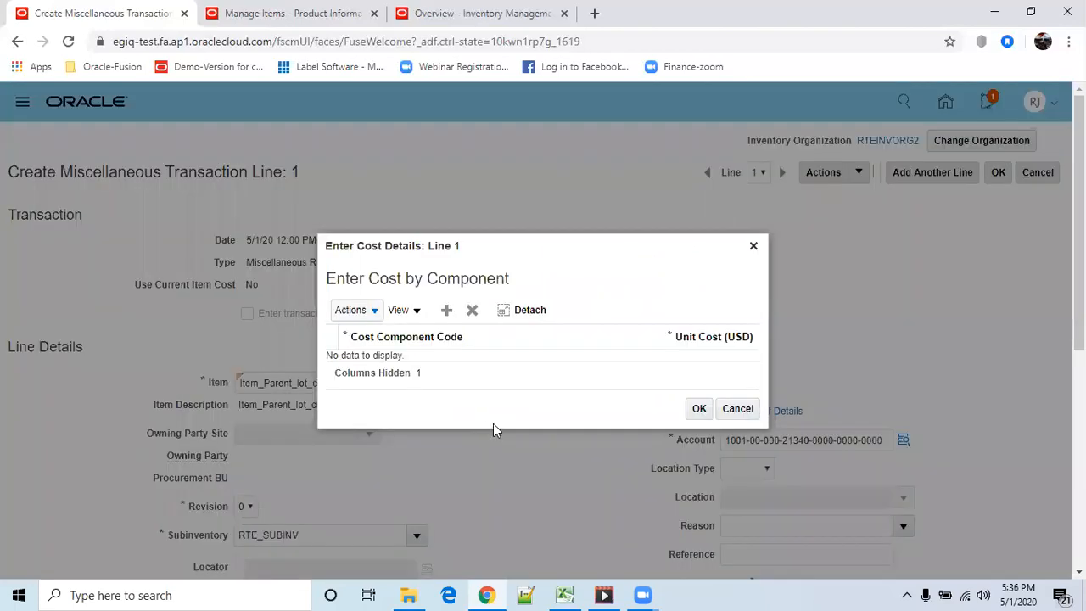
click(447, 311)
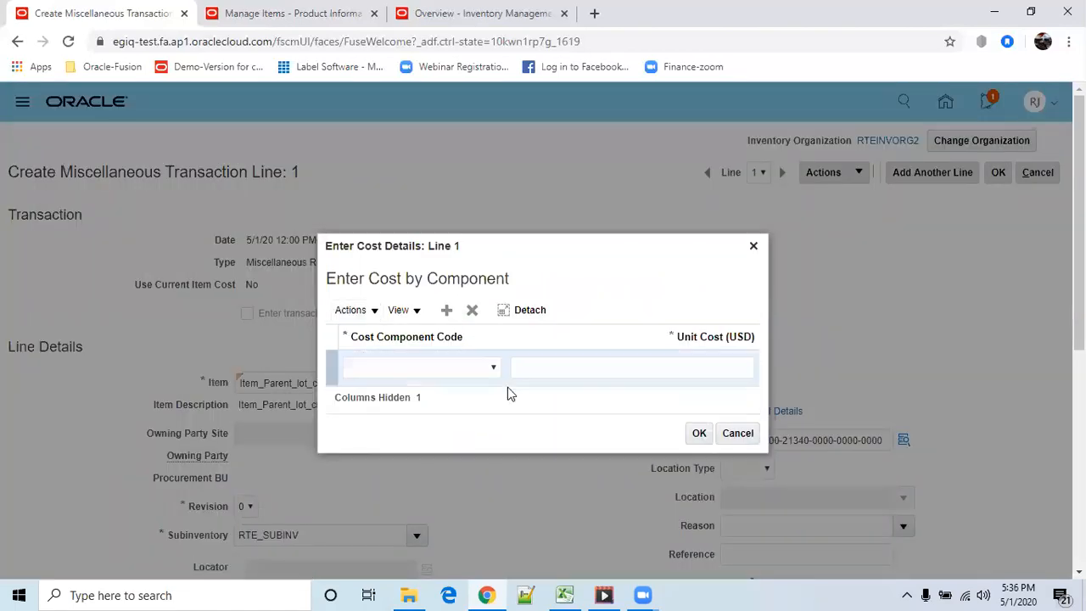
click(492, 356)
click(476, 381)
click(596, 356)
text(12)
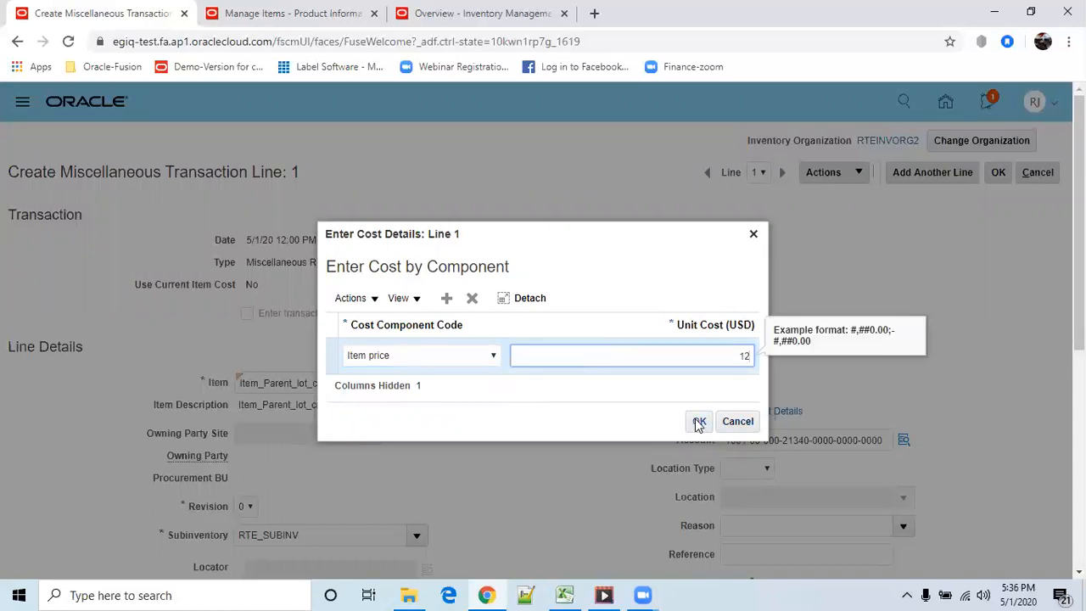
click(698, 422)
Confirm the line 1 details and submit the miscellaneous transaction
click(998, 172)
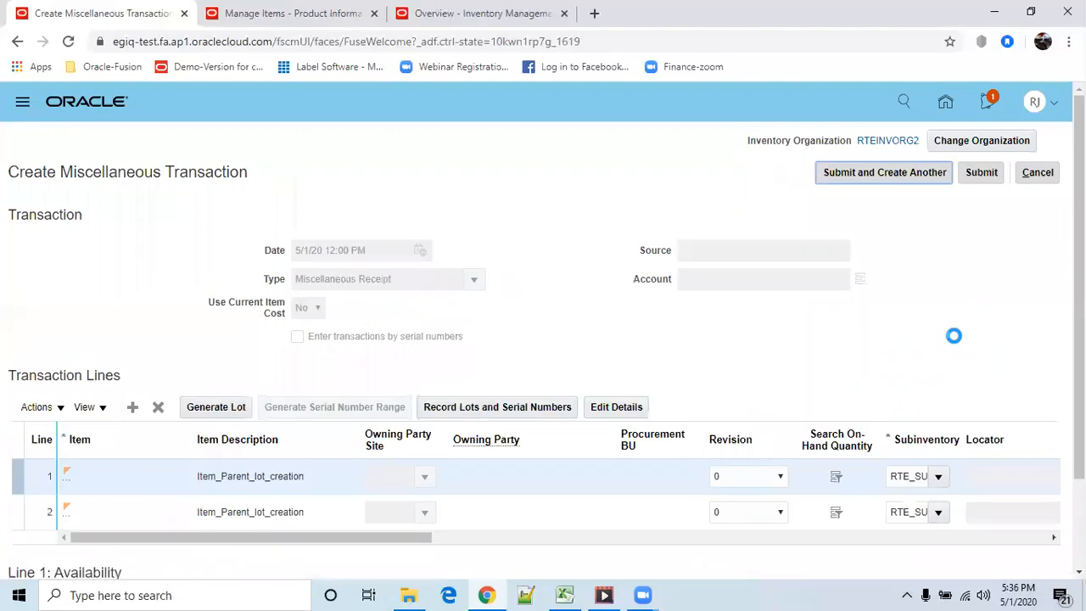
click(976, 174)
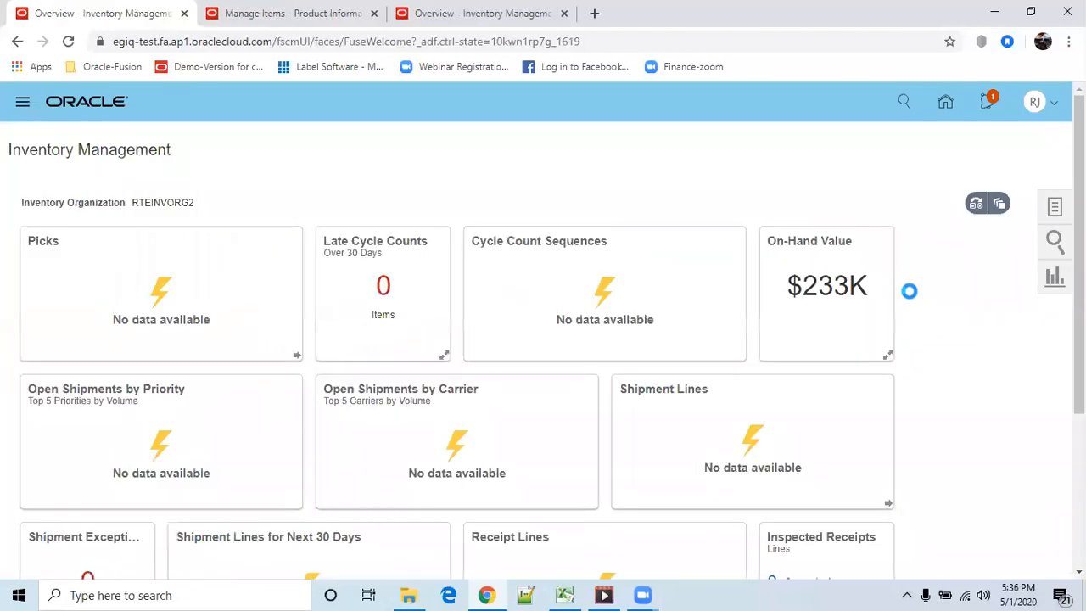
click(616, 234)
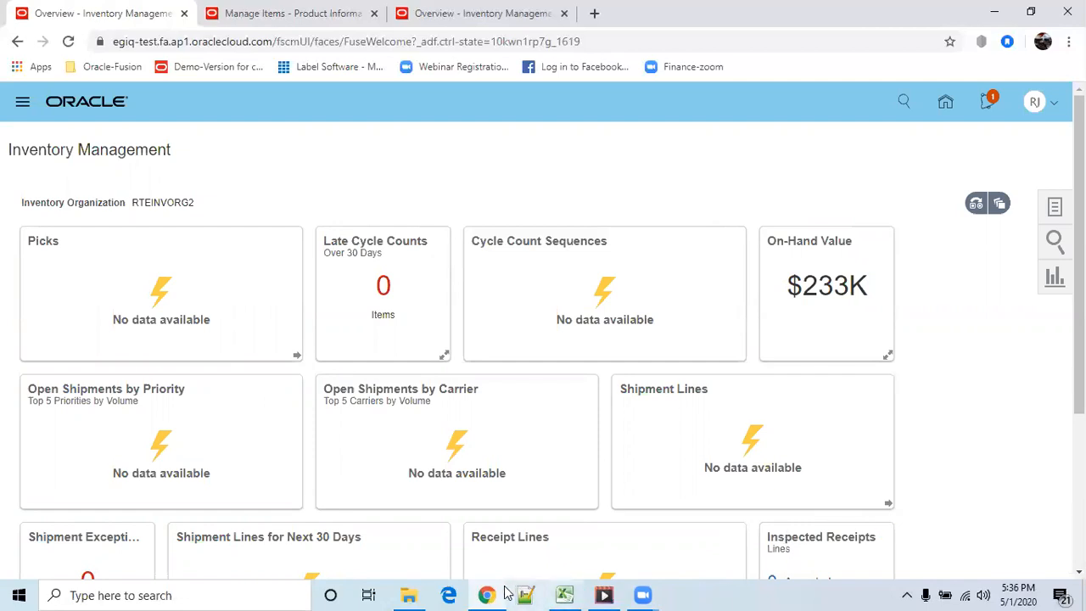
Switch to the REAL TIME-CLASSES Excel workbook and enter Juice in cell E119, below the empty bordered table
mouse_move(566, 594)
click(615, 555)
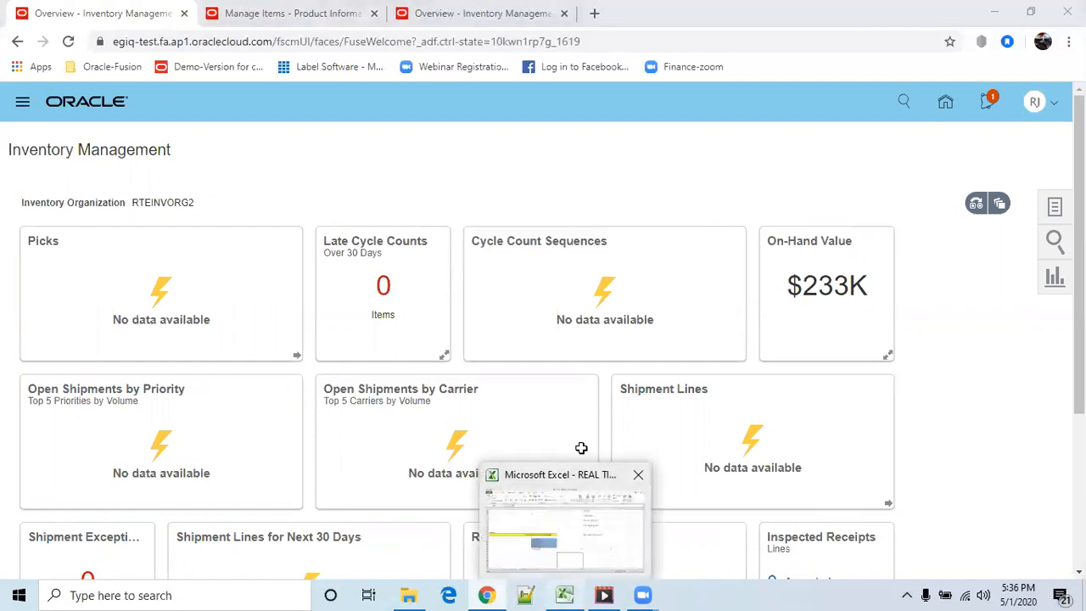
scroll(632, 453, down, 4)
scroll(636, 450, down, 9)
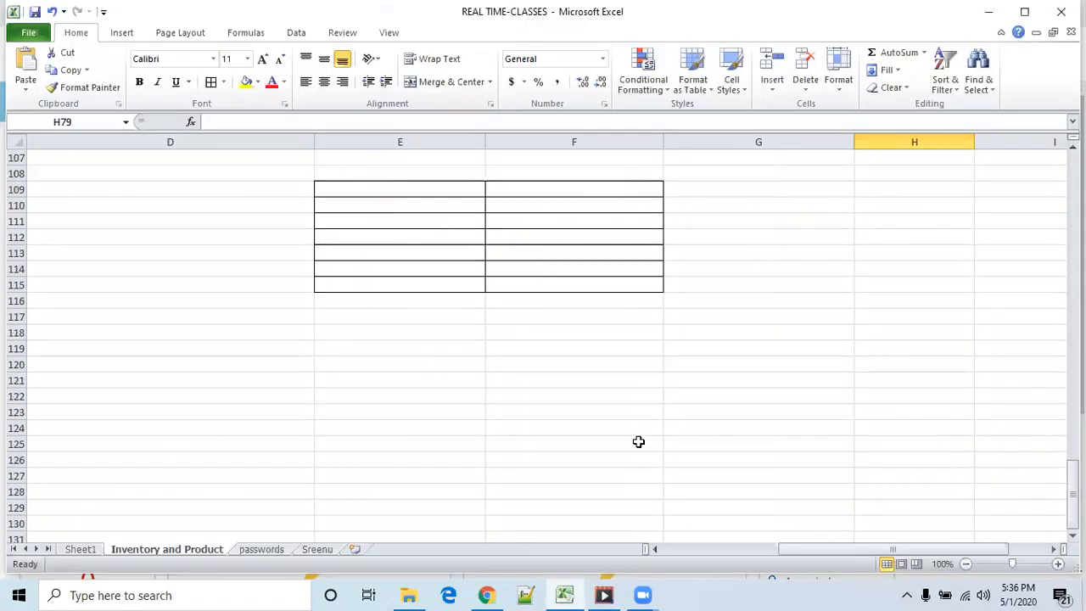
click(531, 348)
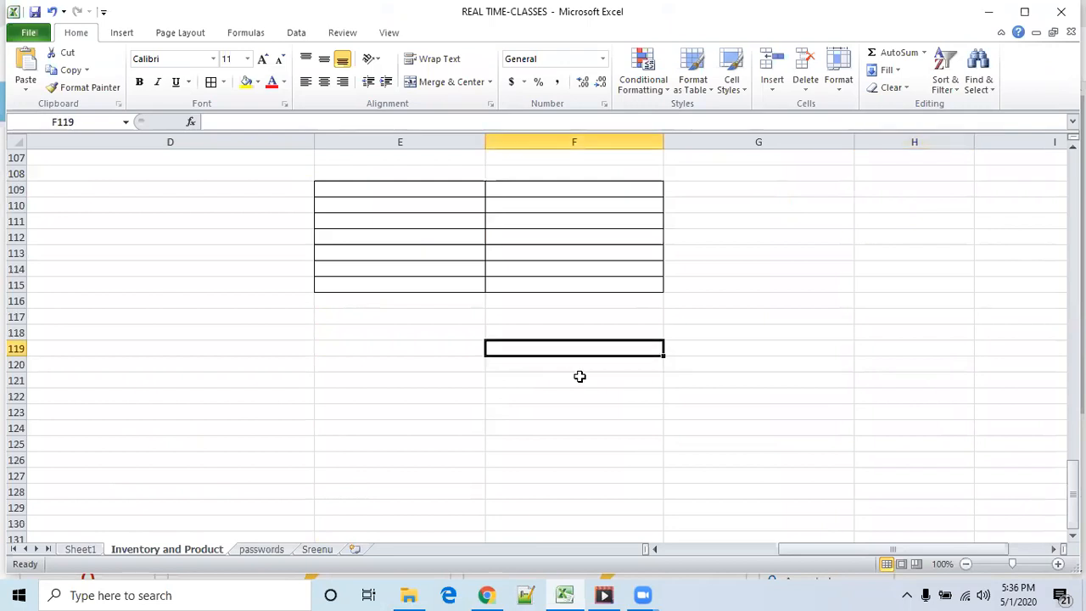
click(465, 355)
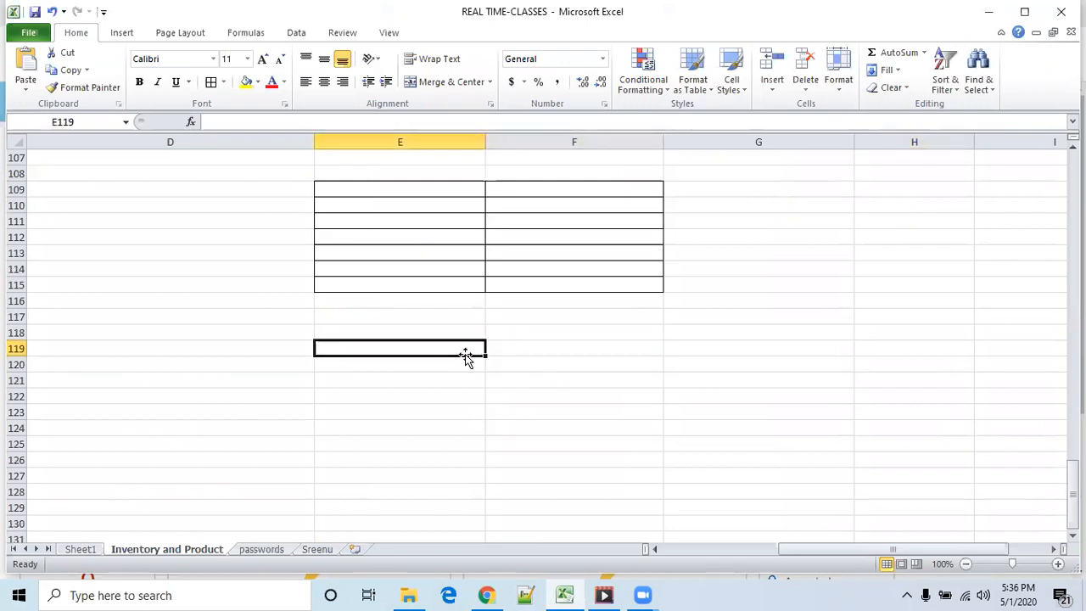
text(Juice)
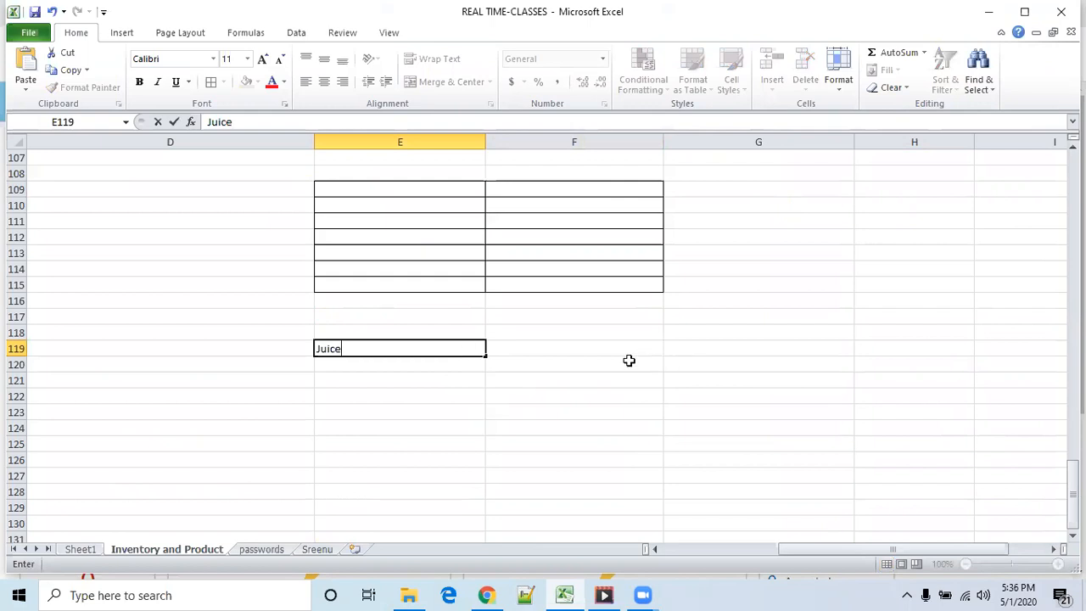
click(603, 364)
click(358, 353)
List the ingredients Lemon, Mango and Apple in cells F120 to F122
click(537, 364)
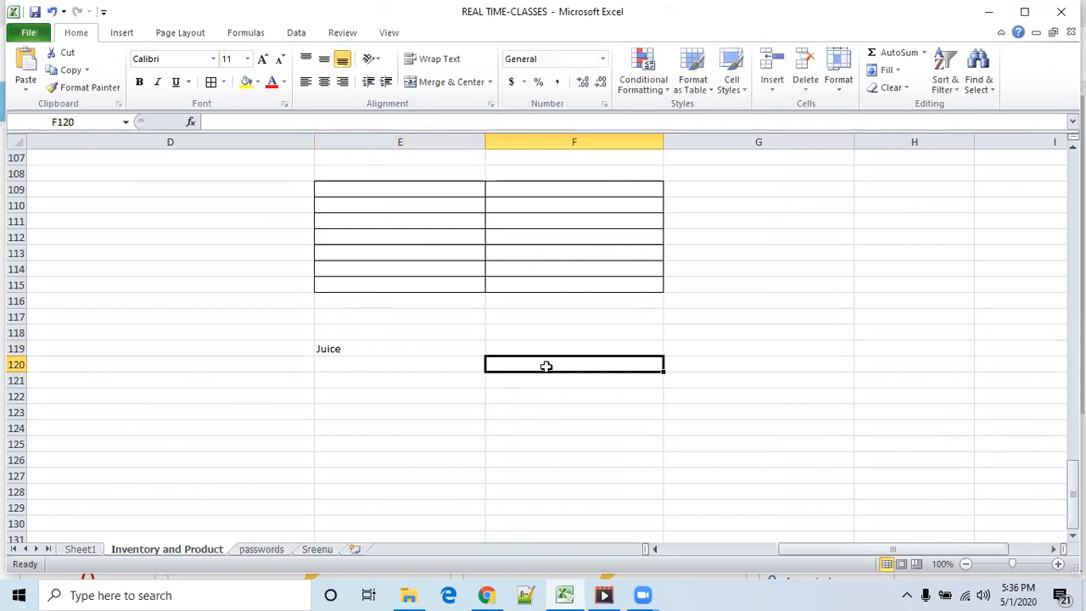
text(Lemon)
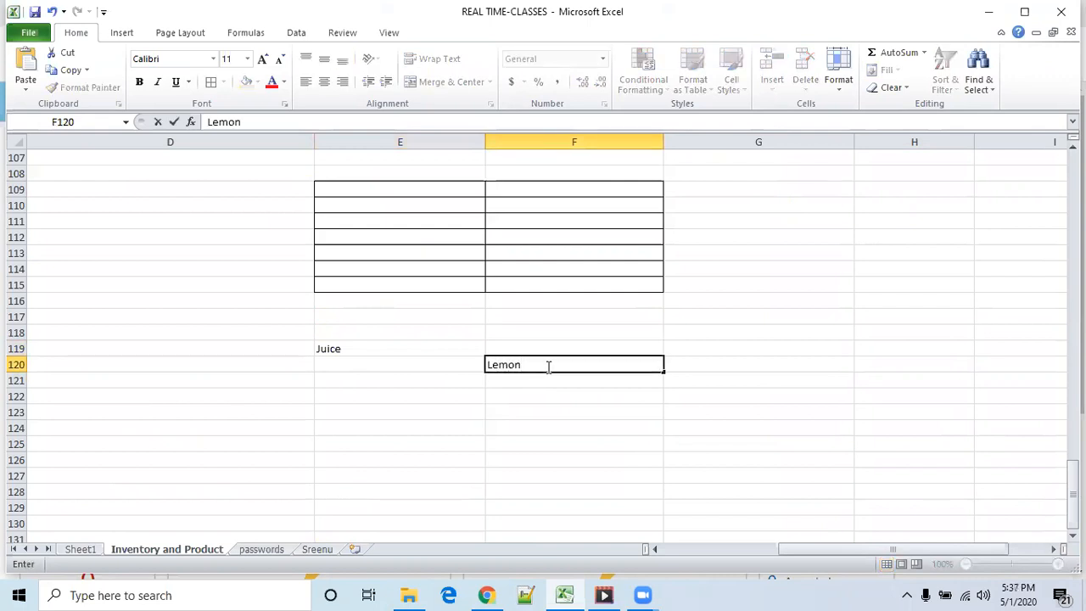
click(544, 381)
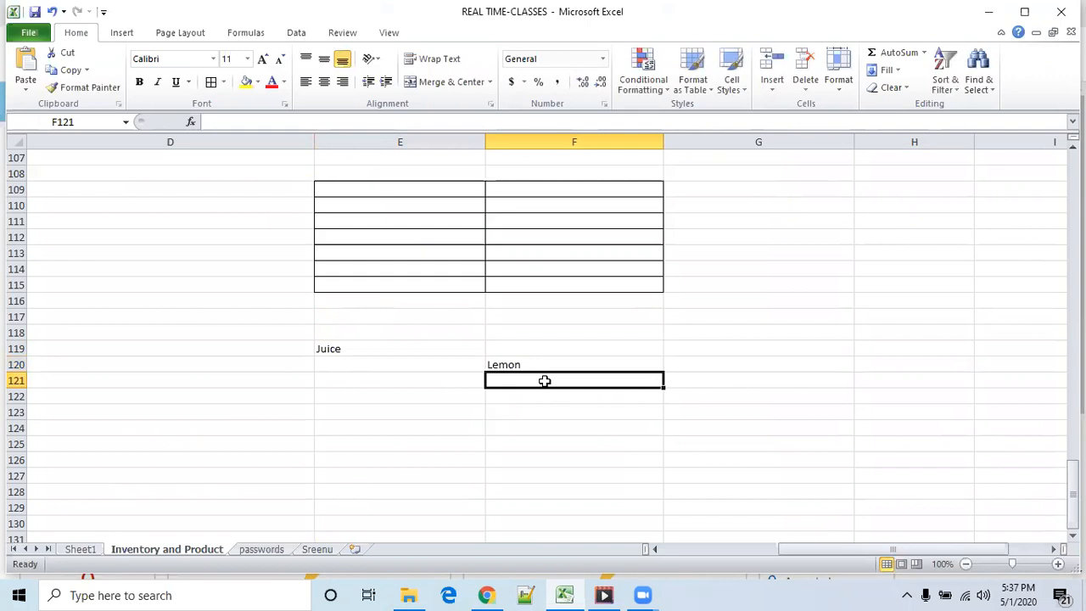
text(Mango)
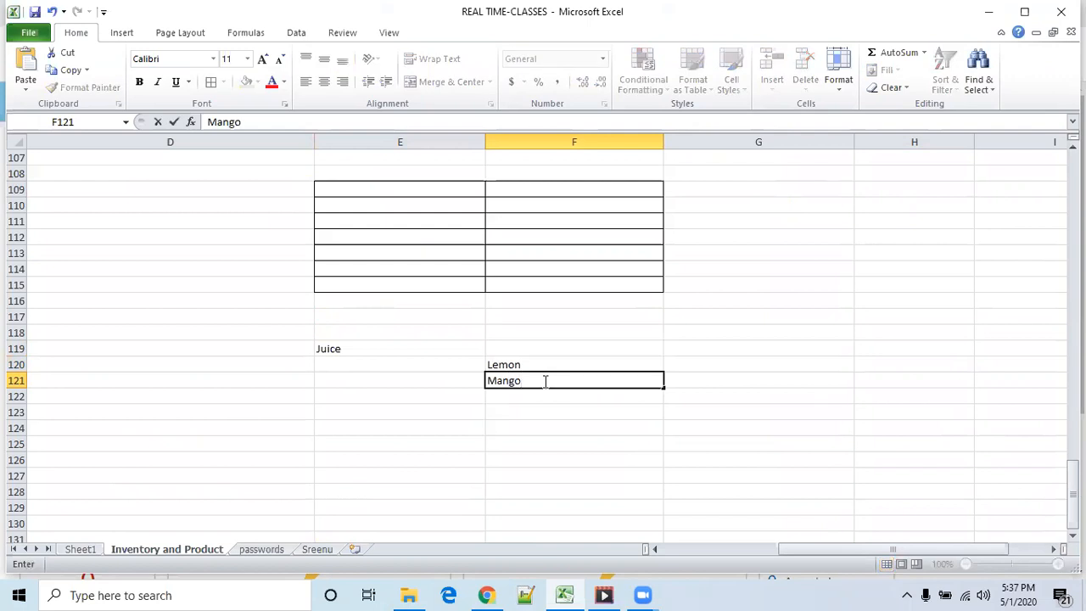
click(595, 399)
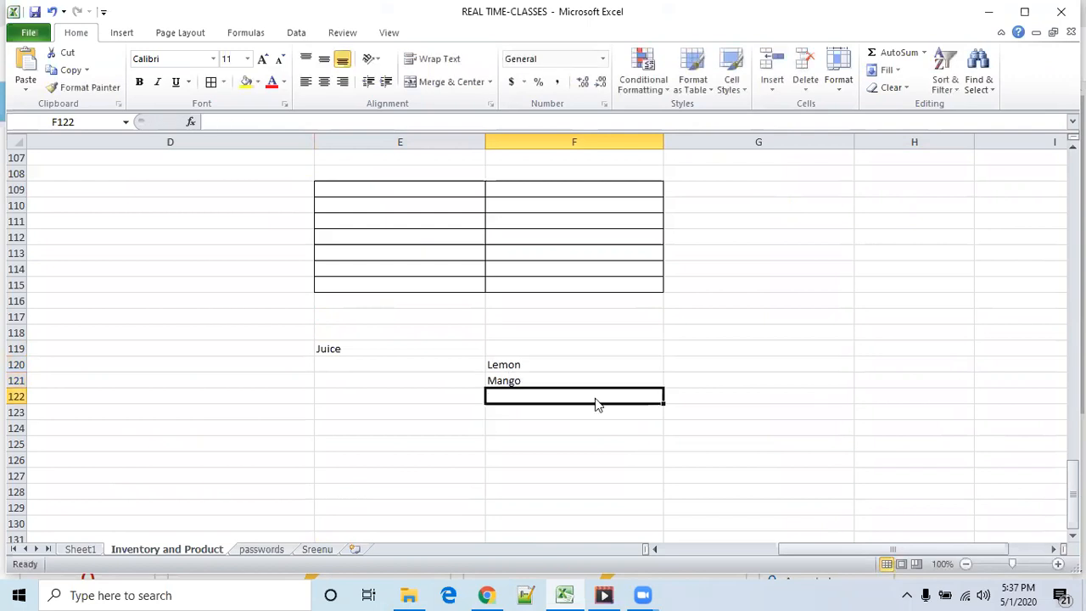
text(Apple)
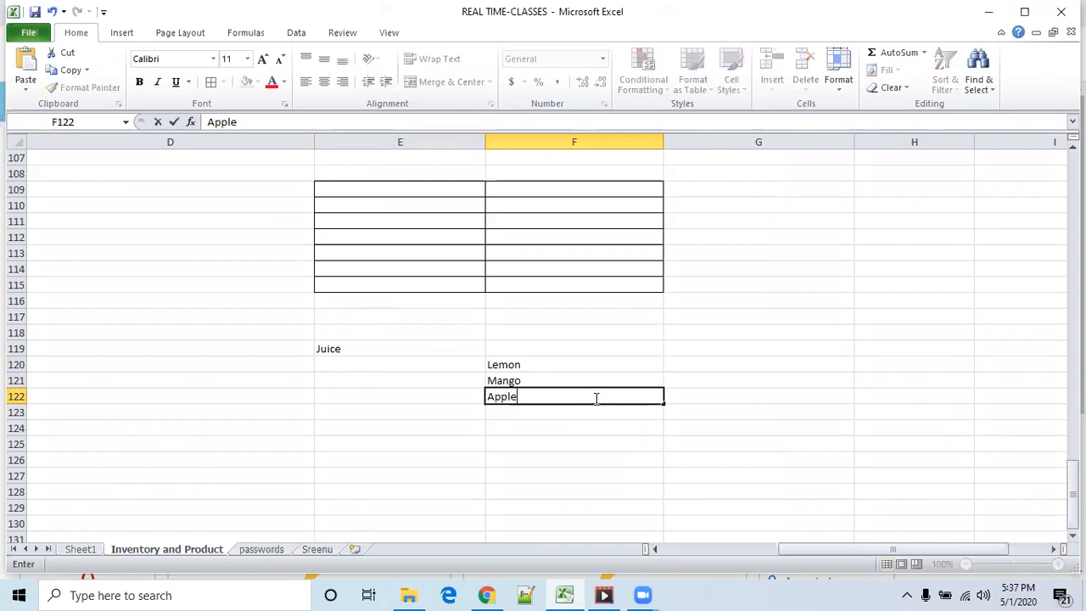
click(812, 448)
Label cell F119 as Parent lot and enter the lot number PARENT1000 beside it in G119
click(373, 348)
click(607, 348)
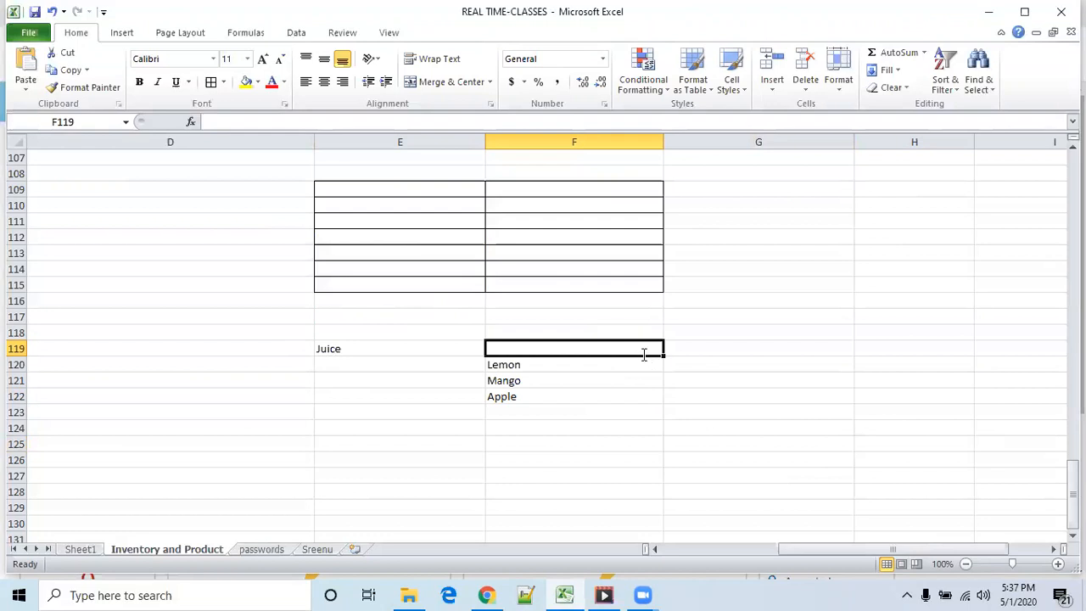
text(Parnet lo)
key(BackSpace)
key(BackSpace)
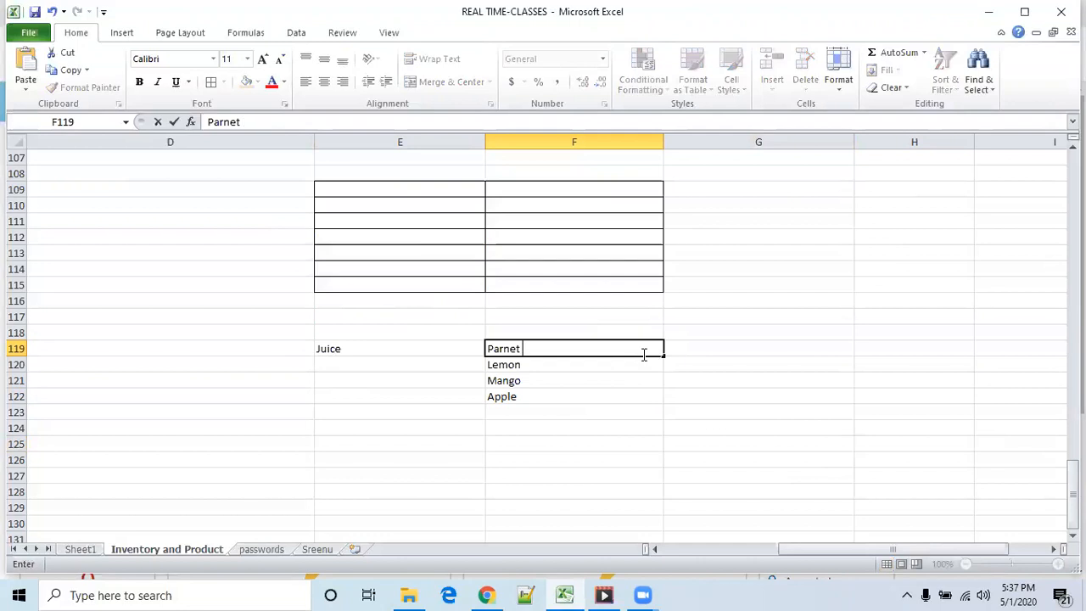
key(BackSpace)
text(ent lot)
key(Tab)
text(P)
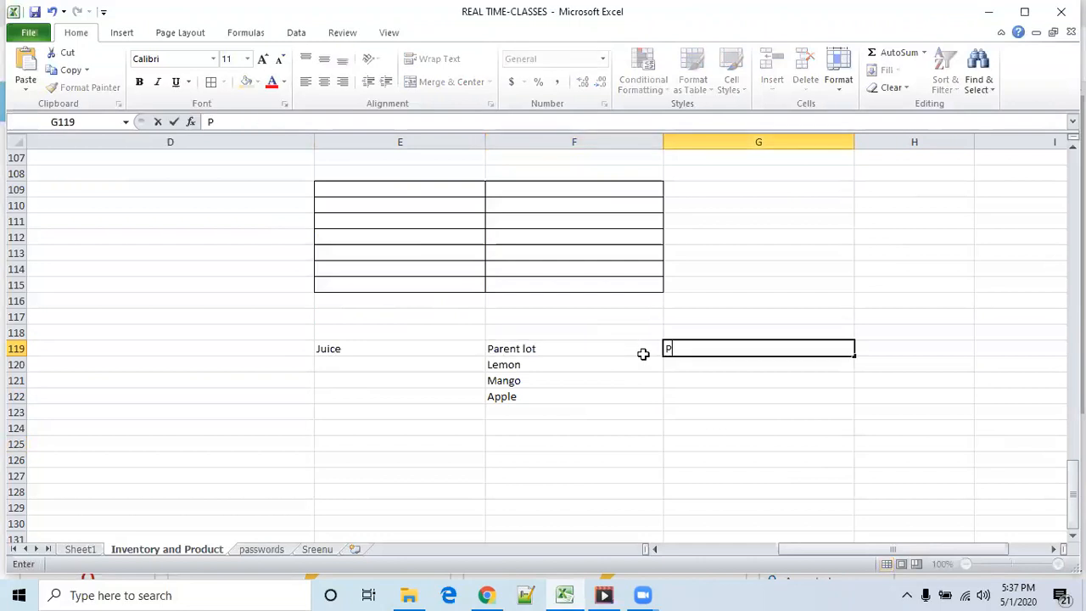
text(ARENT1000)
key(Tab)
click(701, 444)
Enter the child lot number Childle2000 for Lemon in cell G120
click(531, 365)
click(540, 427)
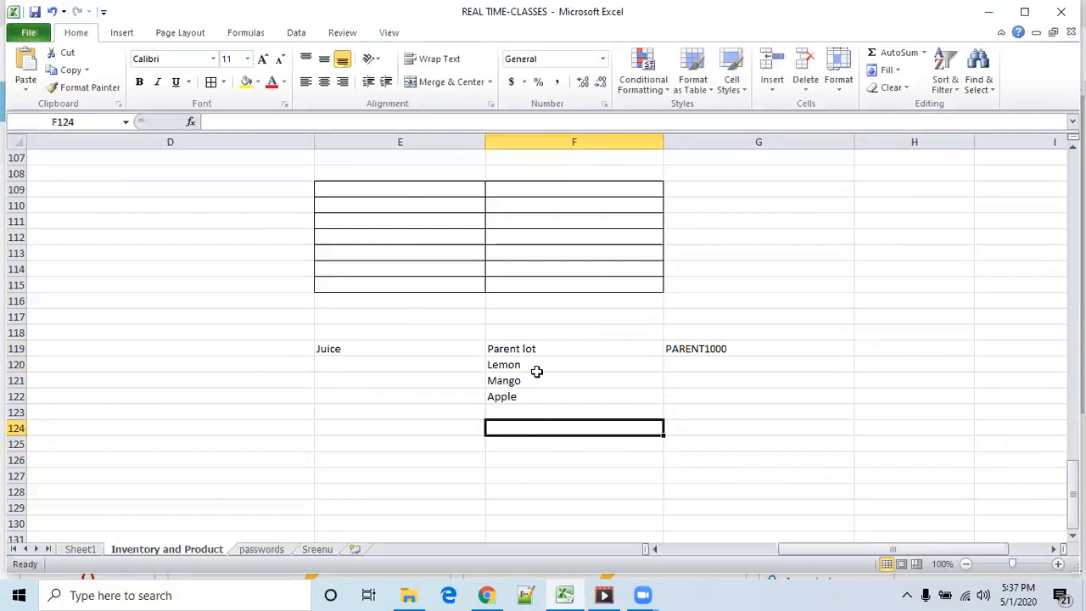
drag(537, 366, 545, 393)
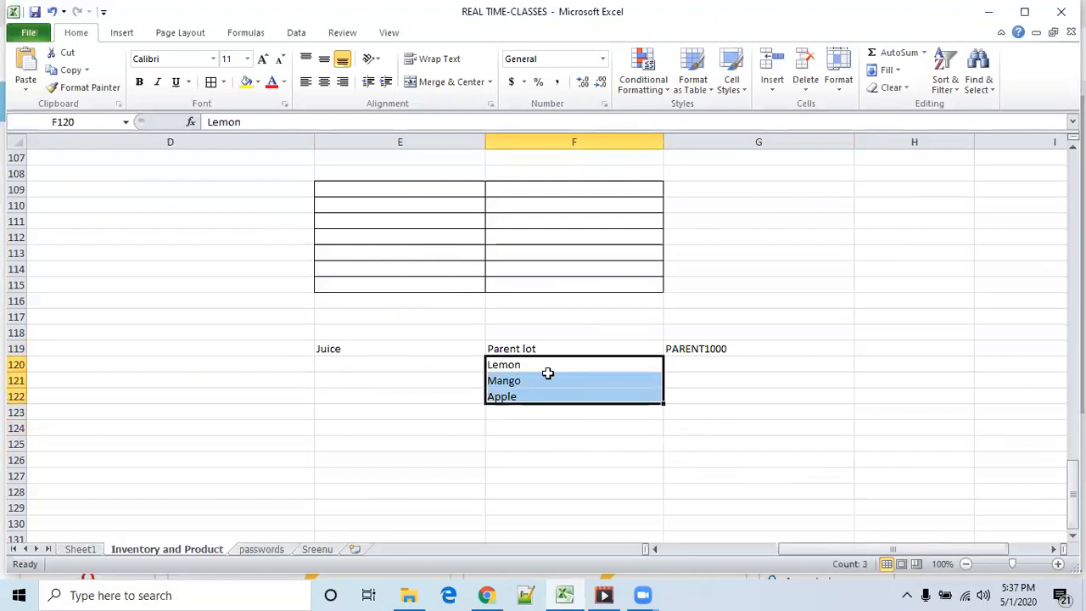
click(692, 366)
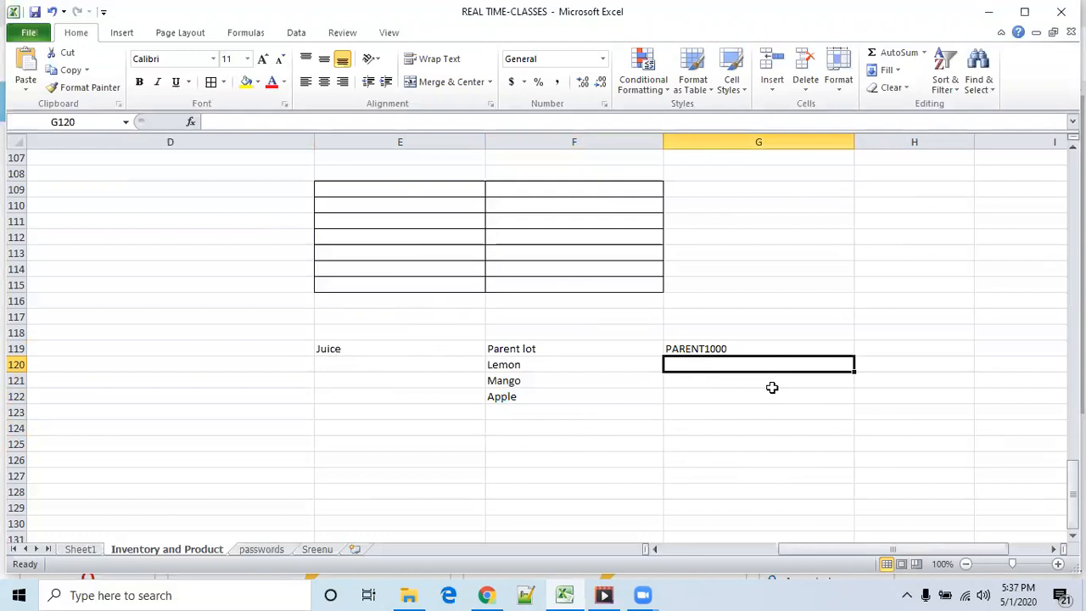
text(cHILDLE2000)
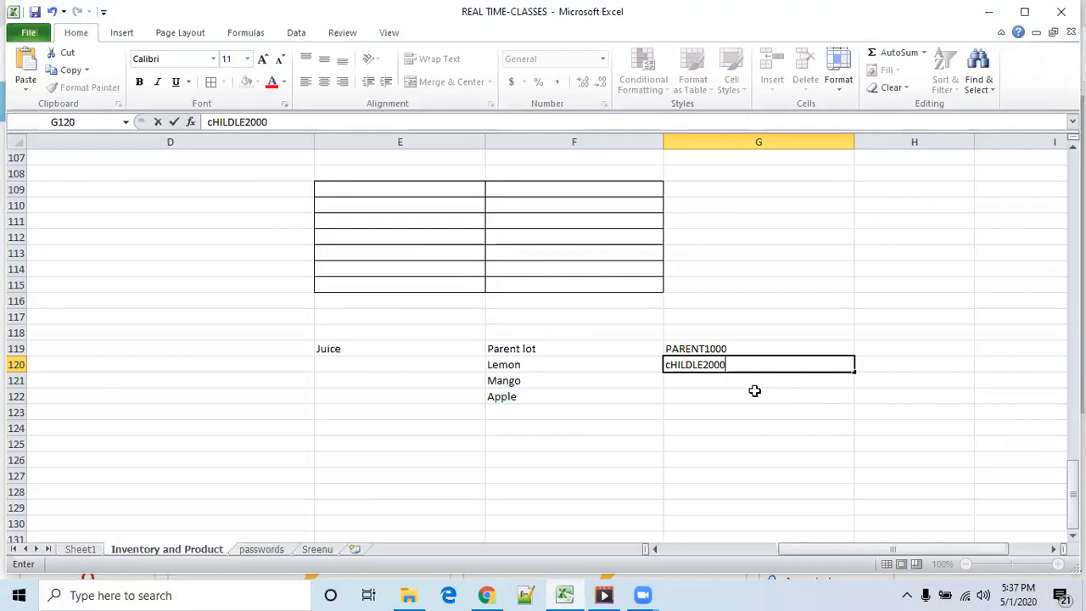
click(756, 393)
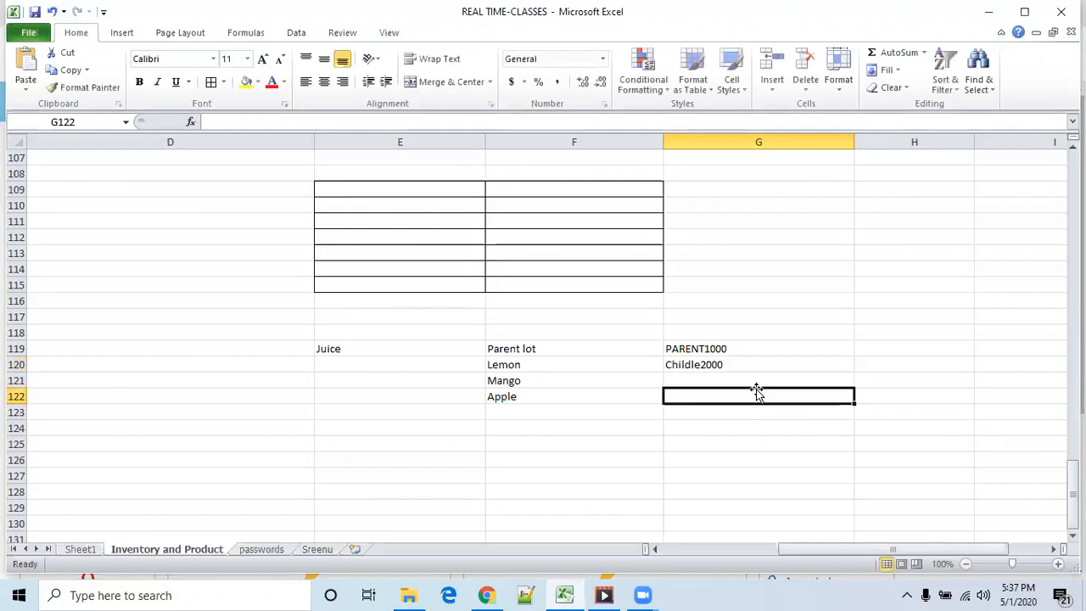
Enter the child lot number childmango3000 for Mango in cell G121
click(756, 380)
text(childmap)
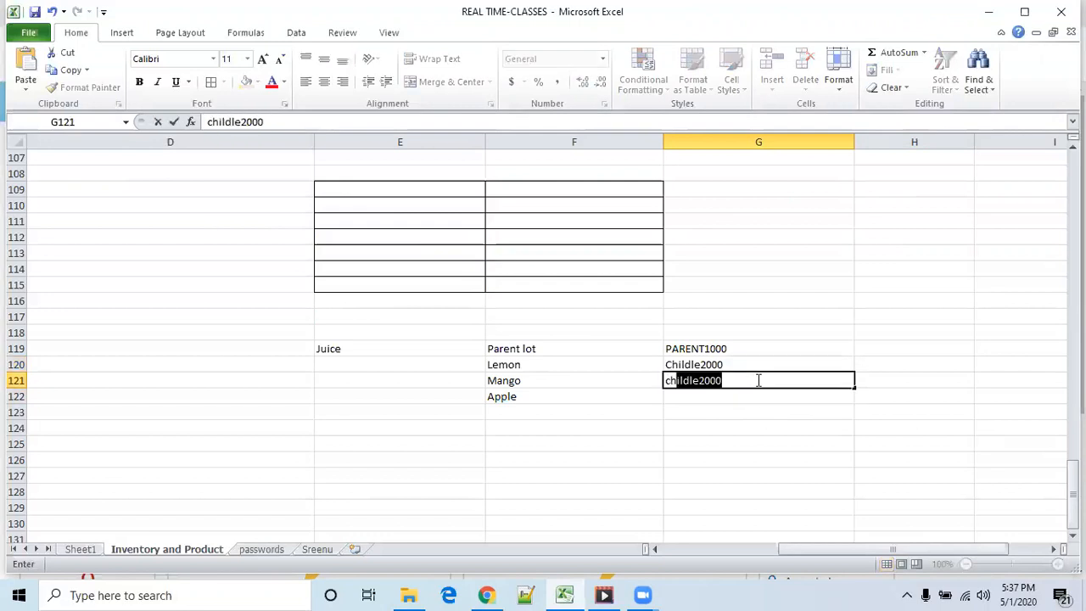
key(BackSpace)
key(BackSpace)
text(ang)
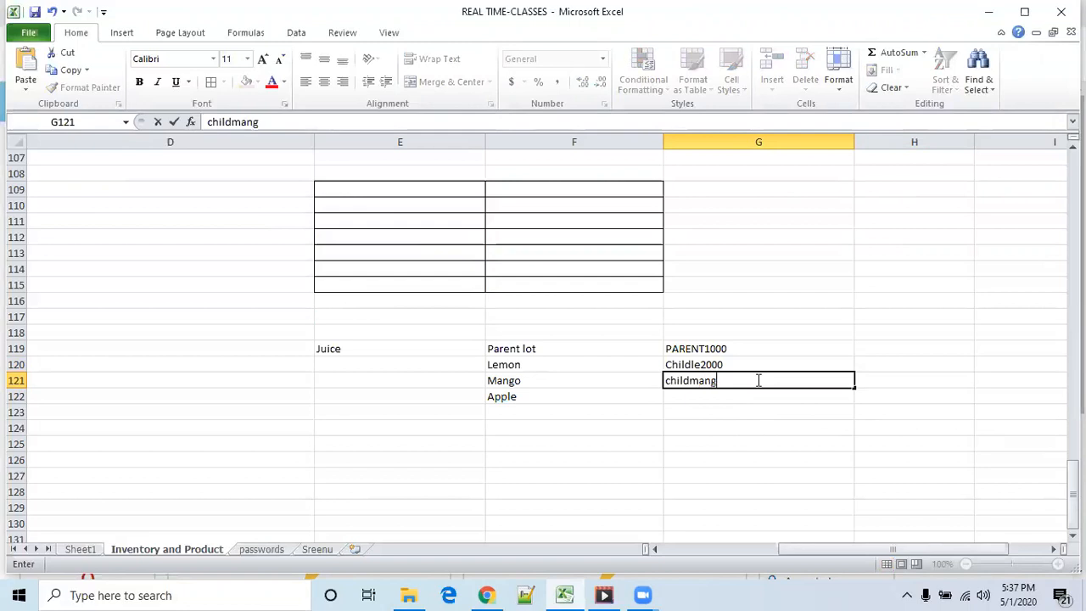
text(o3000)
key(Return)
Enter the child lot number childapp4000 for Apple in cell G122
text(childapp)
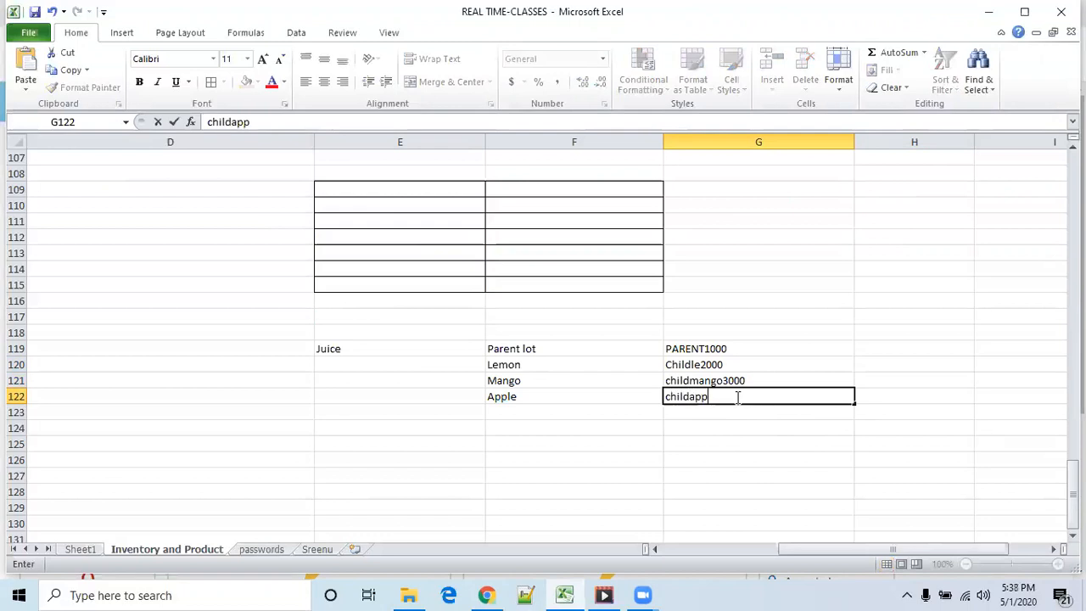
text(4000)
key(Tab)
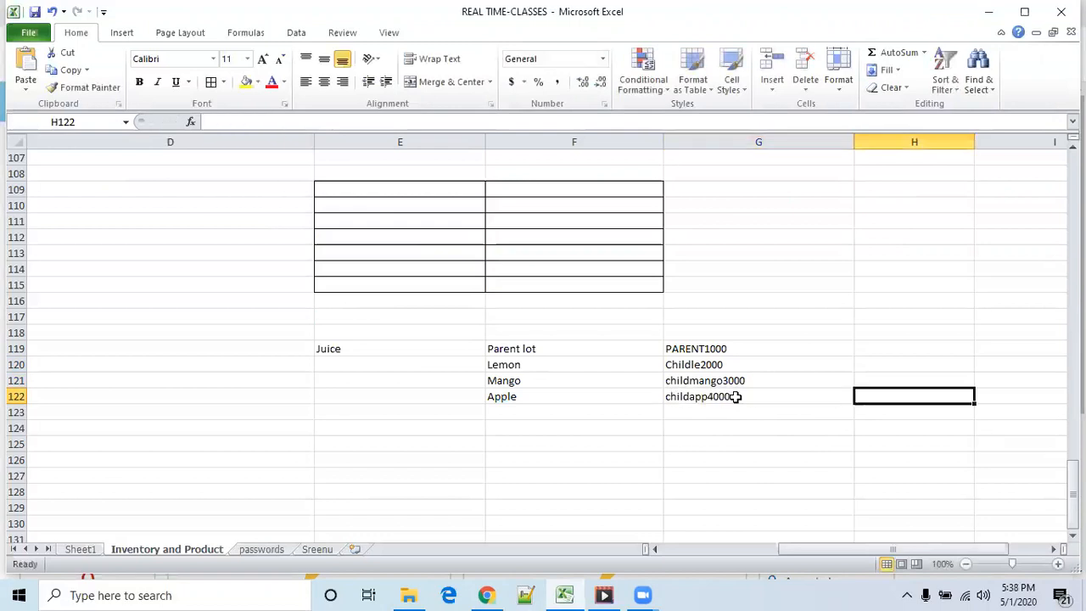
click(761, 435)
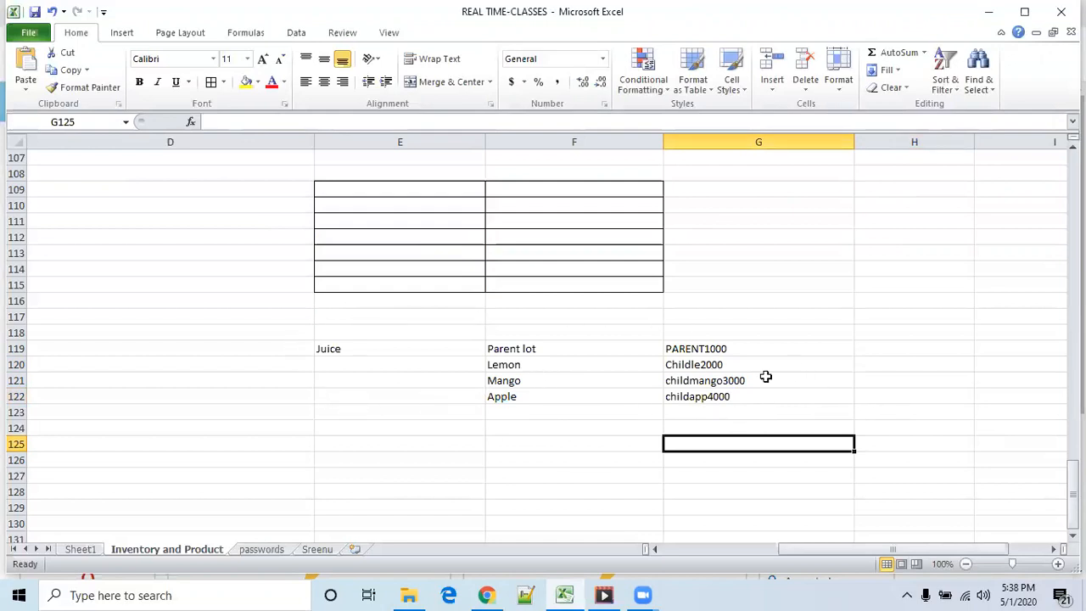
Examine how the Juice item, its parent lot and the ingredients' child lots relate in cells E119 to G122
click(356, 349)
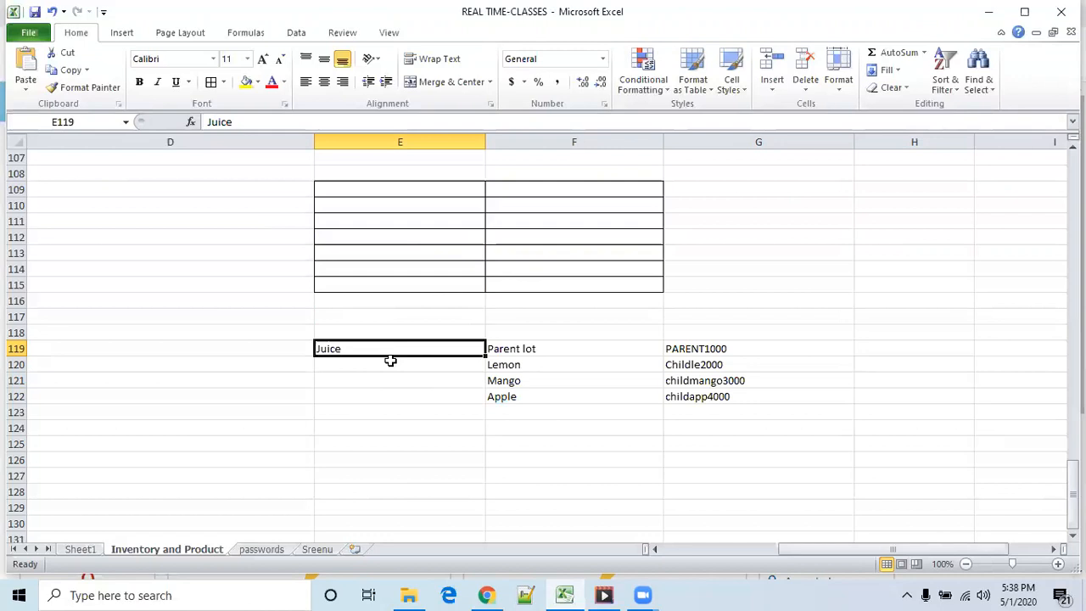
click(679, 457)
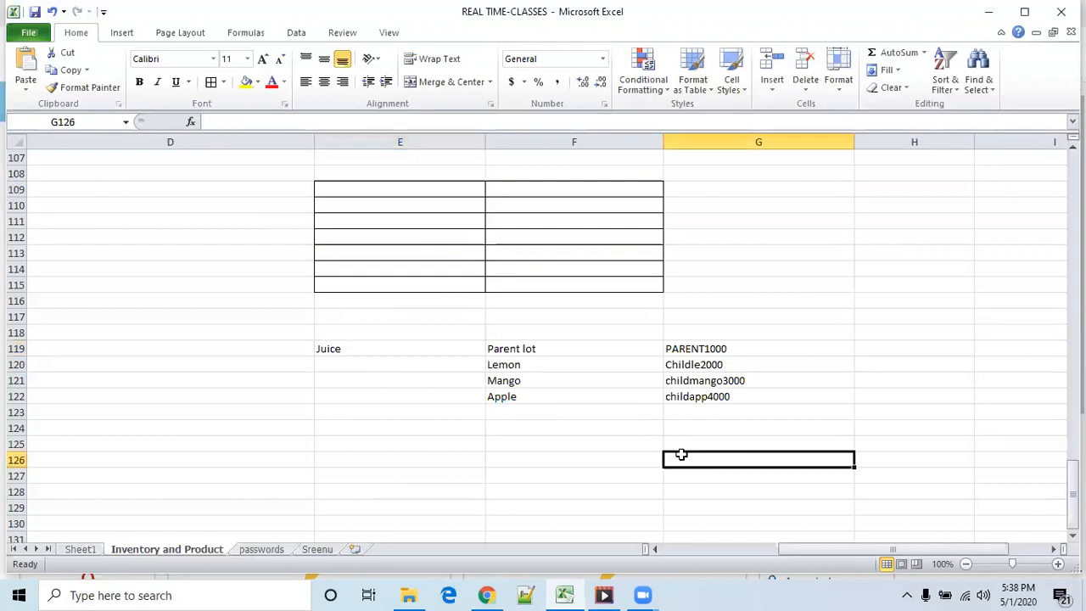
drag(543, 374, 554, 398)
click(556, 443)
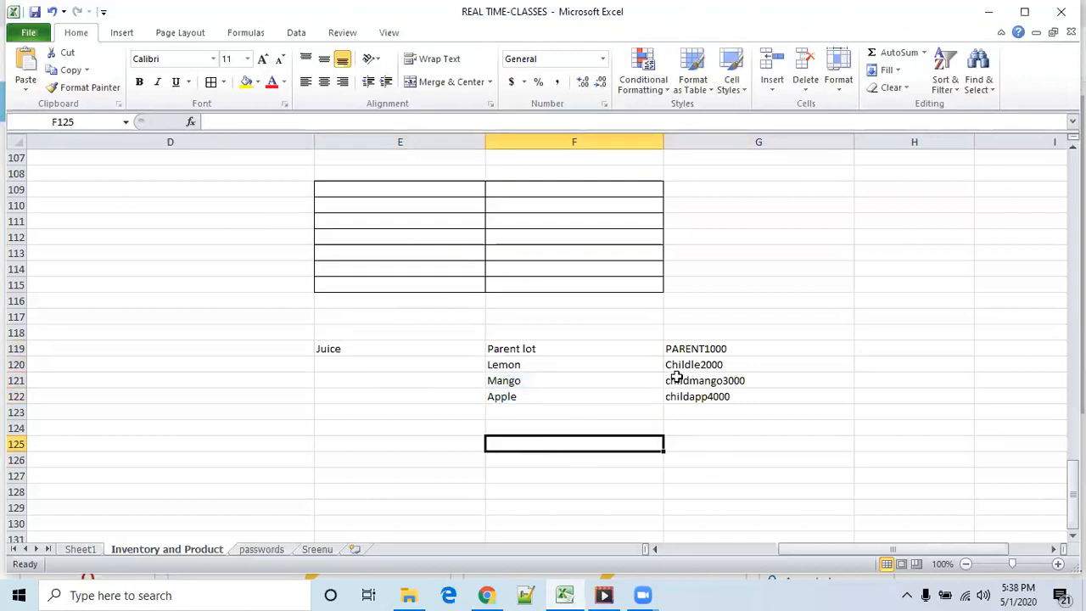
click(719, 367)
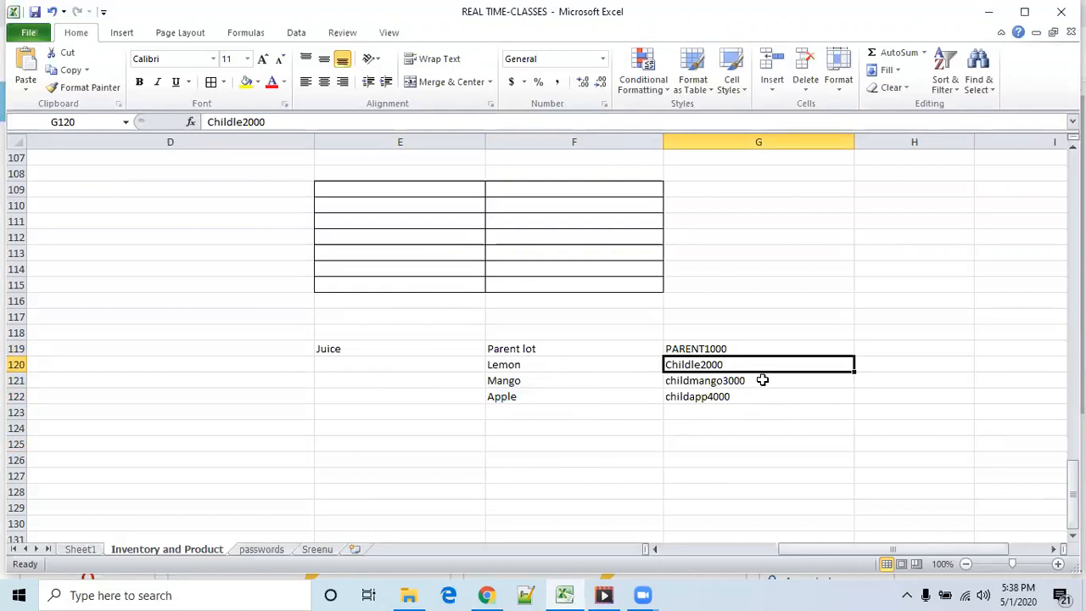
click(542, 365)
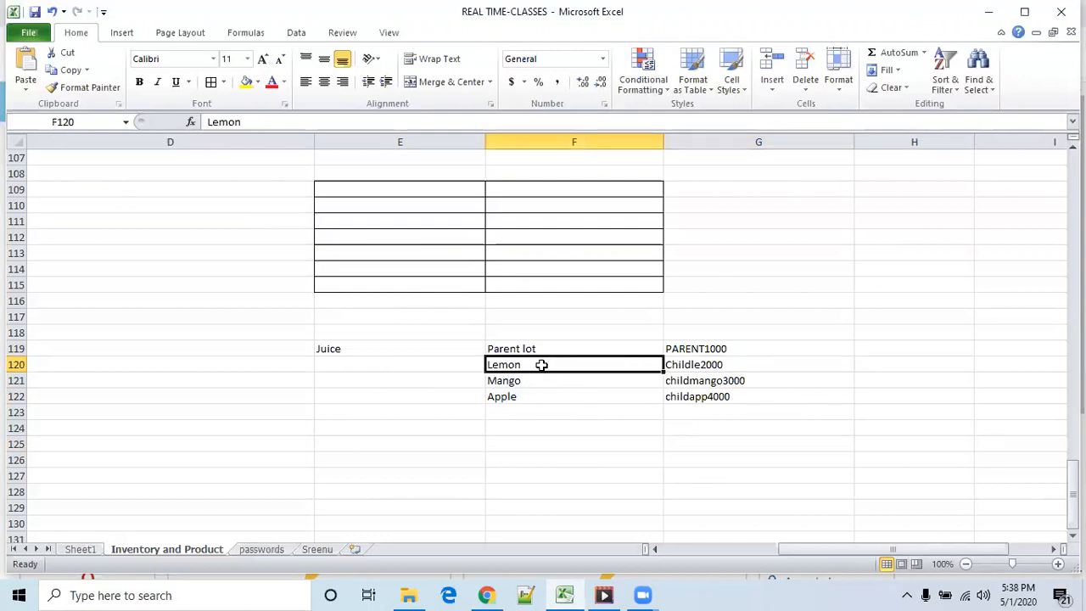
click(754, 368)
click(773, 448)
drag(748, 366, 764, 393)
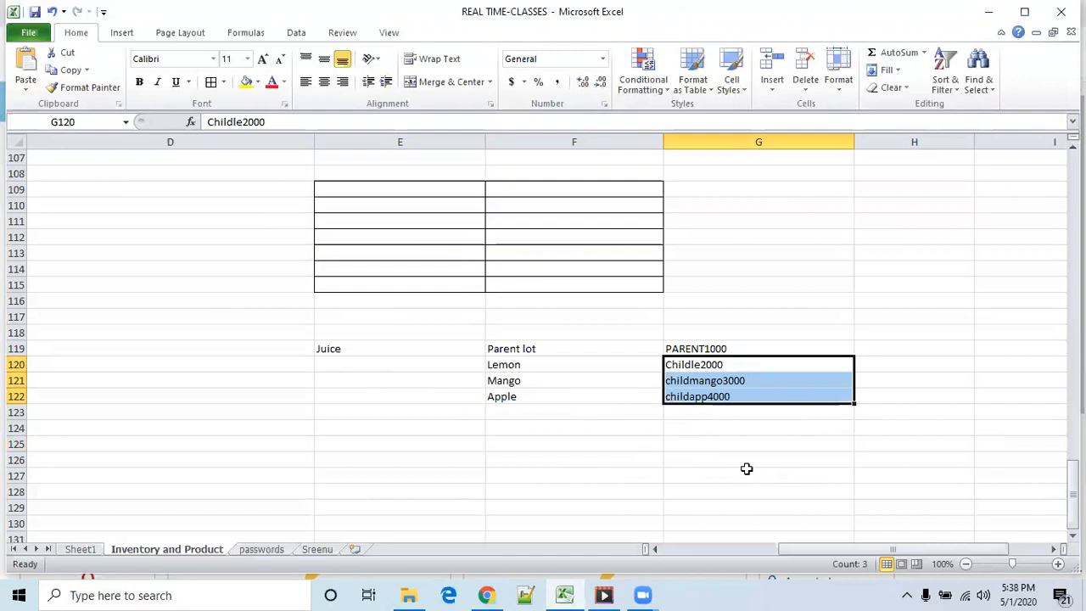
click(656, 474)
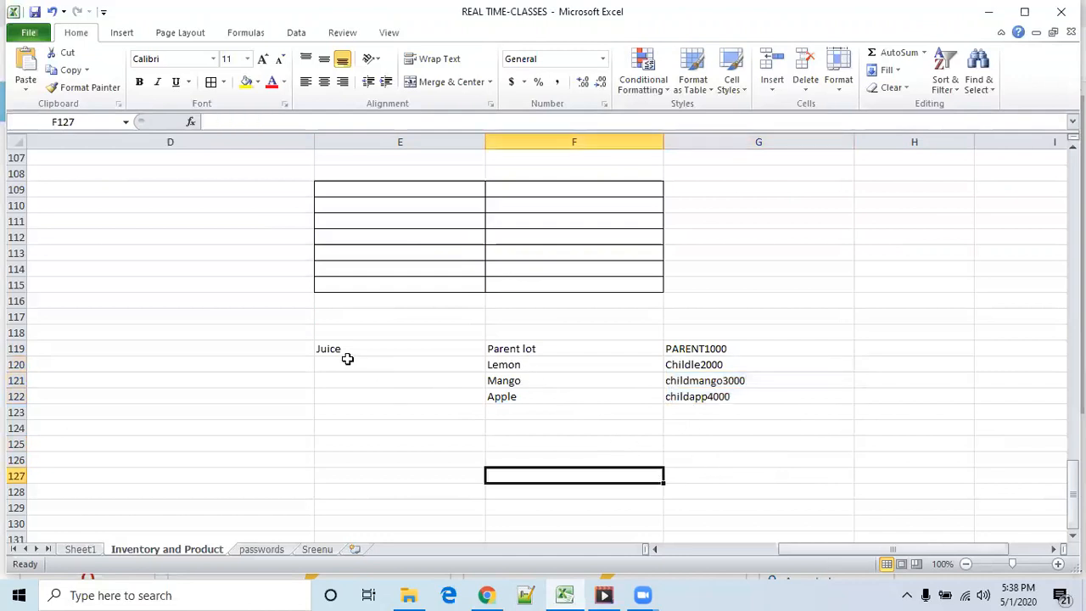
drag(356, 351, 783, 388)
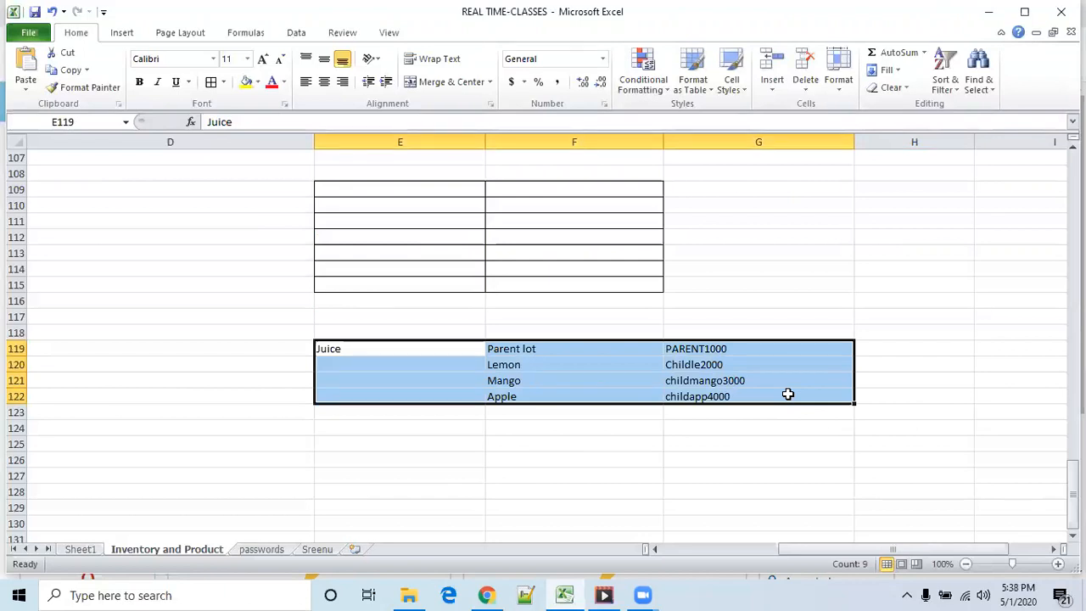
click(813, 476)
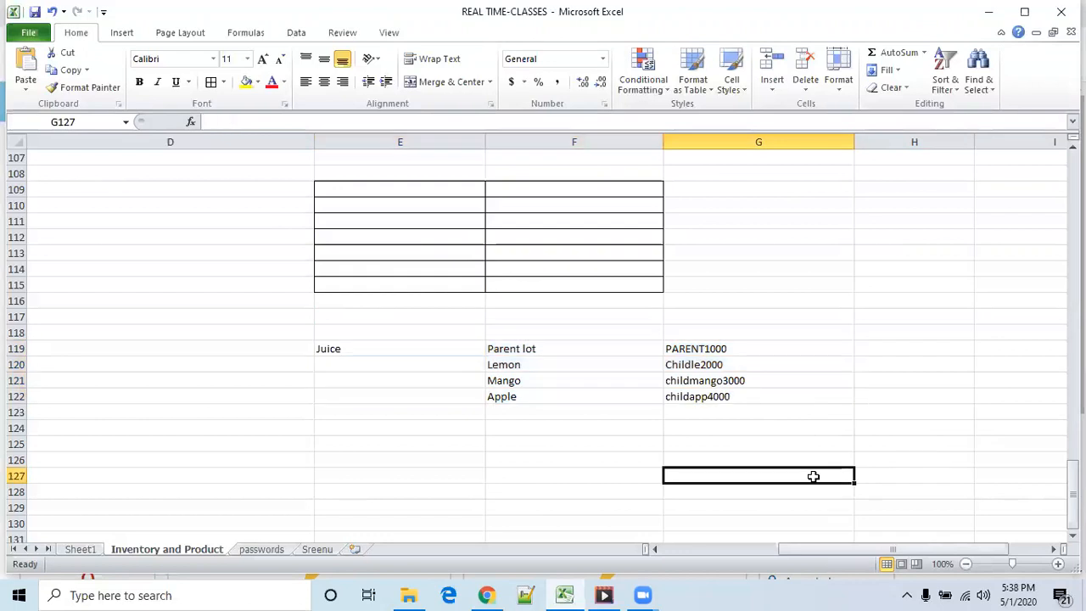
click(360, 350)
click(740, 349)
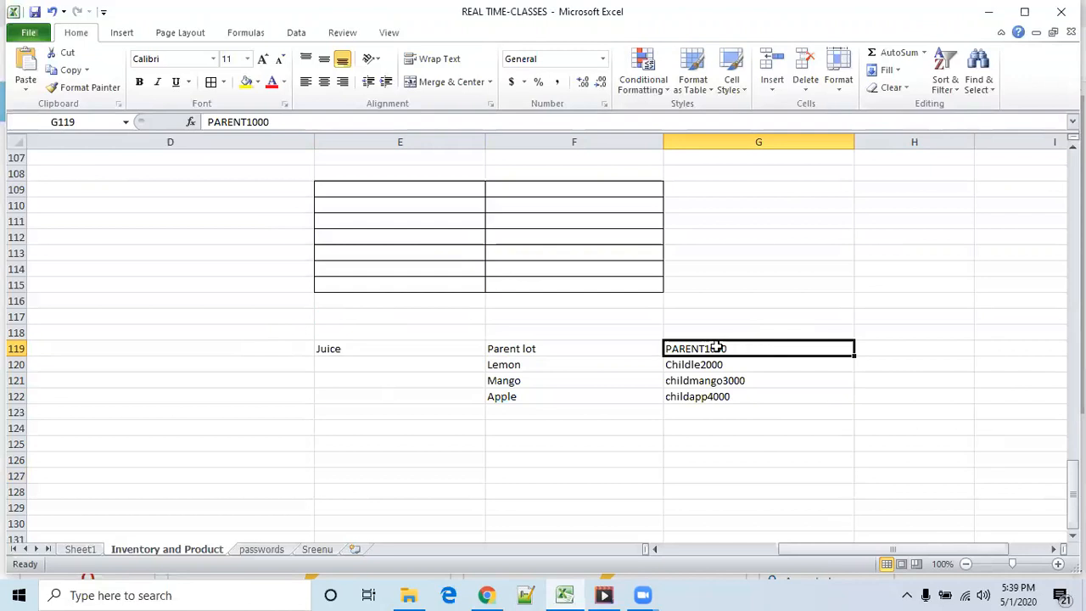
click(689, 460)
click(372, 348)
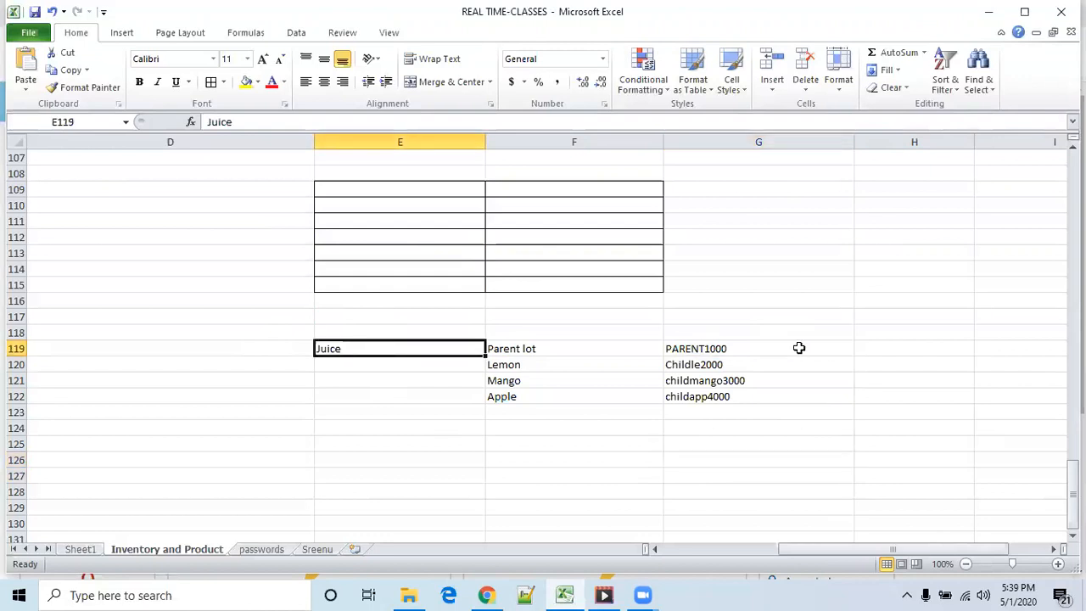
Compare the Juice parent lot in G119 with the Lemon, Mango and Apple child lots in G120 to G122
click(726, 348)
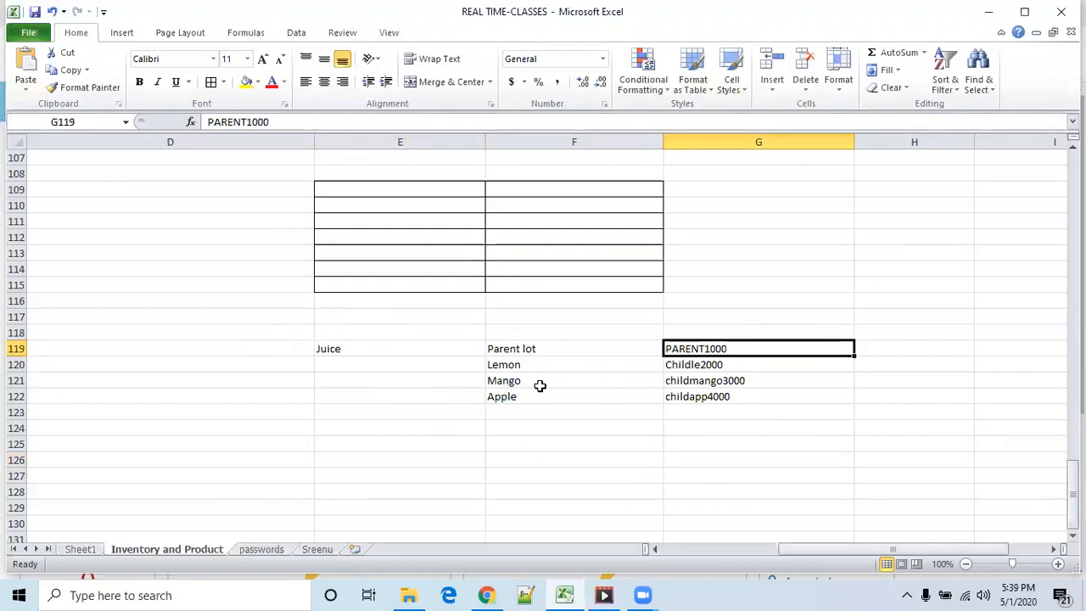
drag(538, 367, 538, 400)
drag(704, 365, 727, 404)
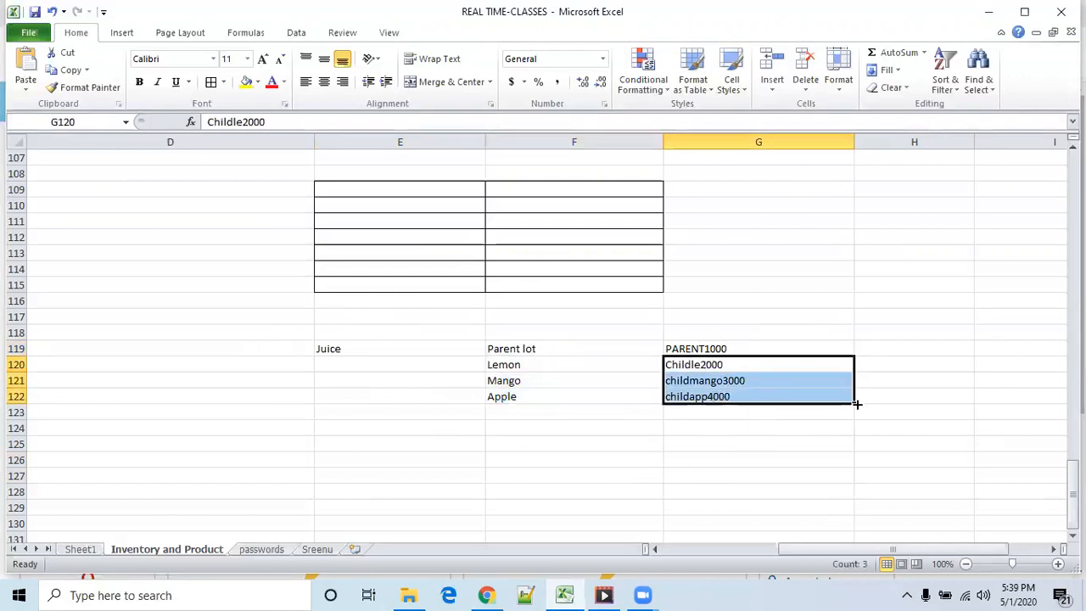
click(840, 434)
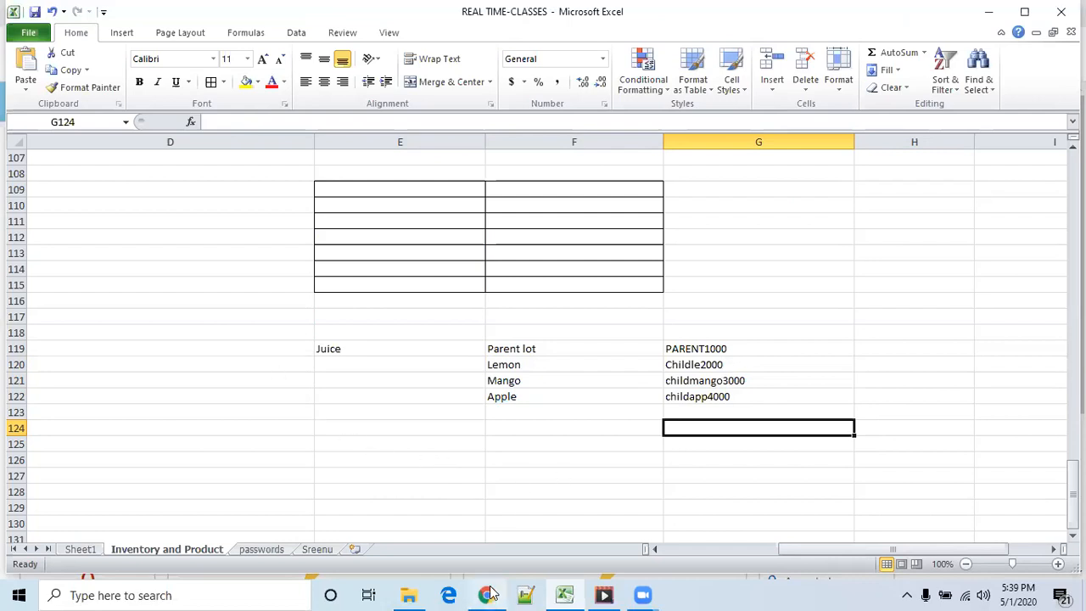
Switch to the Manage Items page in Chrome and close the open item to return to its search results
mouse_move(490, 594)
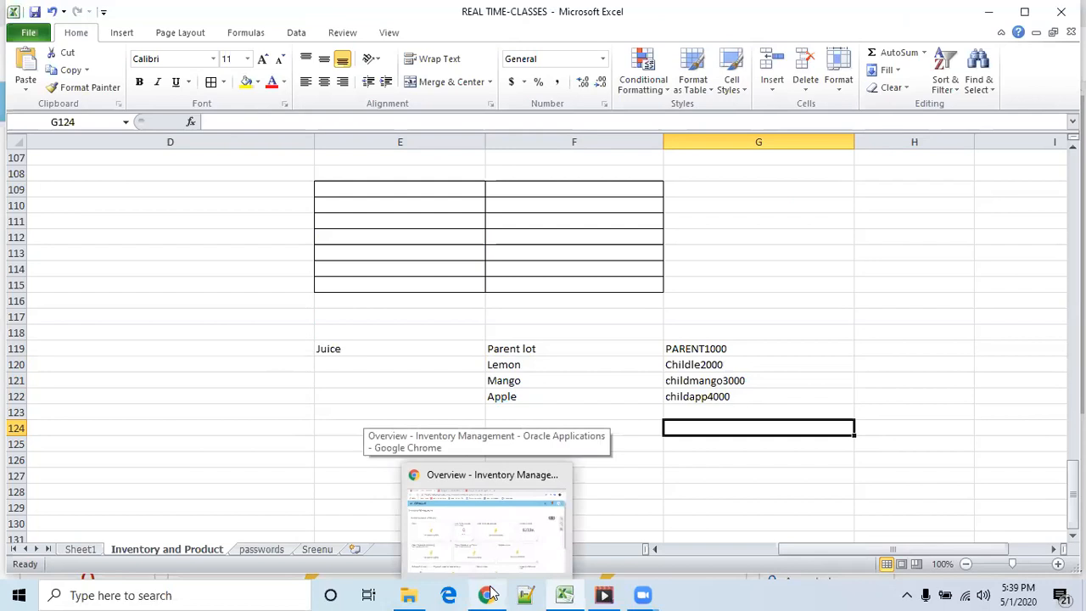
click(485, 532)
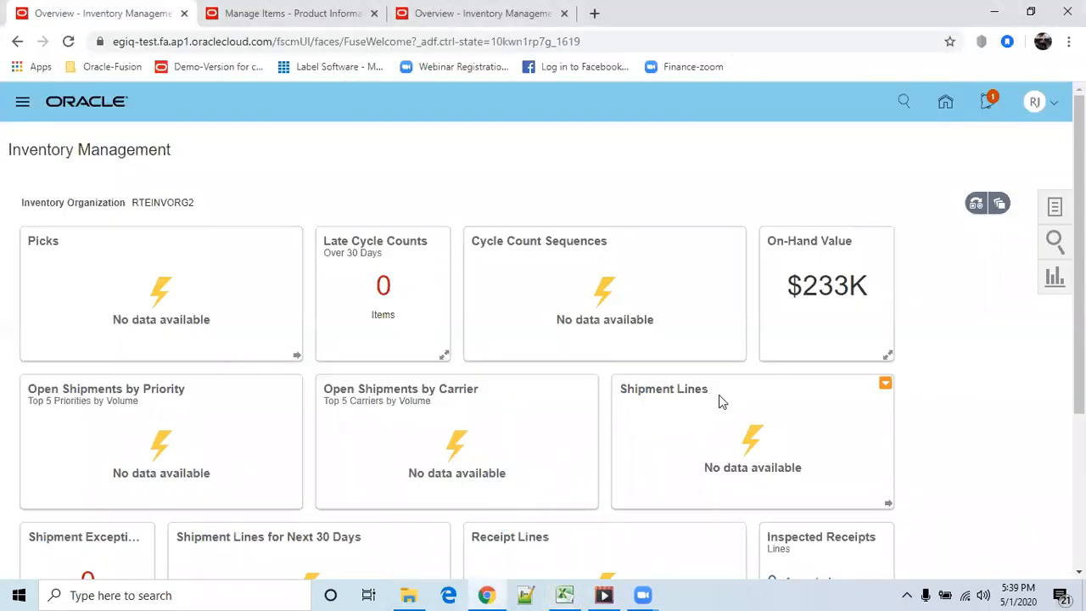
key(ctrl+Tab)
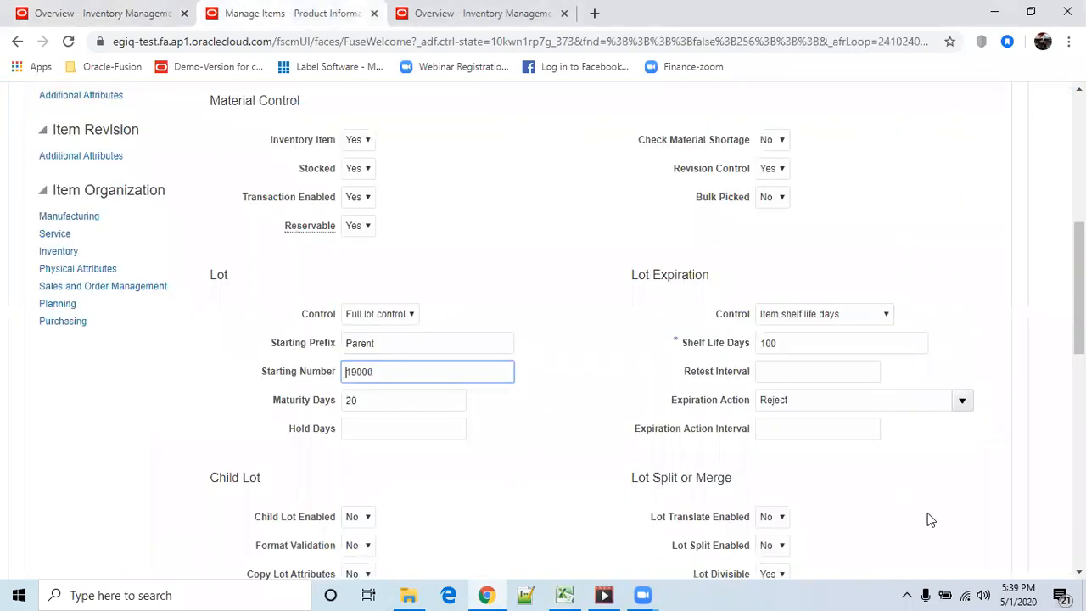
scroll(643, 419, up, 5)
click(982, 189)
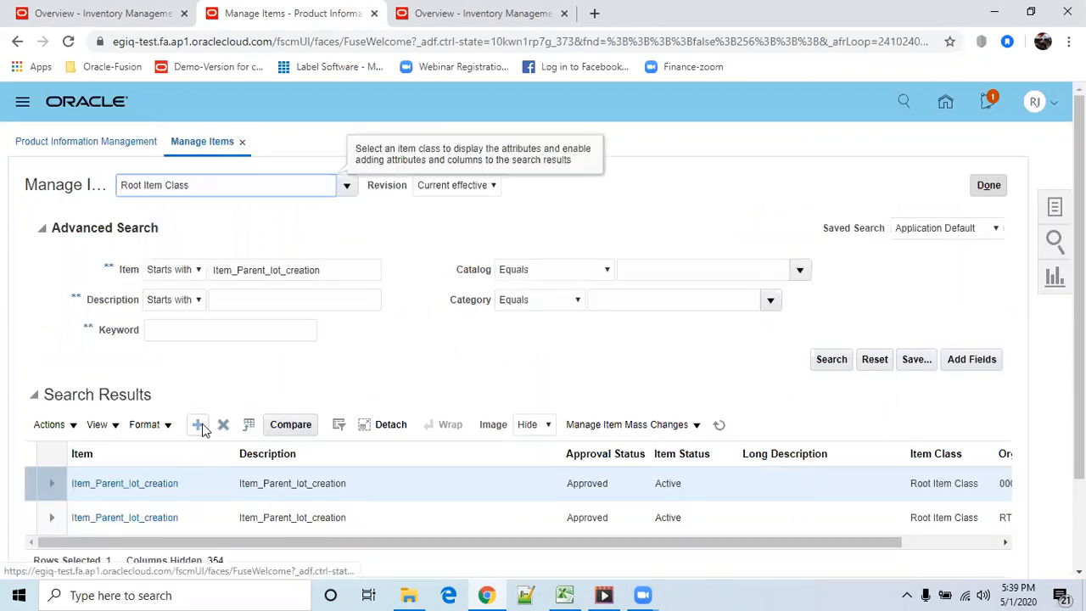
Start creating one new item in organization 000 with the item class Root Item Class
click(198, 424)
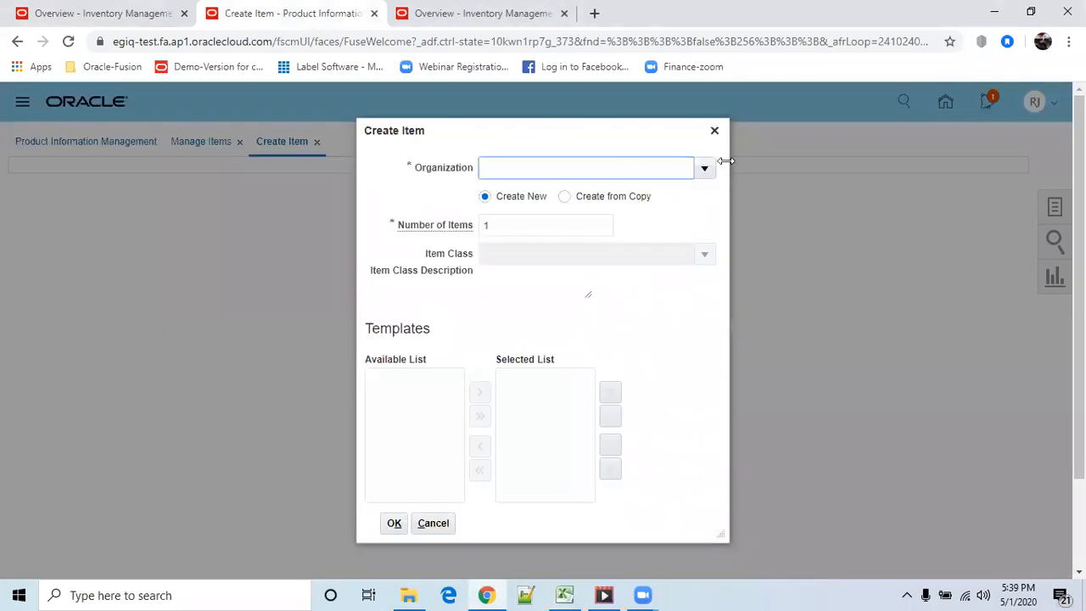
click(705, 167)
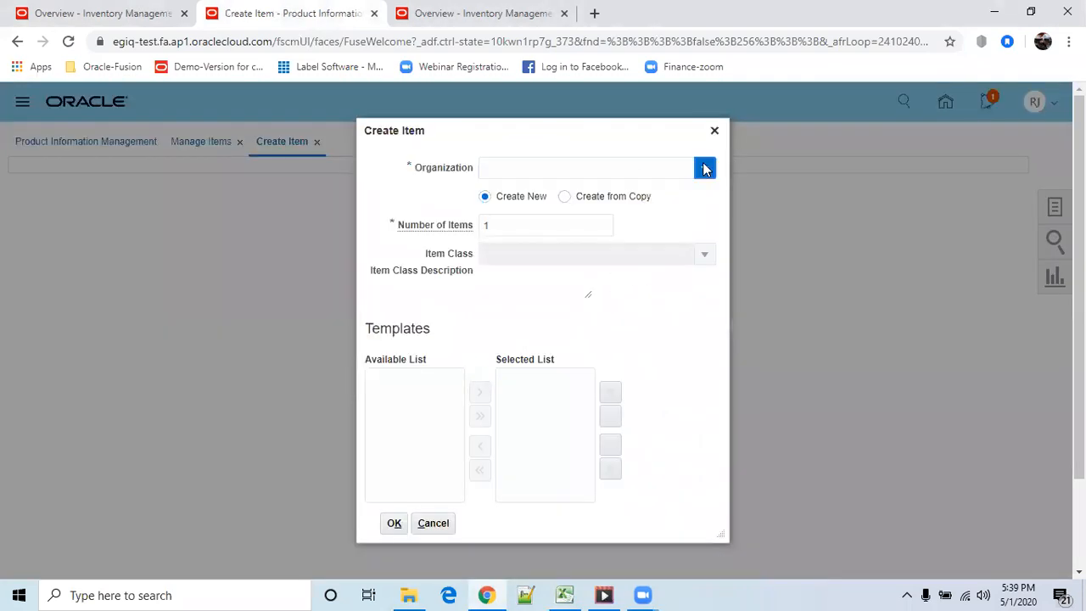
click(688, 194)
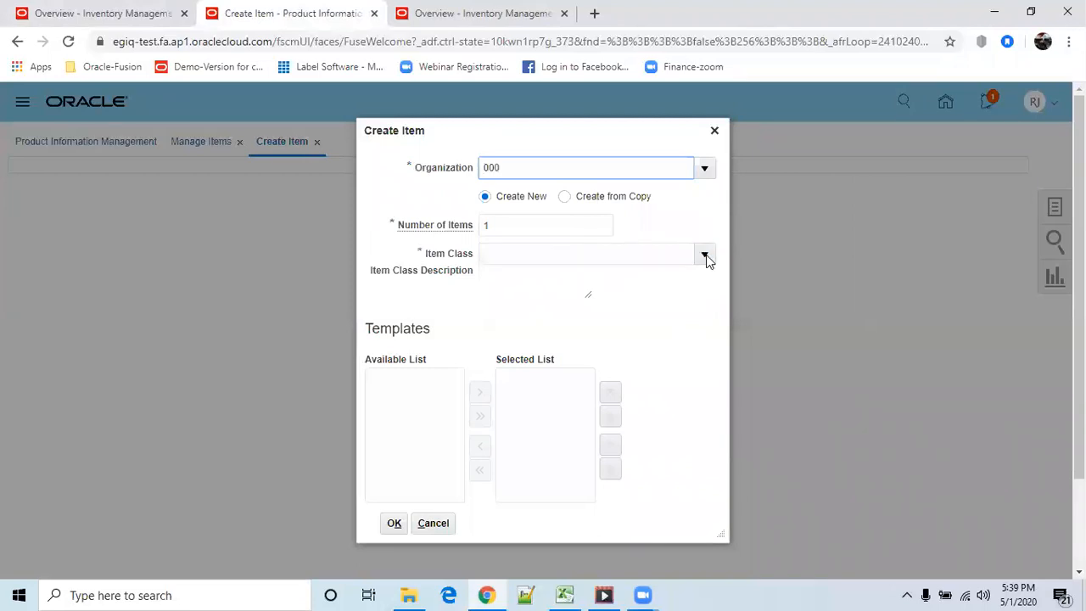
click(706, 255)
click(531, 252)
text(root)
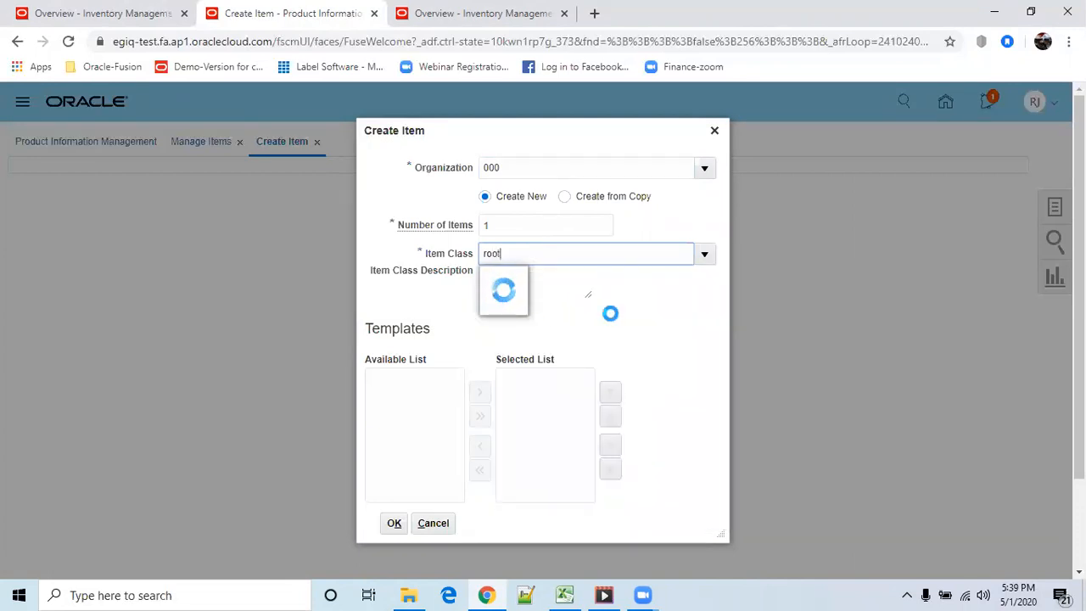
click(587, 280)
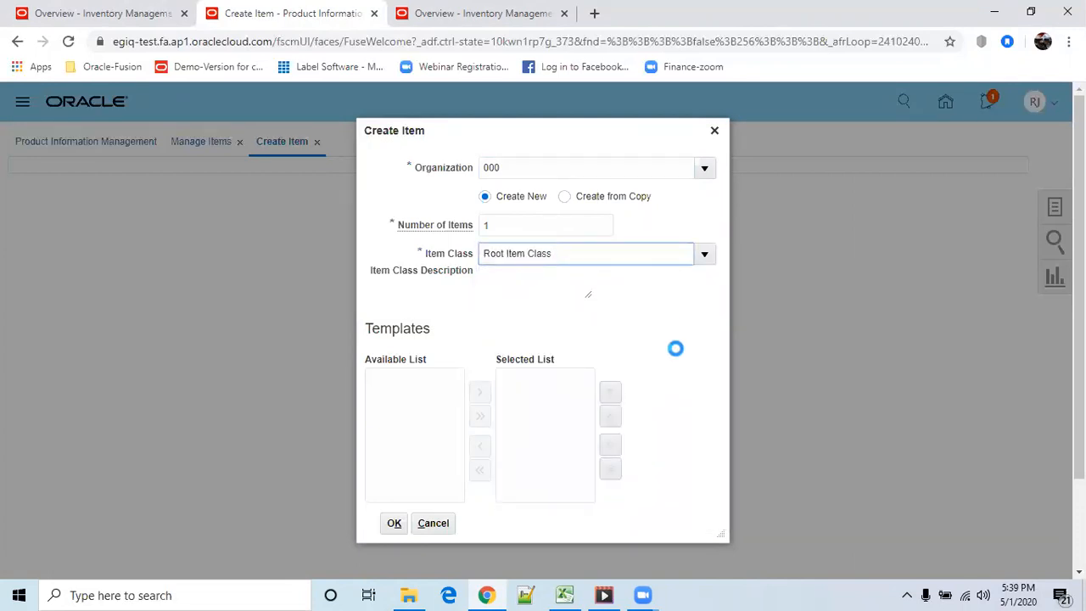
click(325, 523)
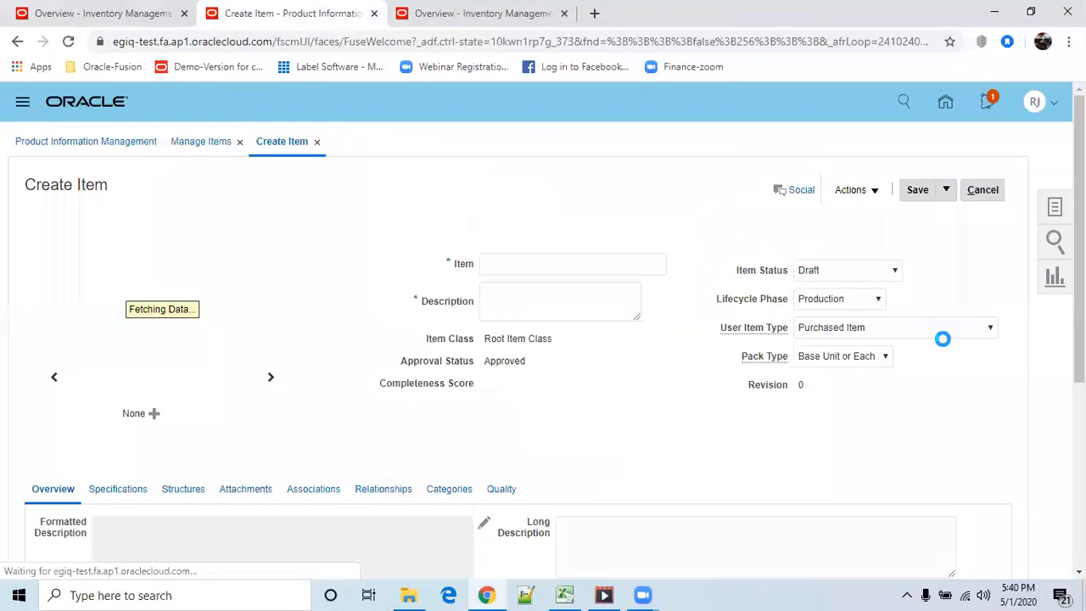
Name the new item parent_childlot_item and use the same text as its description
click(502, 262)
text(parent)
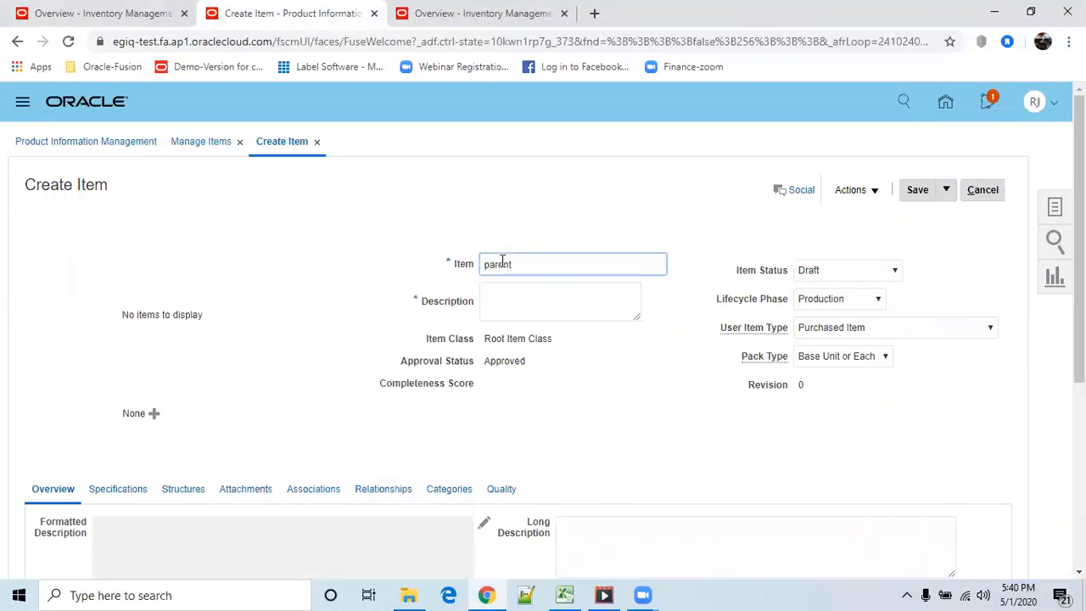
text(_childlot_item)
drag(598, 268, 410, 241)
key(ctrl+c)
click(597, 306)
key(ctrl+v)
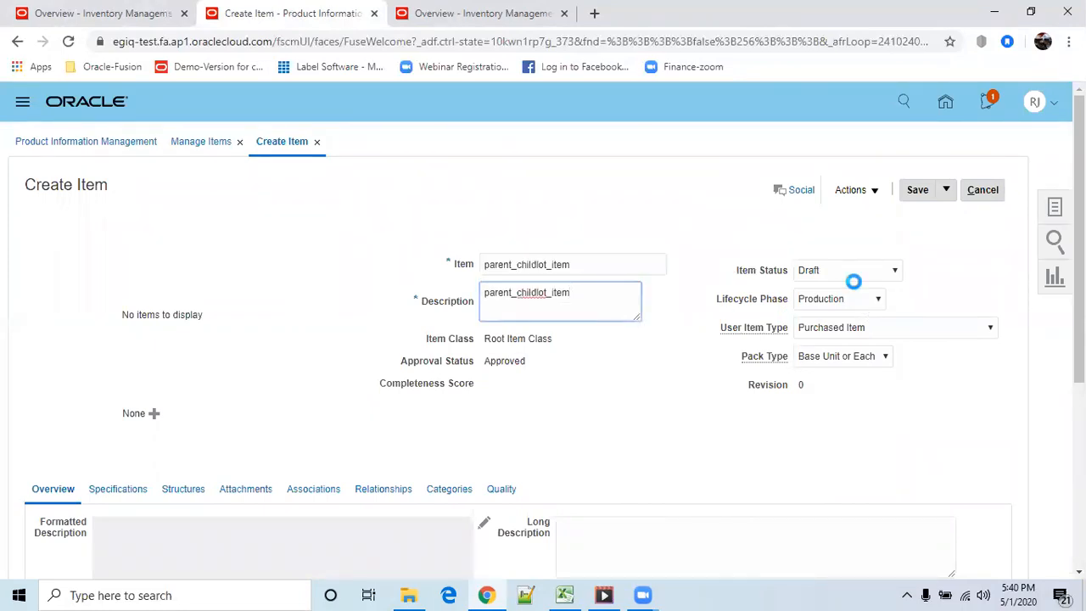
Set the item status to Active and open the item organization's Inventory specifications
click(895, 272)
click(874, 291)
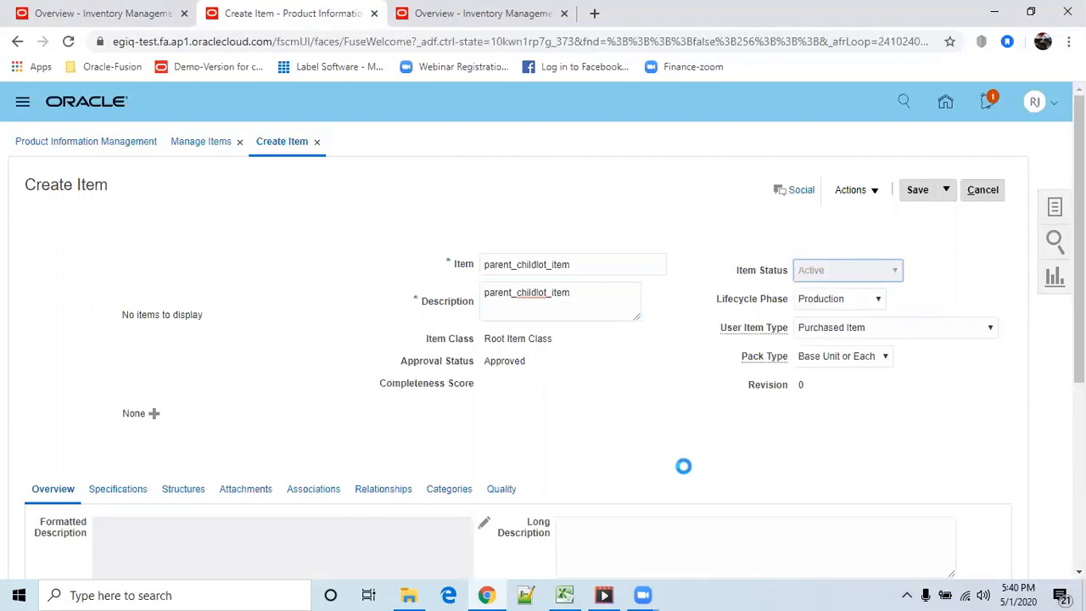
scroll(684, 463, down, 1)
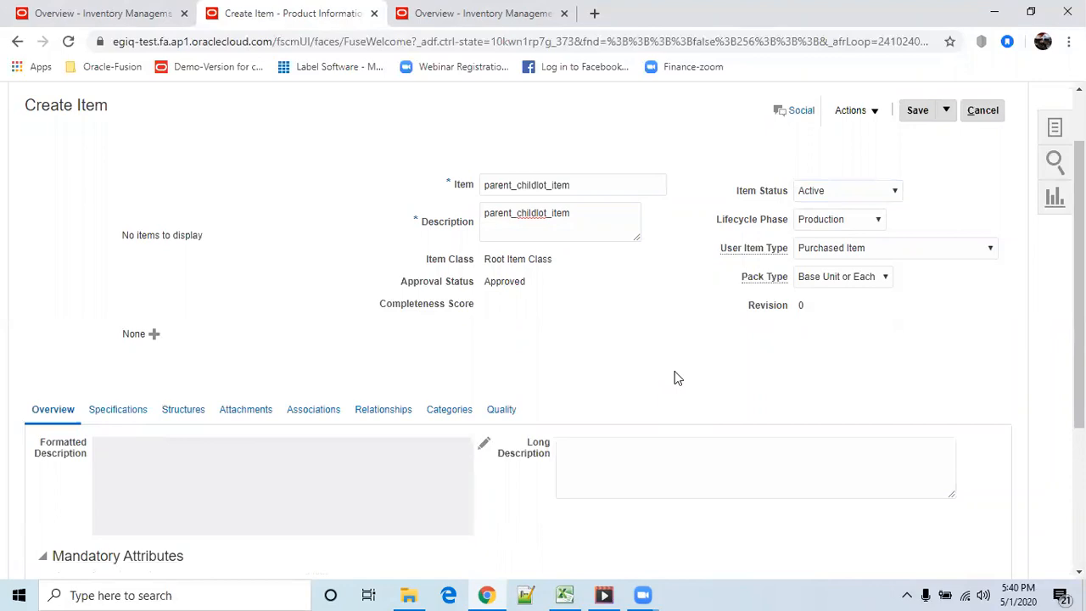
scroll(673, 371, down, 3)
click(53, 412)
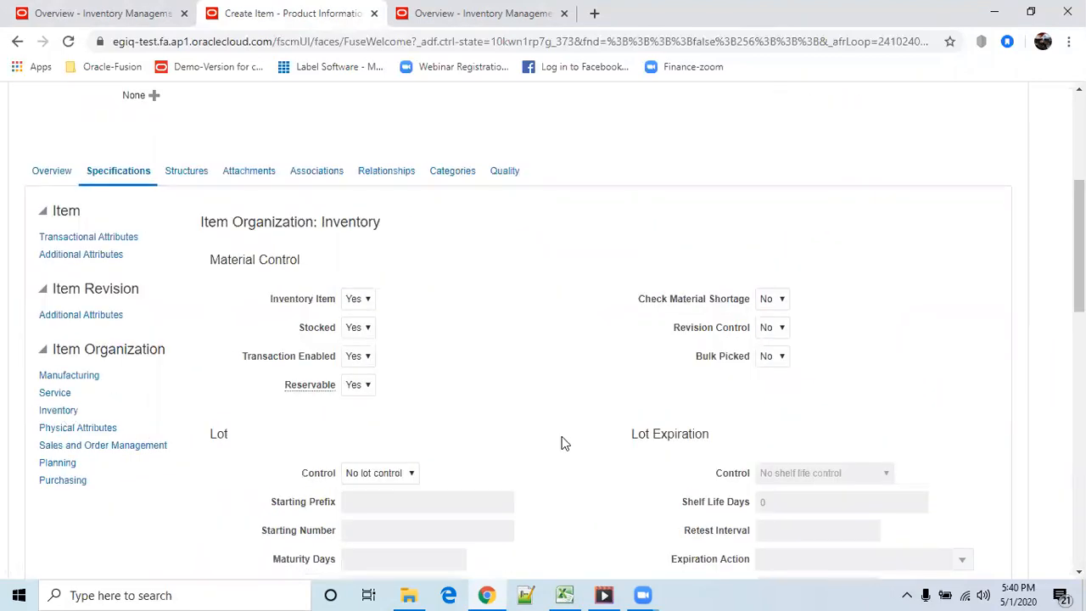
Set the item to full lot control with starting prefix Parent and starting number 4000
scroll(560, 441, down, 3)
click(411, 238)
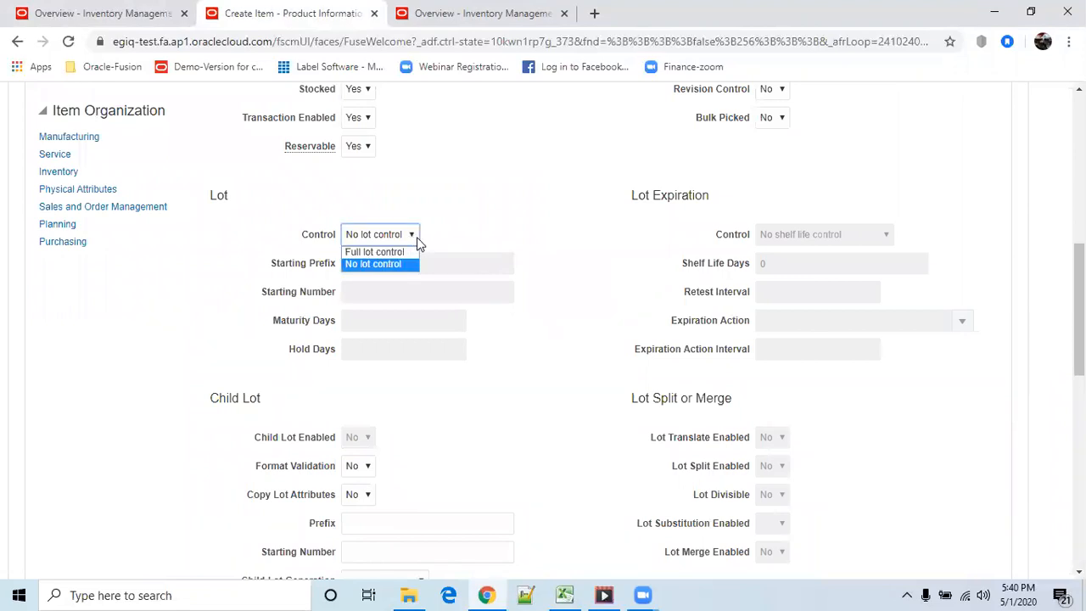
click(377, 252)
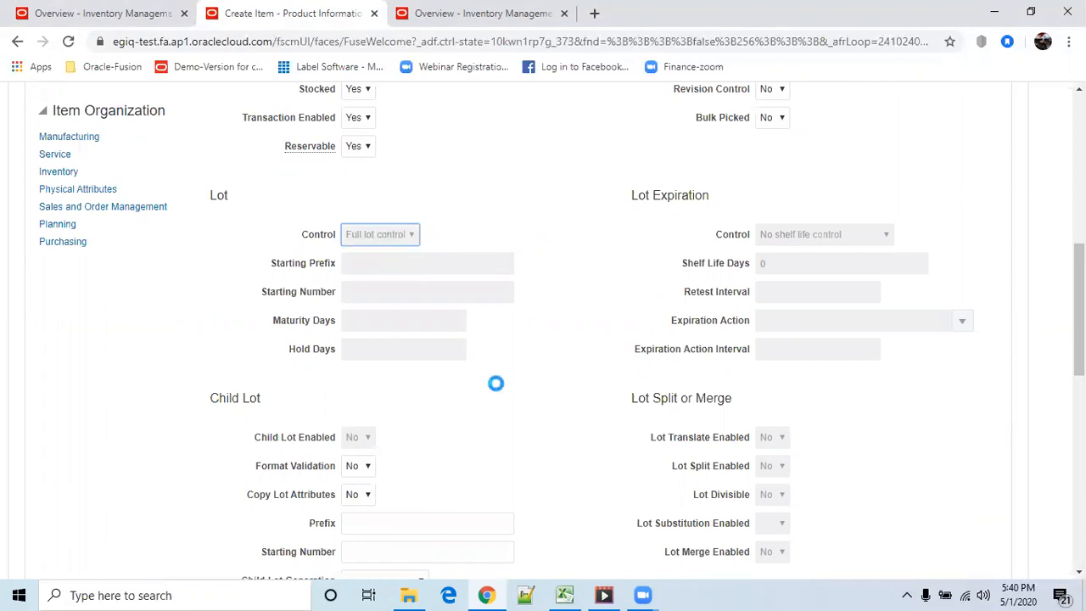
click(429, 261)
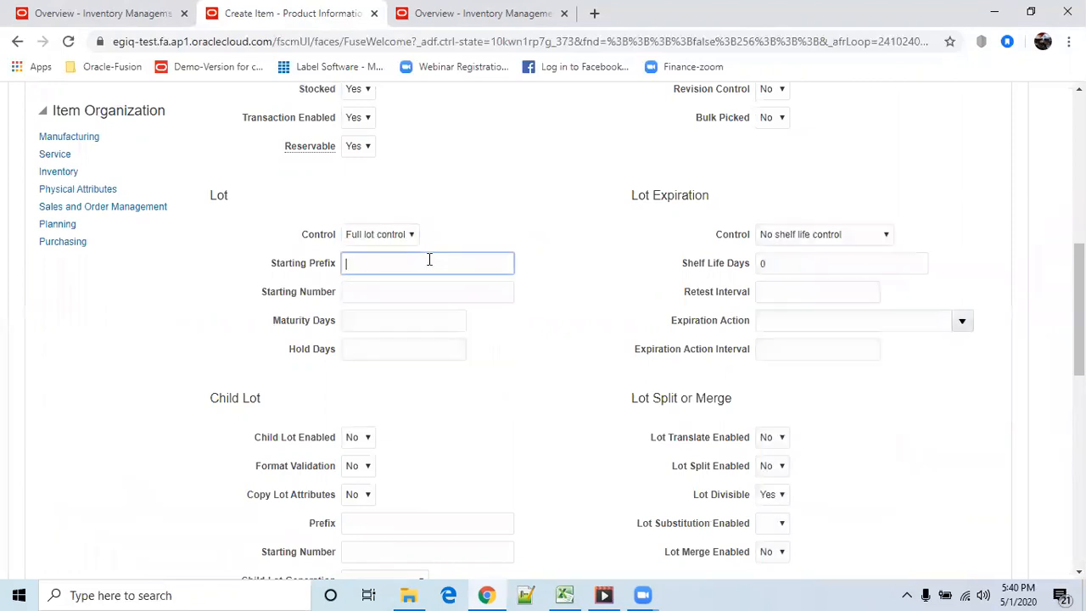
text(Parent)
click(407, 292)
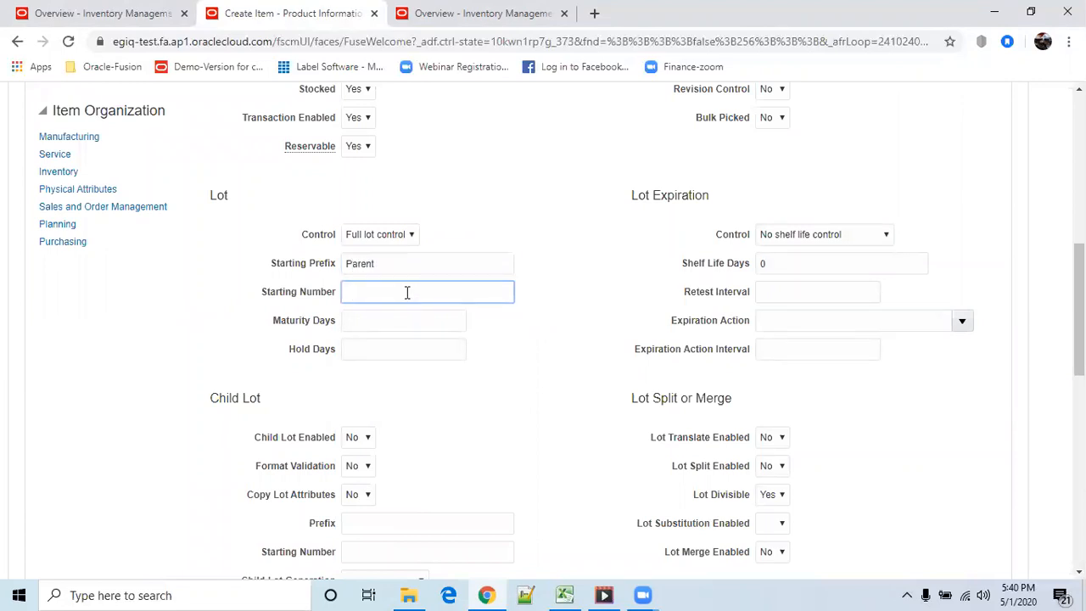
text(4000)
click(500, 394)
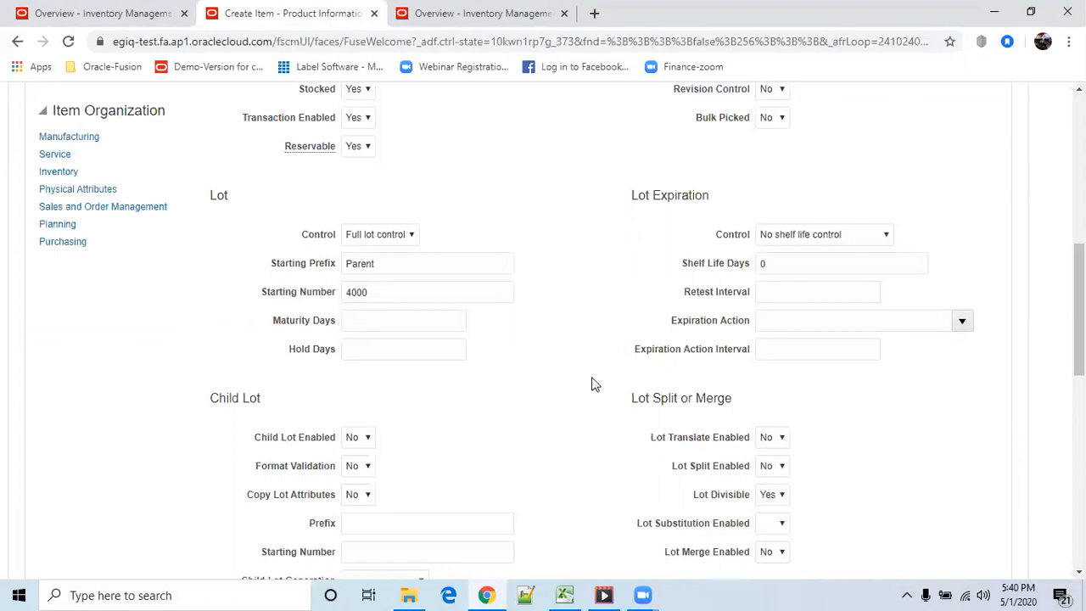
Set Child Lot Enabled and Format Validation to Yes for the item
scroll(591, 385, down, 2)
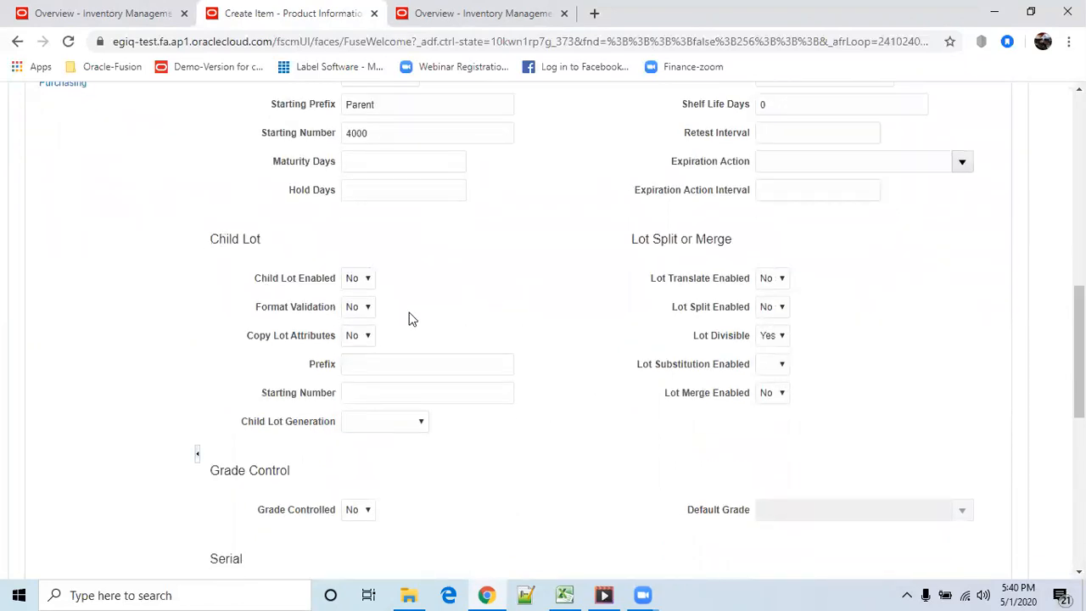
click(368, 279)
click(365, 309)
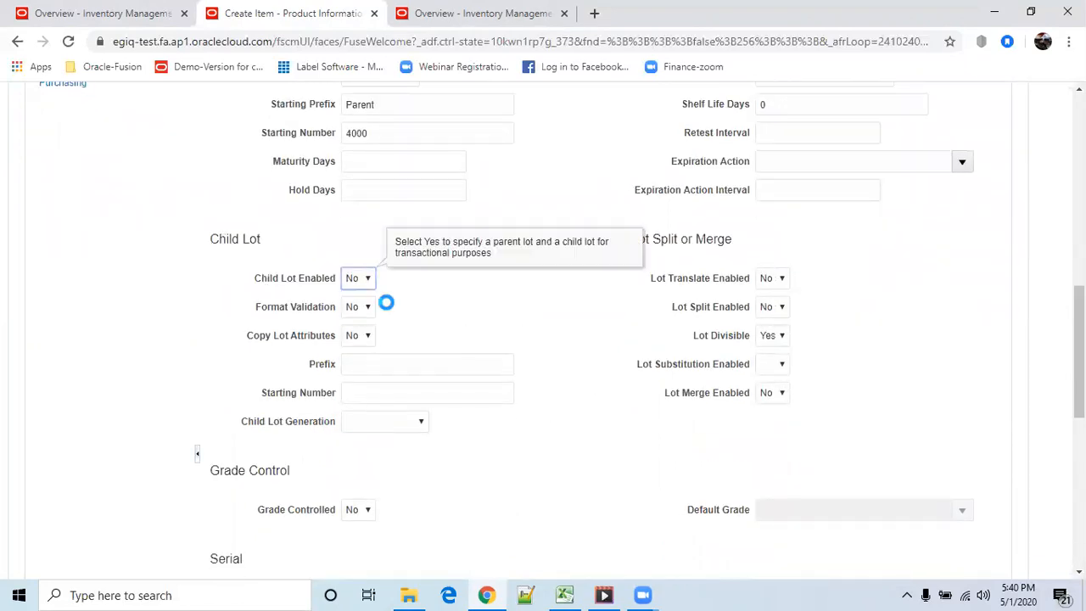
click(372, 310)
click(361, 338)
Define the child lot numbering with prefix ChildLemon, starting number 60000 and generation Parent and child
click(405, 367)
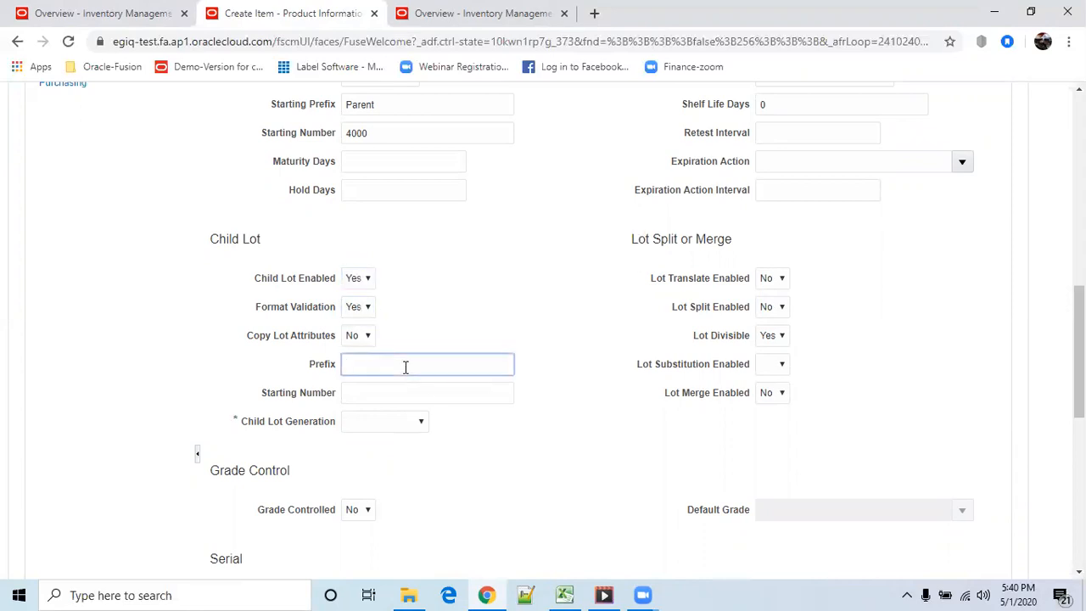
text(chi)
text(Child)
text(Lemon)
key(Tab)
text(60000)
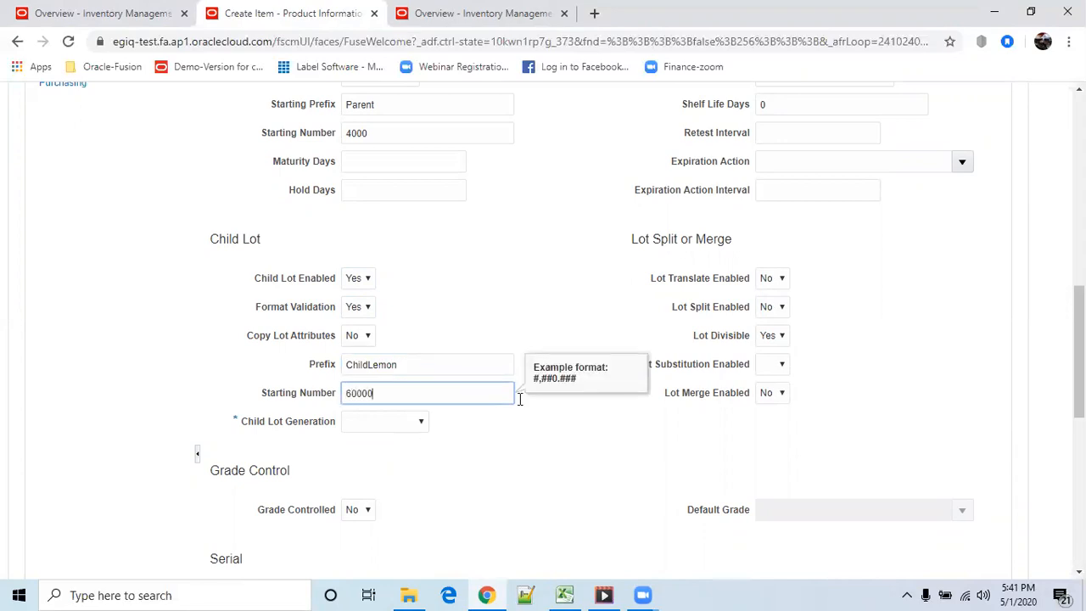
click(550, 502)
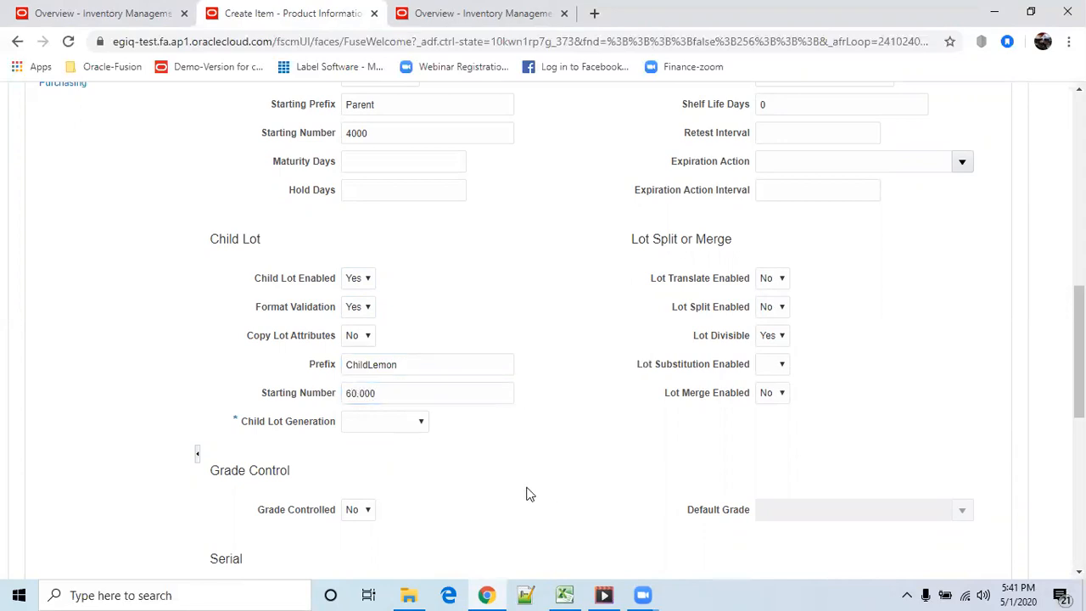
click(421, 423)
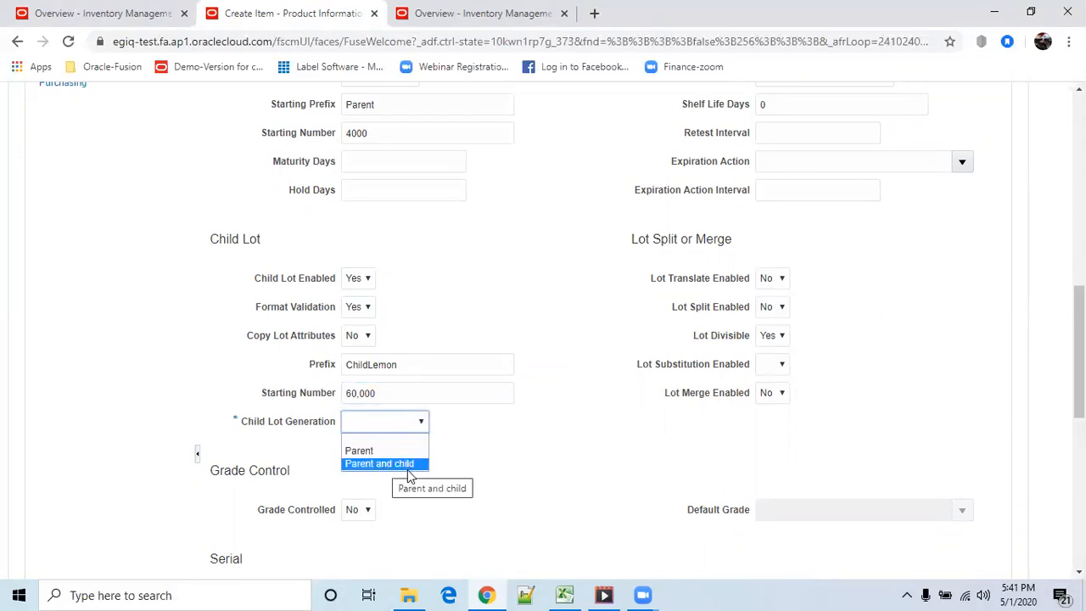
click(404, 464)
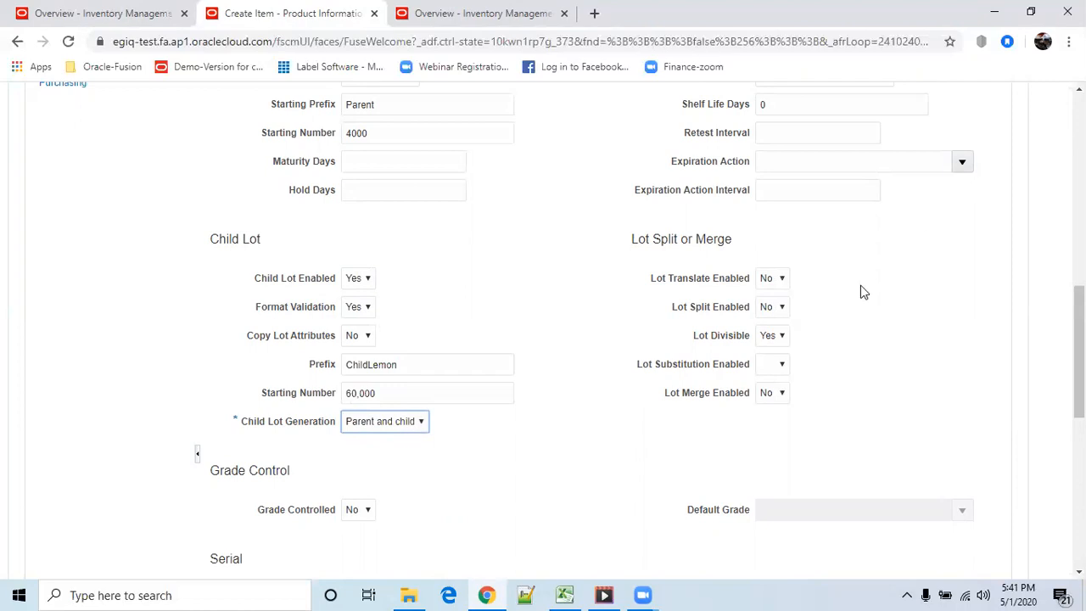
Set Lot Translate, Lot Split, Lot Substitution and Lot Merge Enabled to Yes
click(782, 285)
click(781, 308)
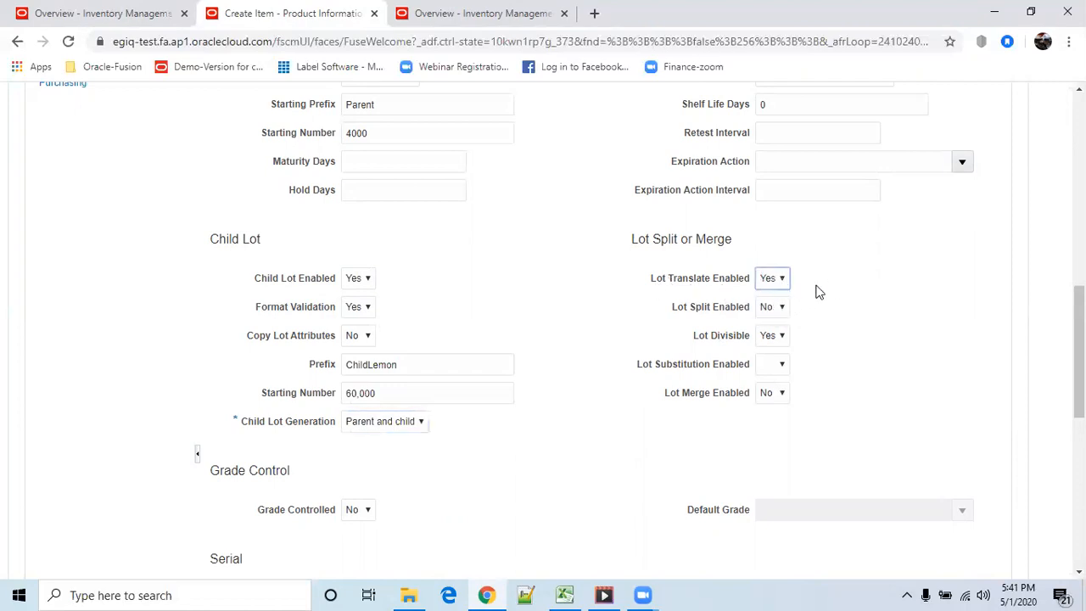
click(775, 311)
click(780, 343)
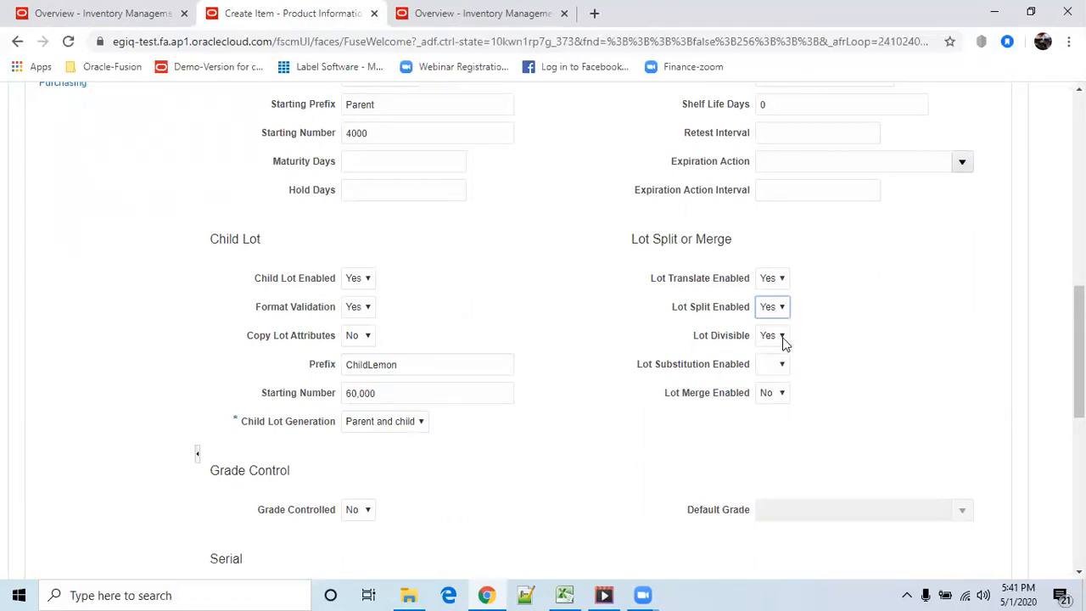
click(783, 365)
click(784, 407)
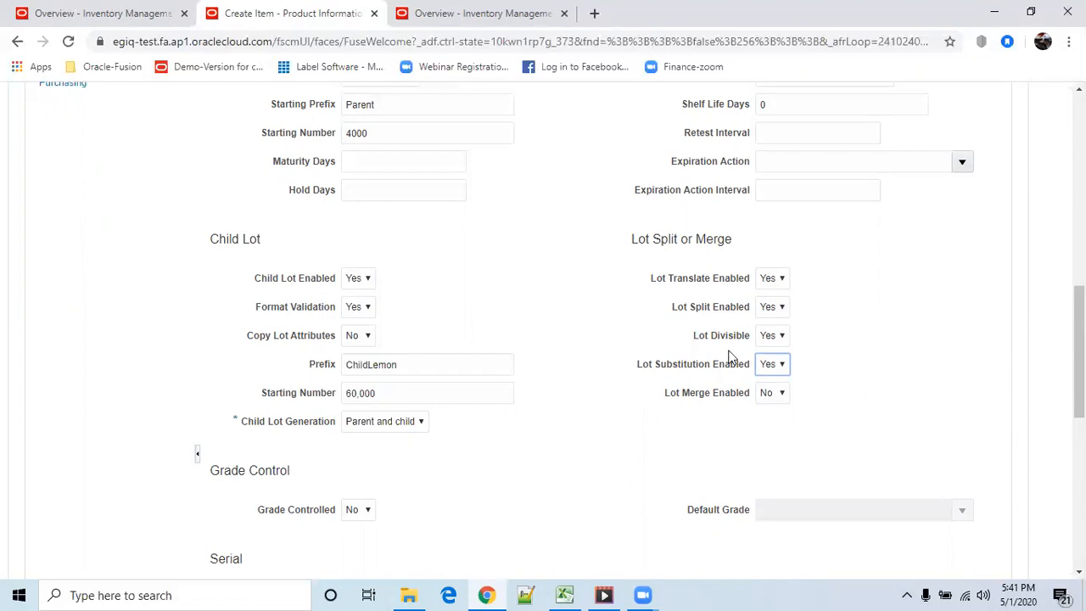
click(780, 393)
click(768, 422)
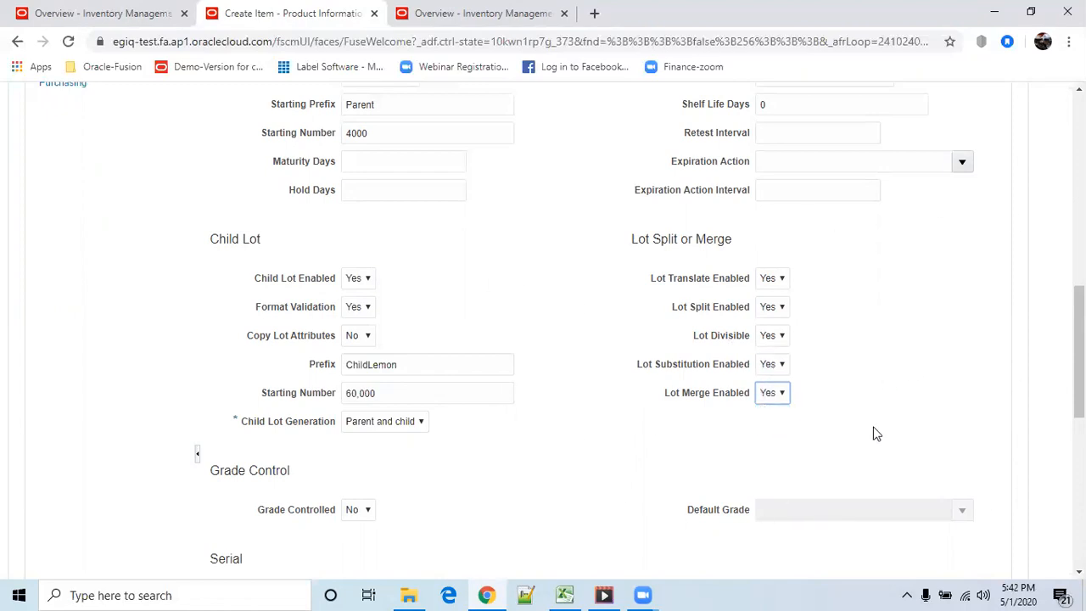
scroll(877, 434, up, 5)
scroll(878, 427, down, 3)
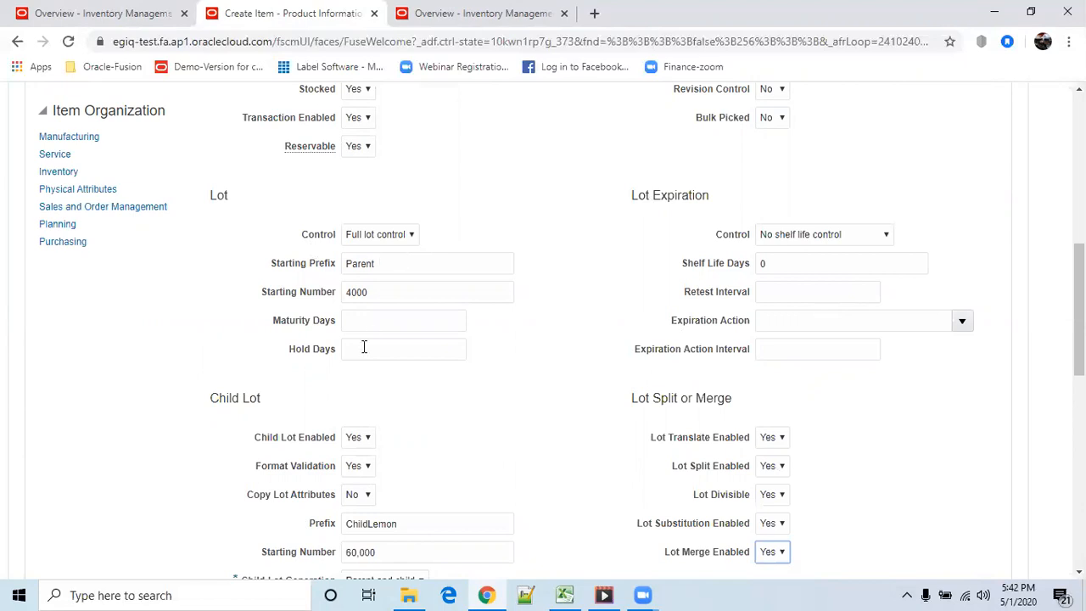
Associate the item with the organization RTEINVORG2, searching for rteinv in the organization list
scroll(517, 436, up, 5)
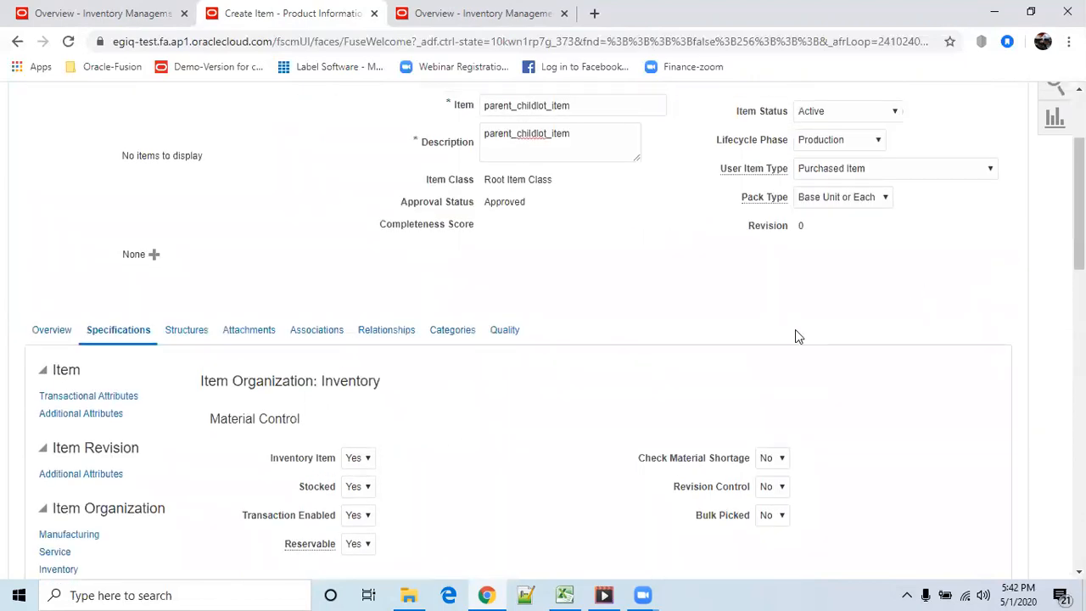
scroll(655, 315, up, 2)
scroll(535, 447, down, 3)
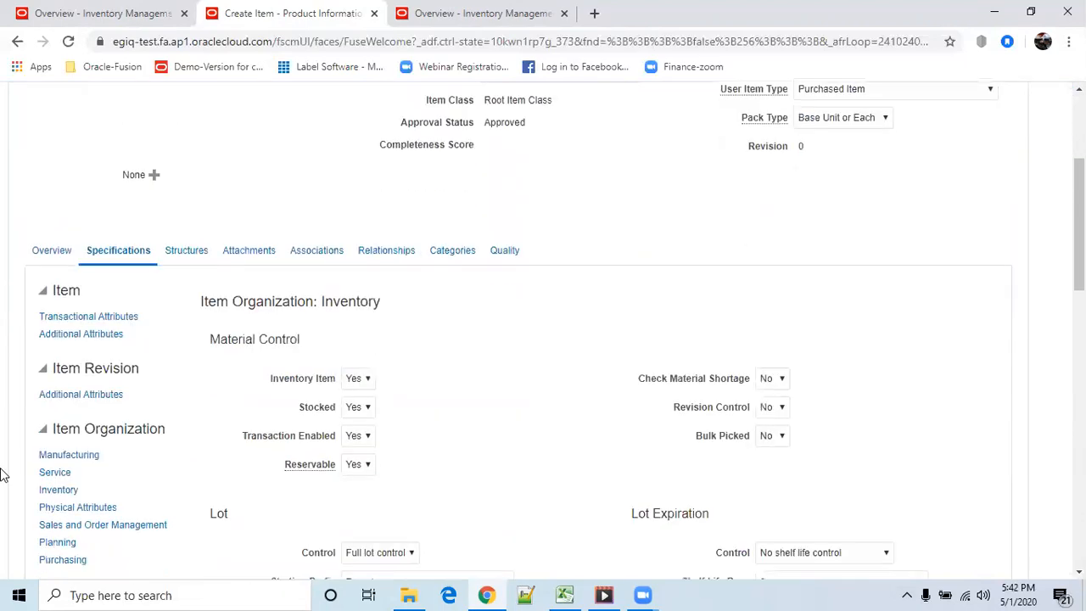
scroll(524, 439, down, 3)
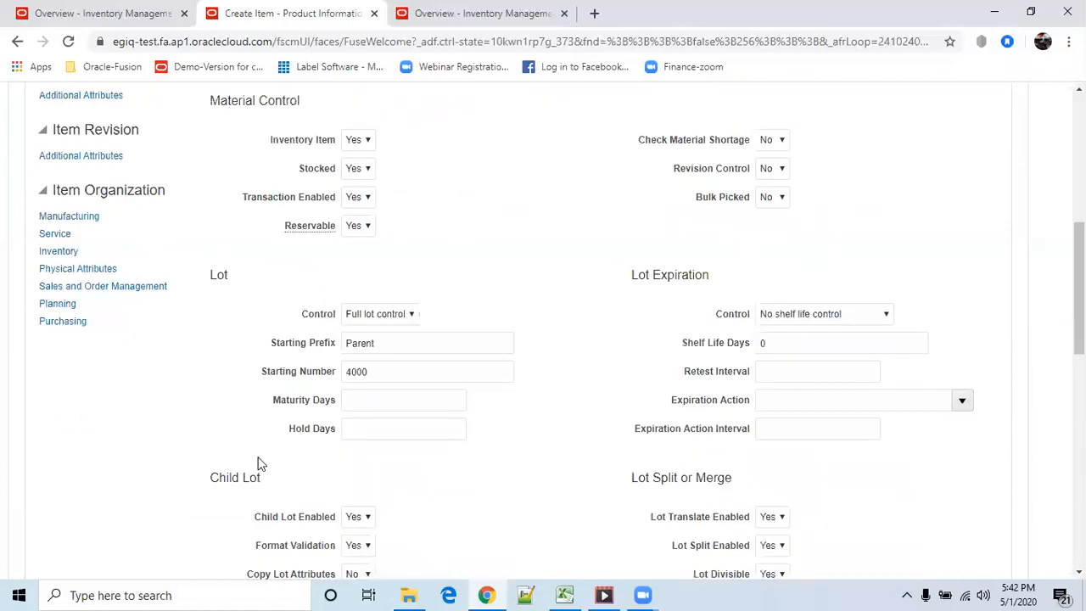
scroll(559, 425, up, 3)
click(328, 253)
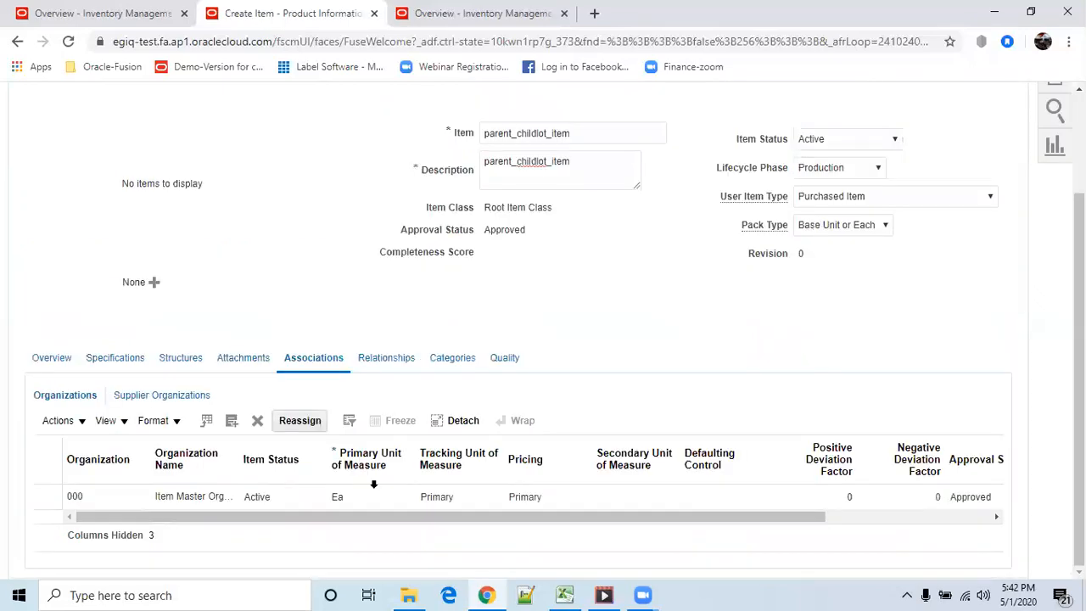
click(232, 421)
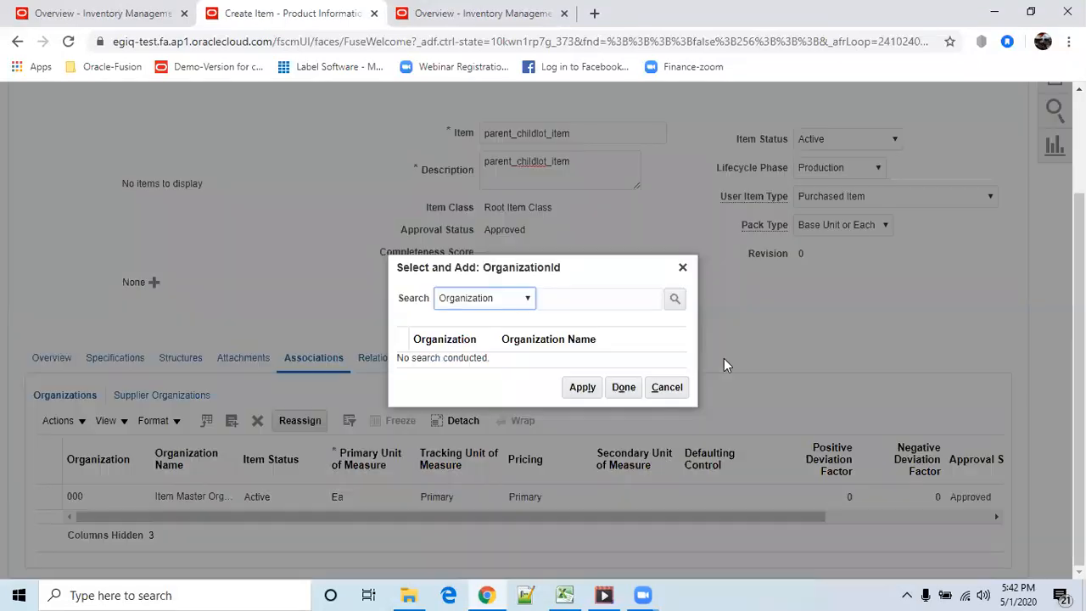
click(620, 296)
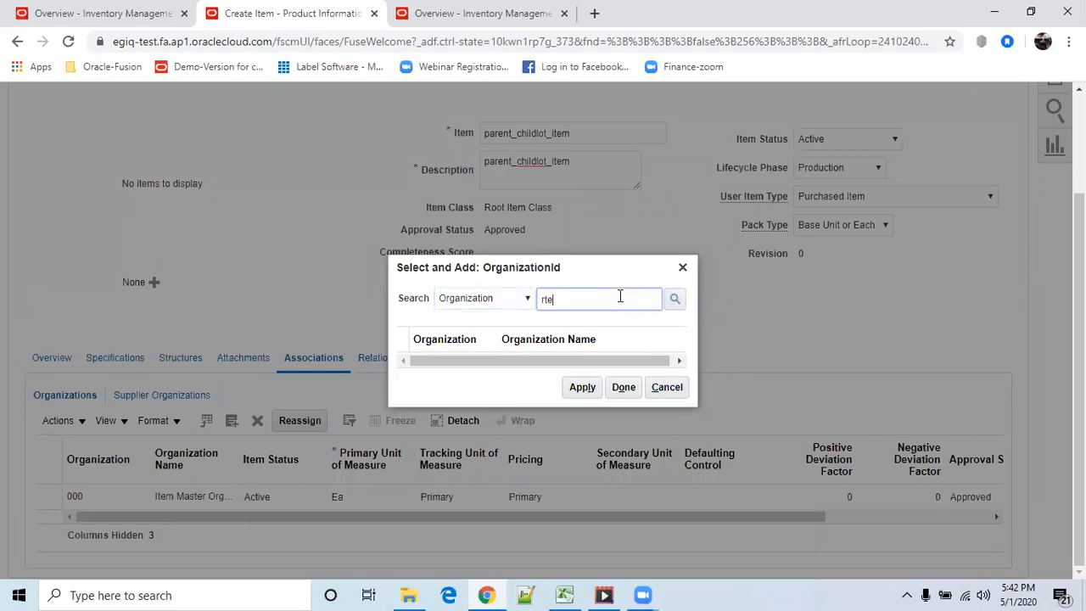
click(676, 300)
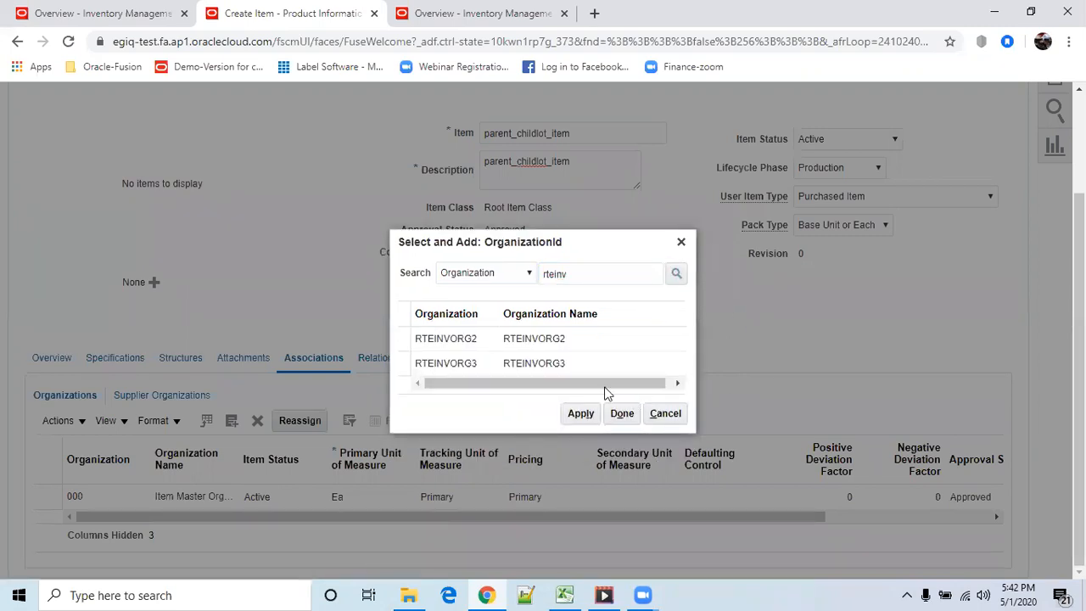
click(531, 338)
click(582, 413)
click(612, 420)
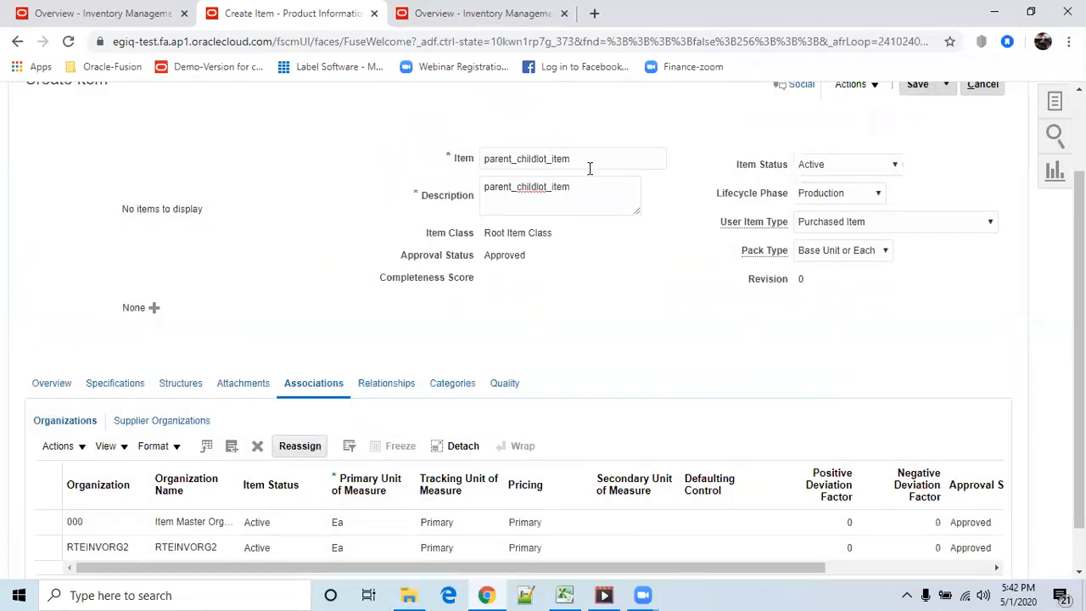
Copy the item name parent_childlot_item, and save and close the item
double_click(584, 161)
key(ctrl+c)
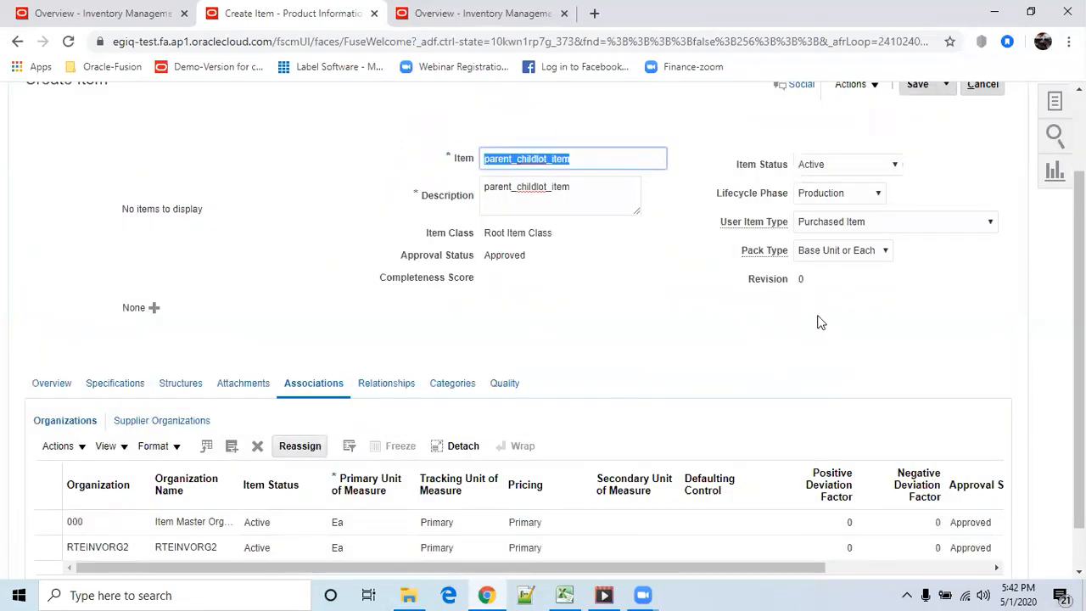
scroll(917, 229, up, 2)
click(919, 190)
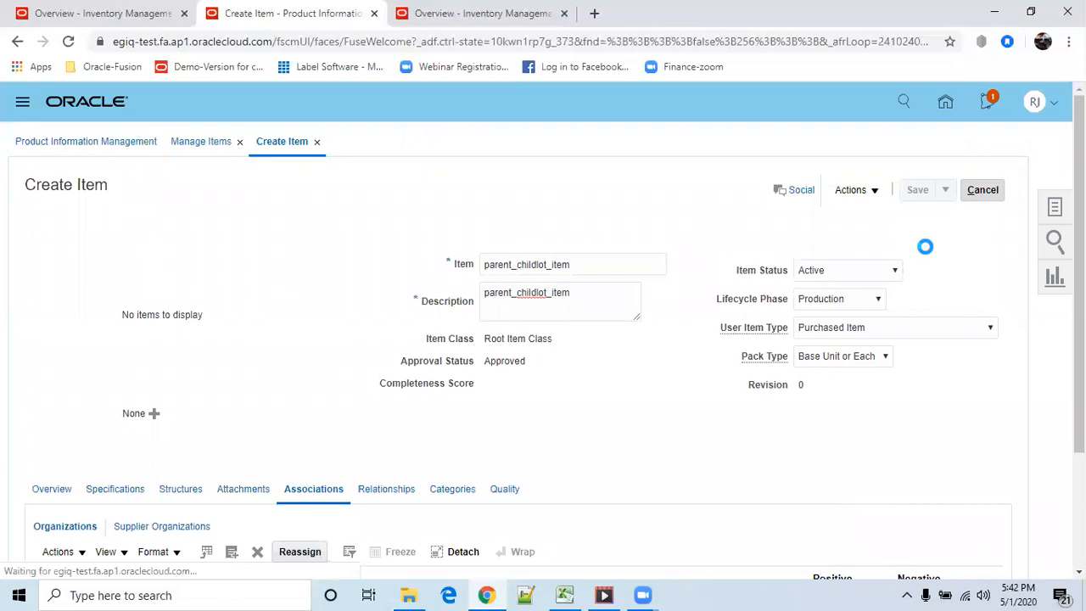
click(946, 190)
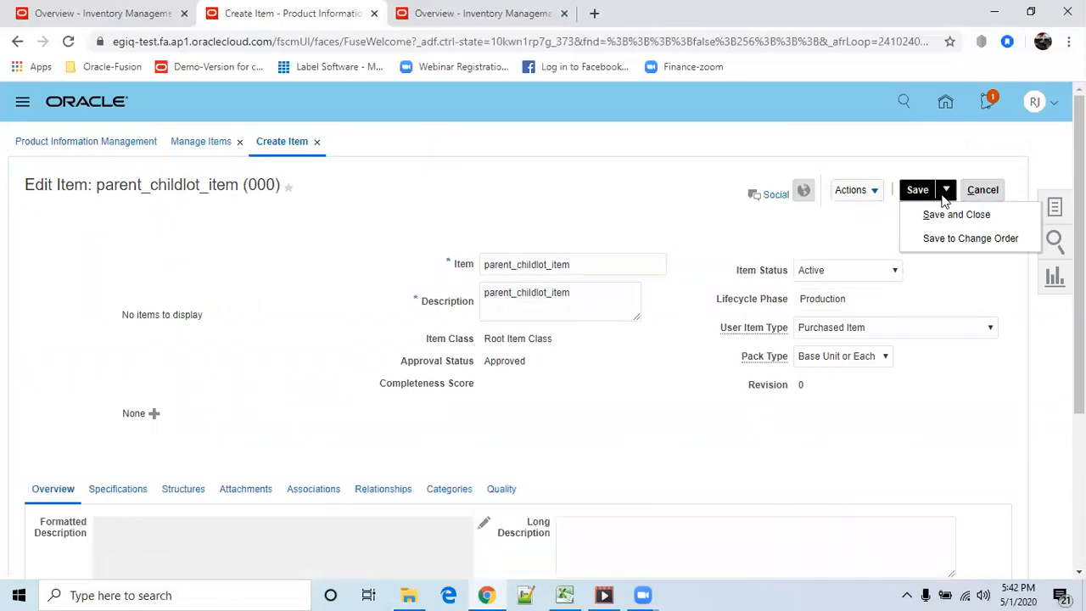
click(959, 216)
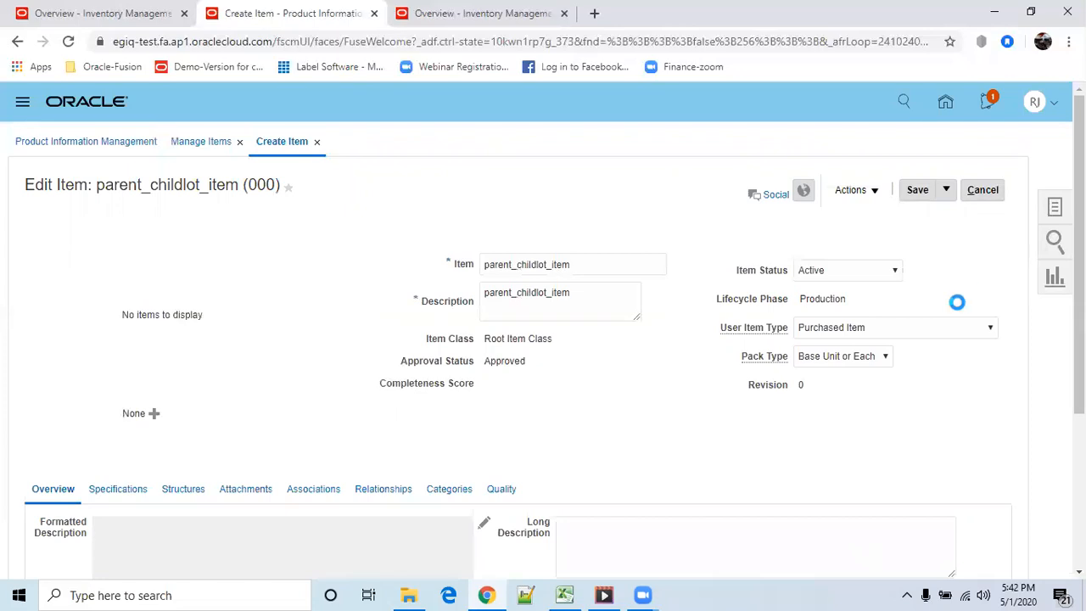
Switch to the Excel workbook and paste parent_childlot_item into cell G78, below Item_Parent_lot_creation
click(564, 595)
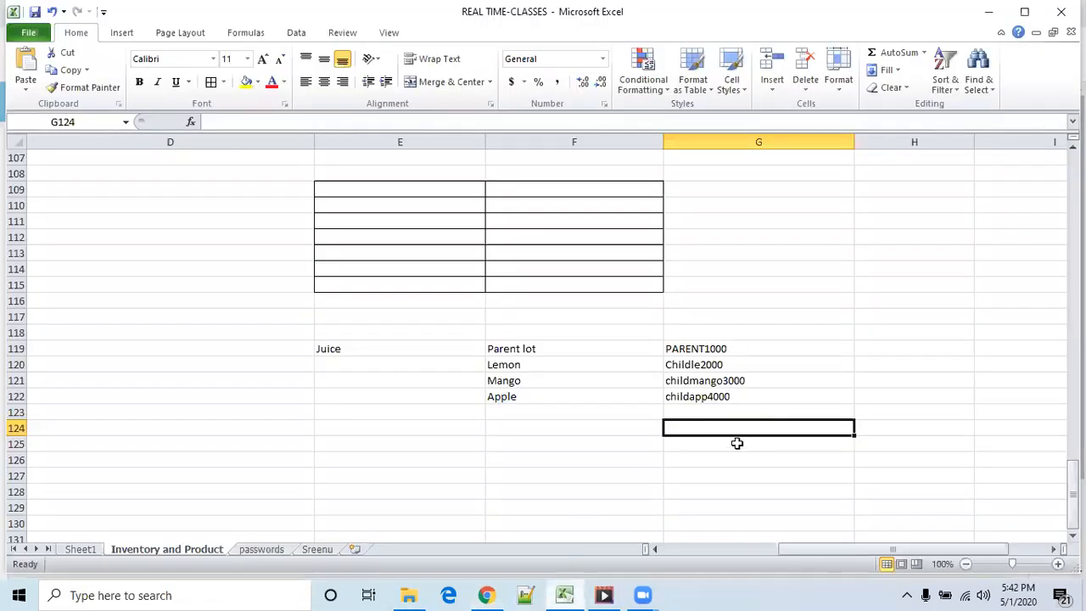
scroll(738, 441, up, 9)
scroll(738, 439, down, 9)
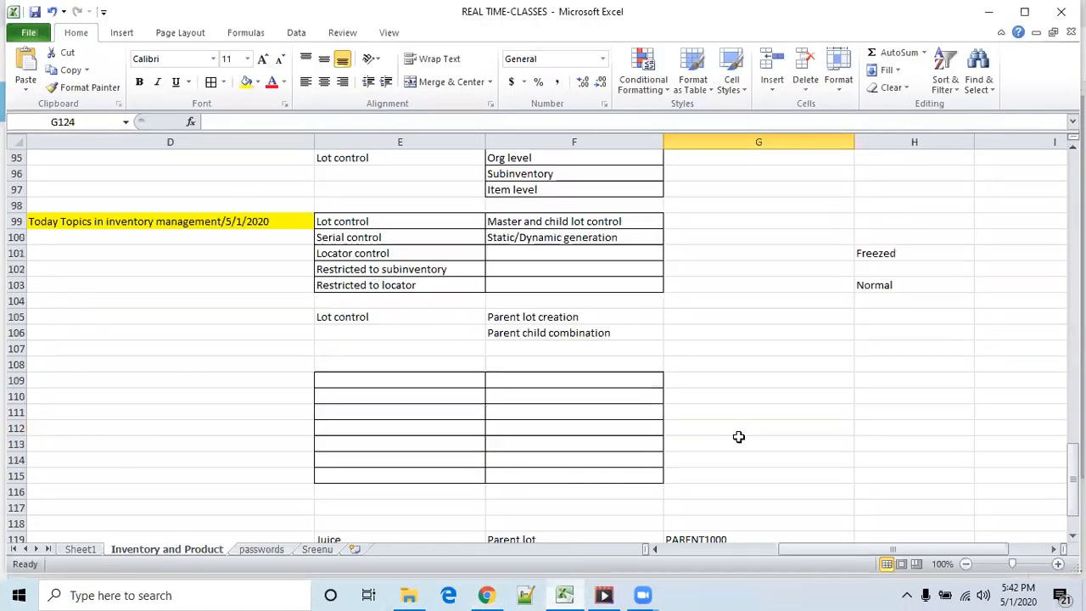
scroll(740, 433, up, 11)
scroll(741, 427, up, 2)
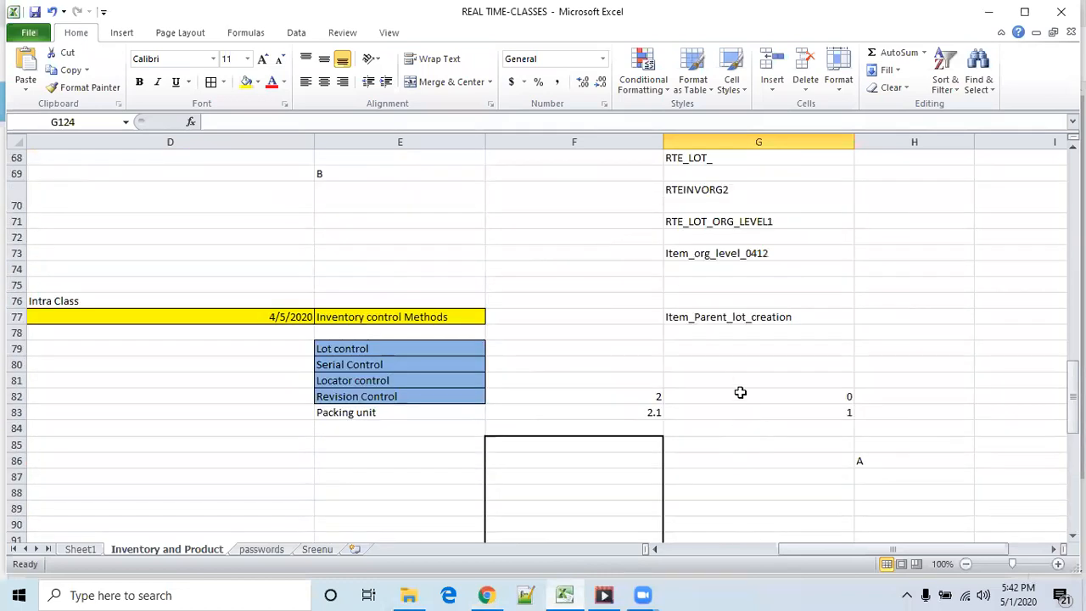
click(712, 333)
key(ctrl+v)
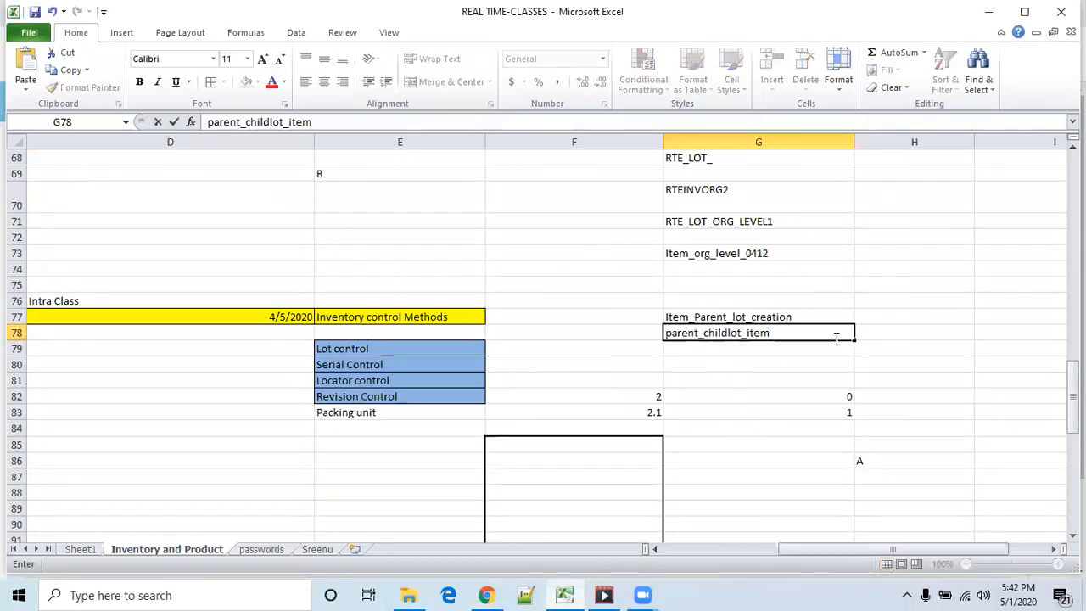
click(972, 358)
In the browser's Inventory Management page, start a miscellaneous transaction of type Miscellaneous Receipt with Use Current Item Cost set to No
key(alt+Tab)
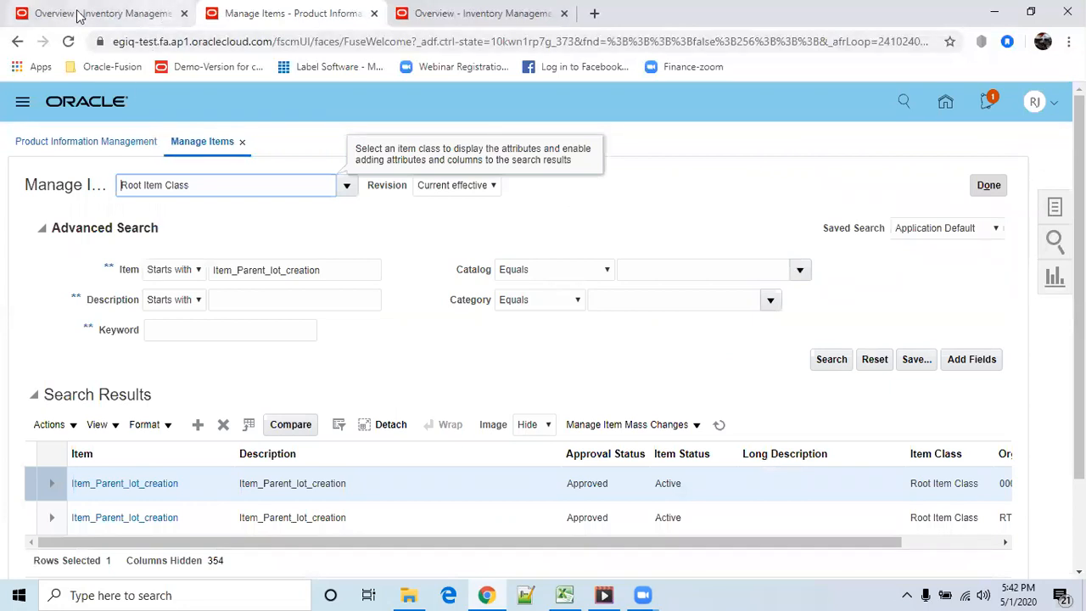
click(163, 15)
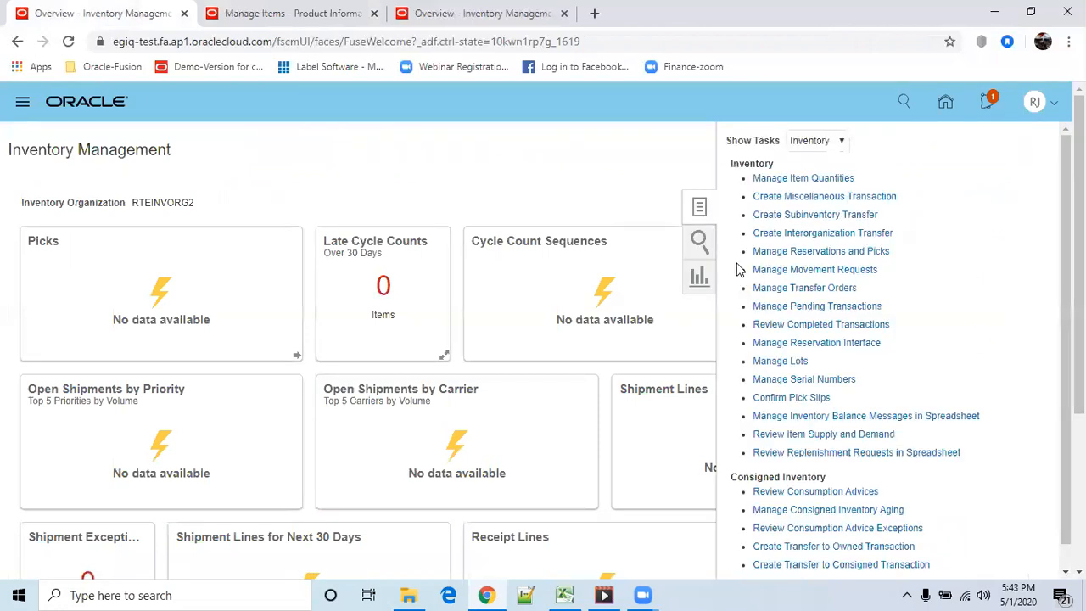
click(891, 197)
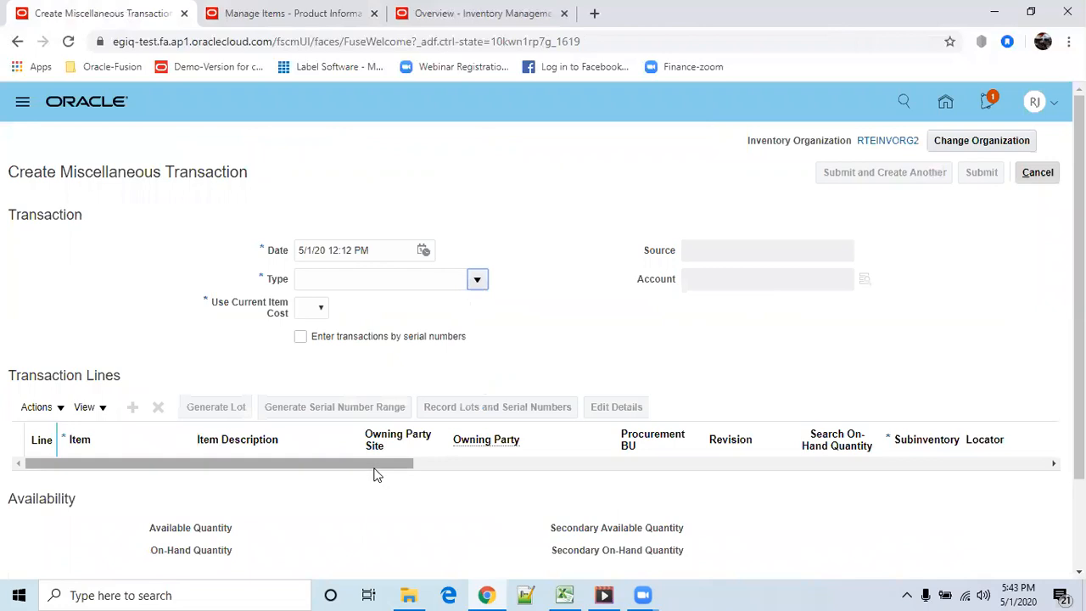
click(358, 495)
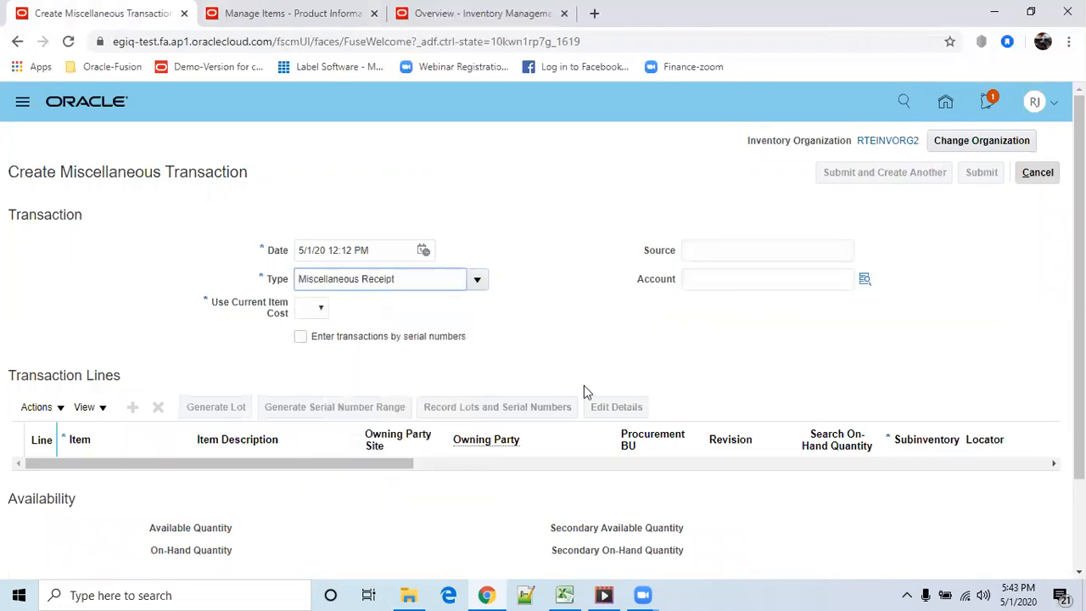
click(320, 308)
click(308, 351)
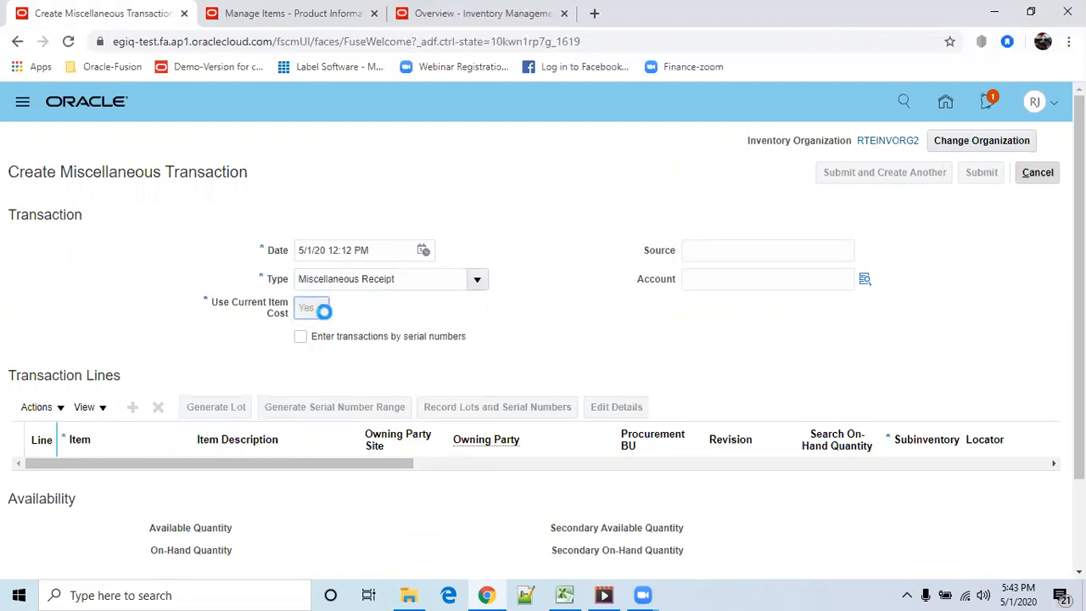
click(323, 309)
click(307, 322)
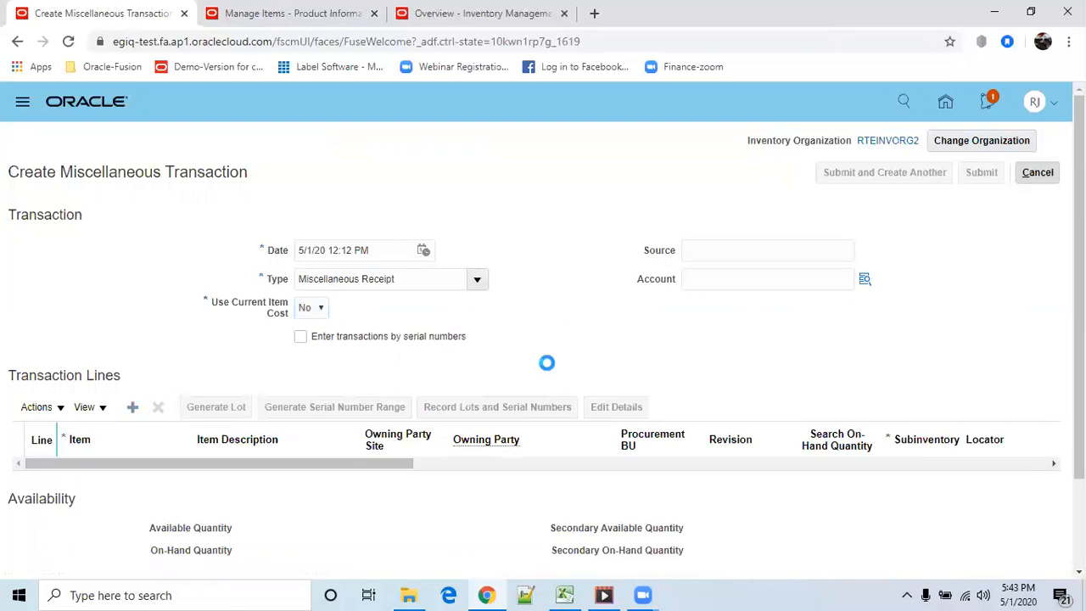
Add a transaction line for parent_childlot_item with subinventory RTE_SUBINV
click(91, 473)
key(ctrl+v)
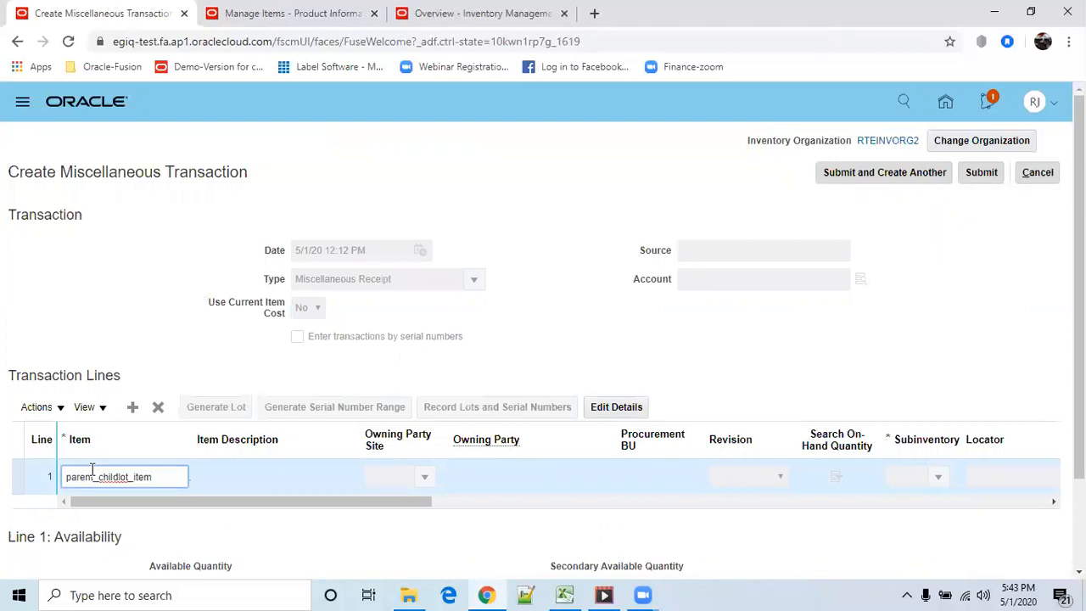
click(636, 361)
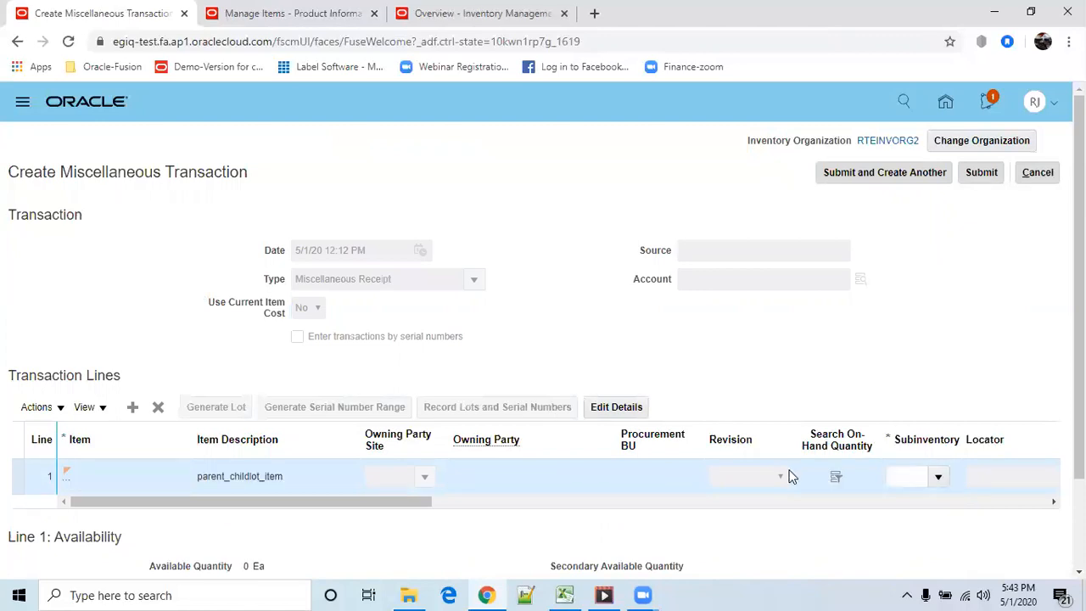
drag(351, 501, 455, 500)
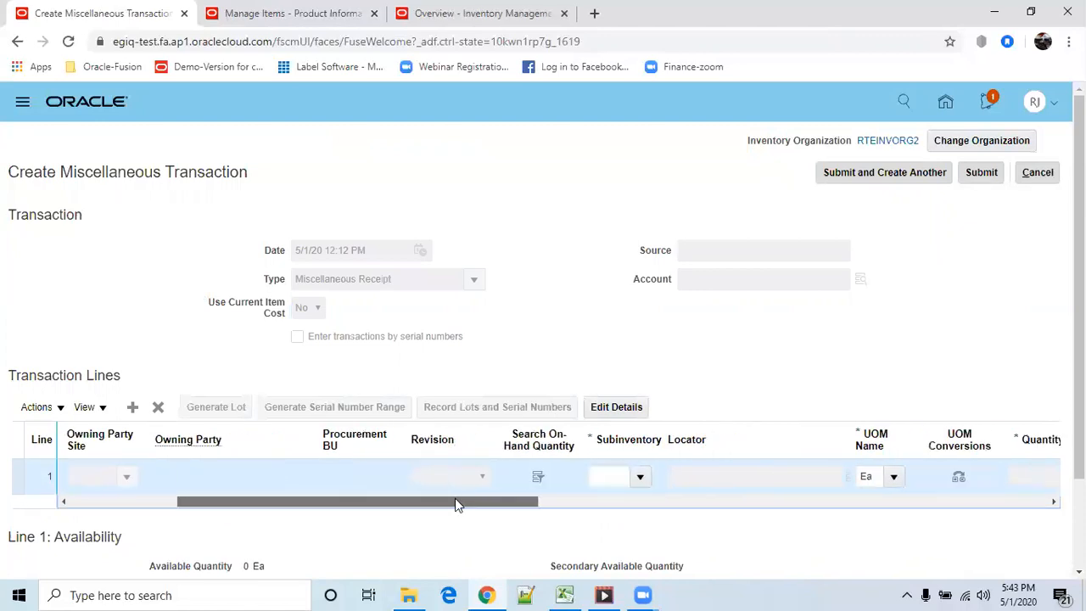
click(642, 476)
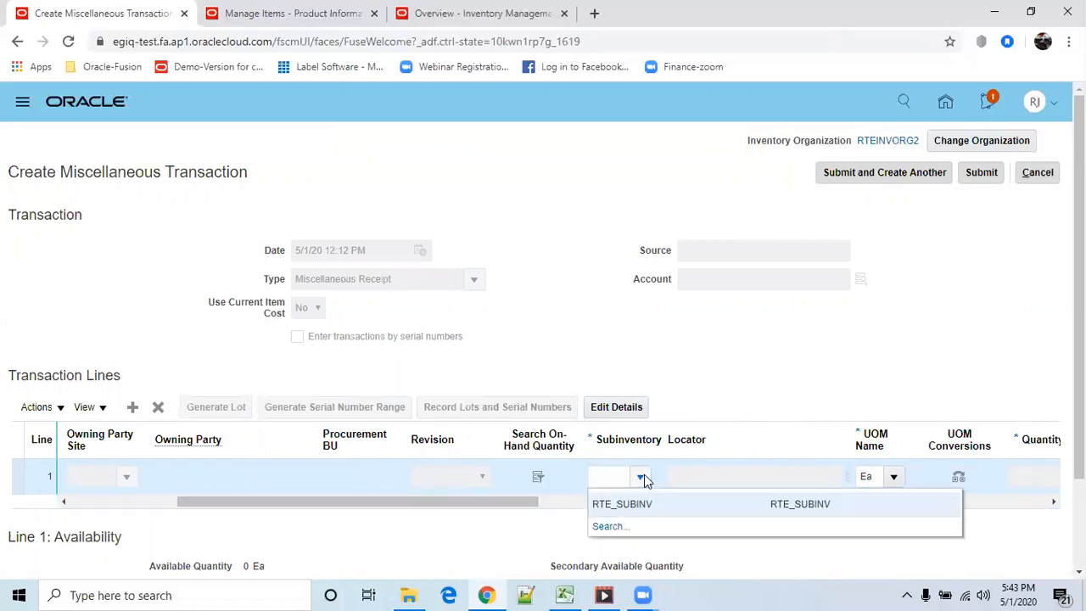
click(641, 505)
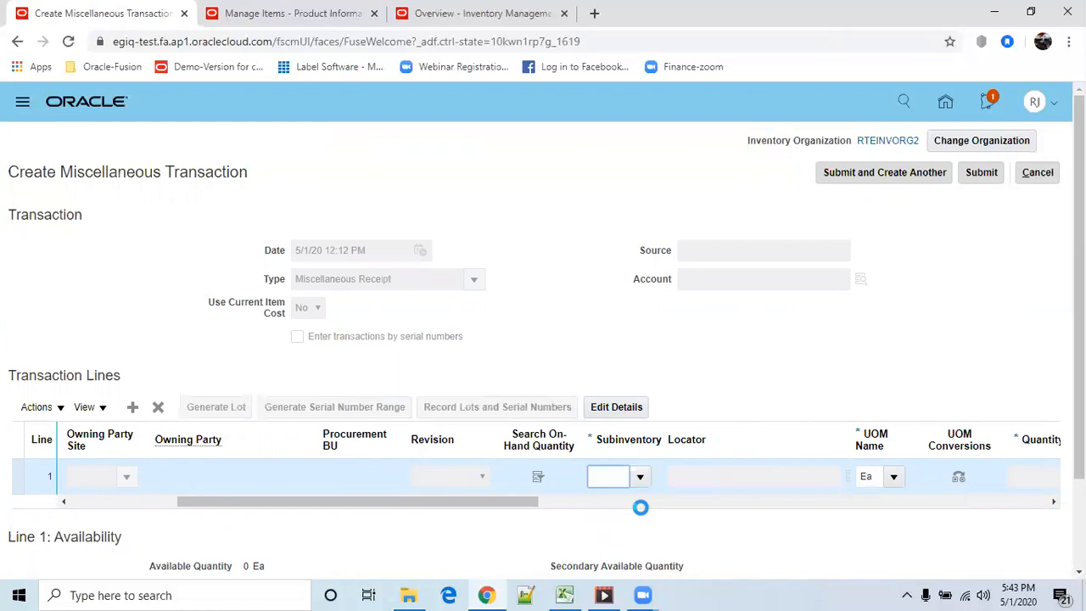
Set the transaction line's quantity to 1,000
drag(443, 501, 553, 504)
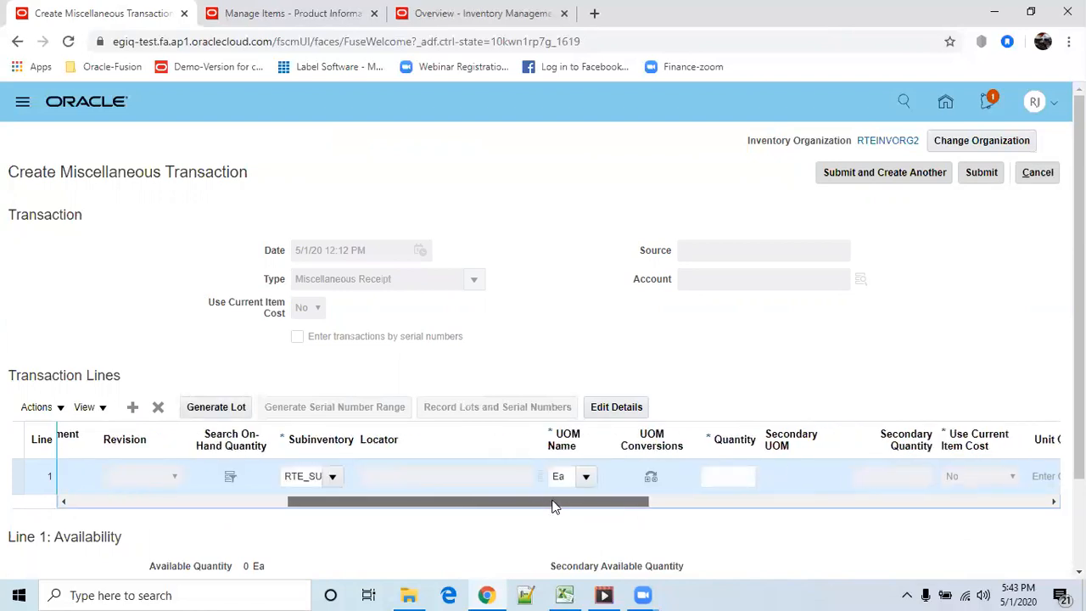
click(718, 478)
text(1,000)
key(Tab)
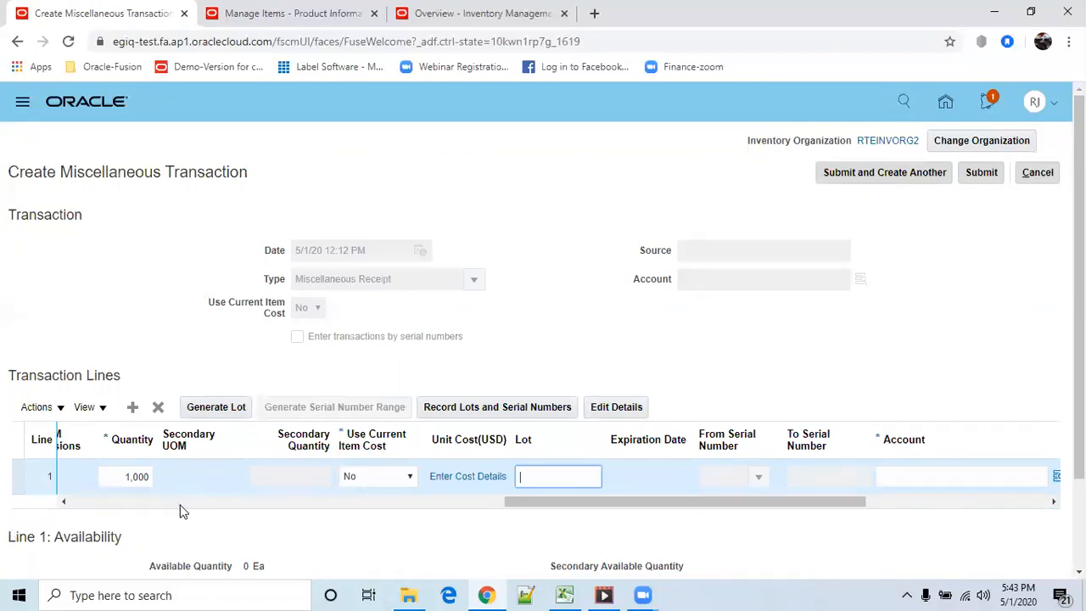
Open lot recording for the line, add a lot row and generate its parent lot number
click(486, 413)
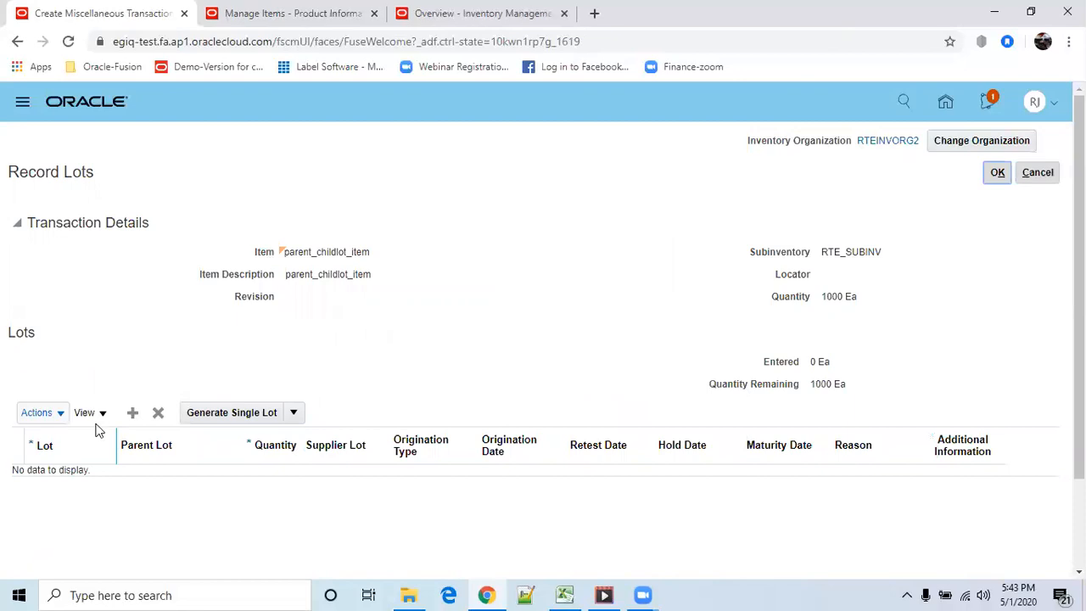
click(133, 415)
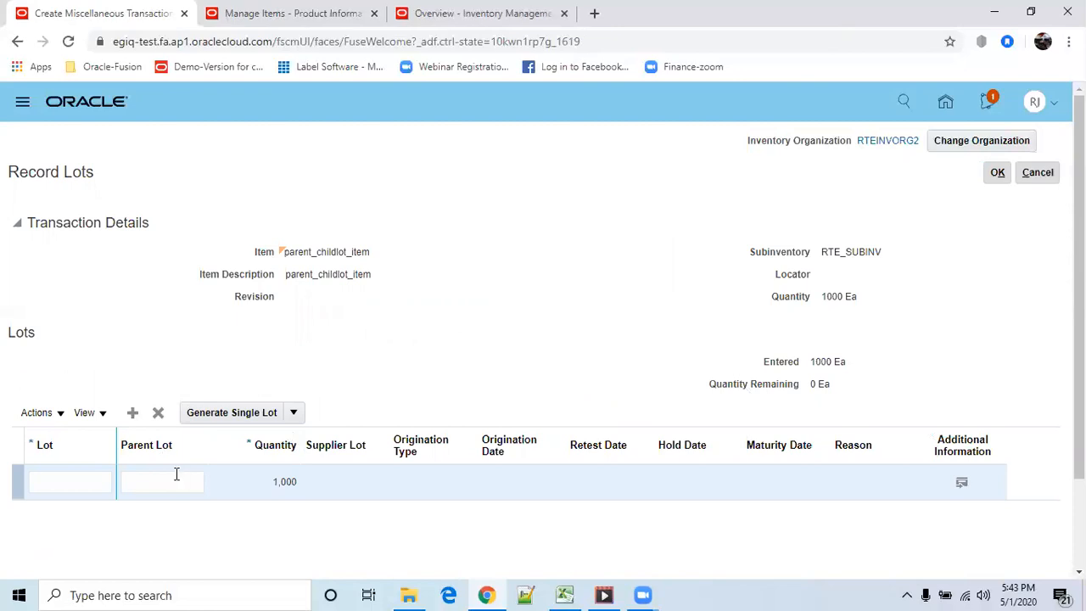
click(294, 415)
click(295, 414)
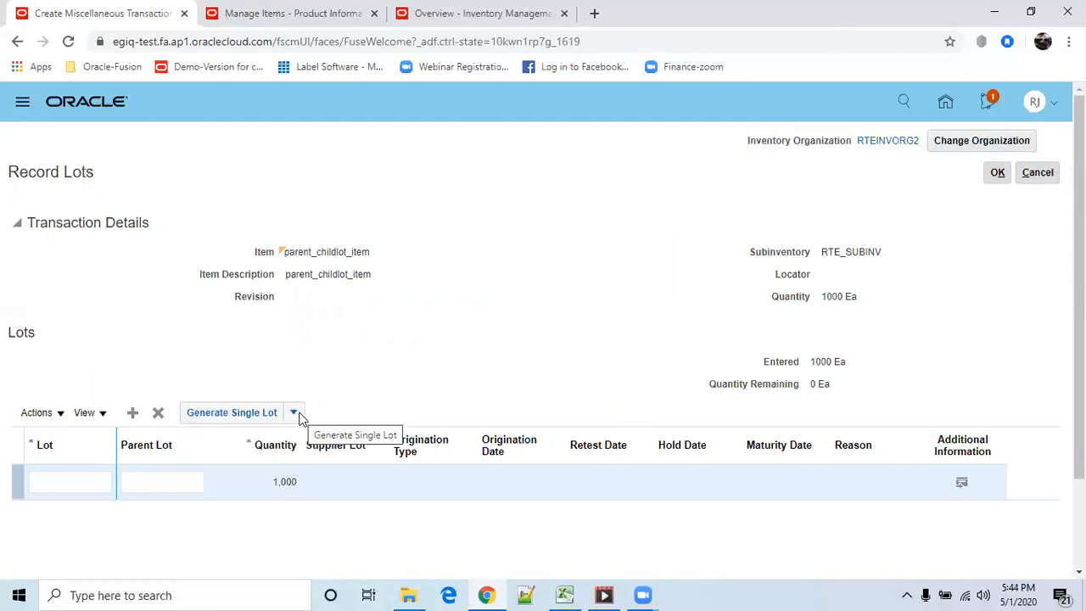
click(296, 414)
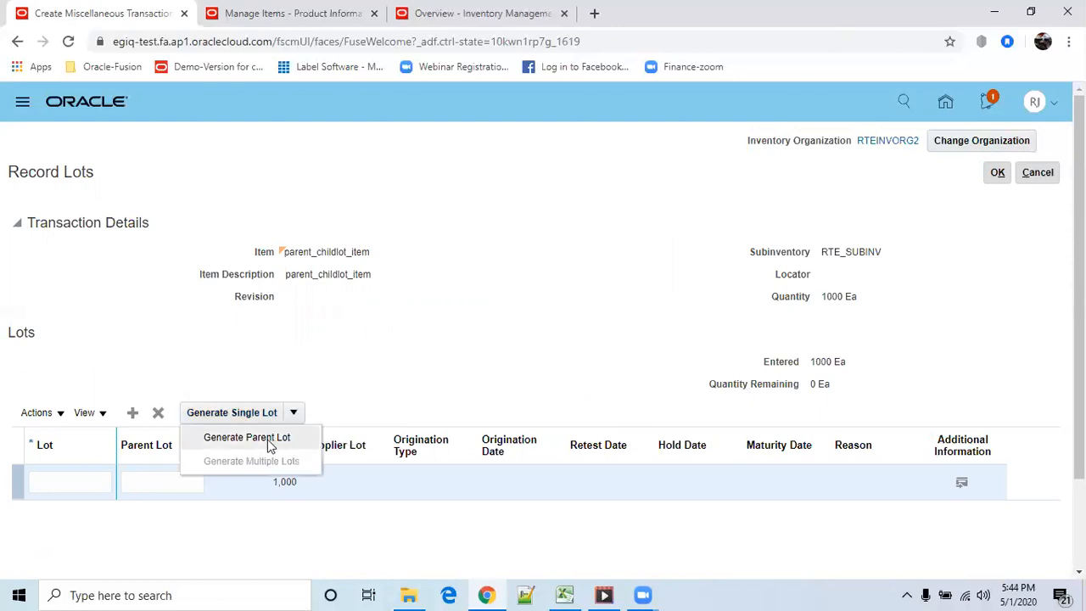
click(246, 437)
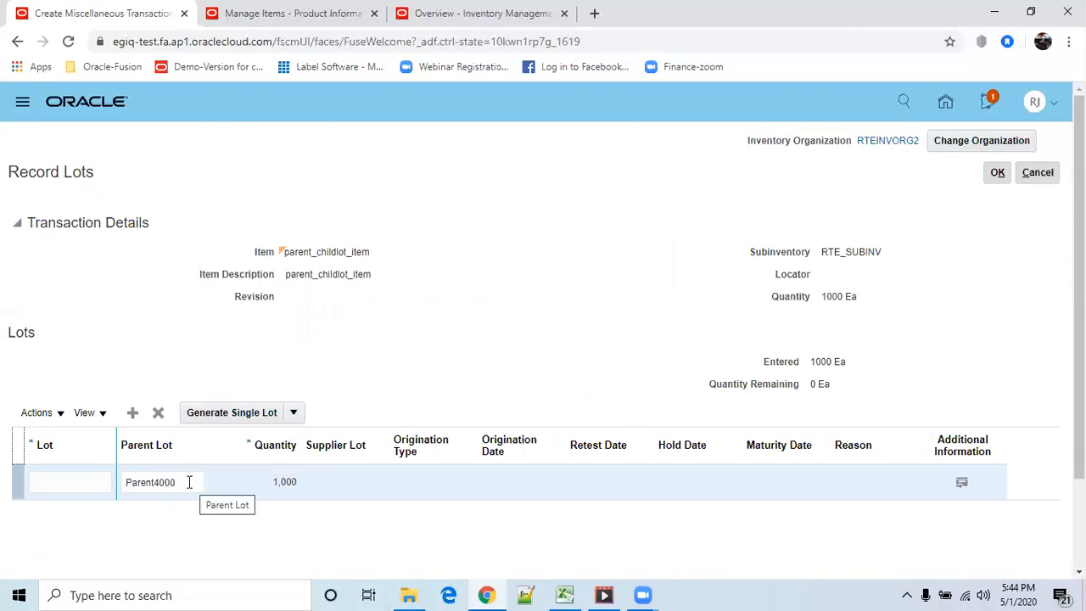
drag(190, 483, 122, 484)
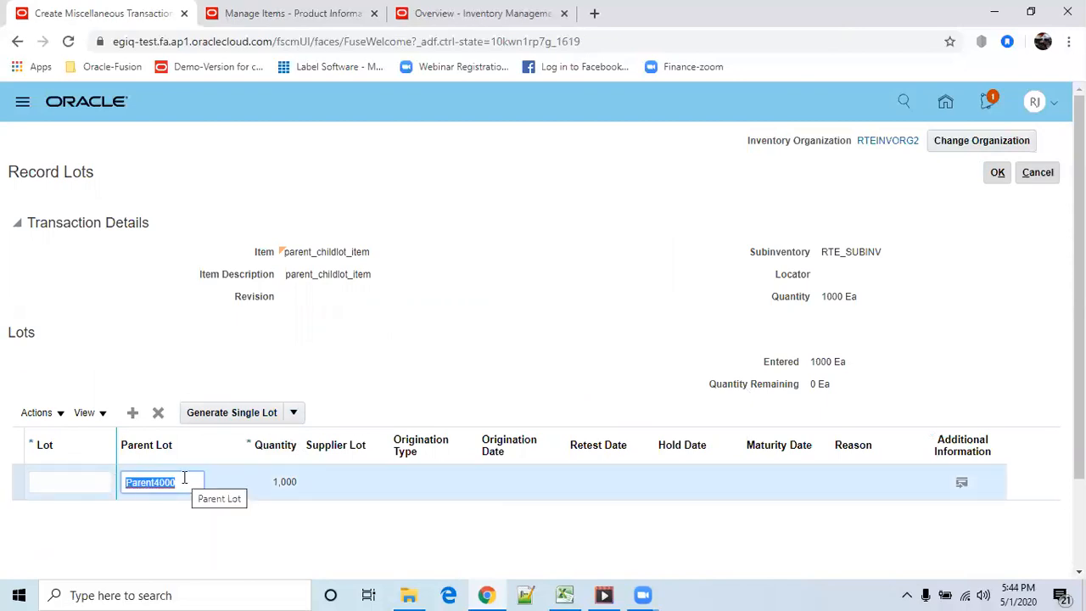
Generate the child lot number for the lot row under parent lot Parent4000
click(71, 483)
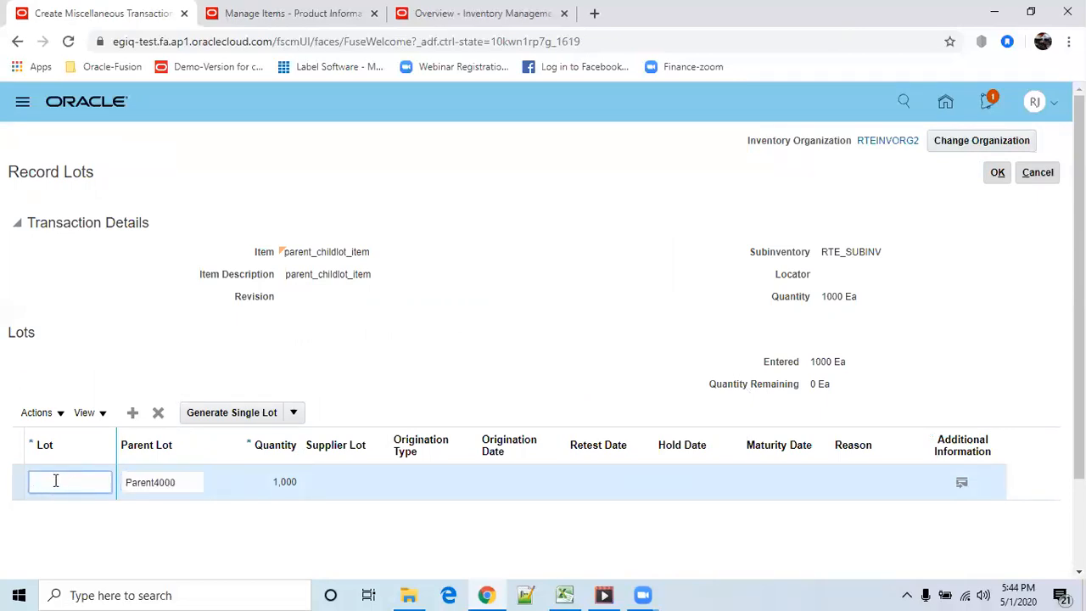
click(241, 414)
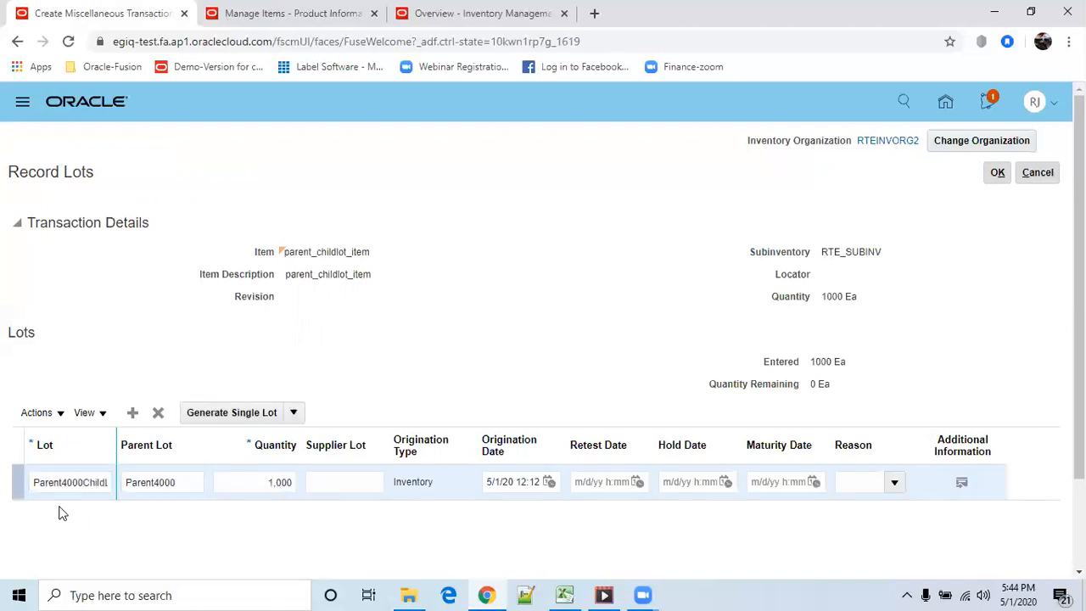
Copy the generated lot number Parent4000ChildLemon60000 and paste it on a new line at the end of the ORDER WORKSHOP file in Notepad++
drag(32, 483, 108, 483)
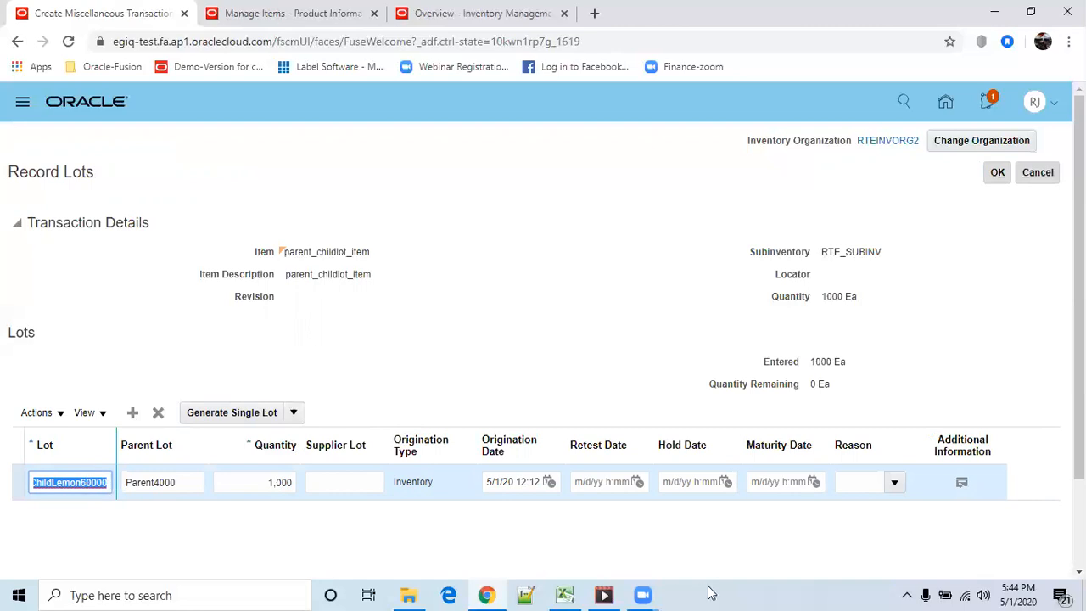
click(523, 594)
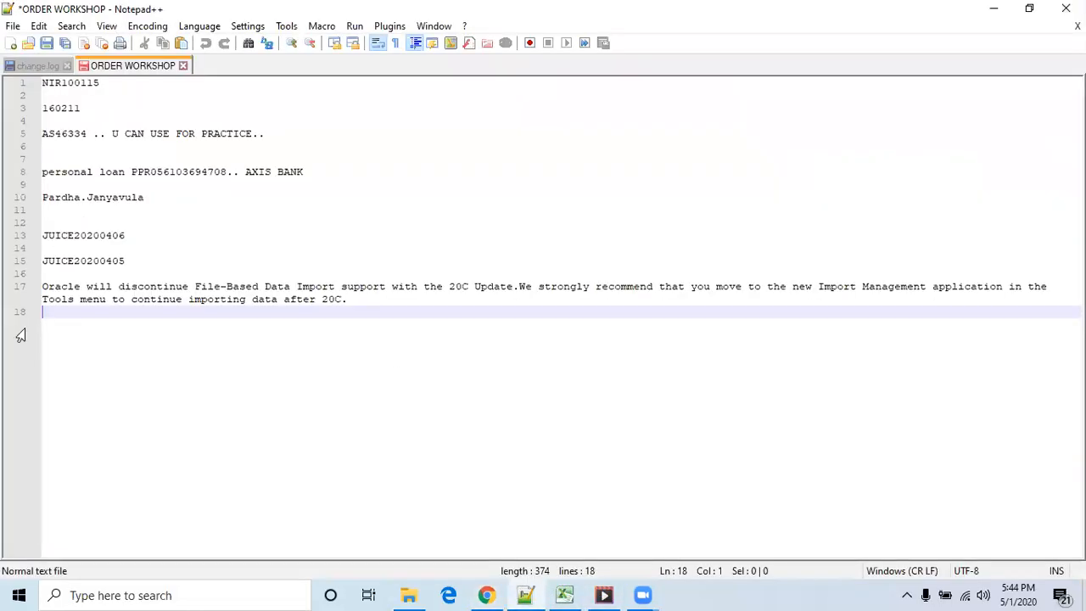
click(83, 379)
key(Return)
text(Parent4000ChildLemon60000)
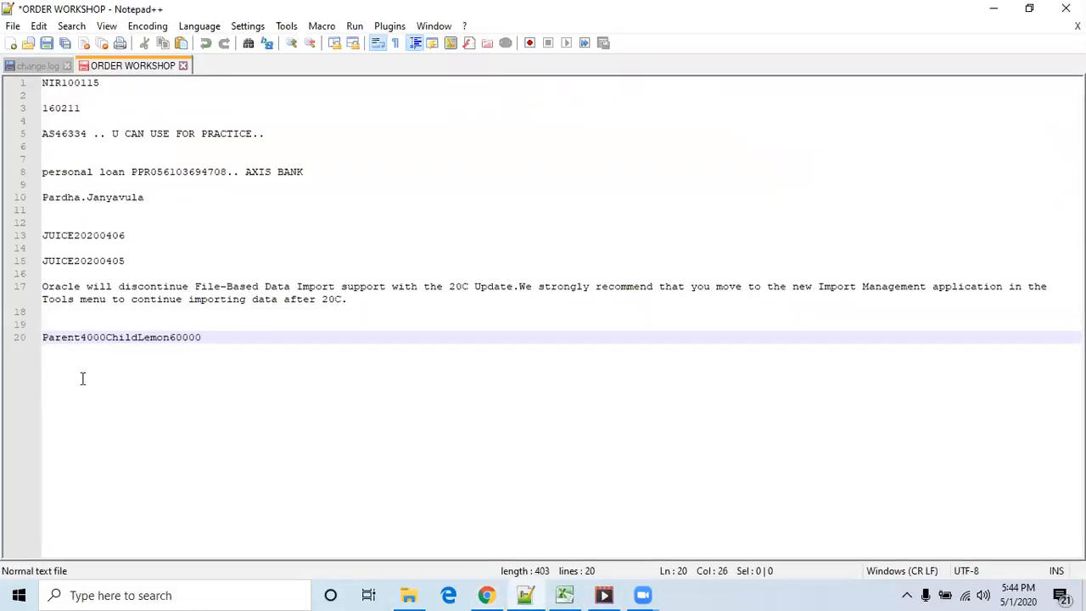
drag(234, 340, 8, 330)
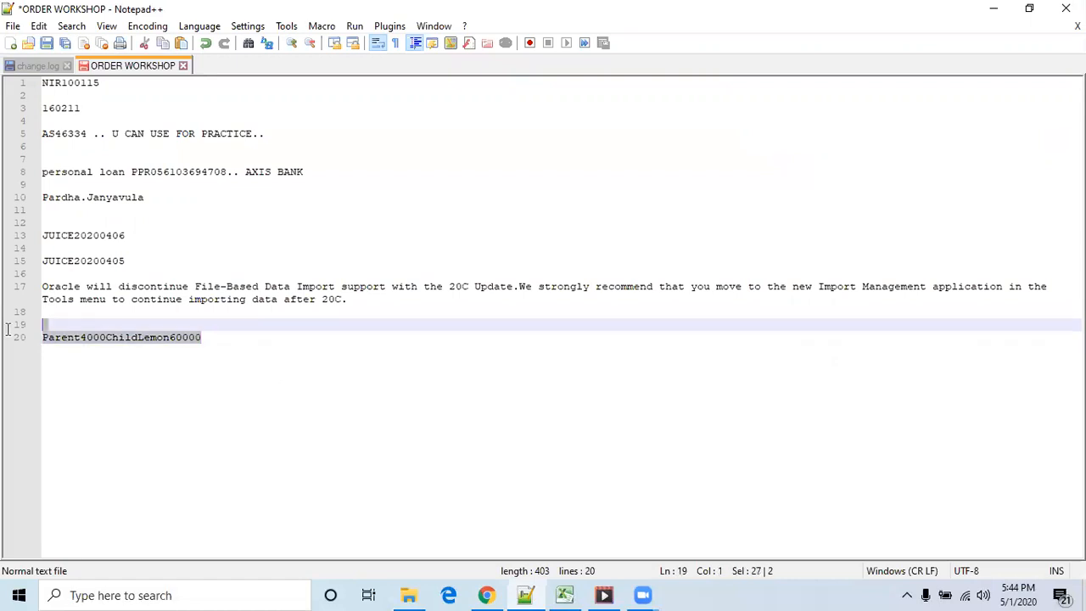
click(127, 411)
drag(204, 342, 24, 337)
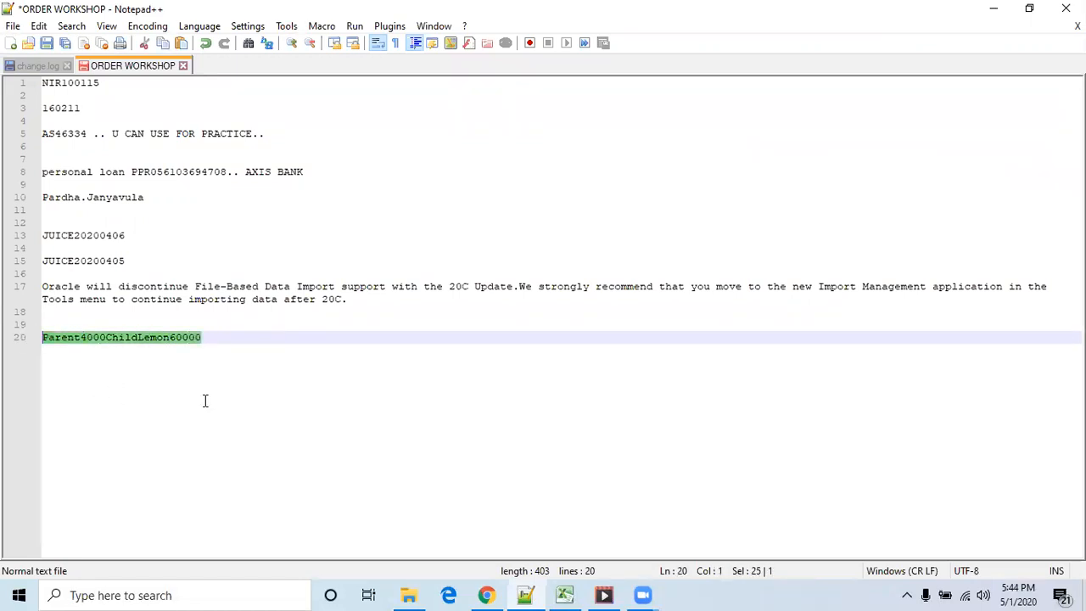
Return to the browser's Record Lots page and set the first lot's quantity to 250
click(994, 8)
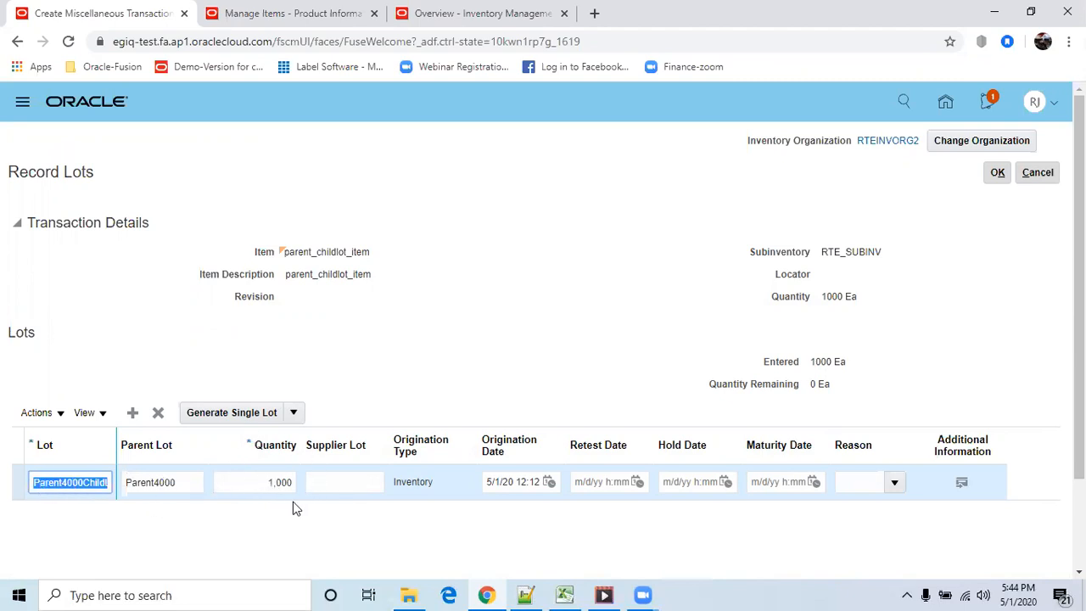
click(262, 483)
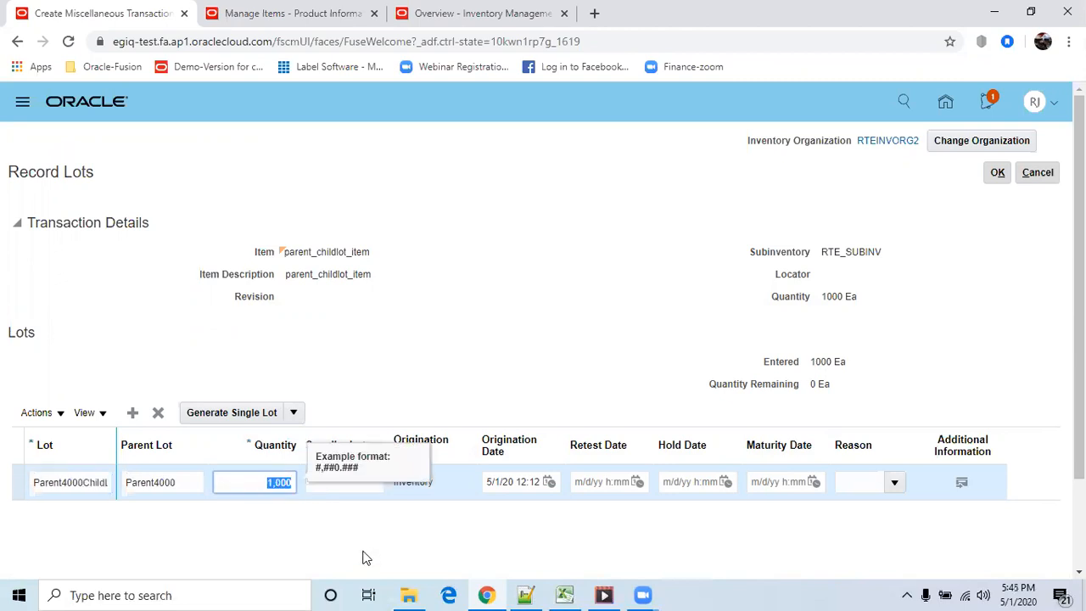
text(250)
click(290, 540)
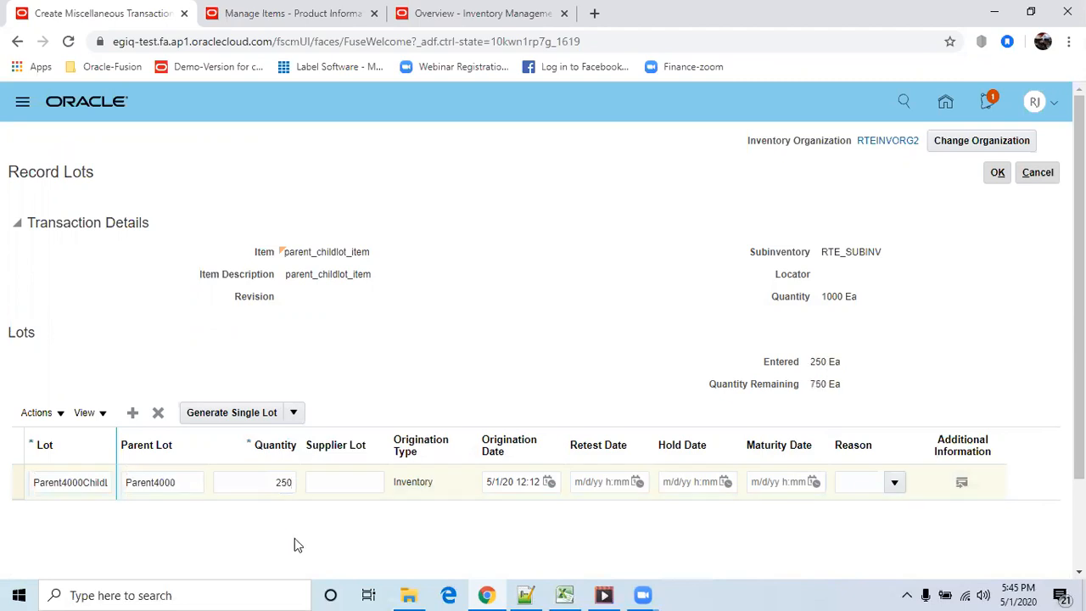
Add a second lot row and copy the parent lot Parent4000 from the existing row into it
click(133, 413)
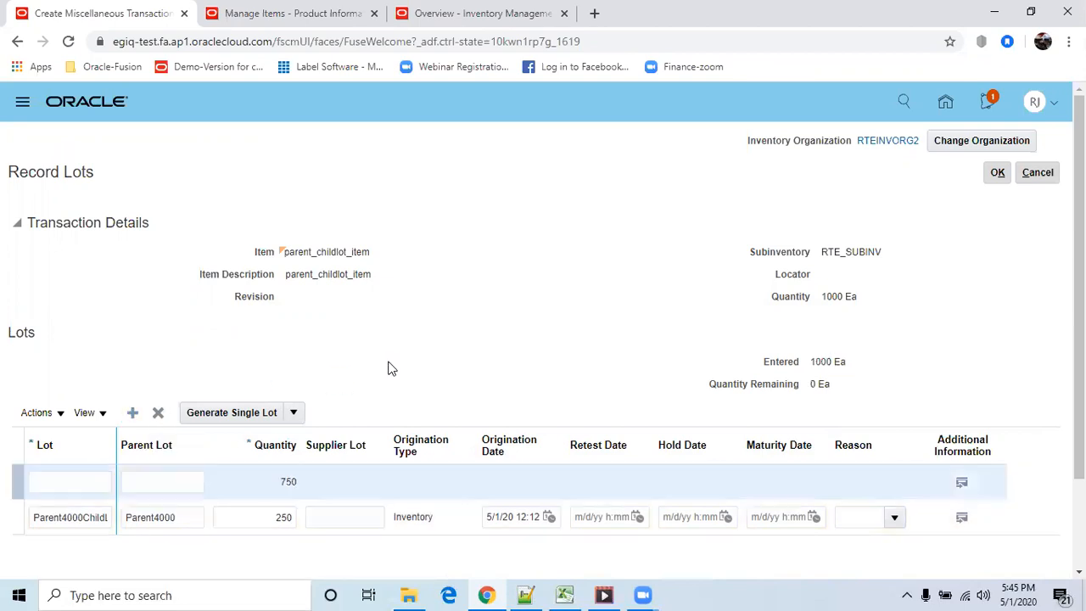
click(204, 517)
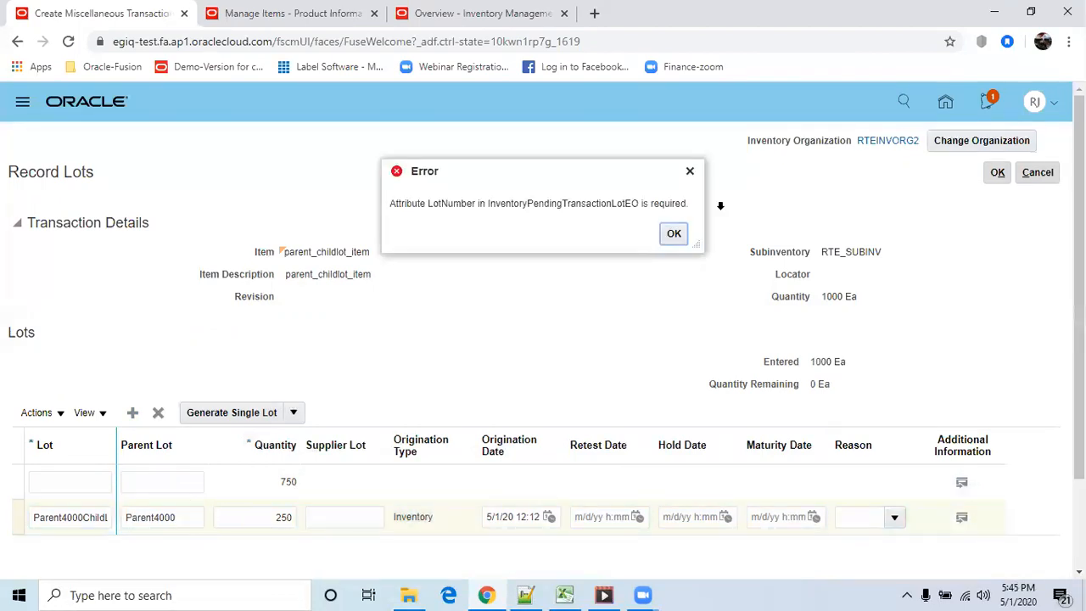
click(674, 233)
click(153, 482)
key(ctrl+v)
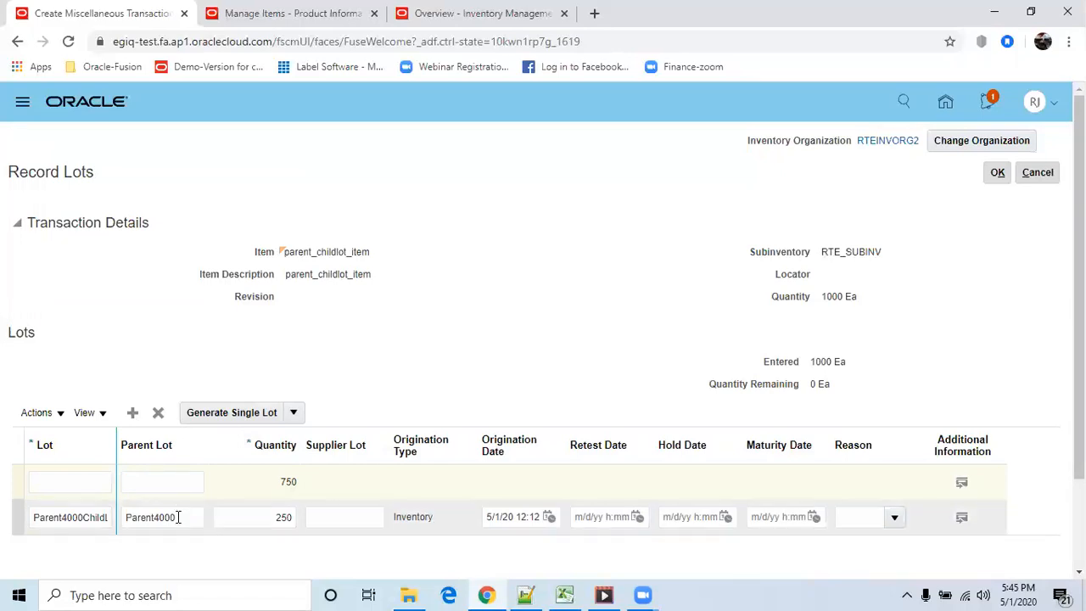
drag(177, 517, 111, 512)
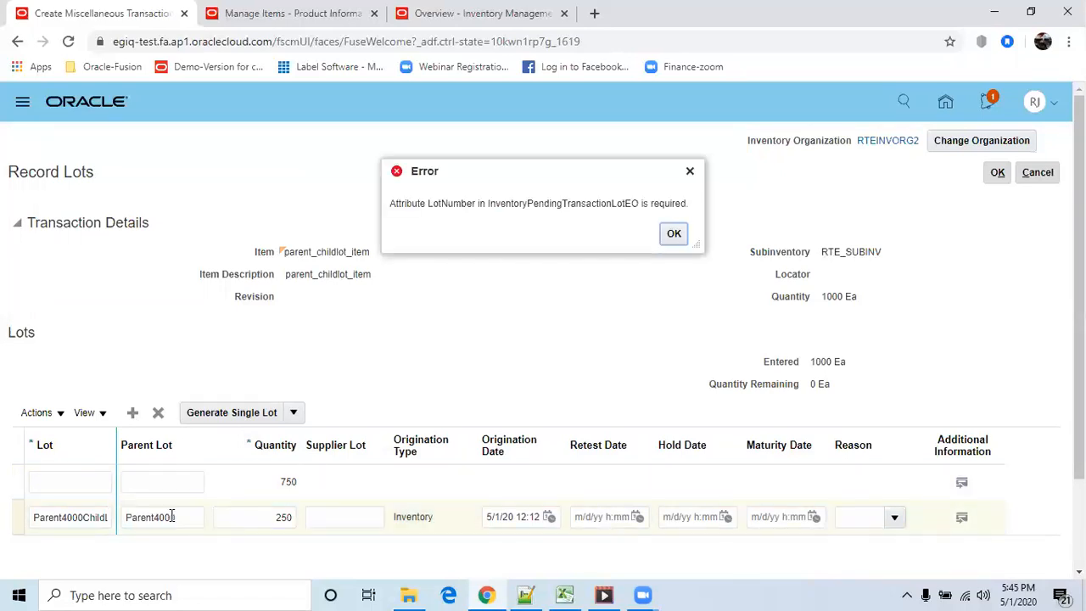
key(Return)
key(ctrl+c)
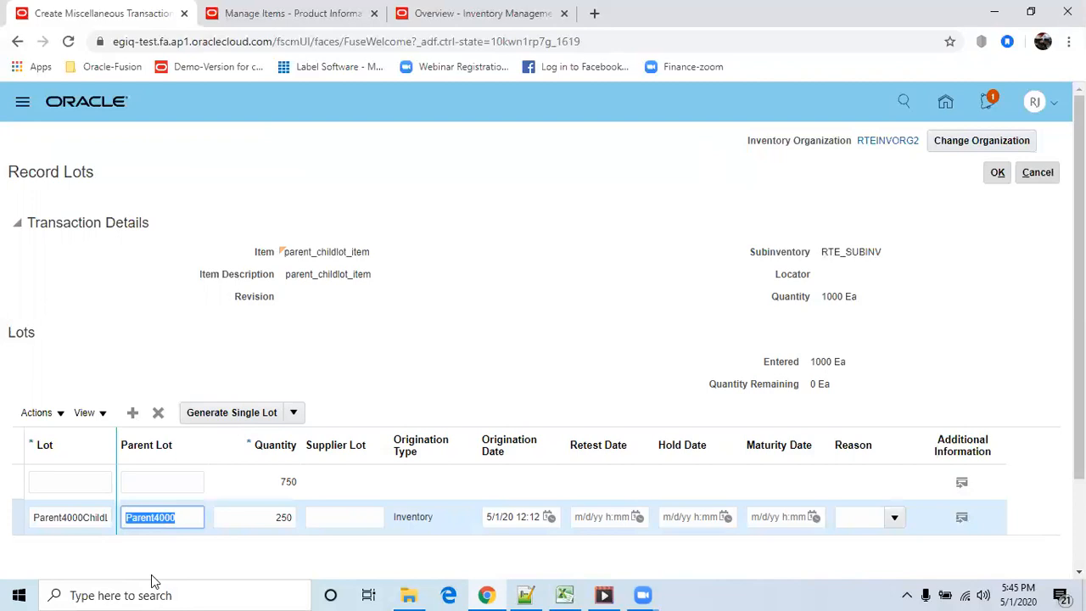
click(145, 482)
key(ctrl+v)
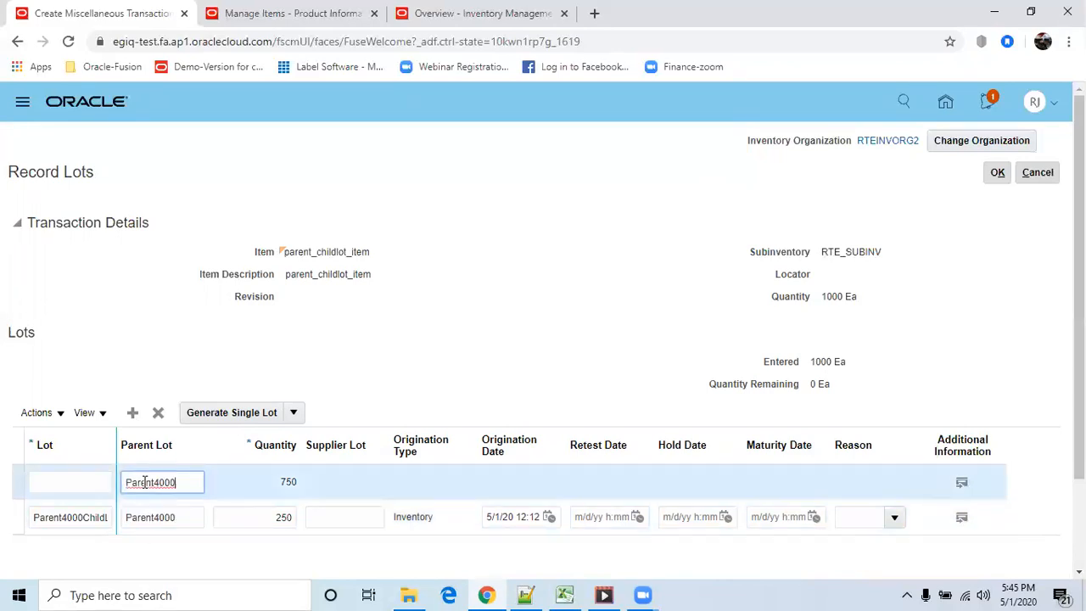
Generate the second row's child lot number and set its quantity to 250
click(88, 482)
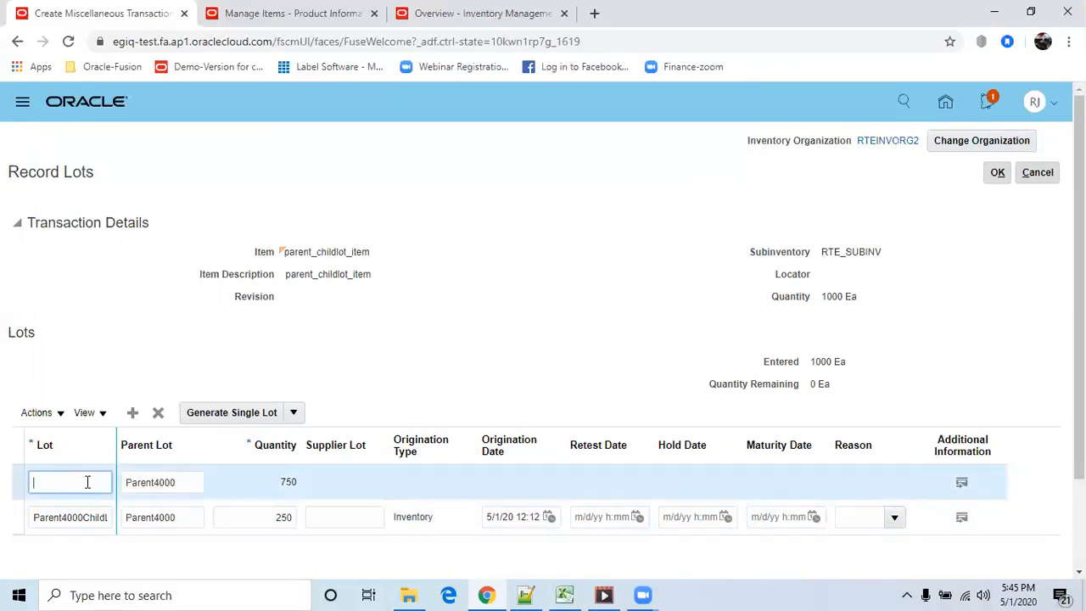
click(237, 416)
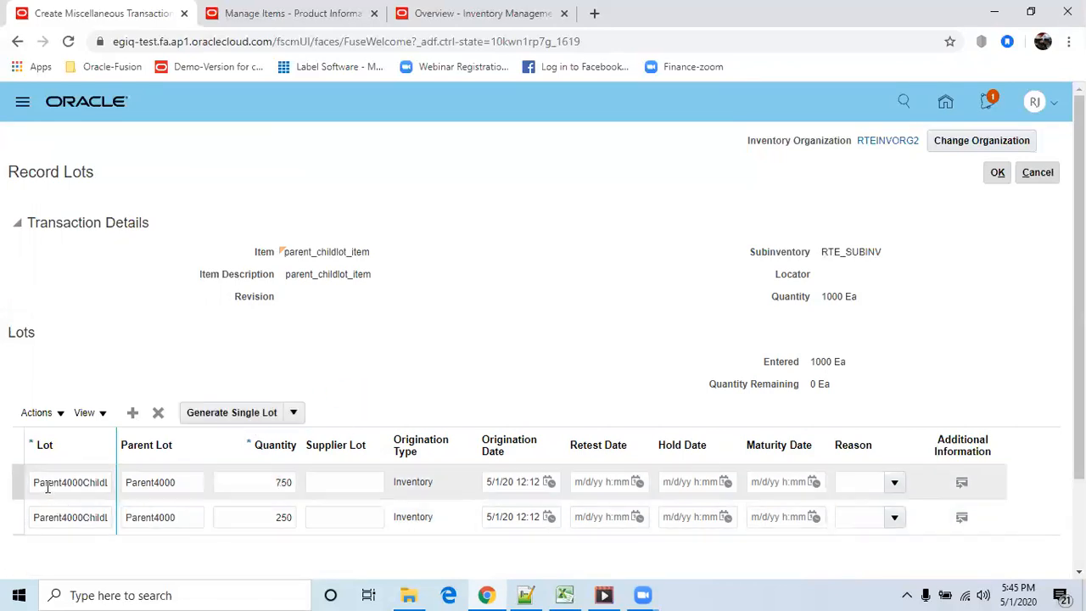
drag(32, 484, 198, 518)
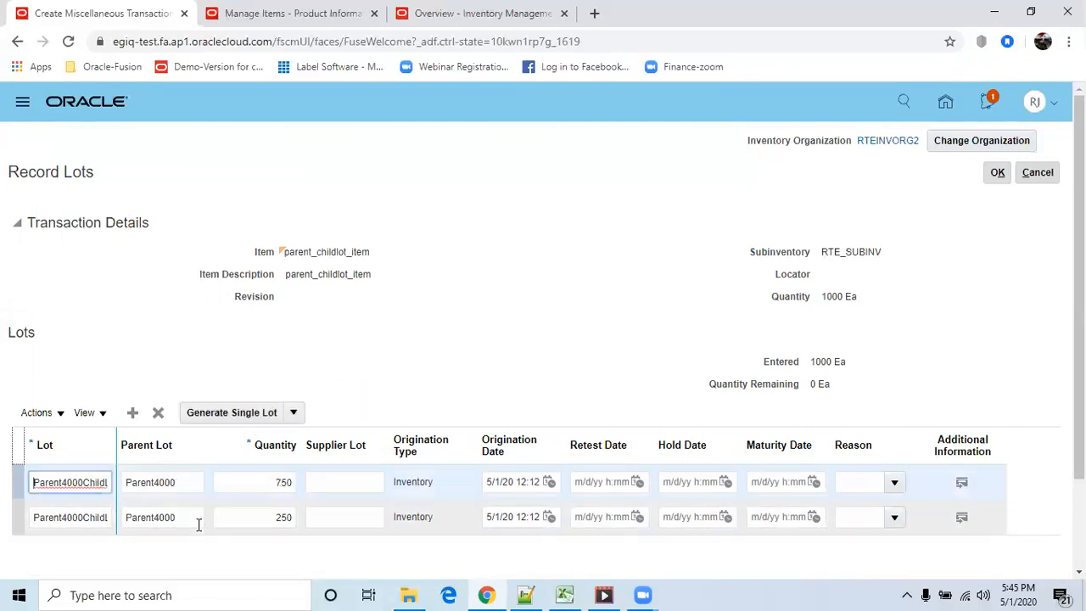
drag(34, 483, 161, 483)
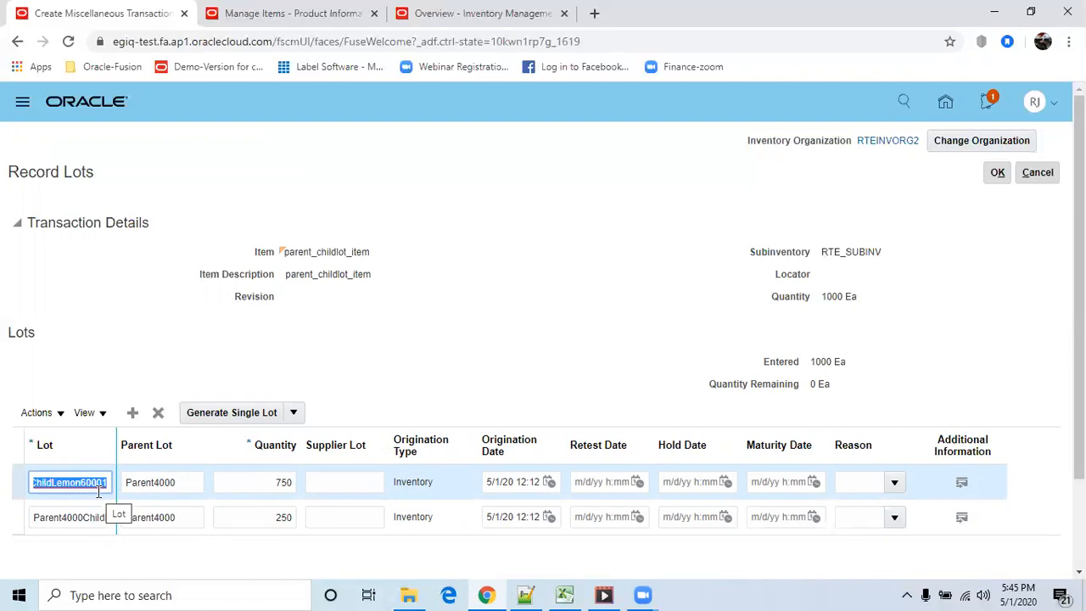
click(243, 481)
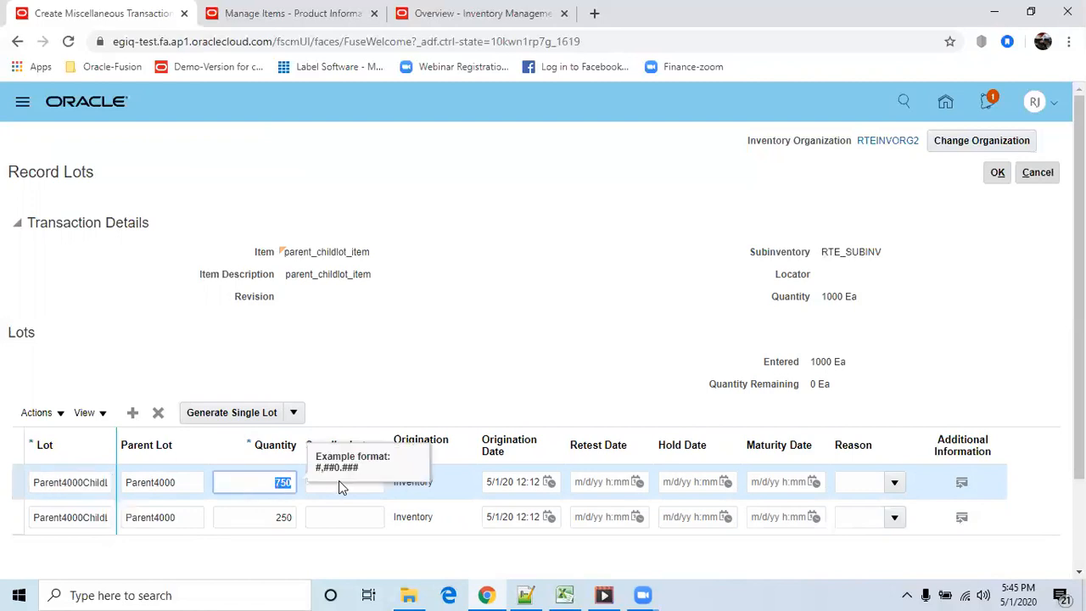
text(250)
click(487, 388)
Add a third lot row and copy the parent lot Parent4000 into it
click(134, 413)
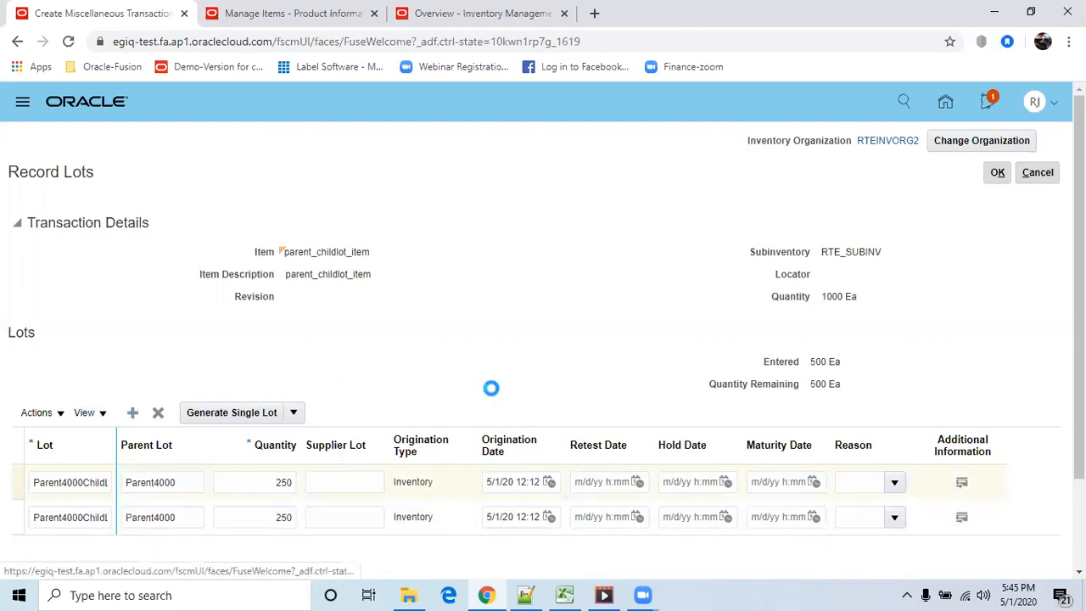
click(160, 481)
drag(182, 518, 129, 519)
key(ctrl+c)
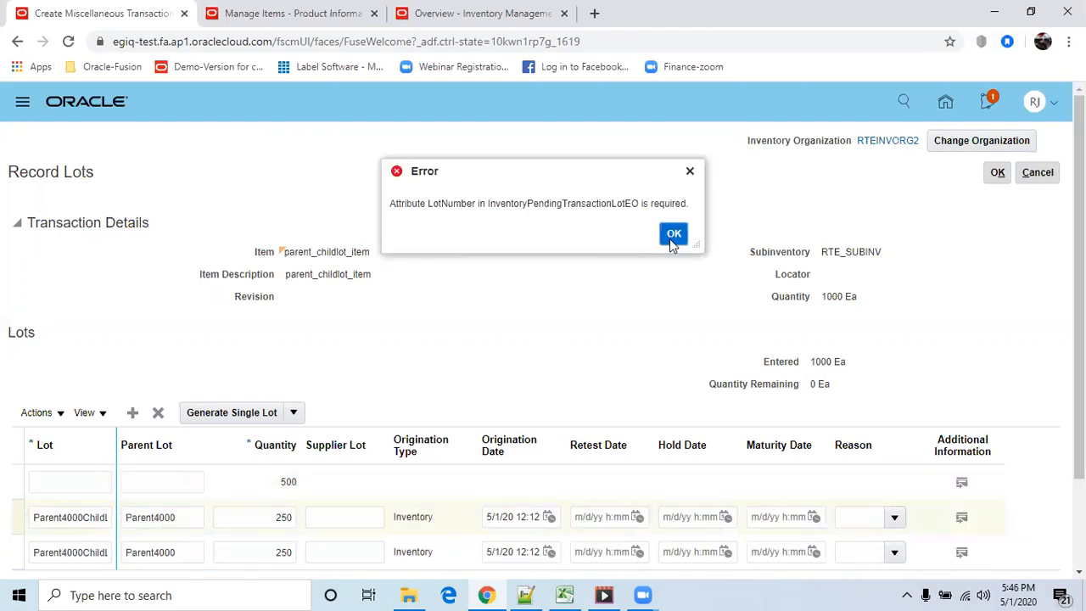
click(670, 235)
click(159, 482)
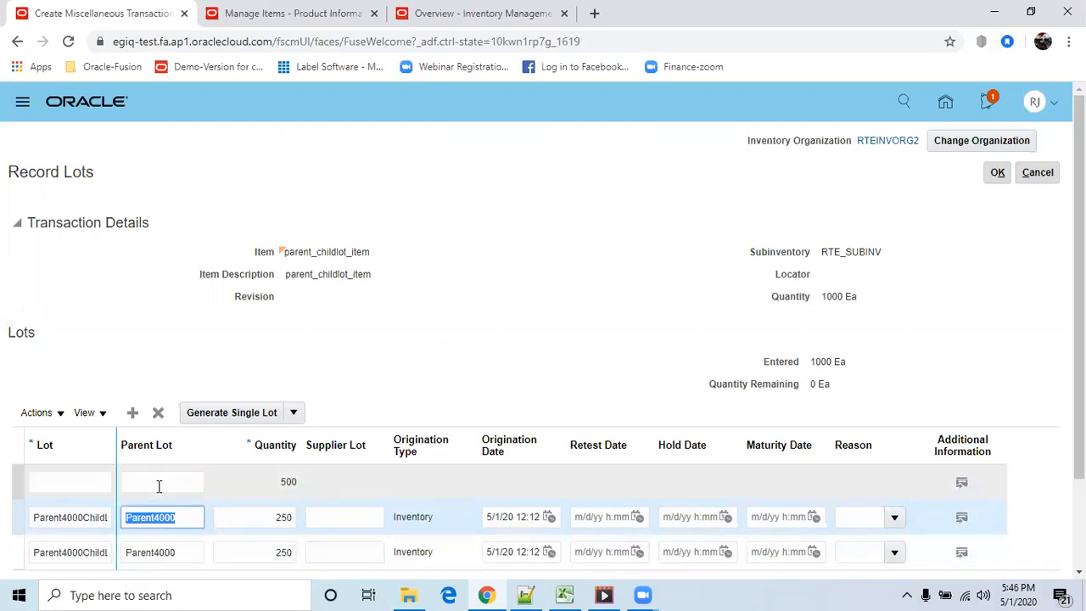
key(ctrl+v)
Generate the third row's child lot number and set its quantity to 250
click(70, 478)
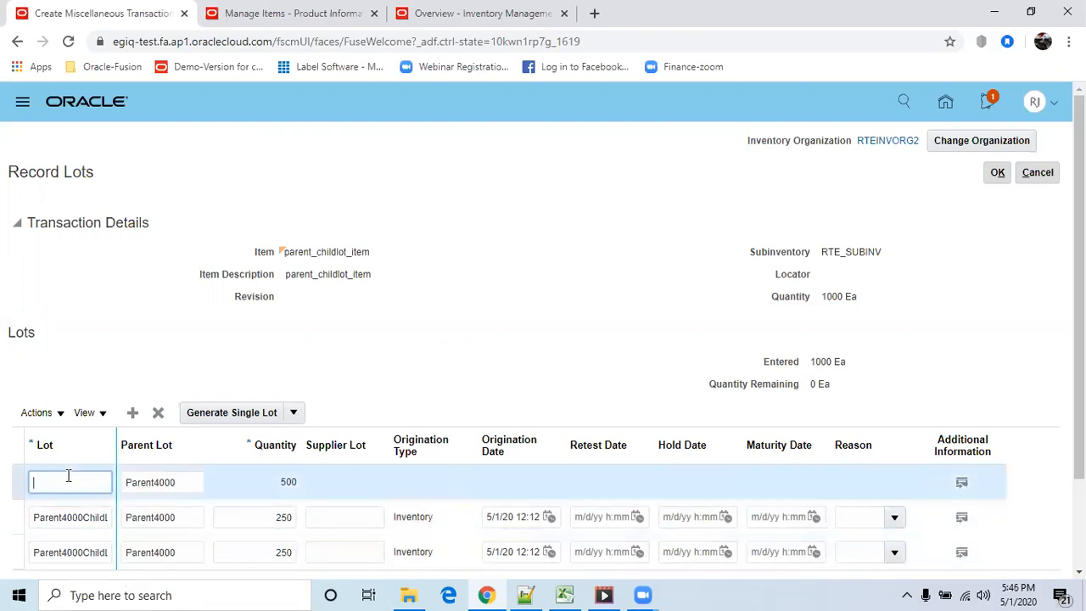
click(242, 413)
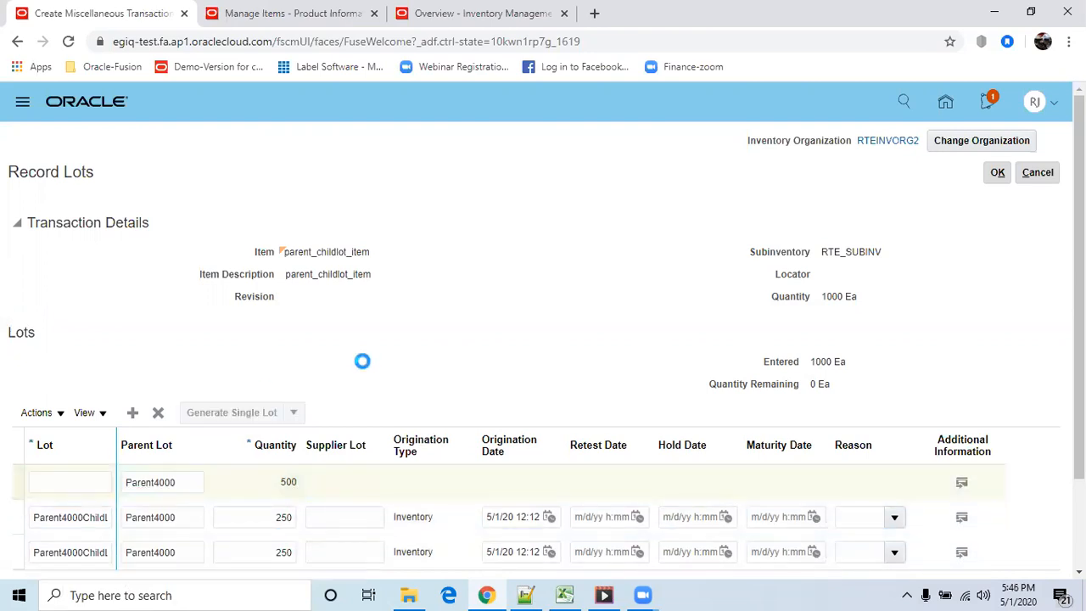
double_click(270, 482)
key(Home)
text(2)
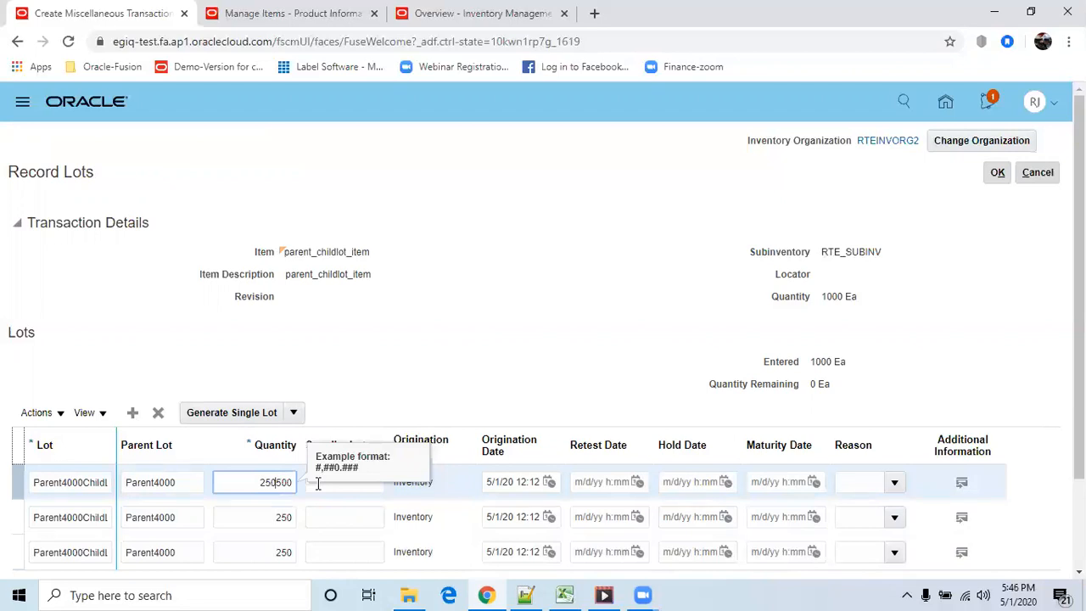
text(50)
key(Delete)
key(Delete)
key(Delete)
click(655, 382)
Add a fourth lot row and copy the parent lot Parent4000 into it
click(133, 414)
drag(187, 520, 87, 518)
key(ctrl+c)
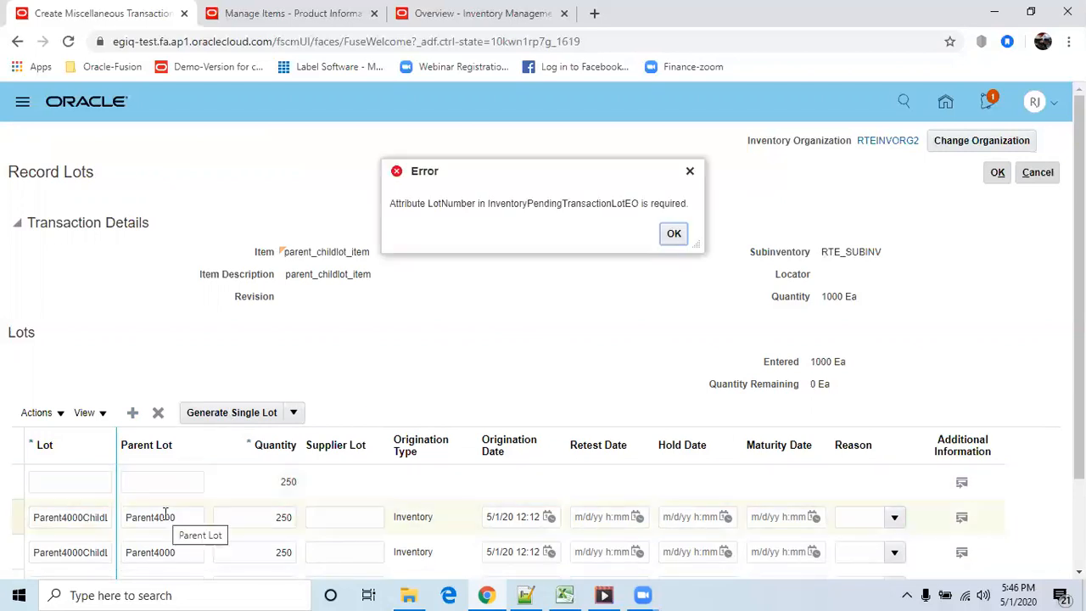
click(674, 233)
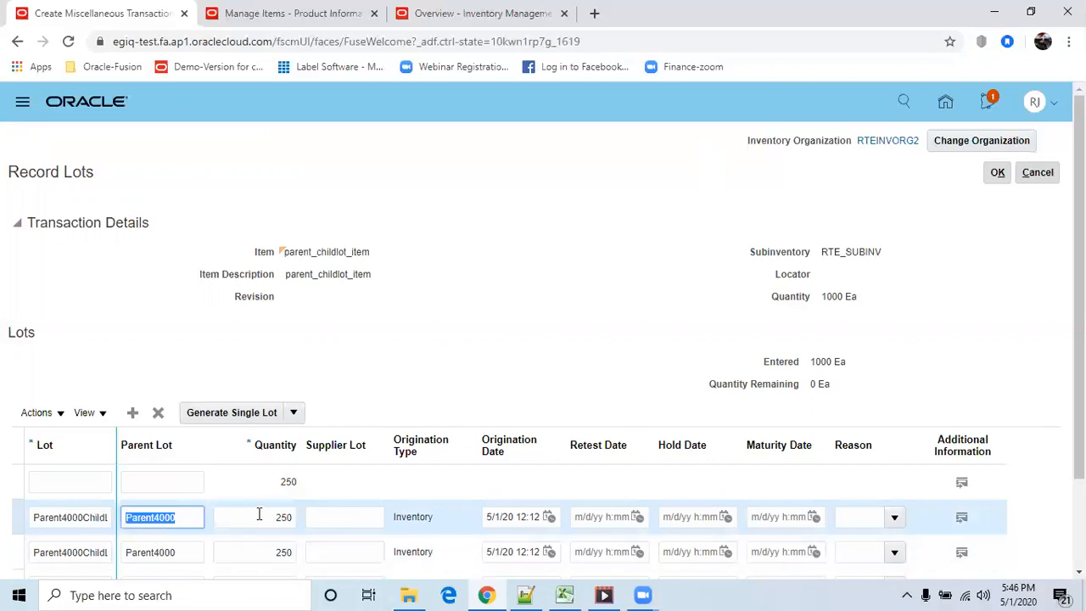
click(176, 485)
key(ctrl+v)
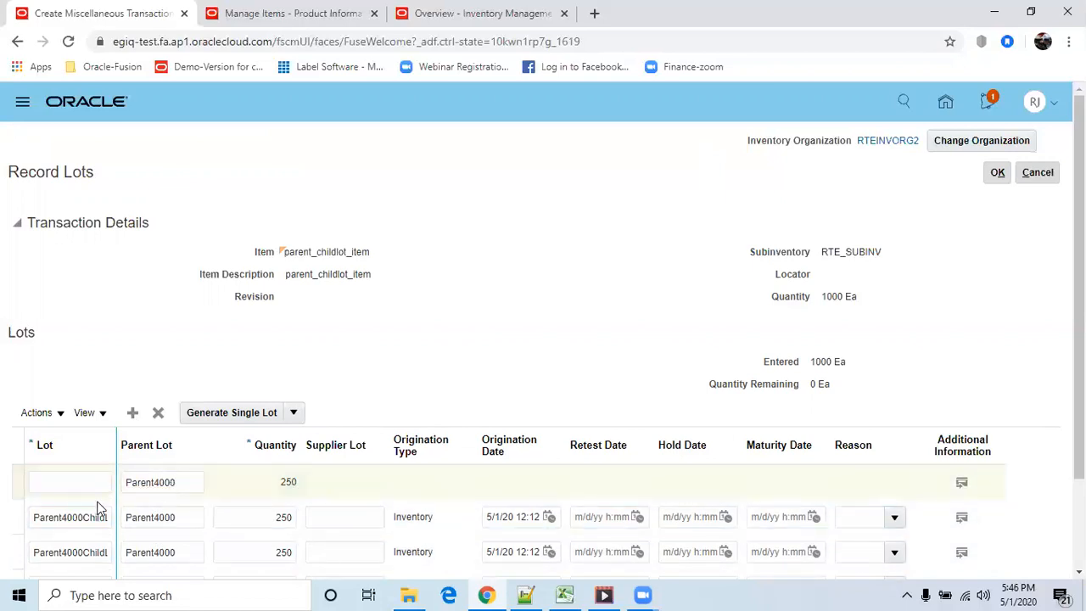
Generate the fourth row's child lot number and accept the recorded lots for the transaction line
click(71, 480)
click(239, 413)
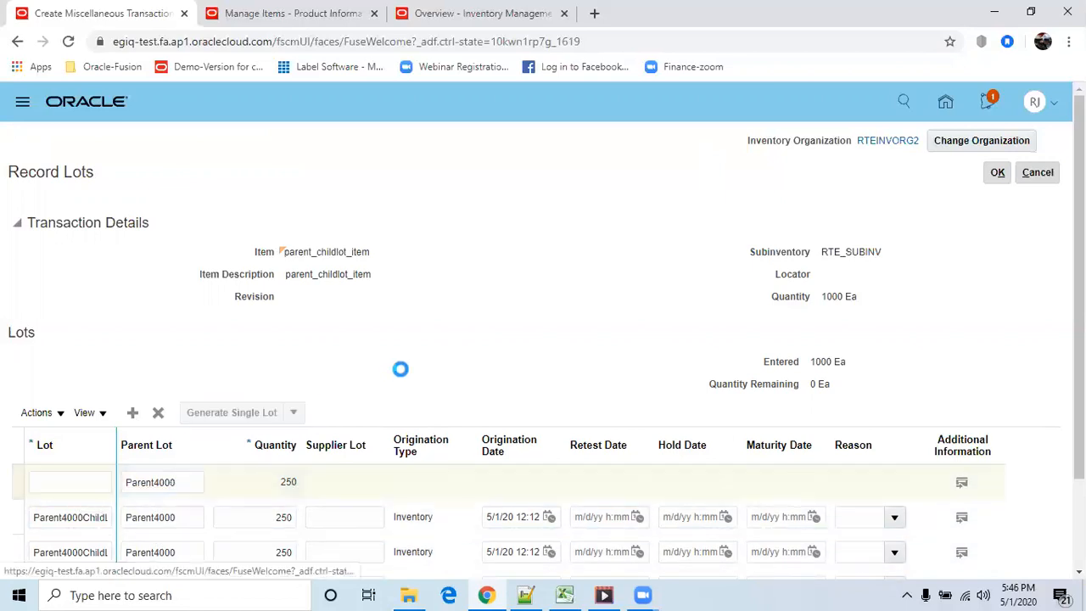
scroll(408, 369, down, 2)
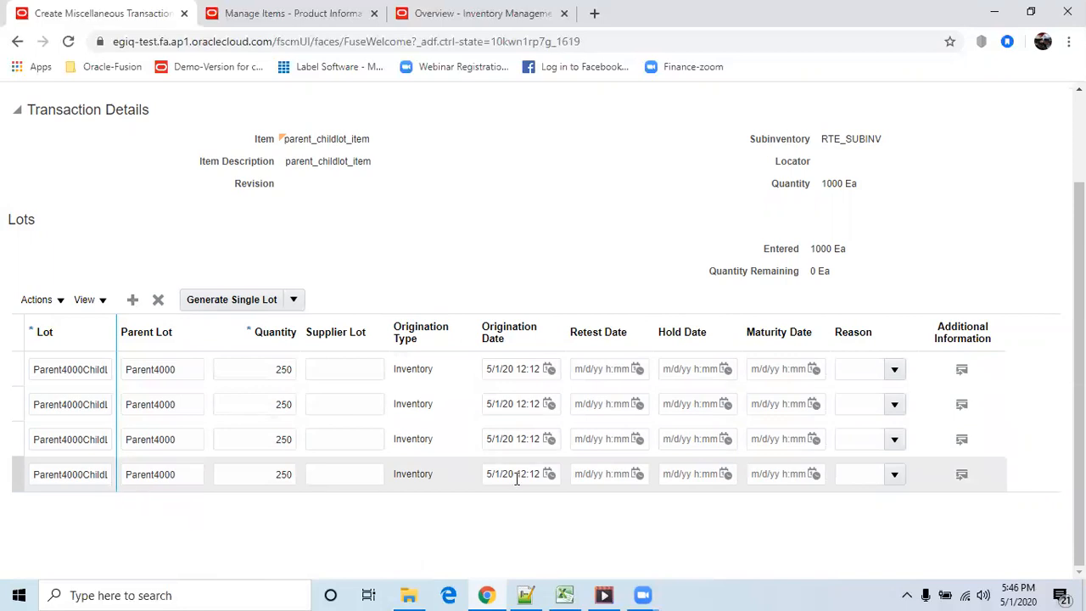
scroll(582, 510, up, 3)
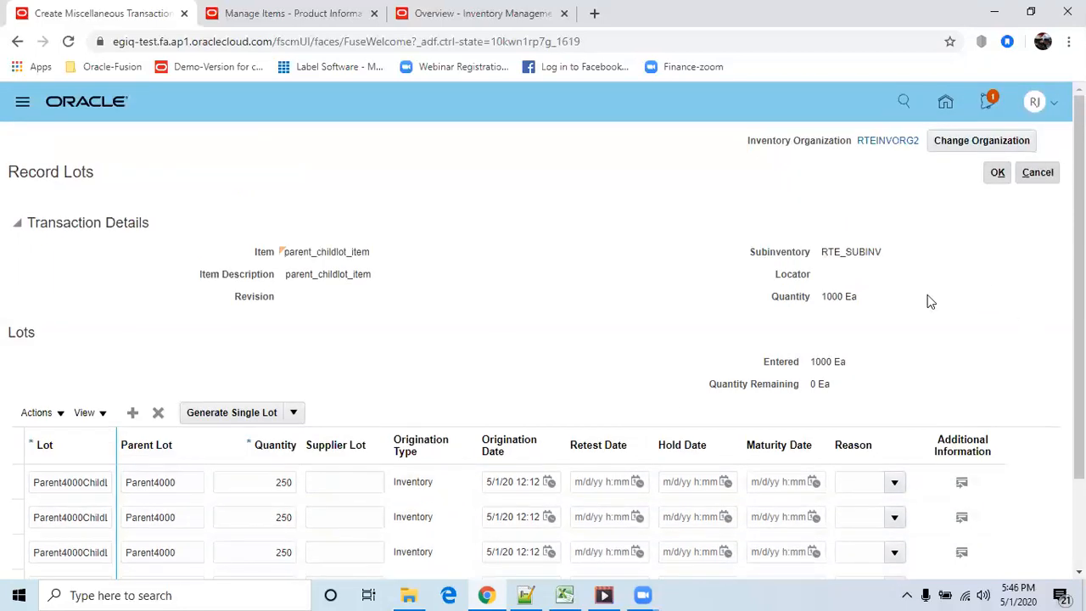
scroll(283, 388, down, 3)
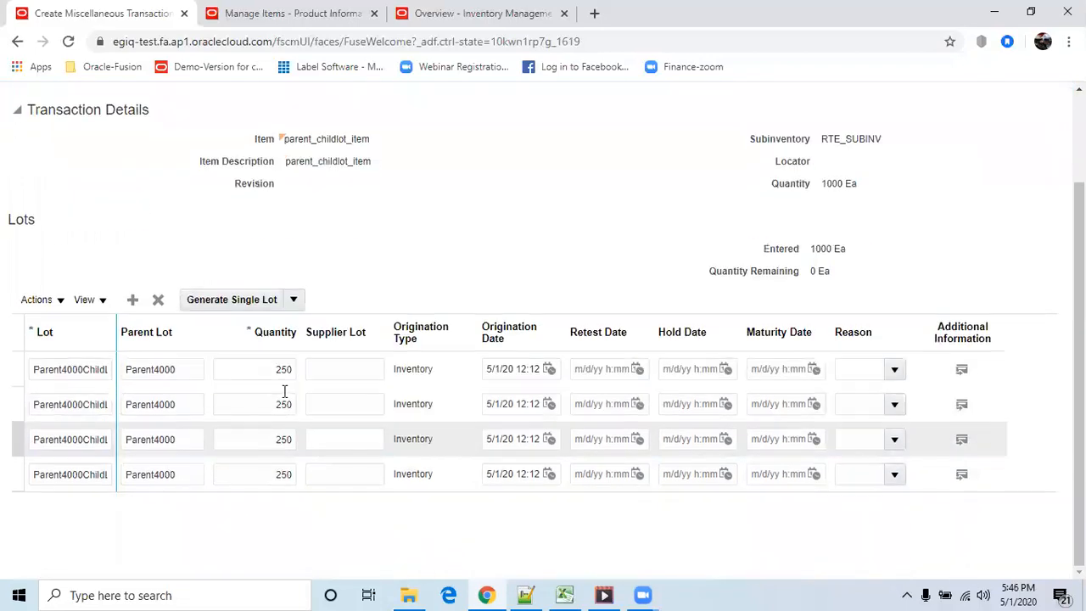
scroll(947, 397, up, 3)
click(997, 173)
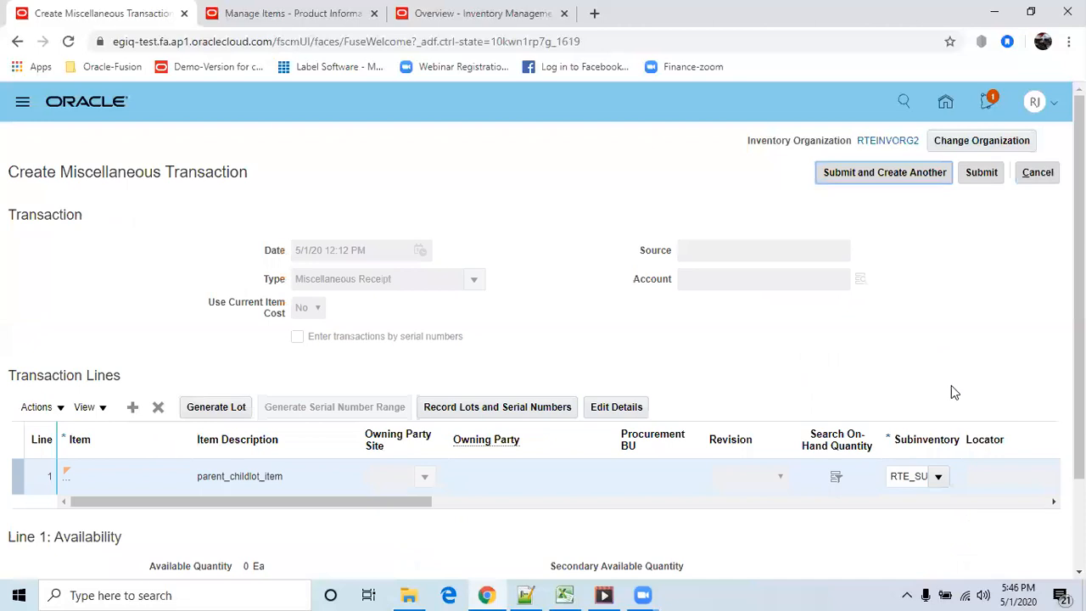
Try to submit the miscellaneous receipt and open the cost details of transaction line 1
click(980, 172)
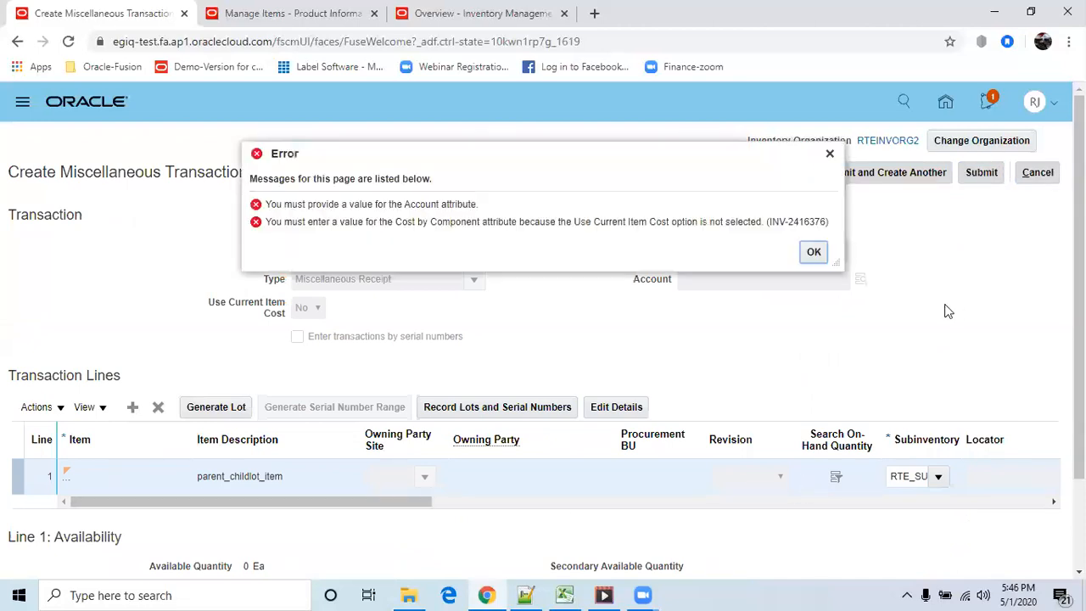
click(814, 252)
click(616, 408)
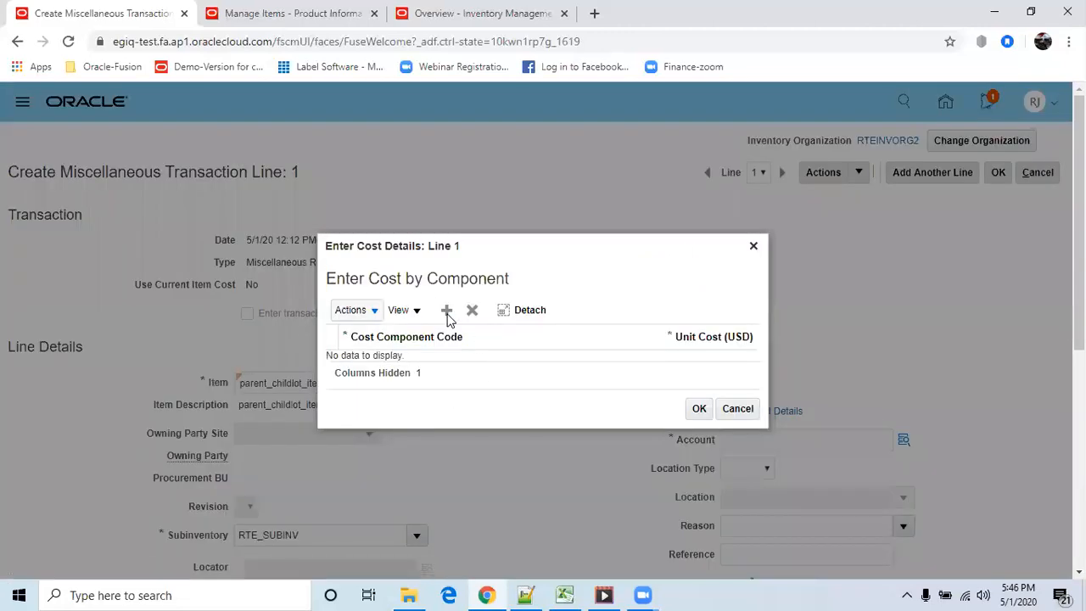
Add an Item price cost component with a unit cost of 34 USD to line 1
click(447, 311)
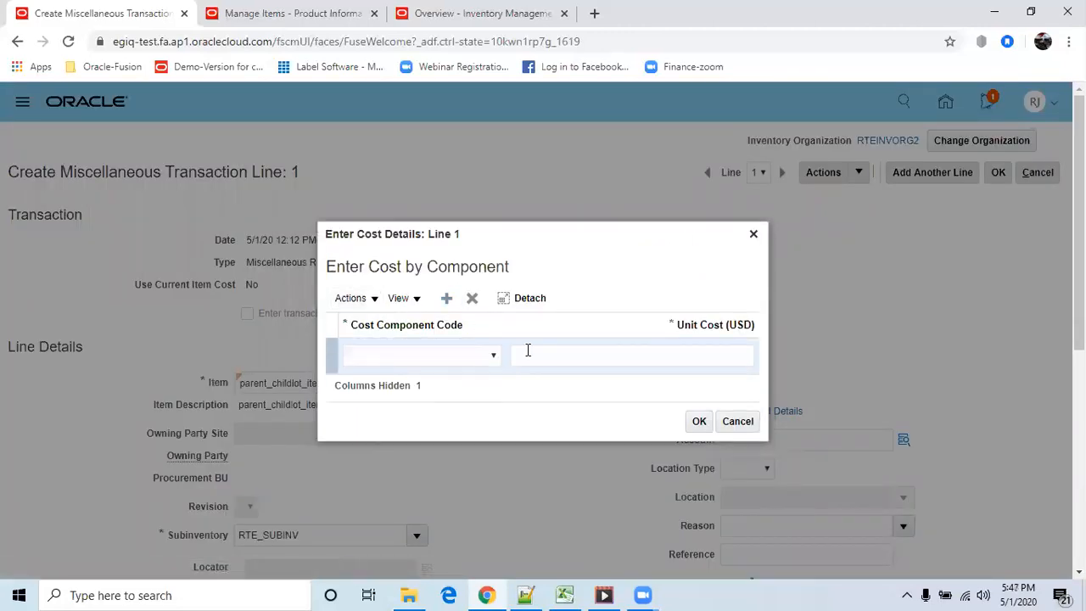
click(493, 355)
click(372, 380)
click(616, 354)
text(34)
click(699, 422)
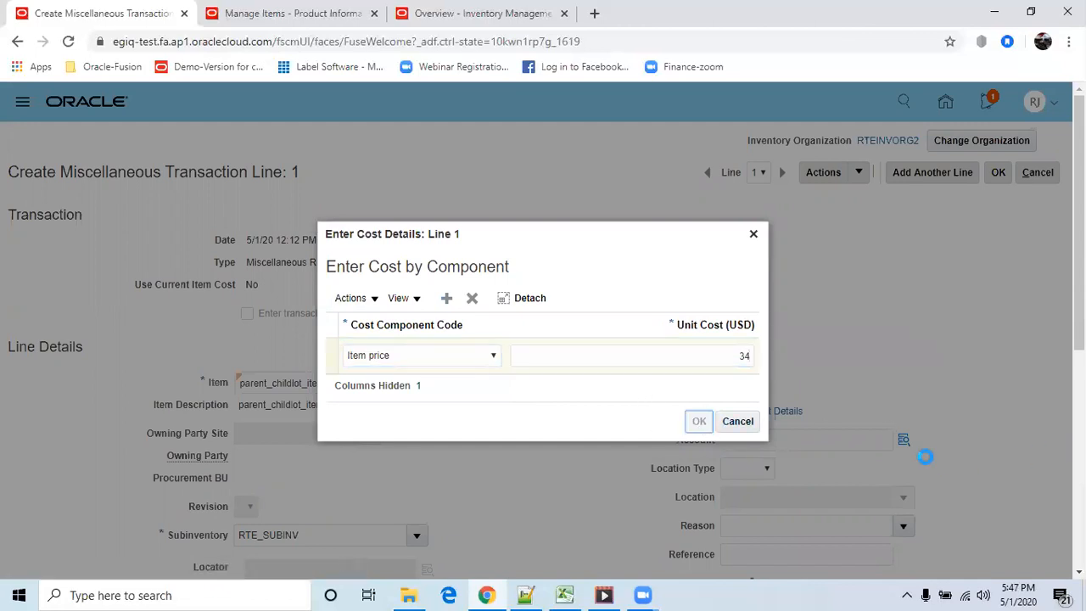
click(902, 443)
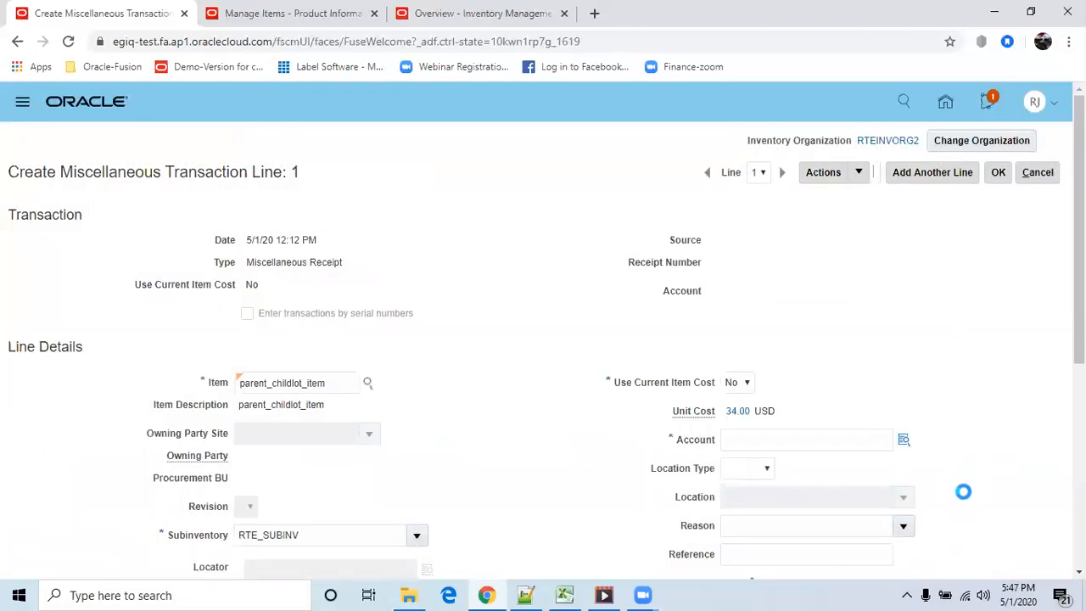
click(543, 465)
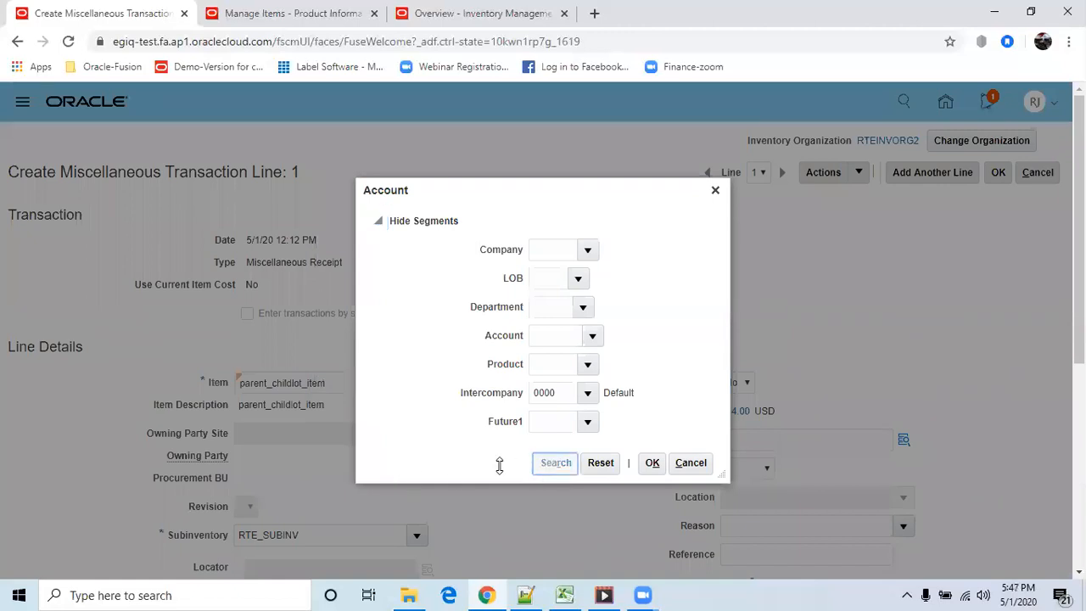
click(422, 419)
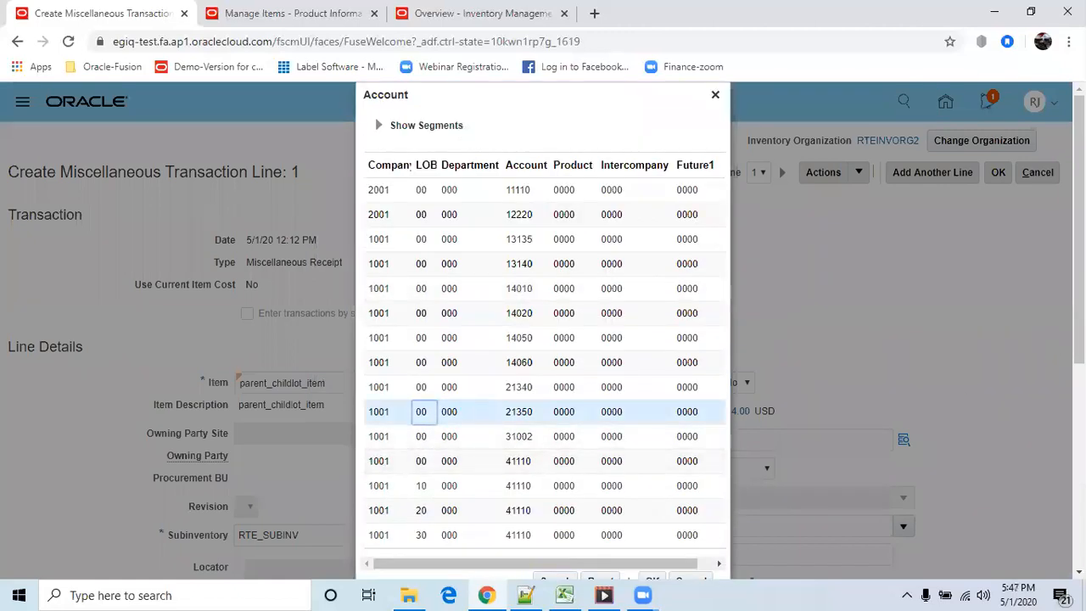
drag(1080, 229, 1079, 266)
scroll(635, 437, down, 1)
click(652, 444)
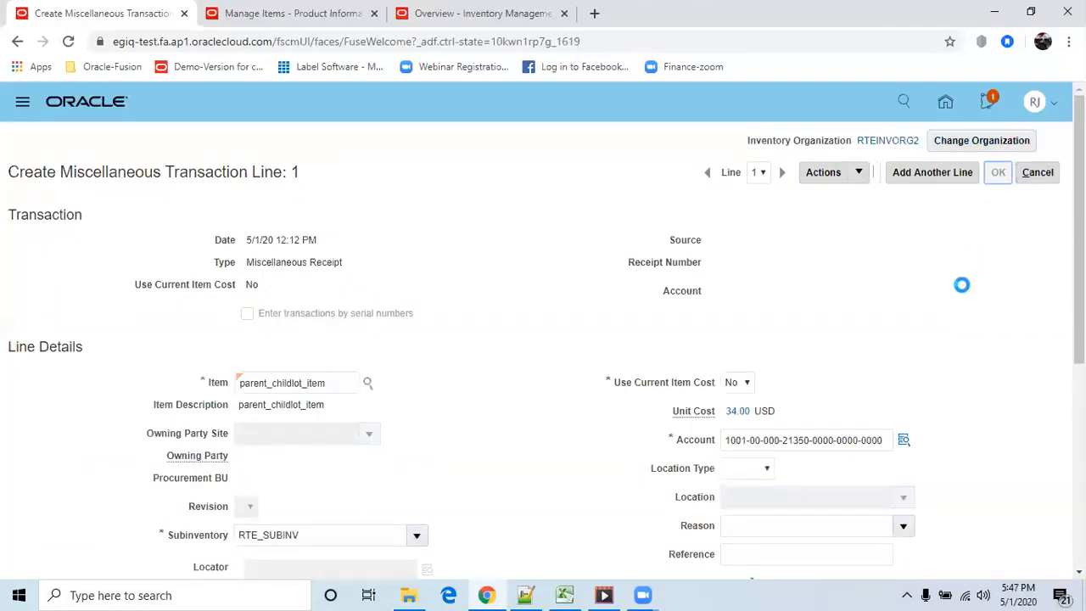
click(981, 173)
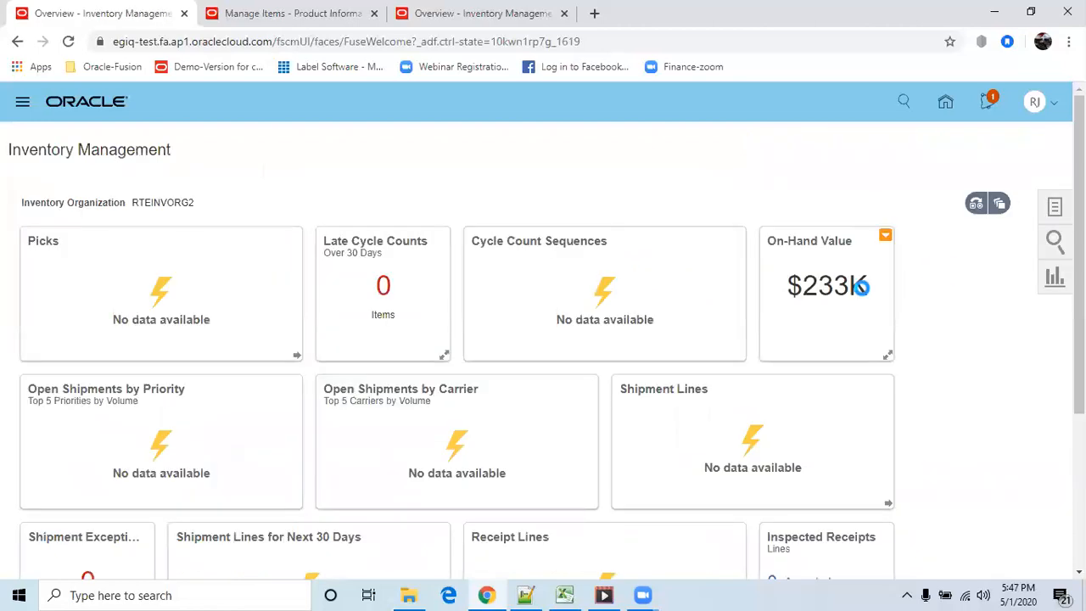
click(616, 232)
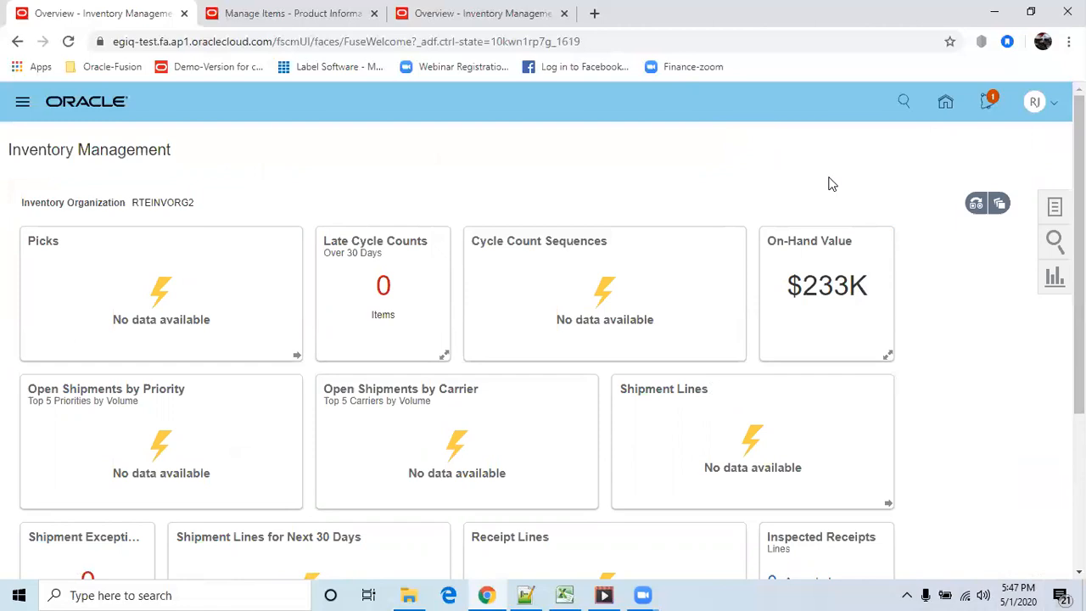
key(ctrl+Tab)
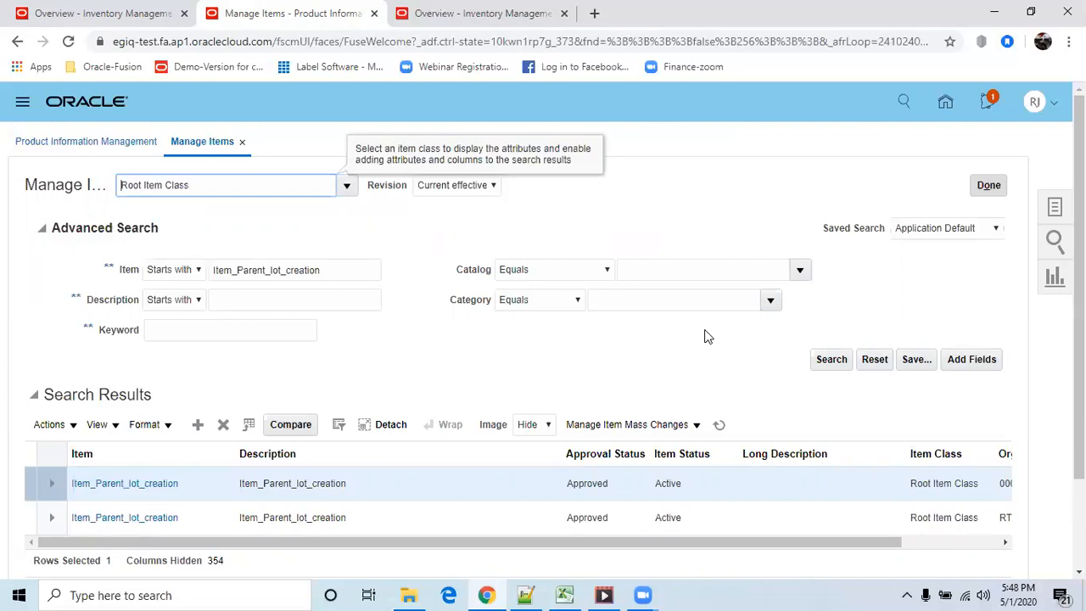
click(616, 362)
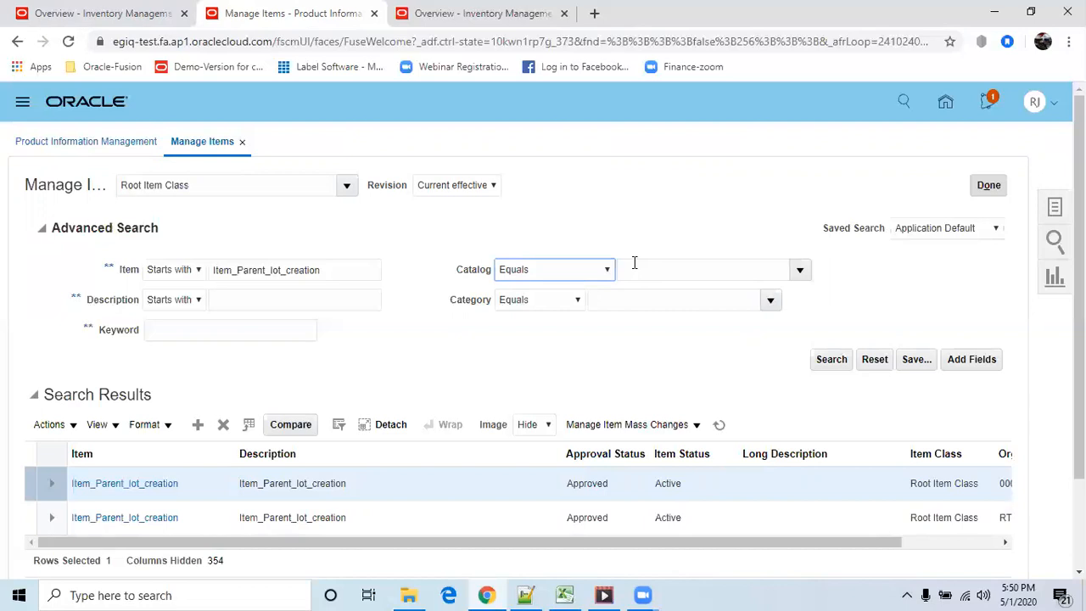
Return to the inventory session, go to Setup and Maintenance and open its setup task search
click(117, 13)
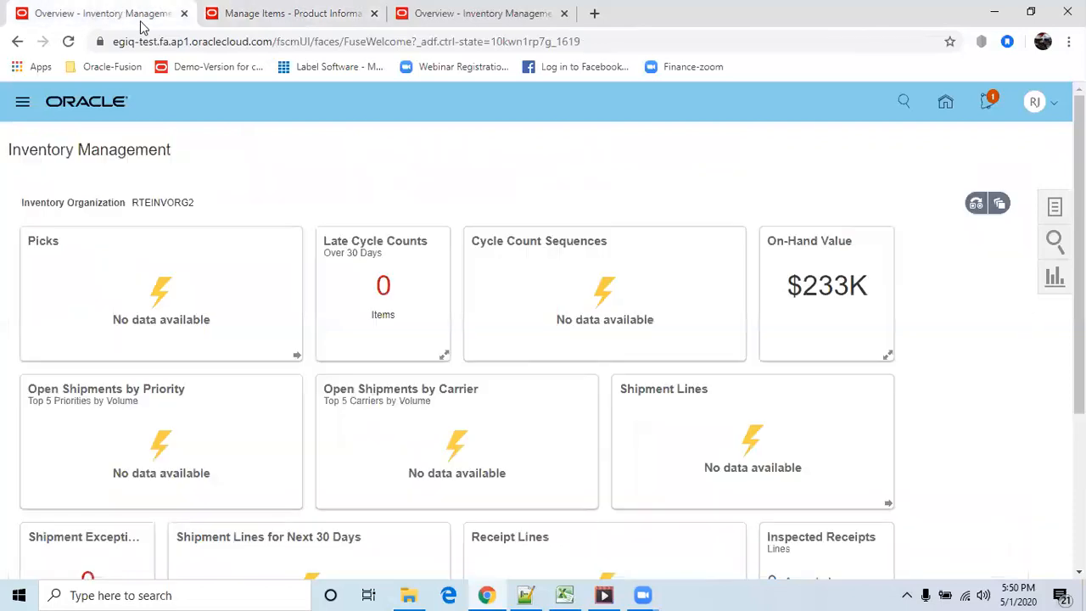
click(945, 102)
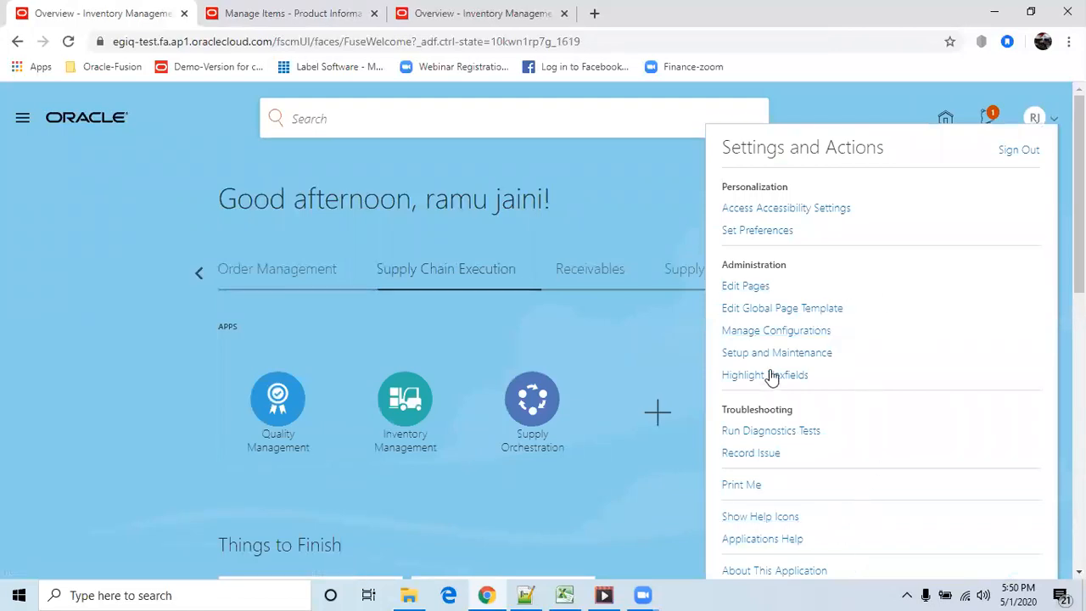
click(798, 354)
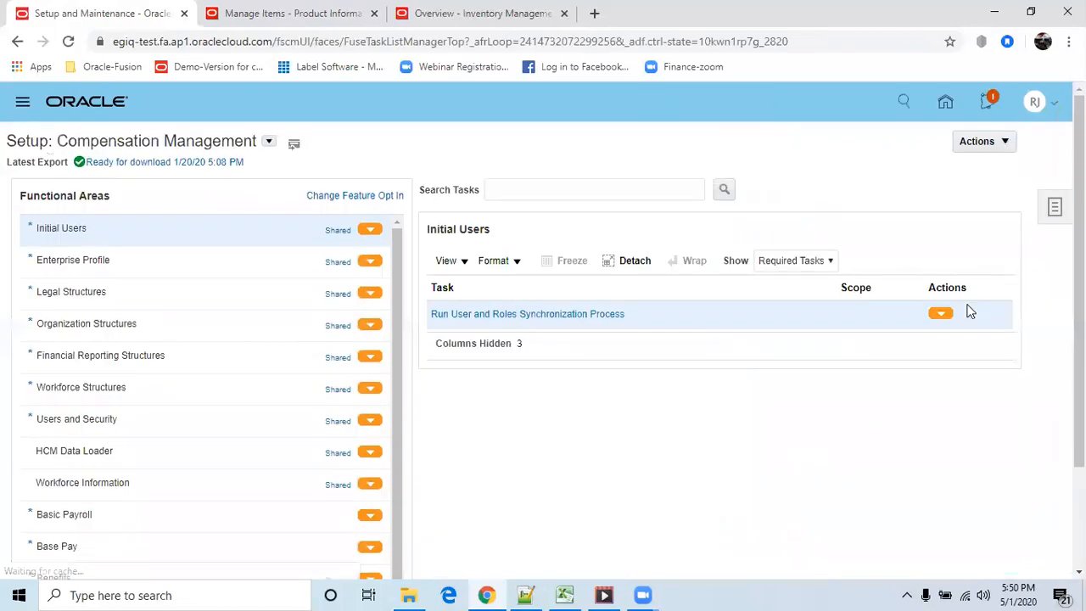
click(1055, 208)
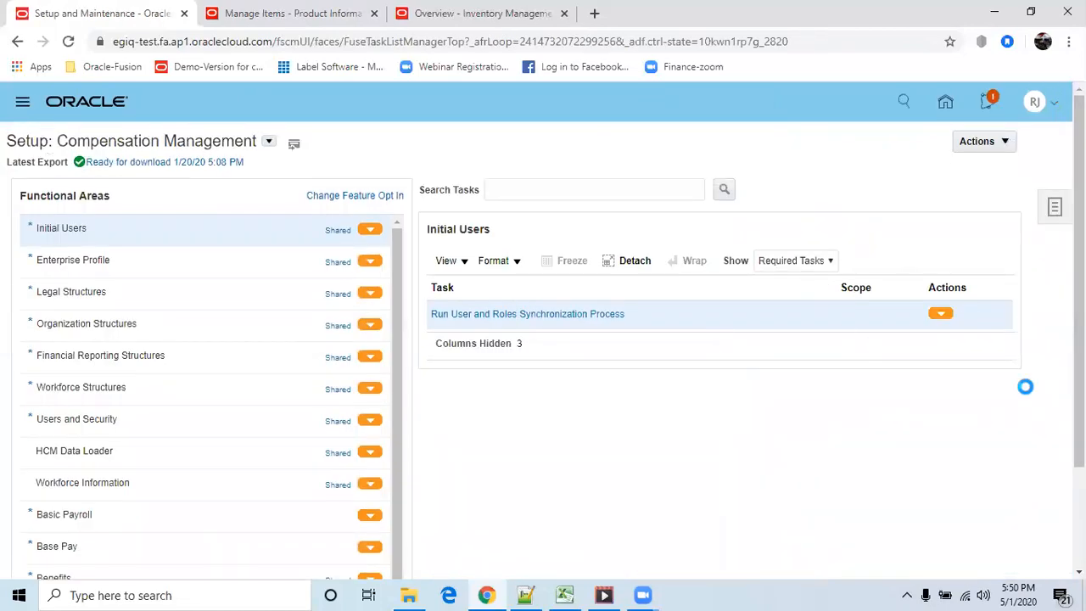
click(944, 282)
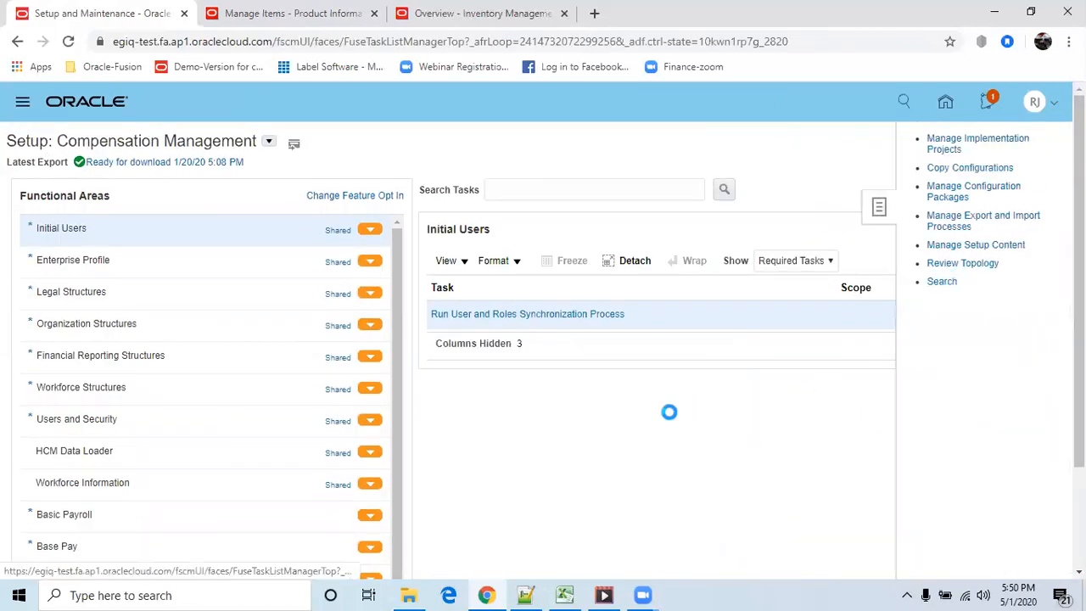
Search the setup tasks for "Manage inventory" and open the Manage Inventory Organizations task
click(373, 176)
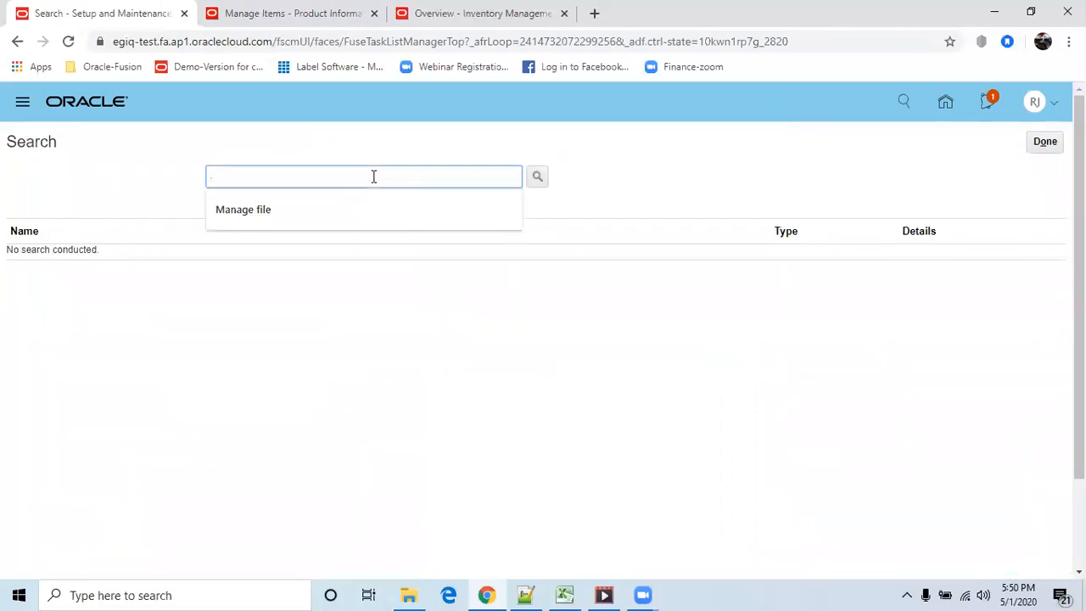
text(Man)
click(334, 209)
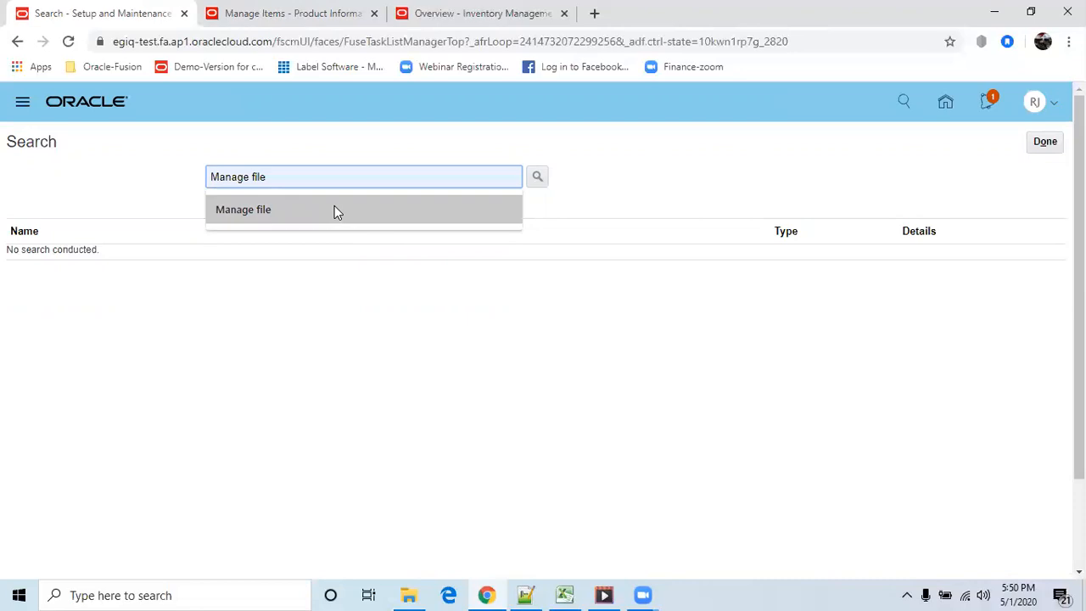
text(age)
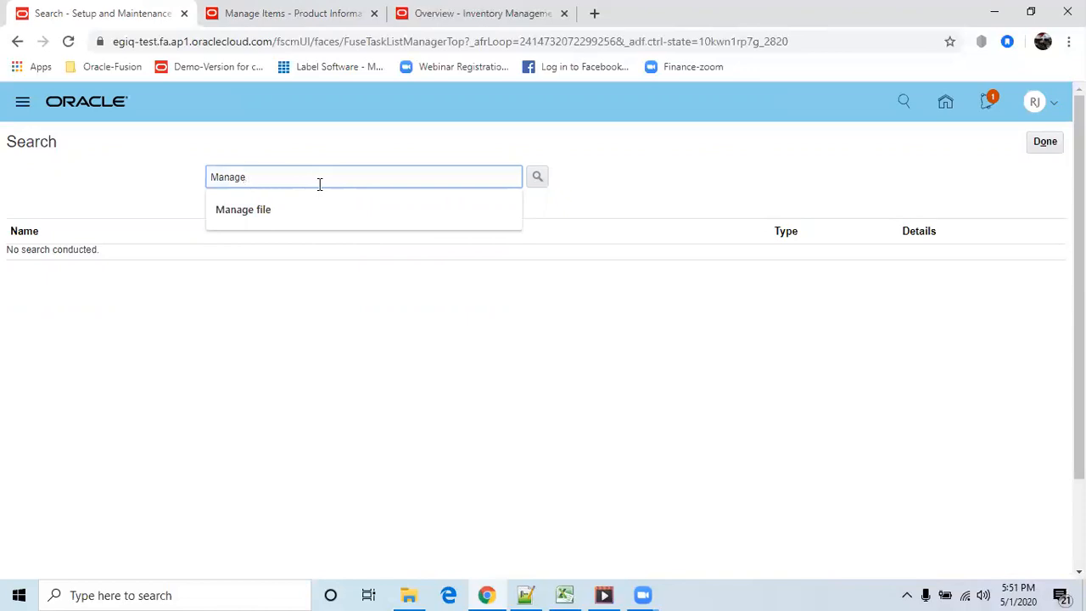
text(inventory)
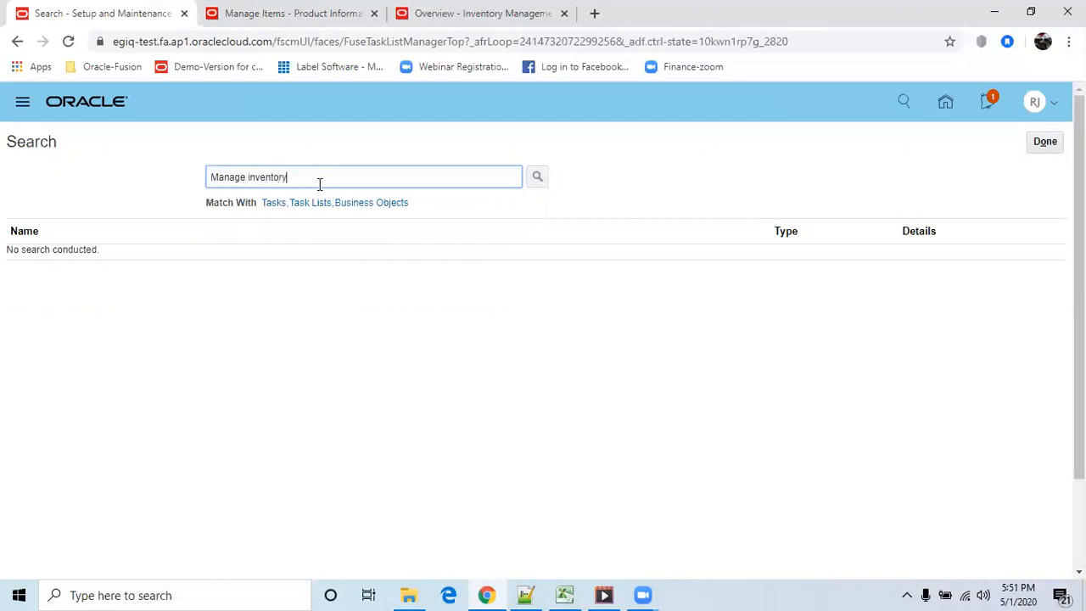
key(Return)
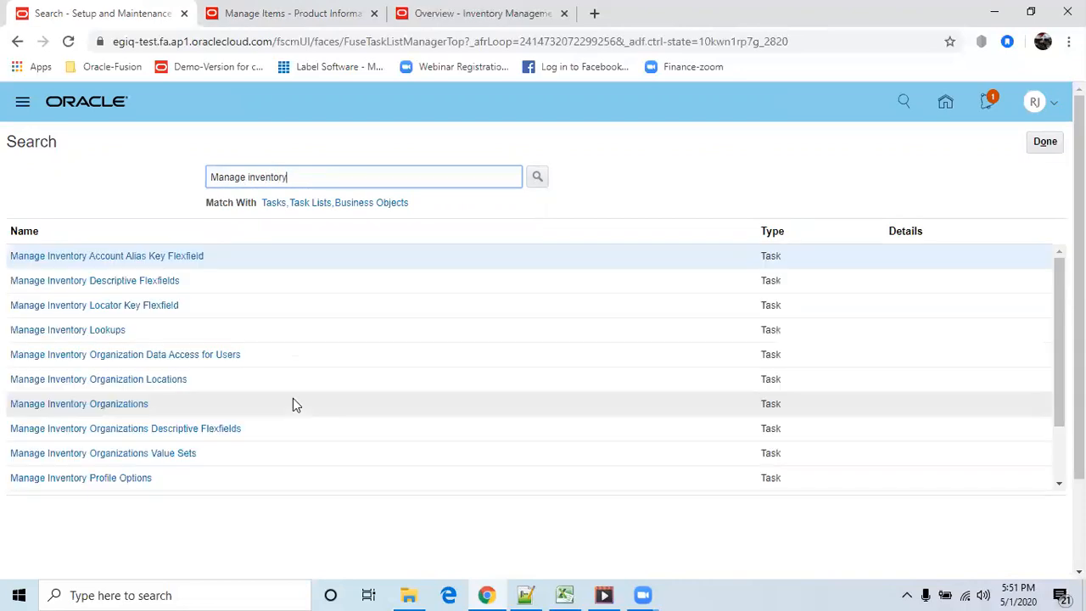
click(123, 407)
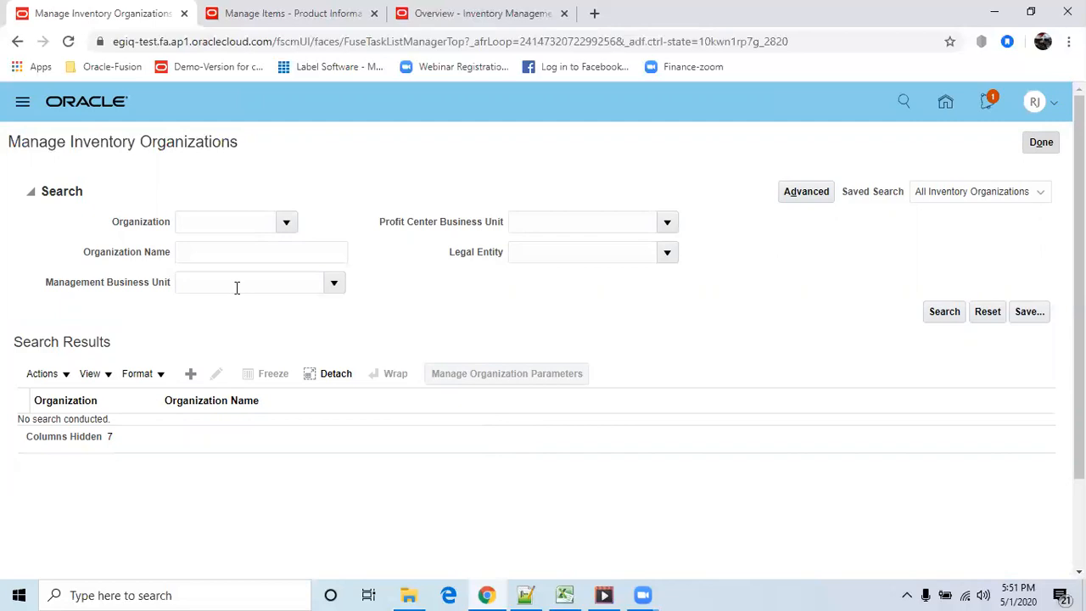
Find the inventory organization RTEINVORG2 by name and open its organization parameters
click(211, 251)
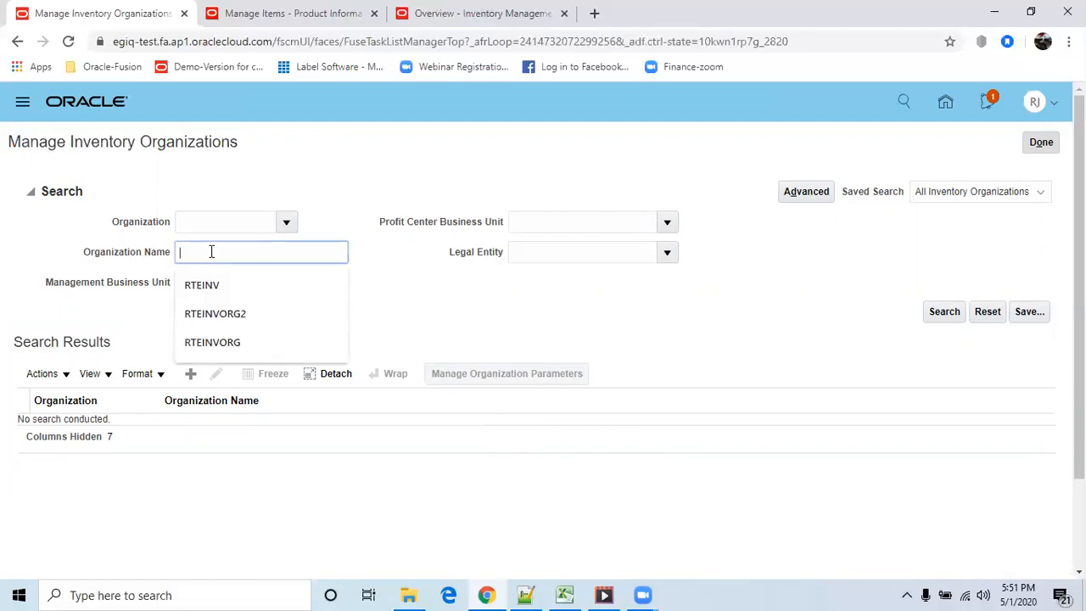
click(251, 315)
click(944, 312)
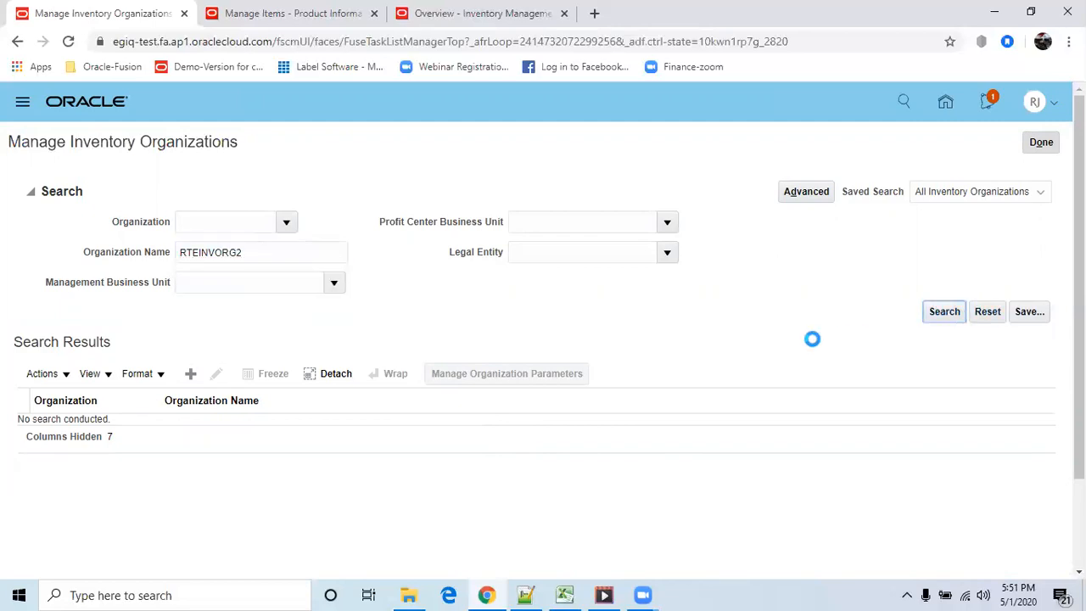
click(219, 257)
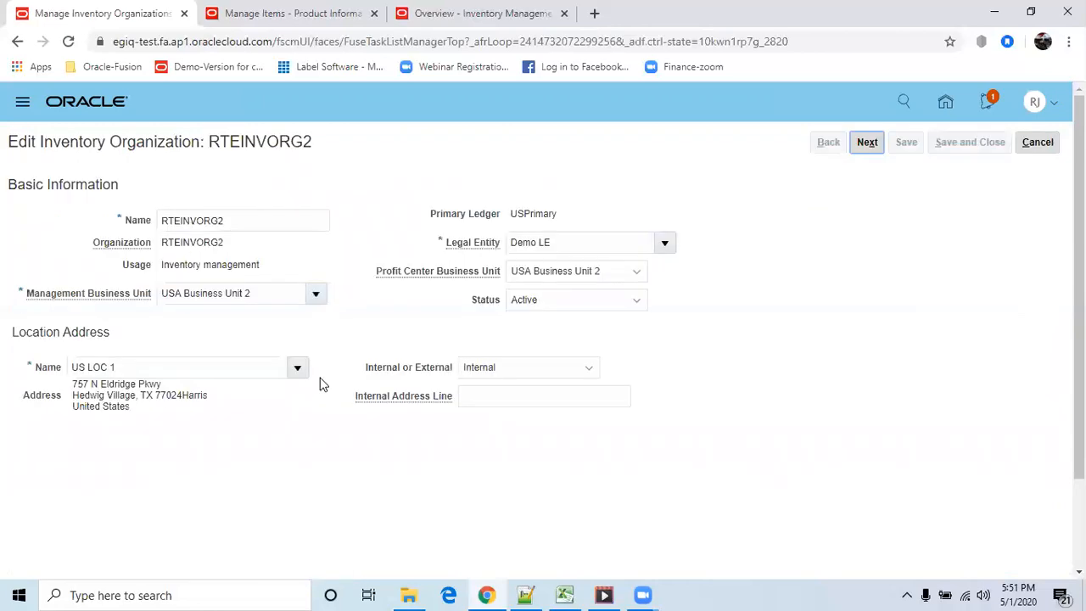
click(868, 143)
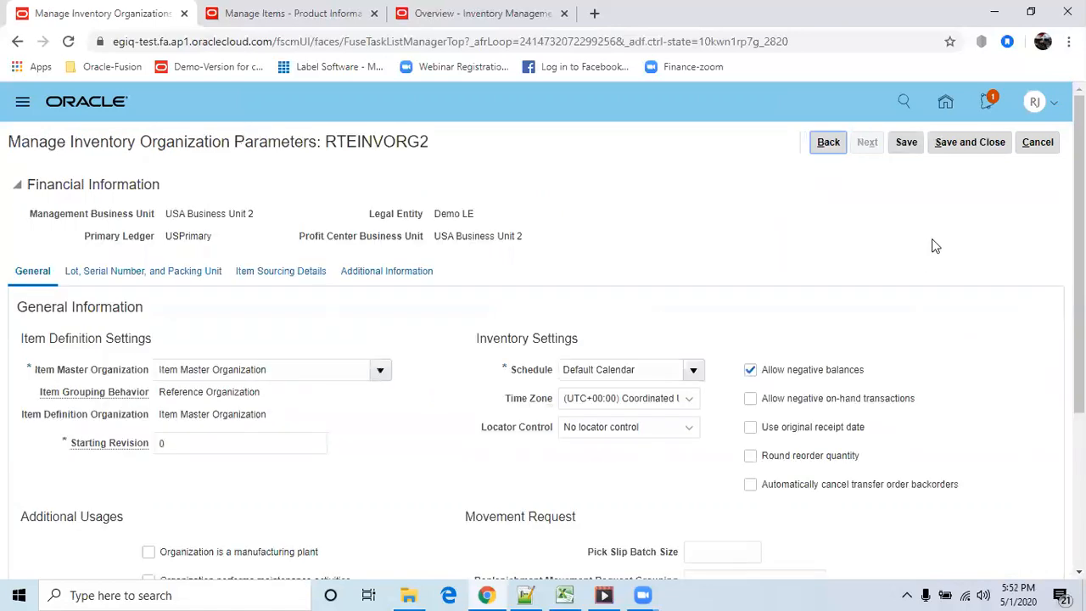
Set the lot control generation to At organization level in the organization's lot, serial number and packing unit parameters
click(194, 271)
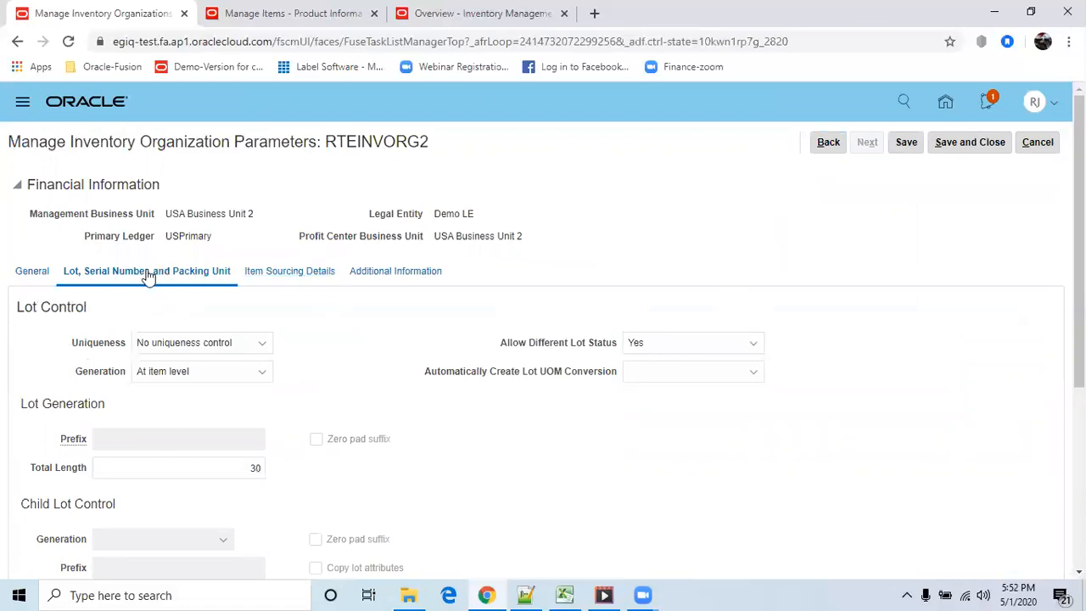
click(258, 373)
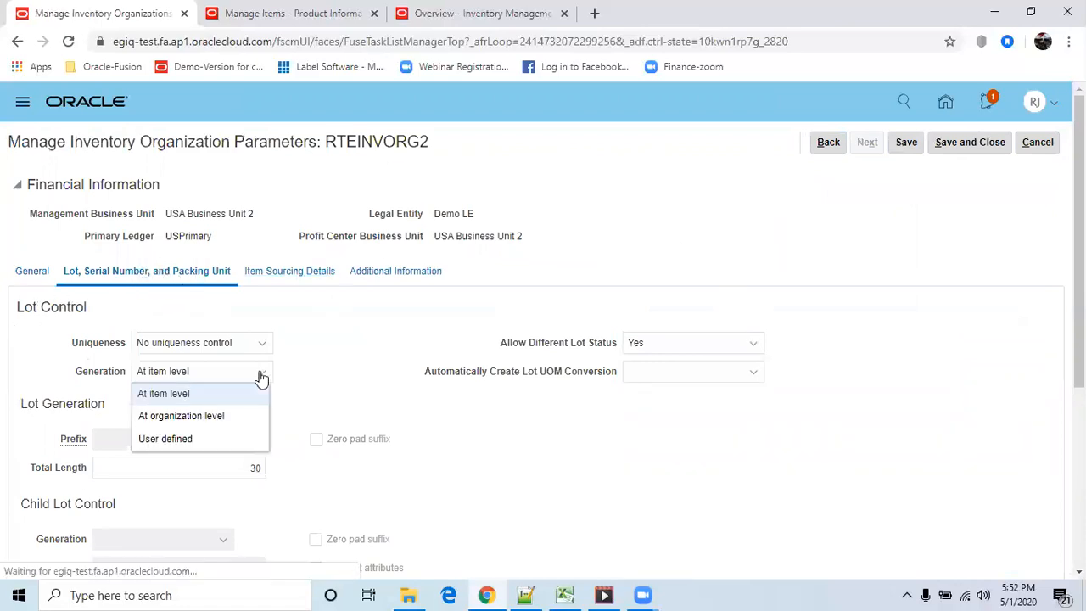
click(214, 418)
scroll(298, 396, down, 1)
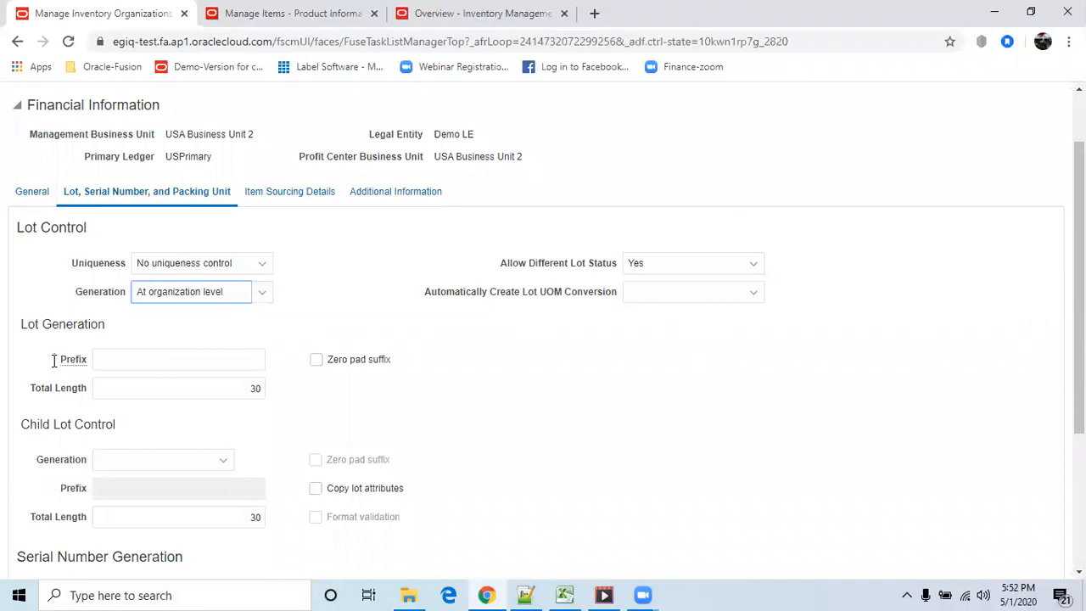
click(170, 362)
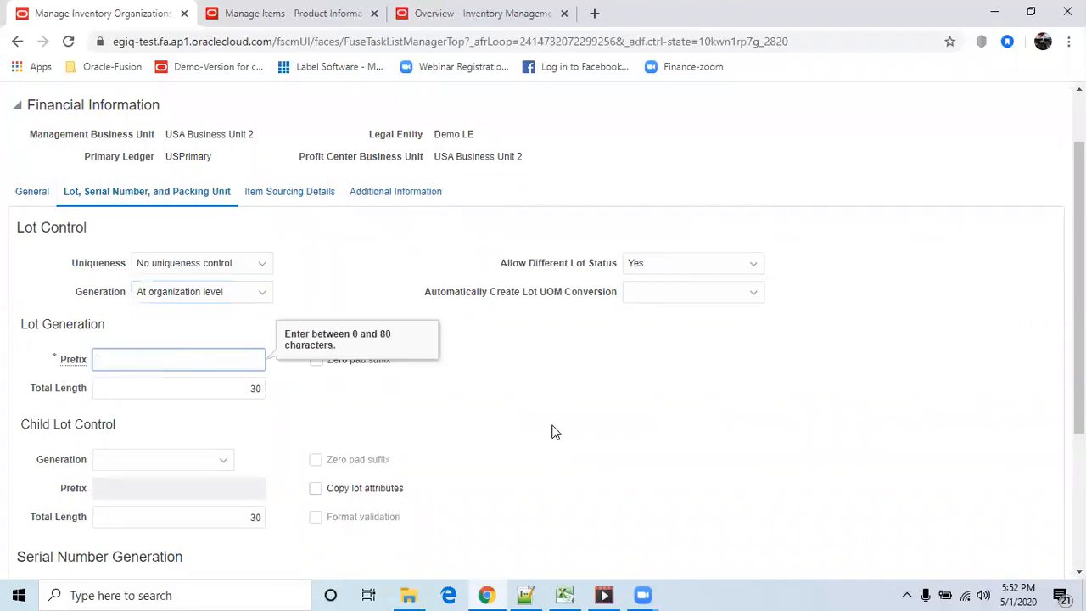
Set the child lot control generation to Parent and child and dismiss the data conflict message
scroll(155, 317, down, 2)
click(221, 307)
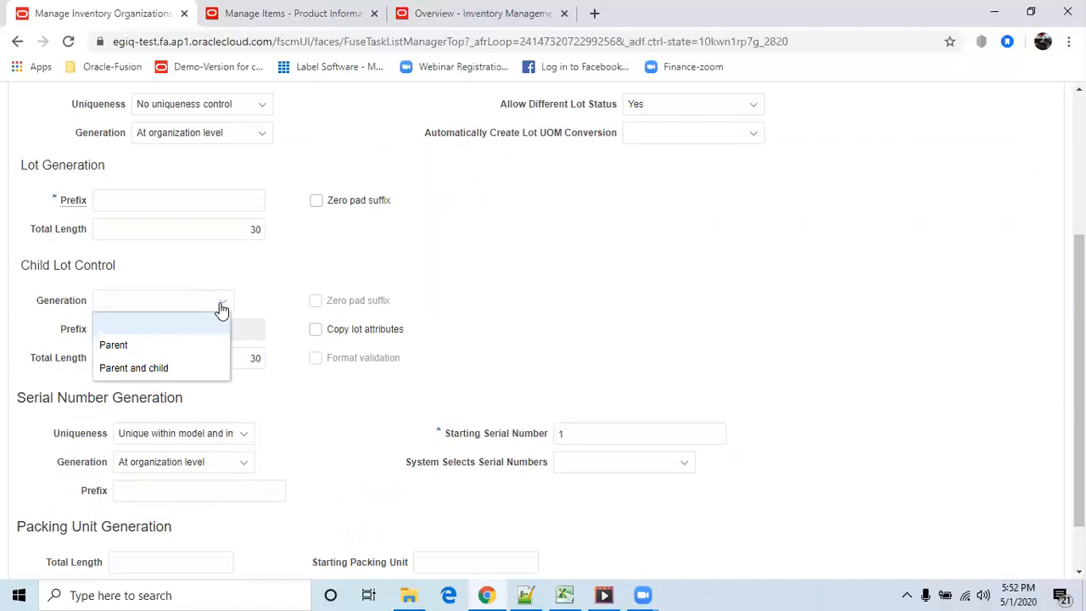
click(177, 372)
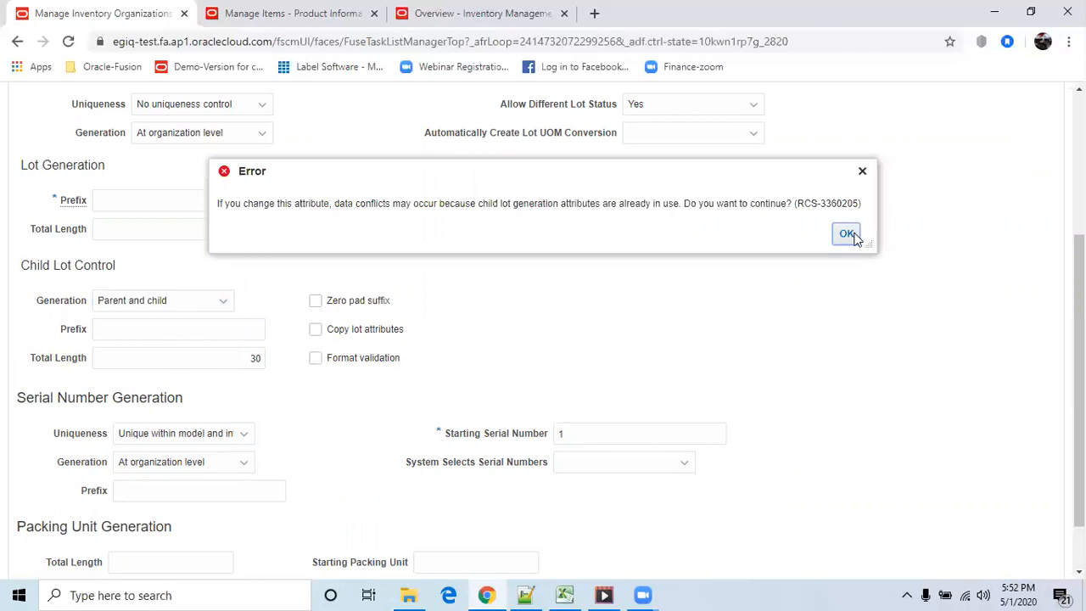
click(847, 235)
Set the lot generation prefix to 233
click(204, 200)
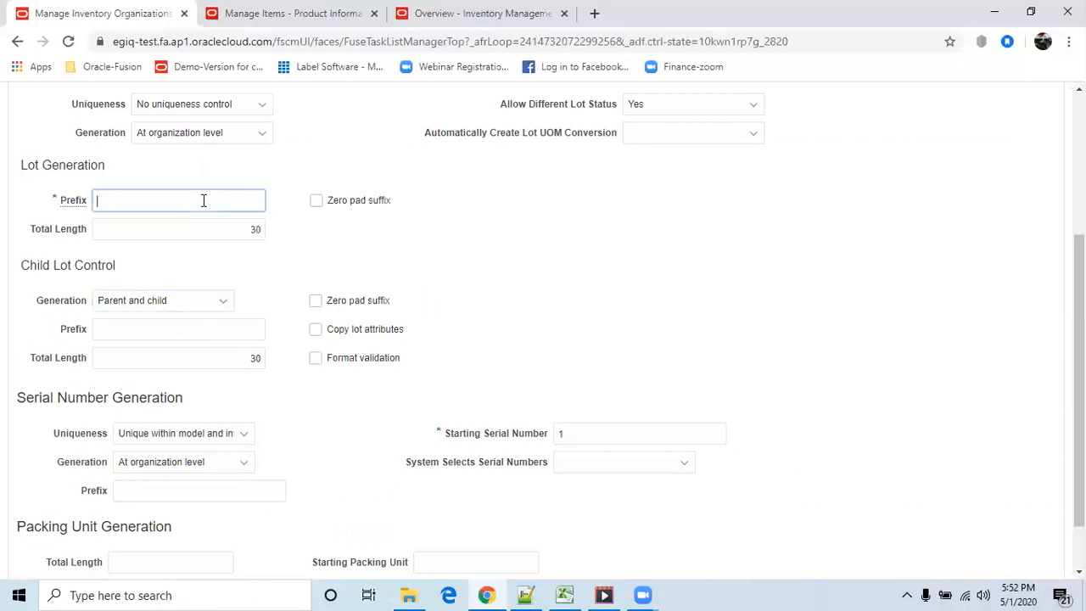
text(233)
key(Tab)
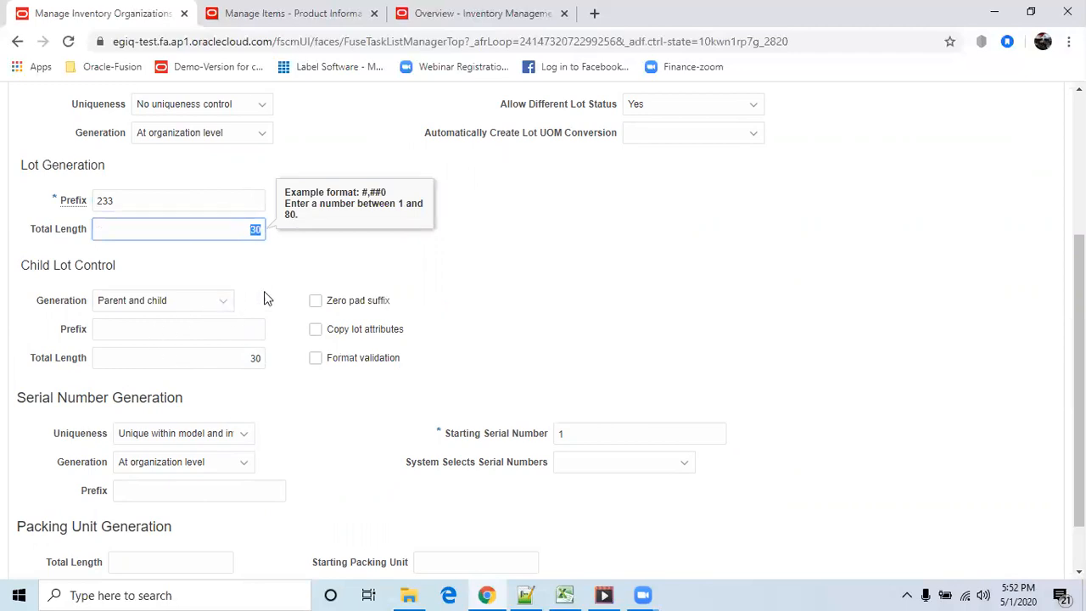
Set the child lot control prefix to 233444
click(304, 270)
click(197, 330)
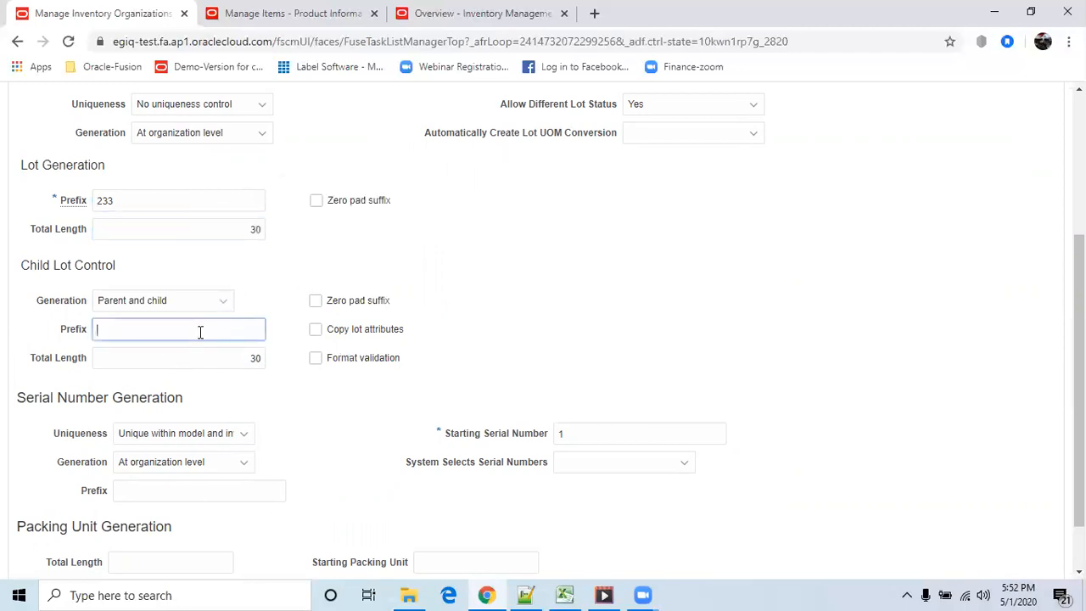
text(233444)
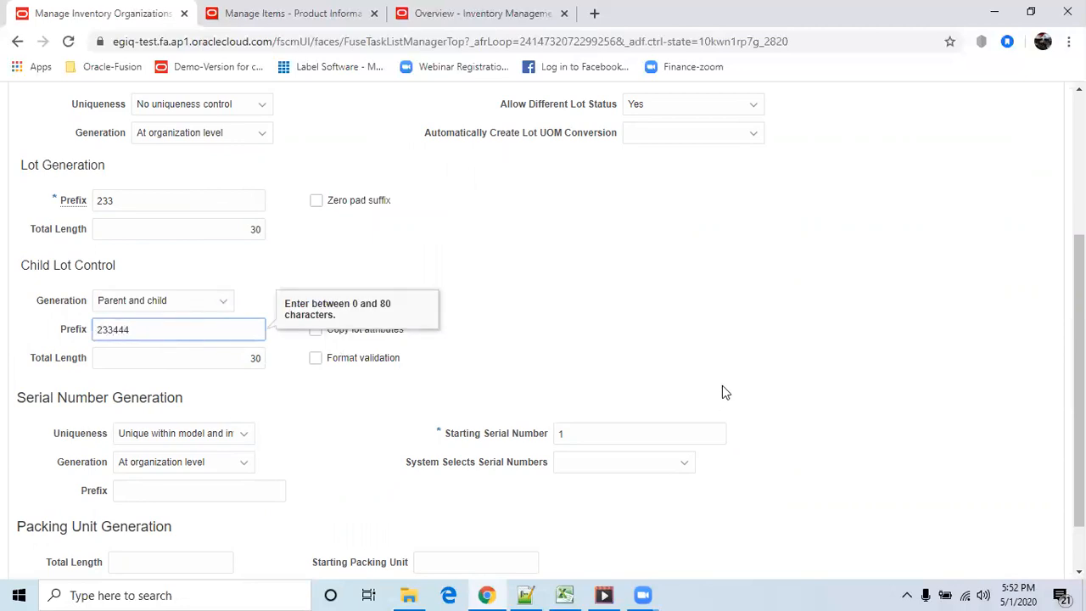
click(722, 392)
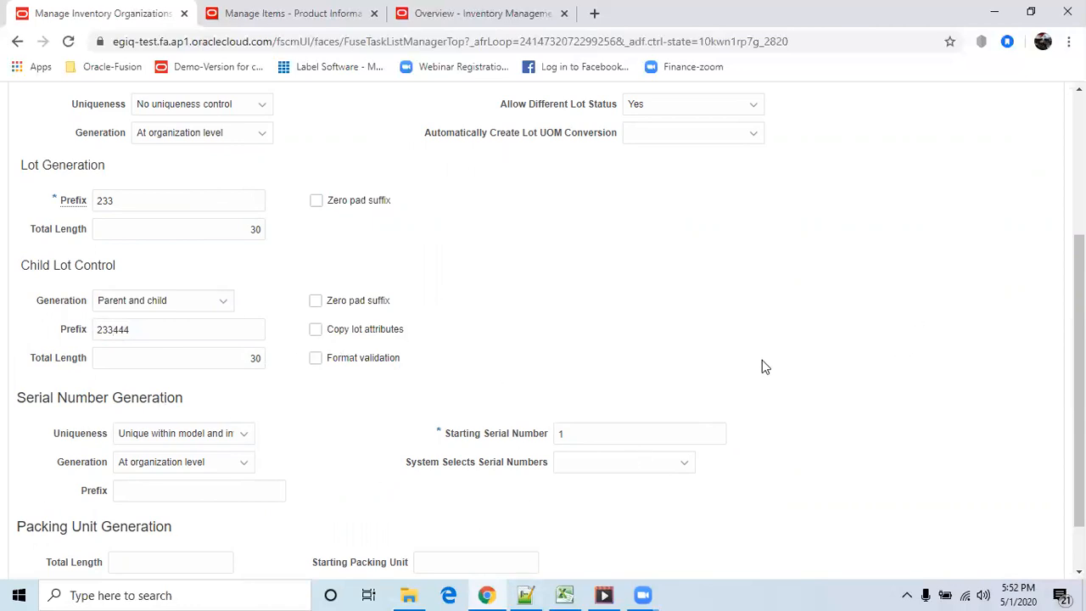
scroll(761, 361, up, 3)
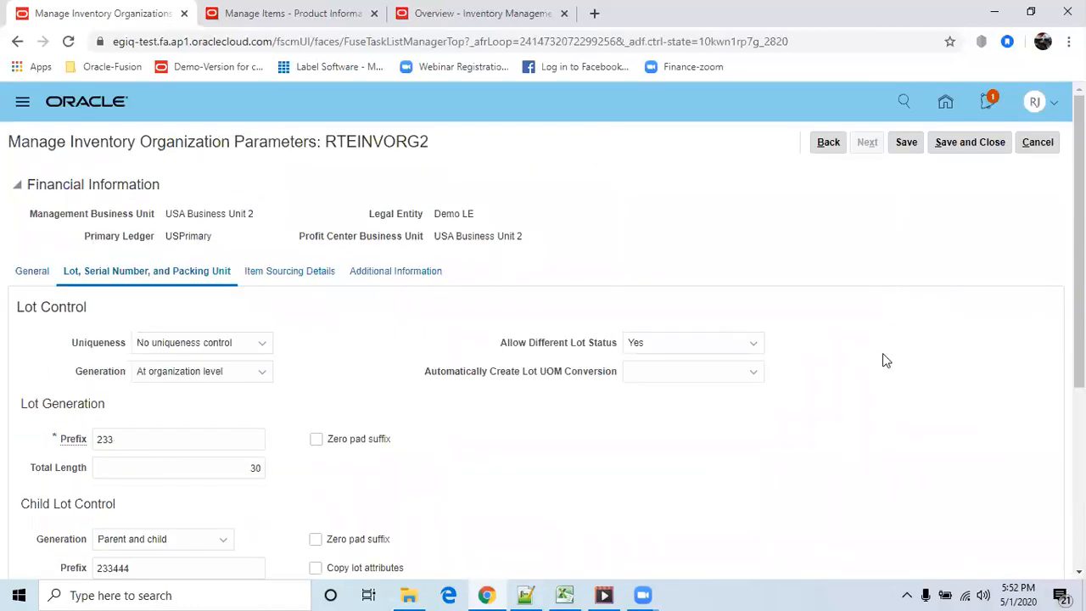
Change the organization's lot control generation to User defined
scroll(882, 353, down, 1)
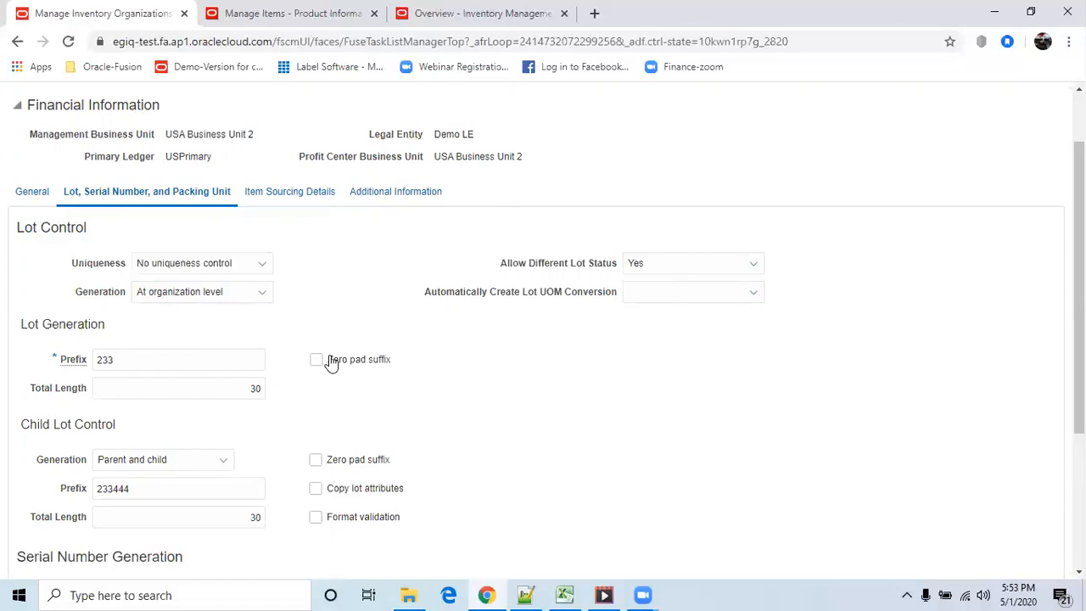
click(264, 291)
click(226, 365)
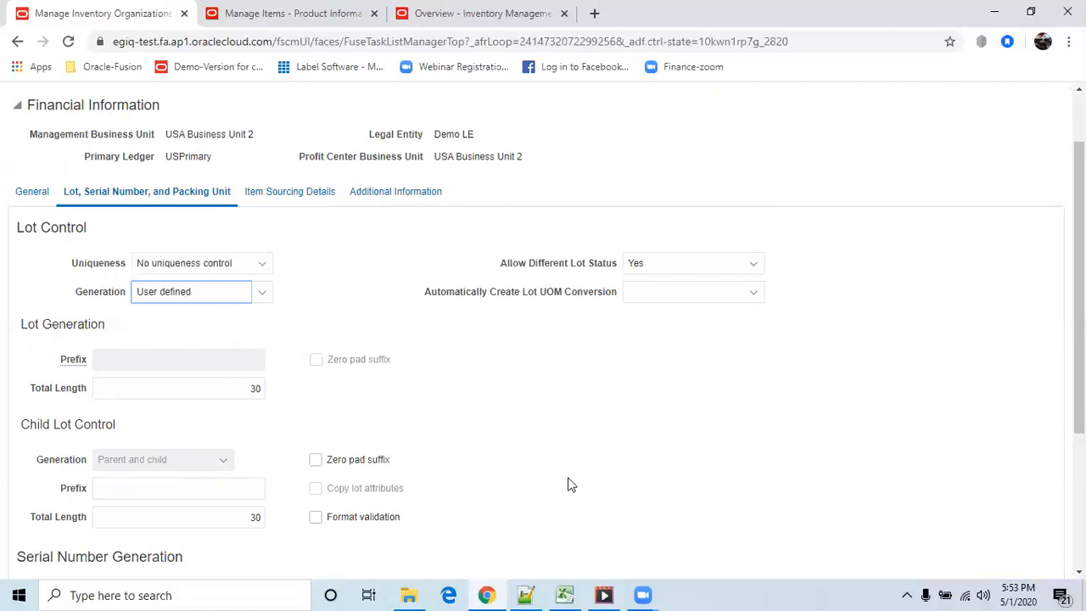
Return the organization's lot control generation to At organization level
click(265, 296)
click(212, 339)
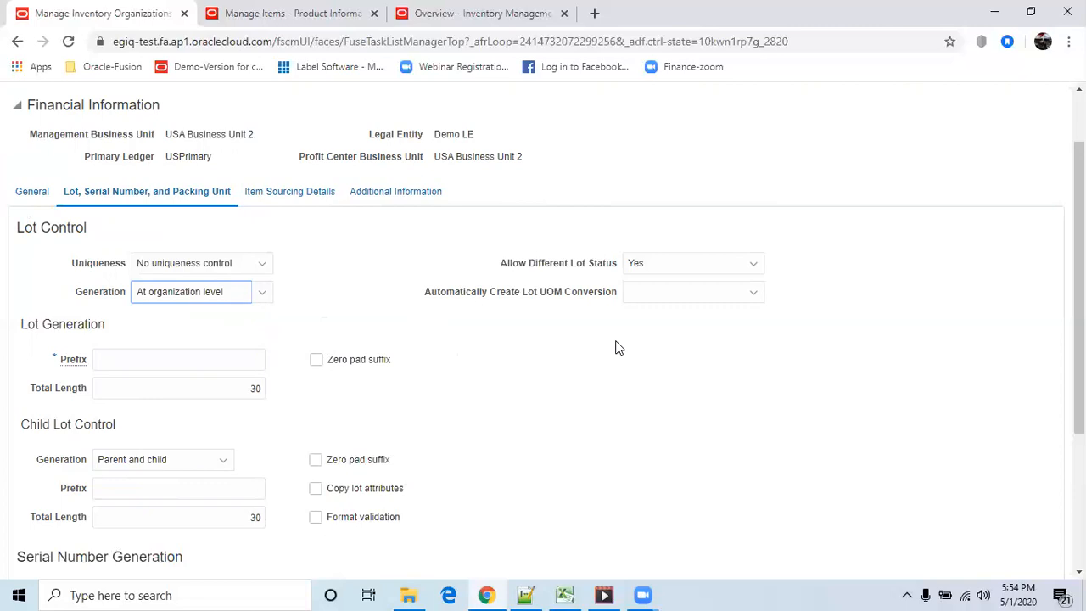
scroll(874, 309, up, 2)
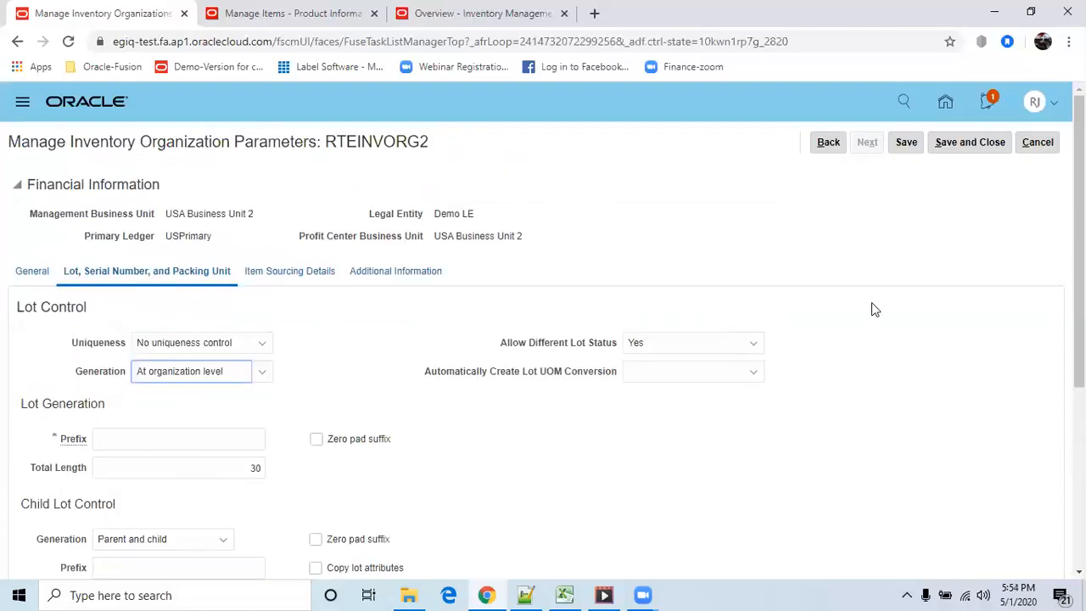